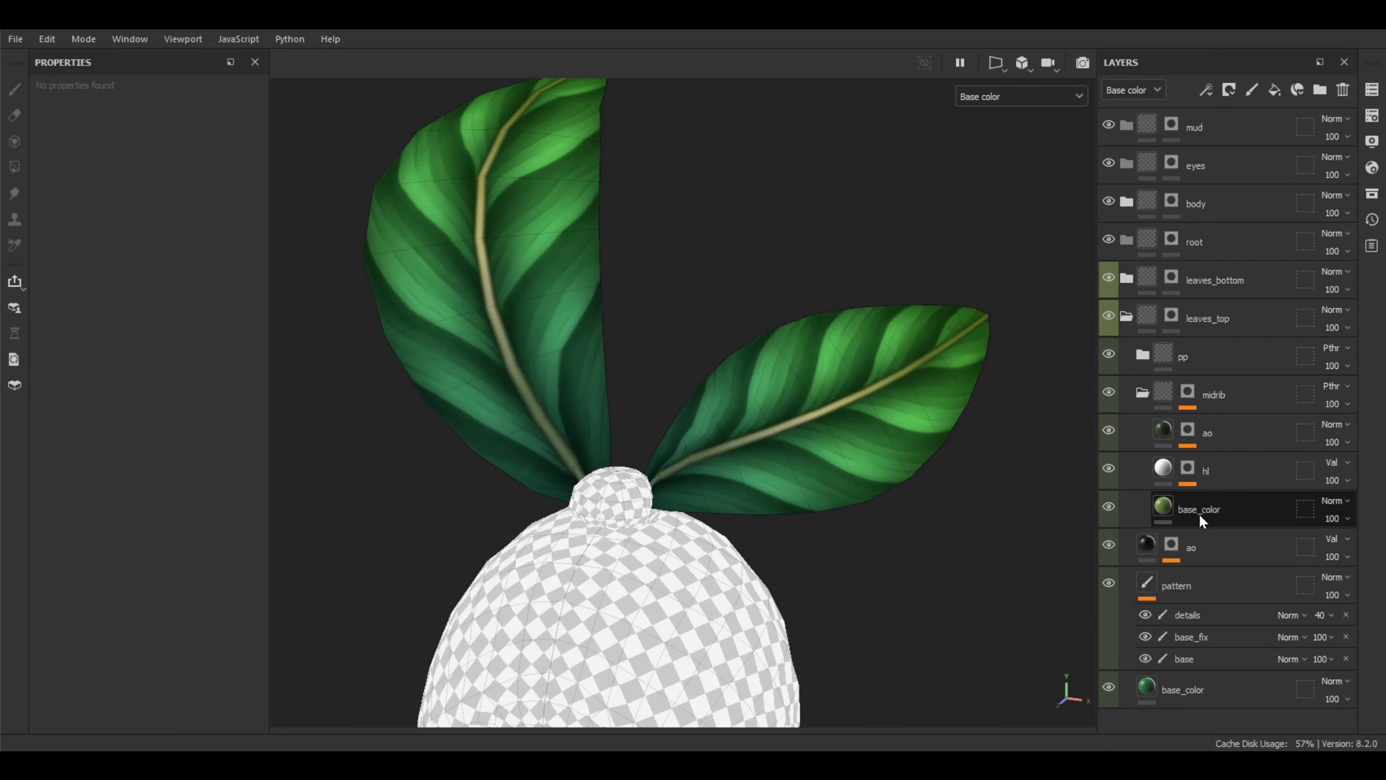
Place a copy of the midrib's base_color fill layer inside the root folder and collapse the leaves_top folder
drag(1198, 510, 1210, 235)
click(1127, 354)
scroll(669, 435, up, 5)
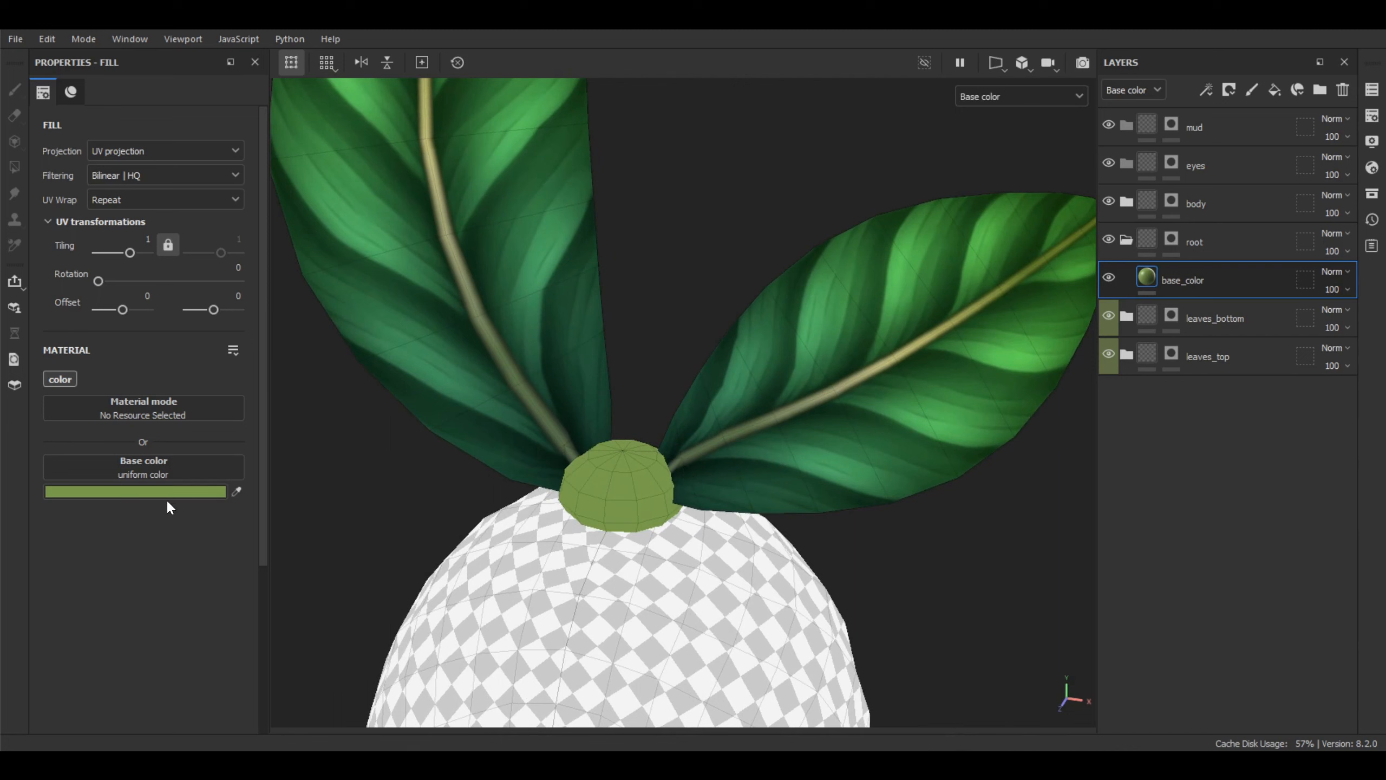
Darken the root's base_color fill to 637D44
click(164, 491)
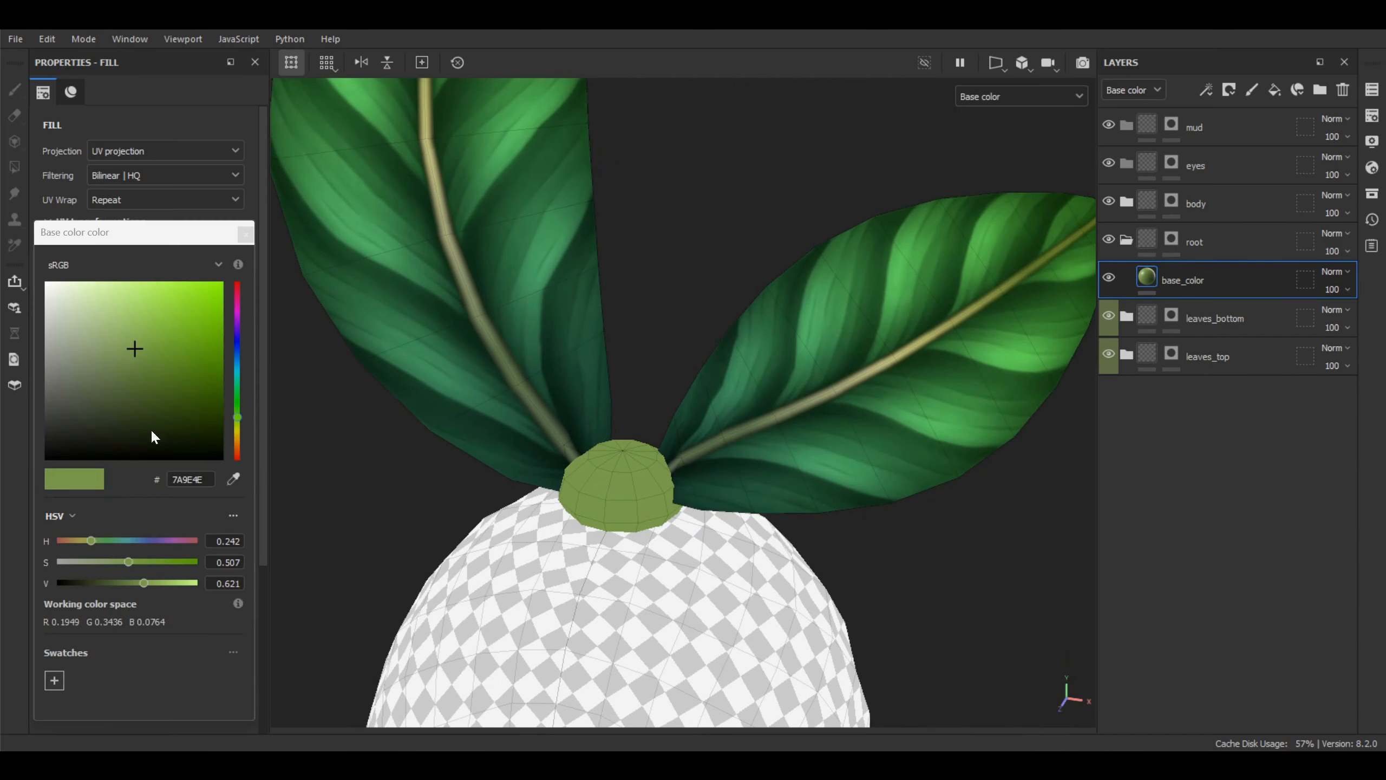
click(127, 374)
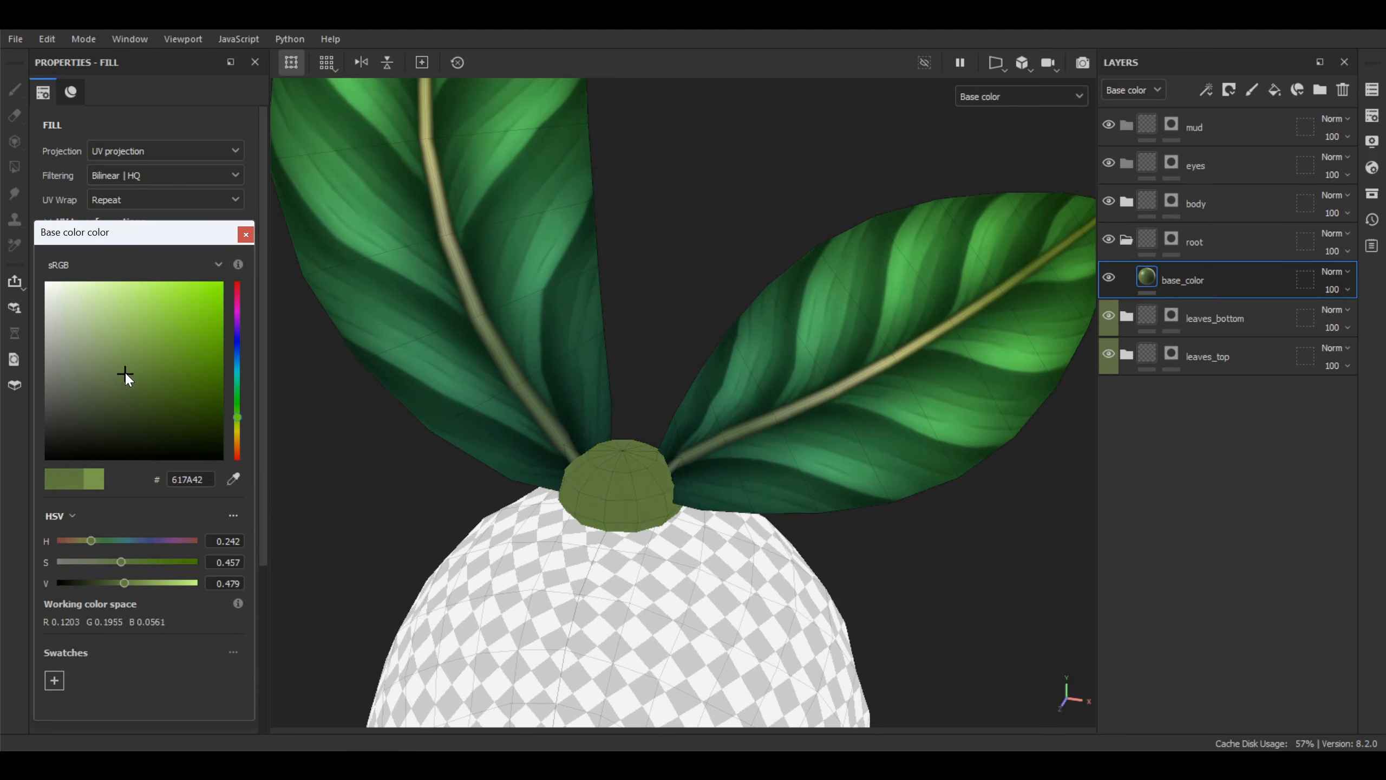
drag(127, 375, 126, 373)
scroll(541, 473, down, 5)
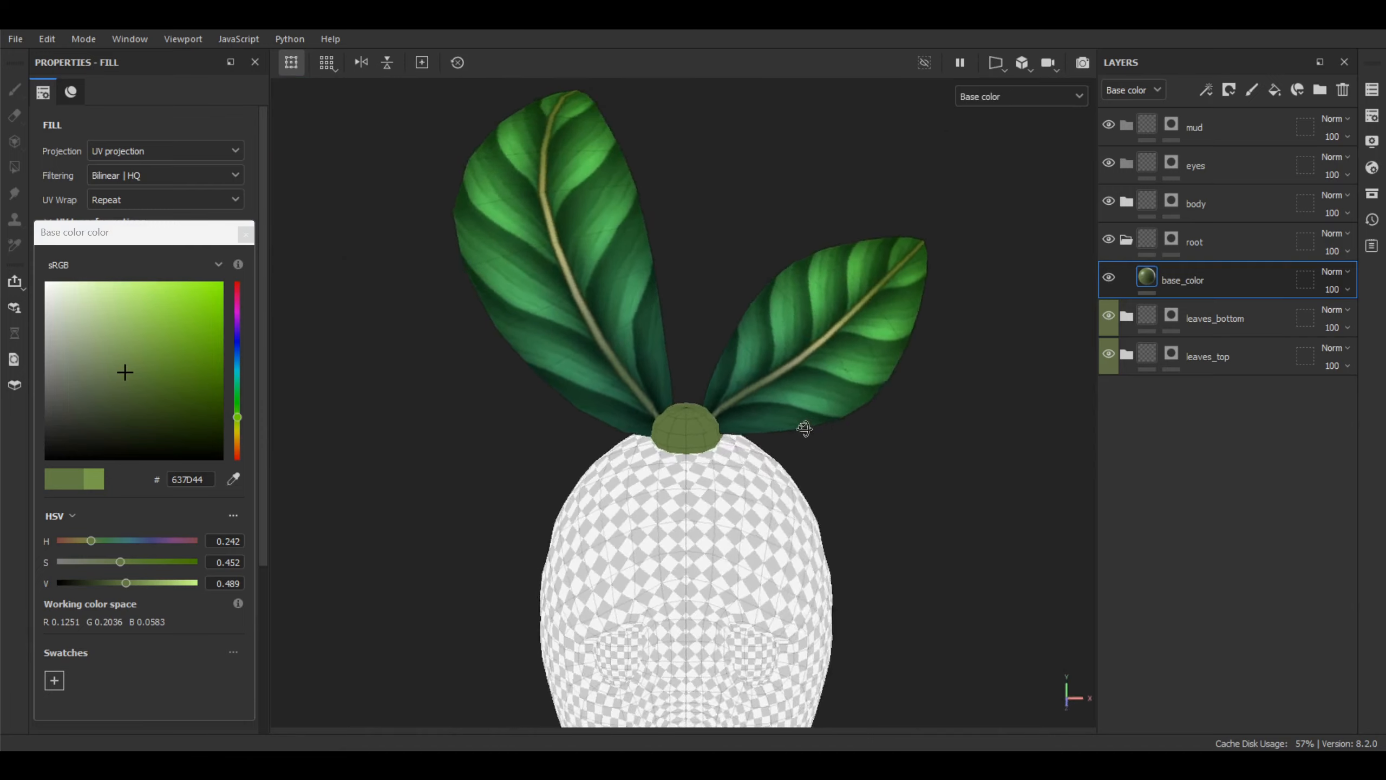
scroll(715, 437, up, 6)
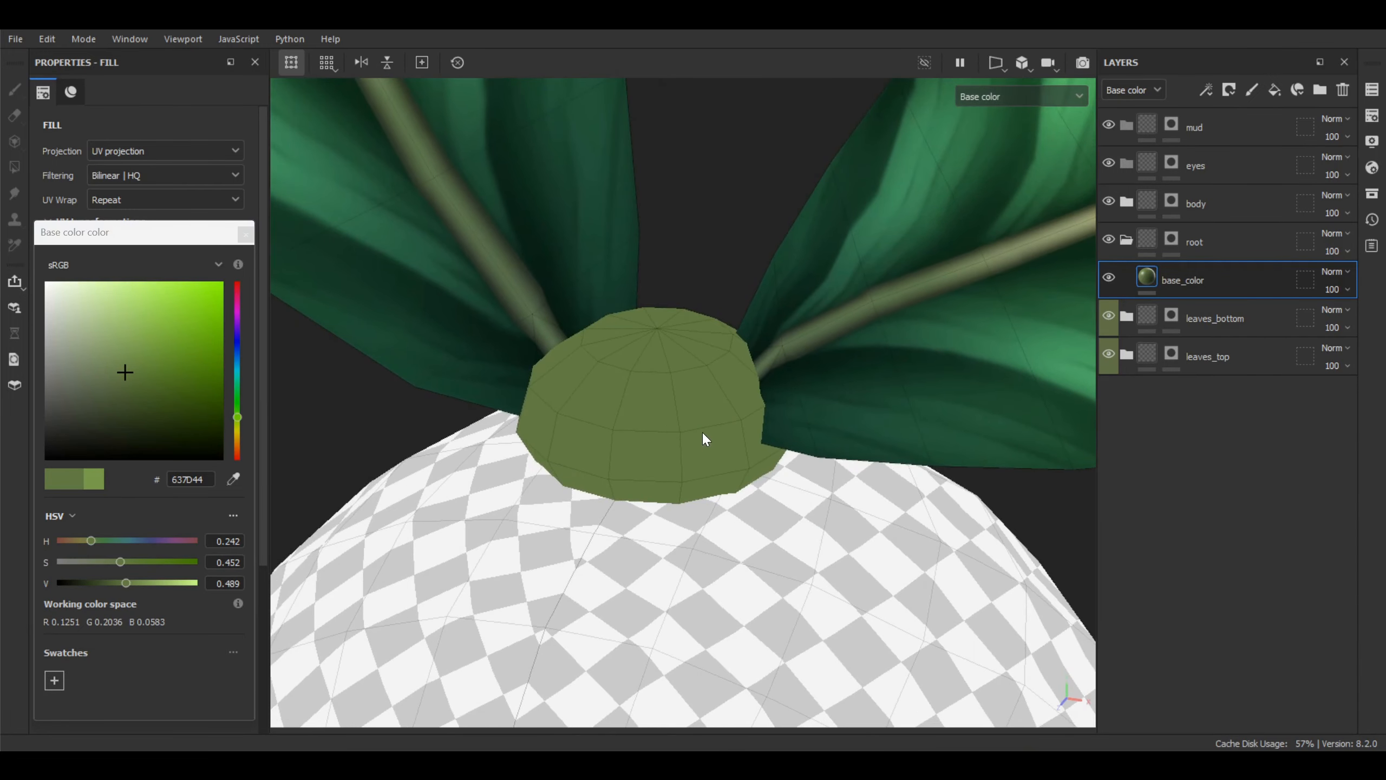
Add a paint layer above base_color in the root folder and name it pattern
click(1254, 91)
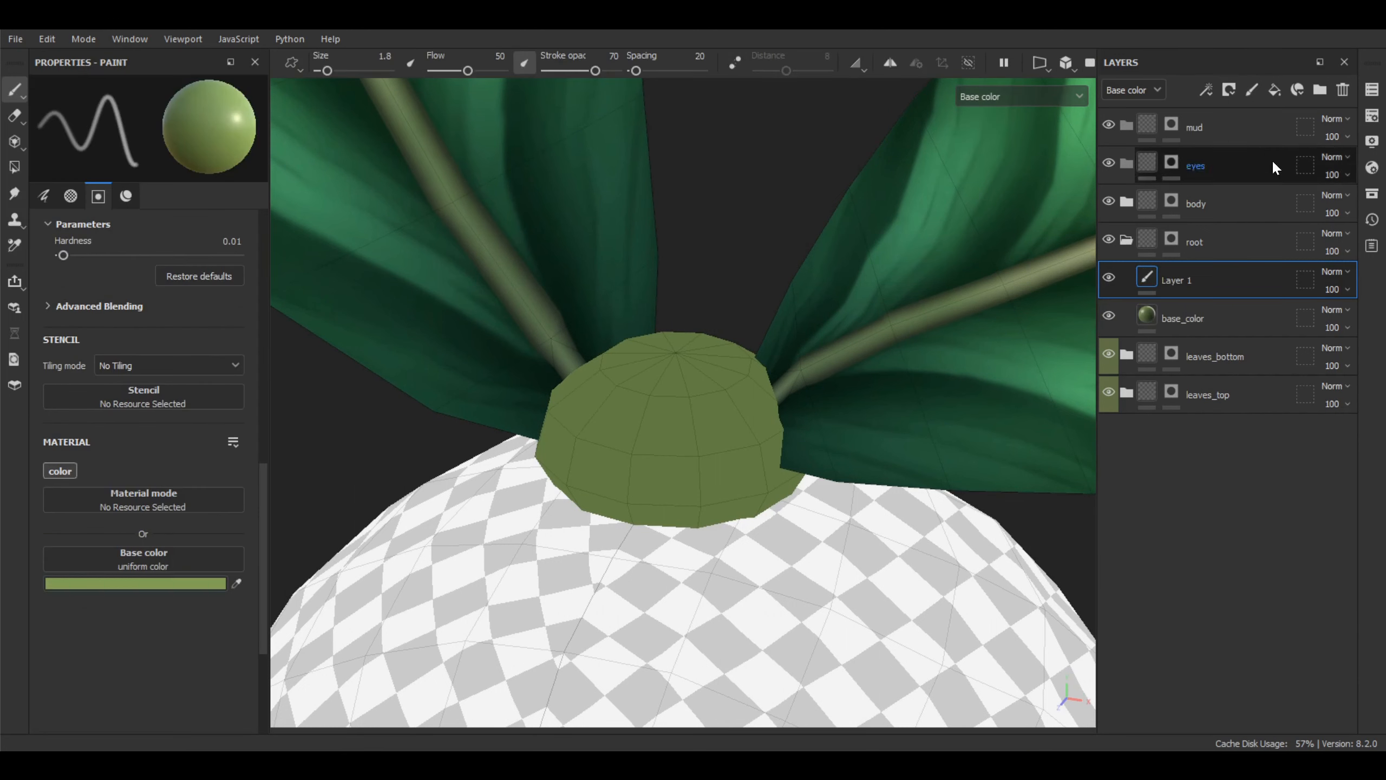
double_click(1172, 278)
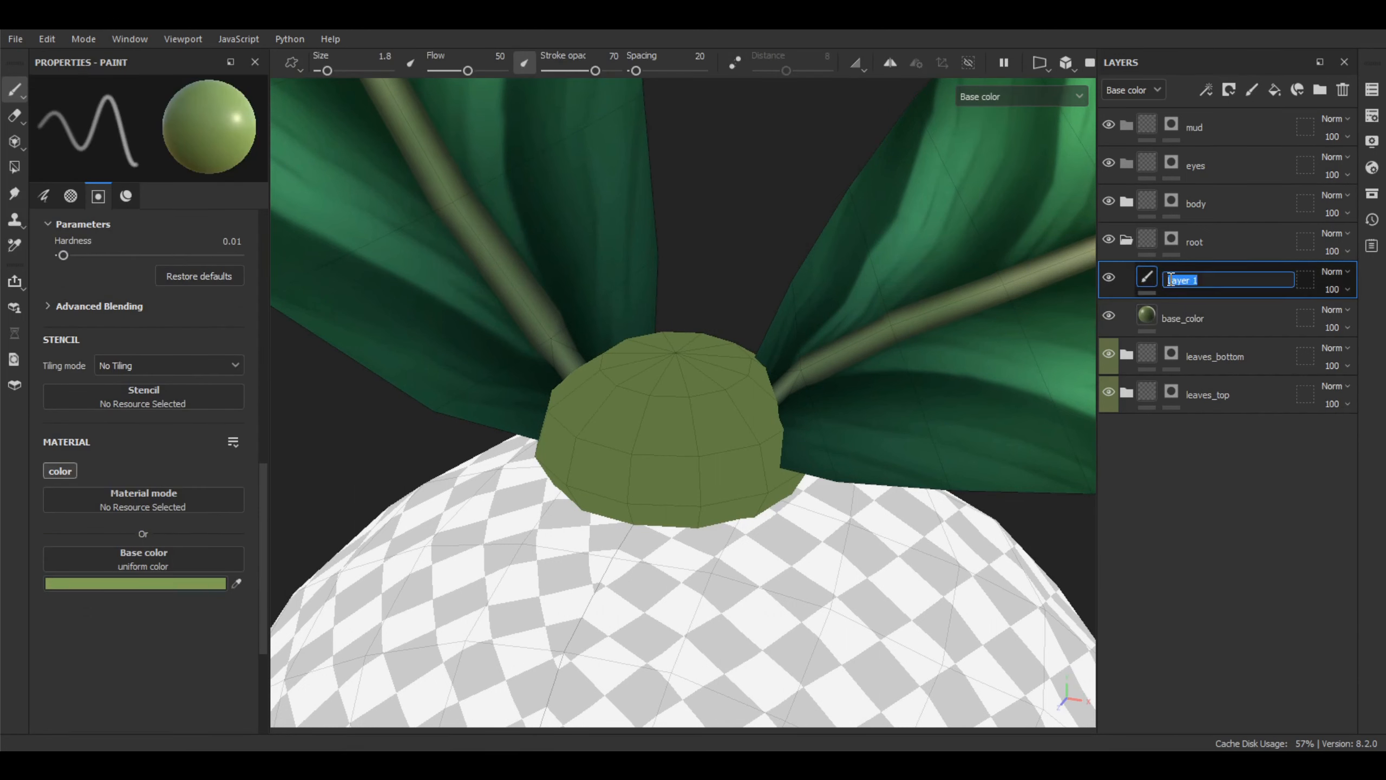
text(pattern)
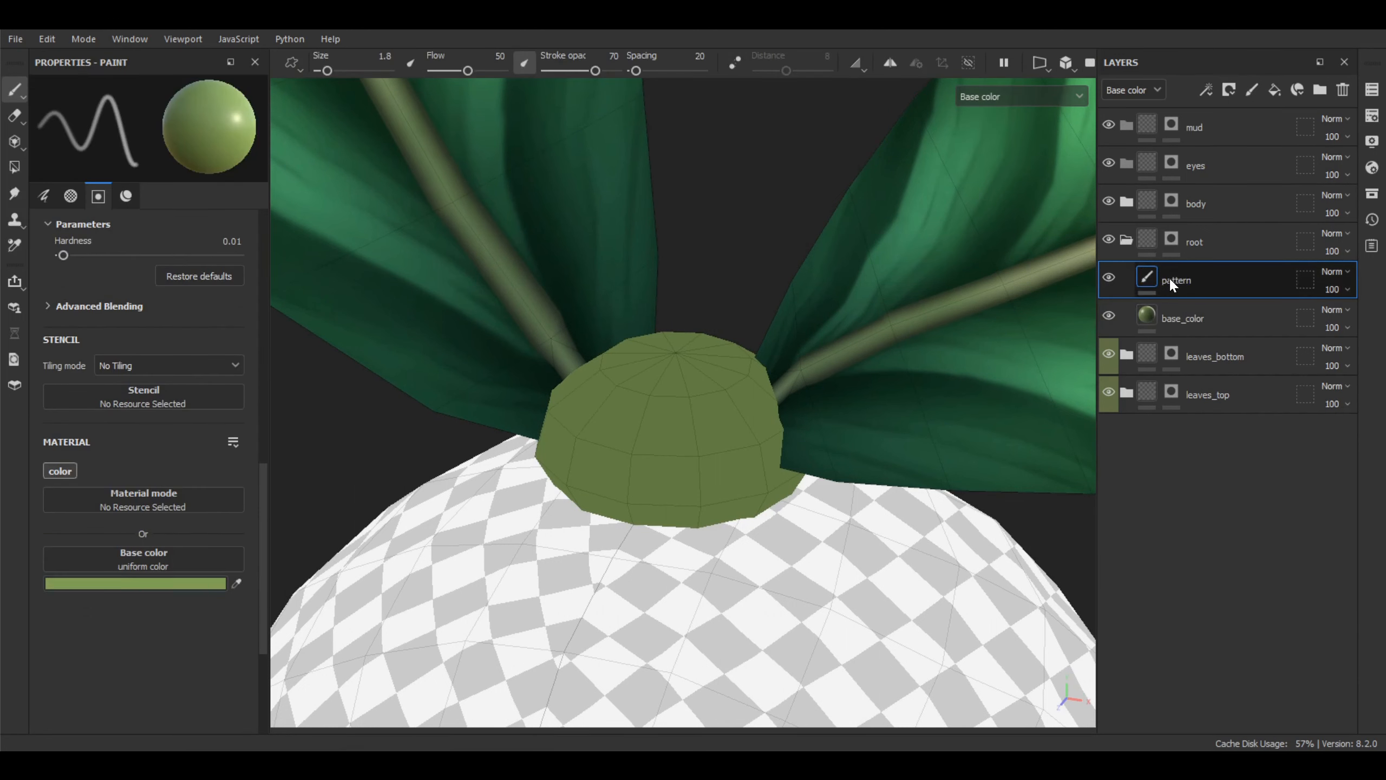
key(Return)
Add a paint effect to the pattern layer and rename it base
right_click(1151, 277)
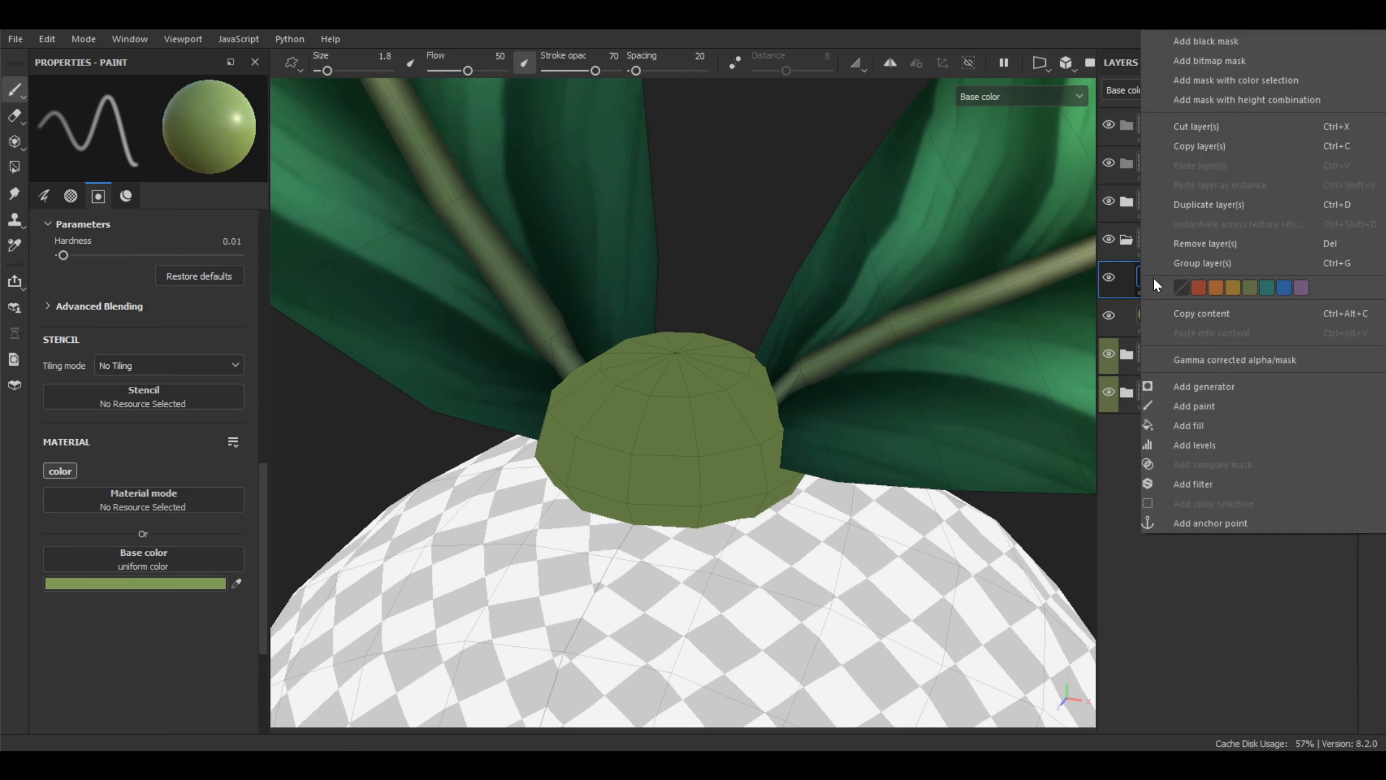
click(1216, 407)
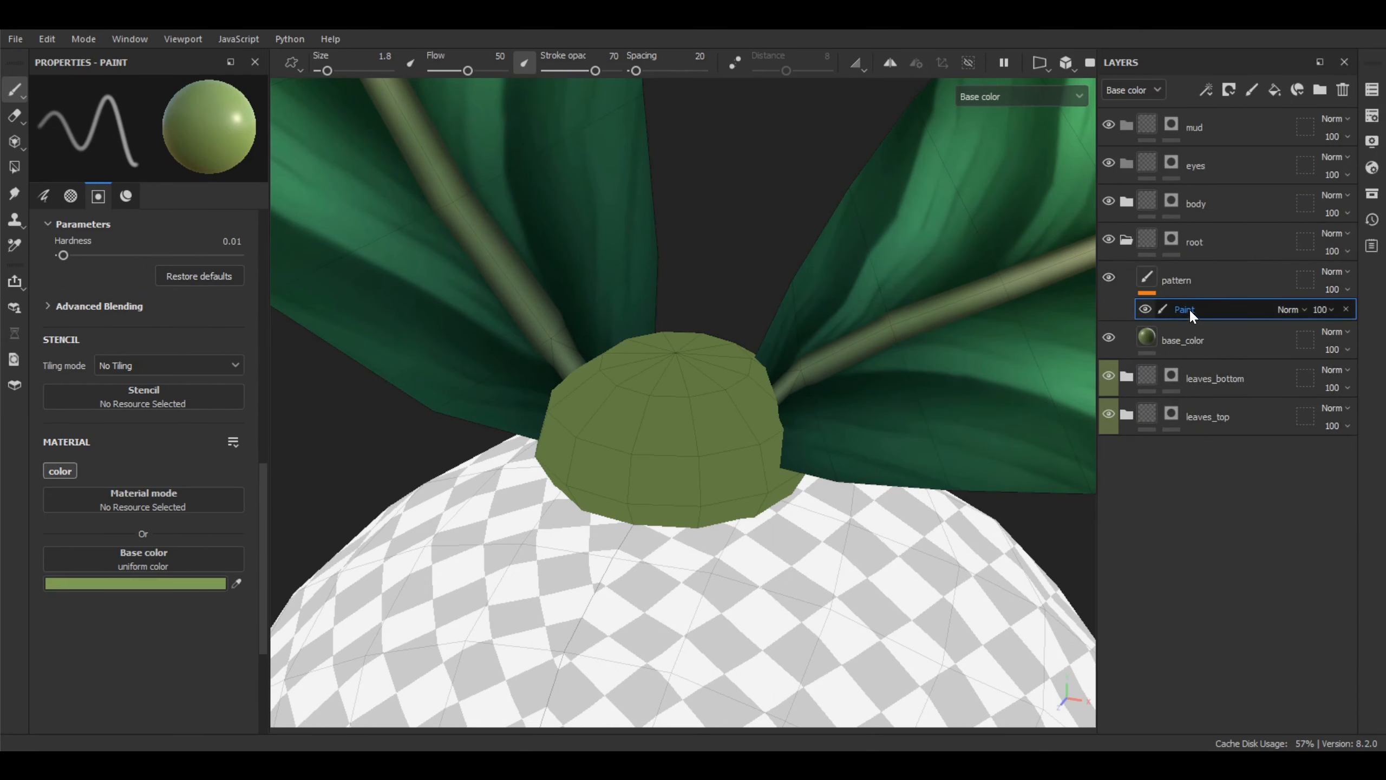
alt+drag(634, 412, 614, 404)
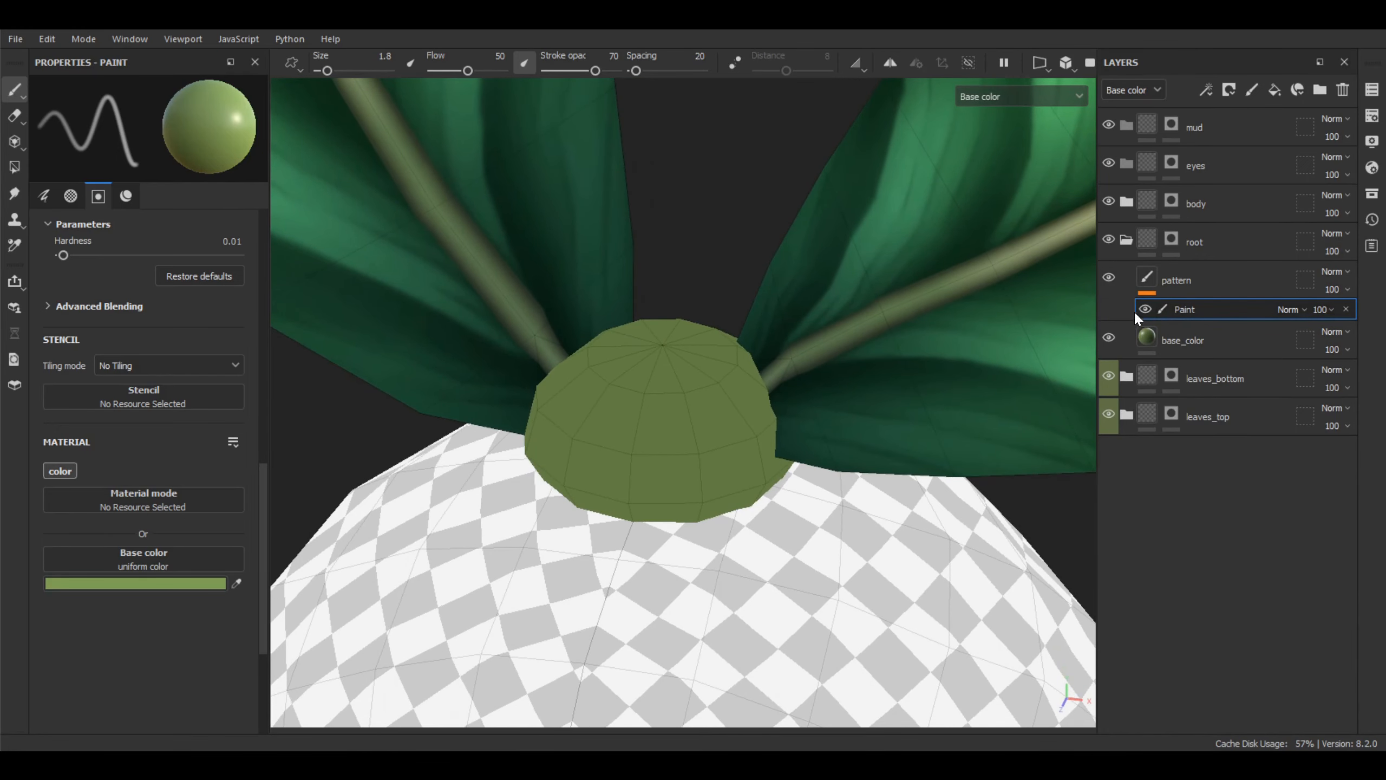
click(1145, 278)
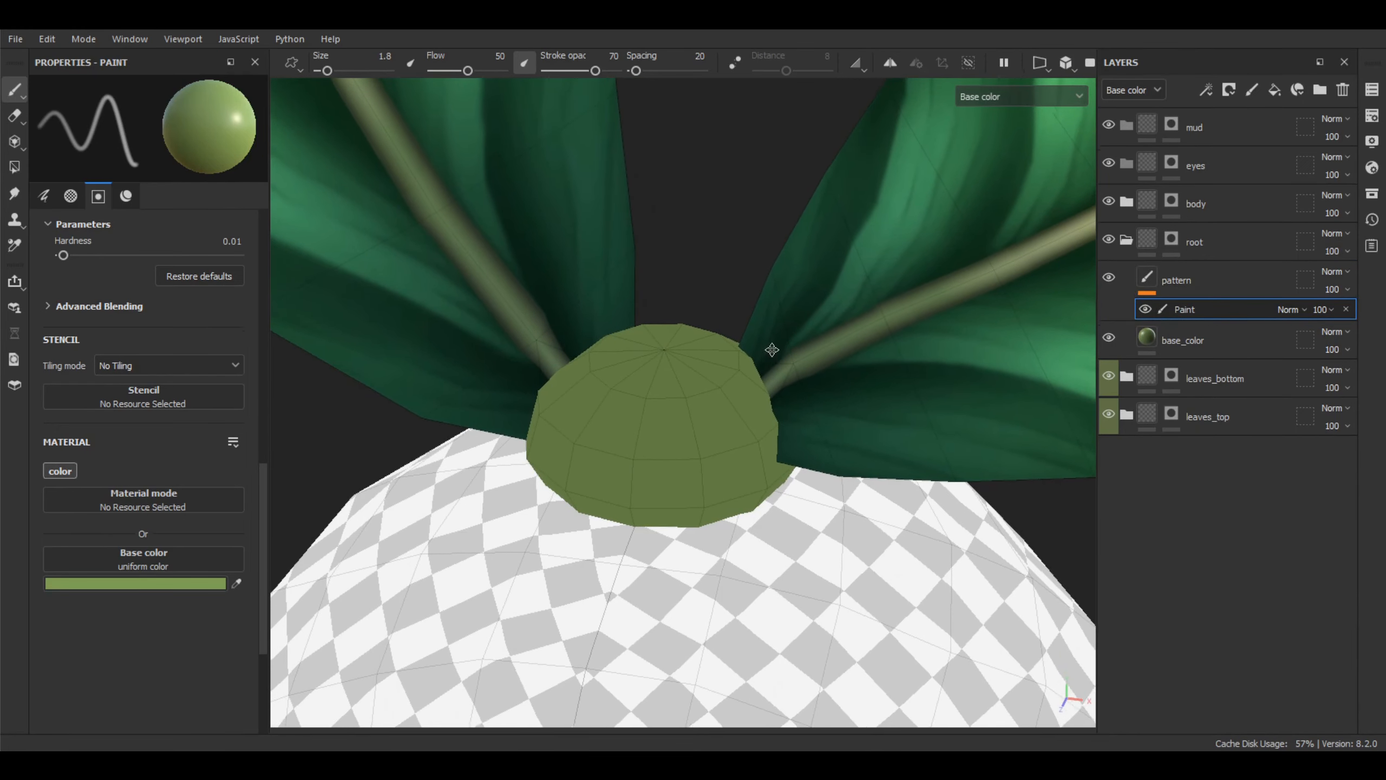
alt+drag(767, 346, 792, 370)
alt+drag(772, 416, 794, 388)
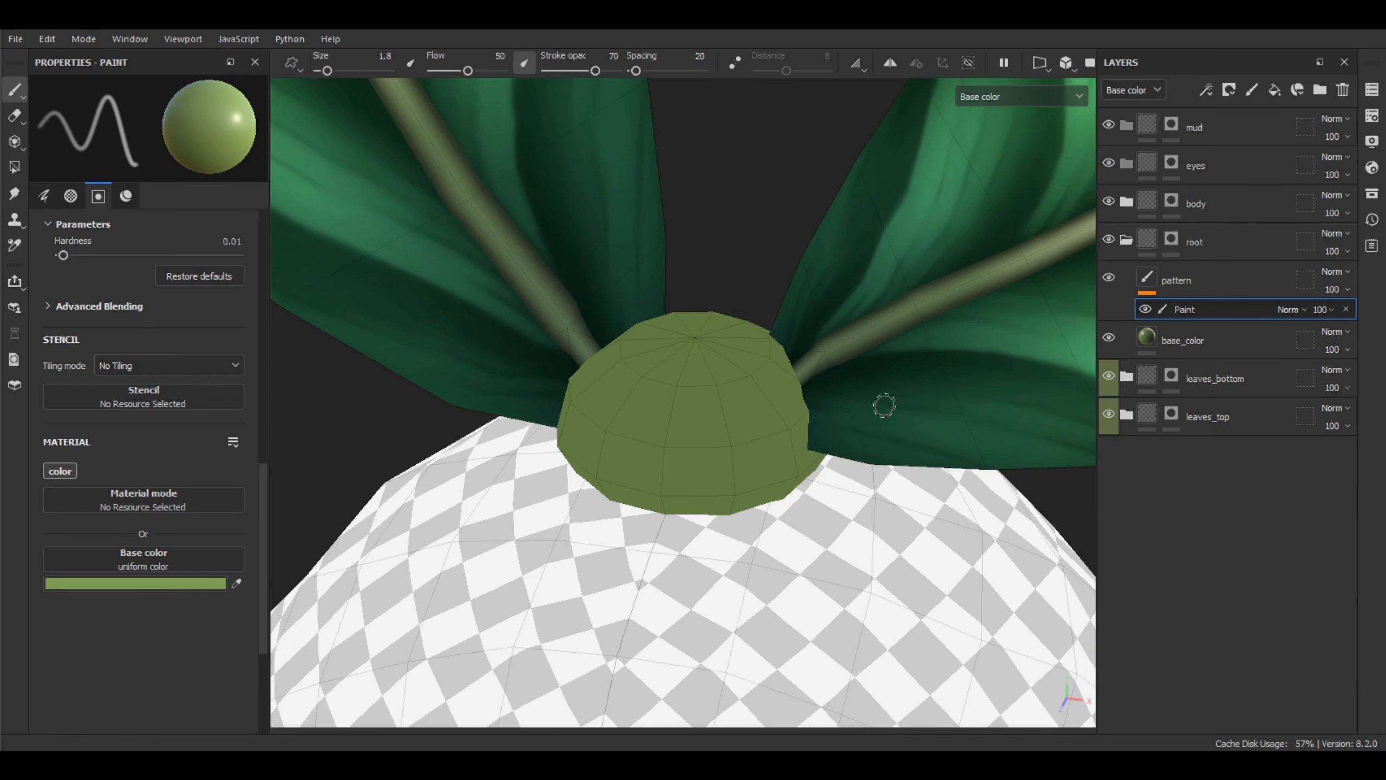
alt+drag(885, 403, 861, 454)
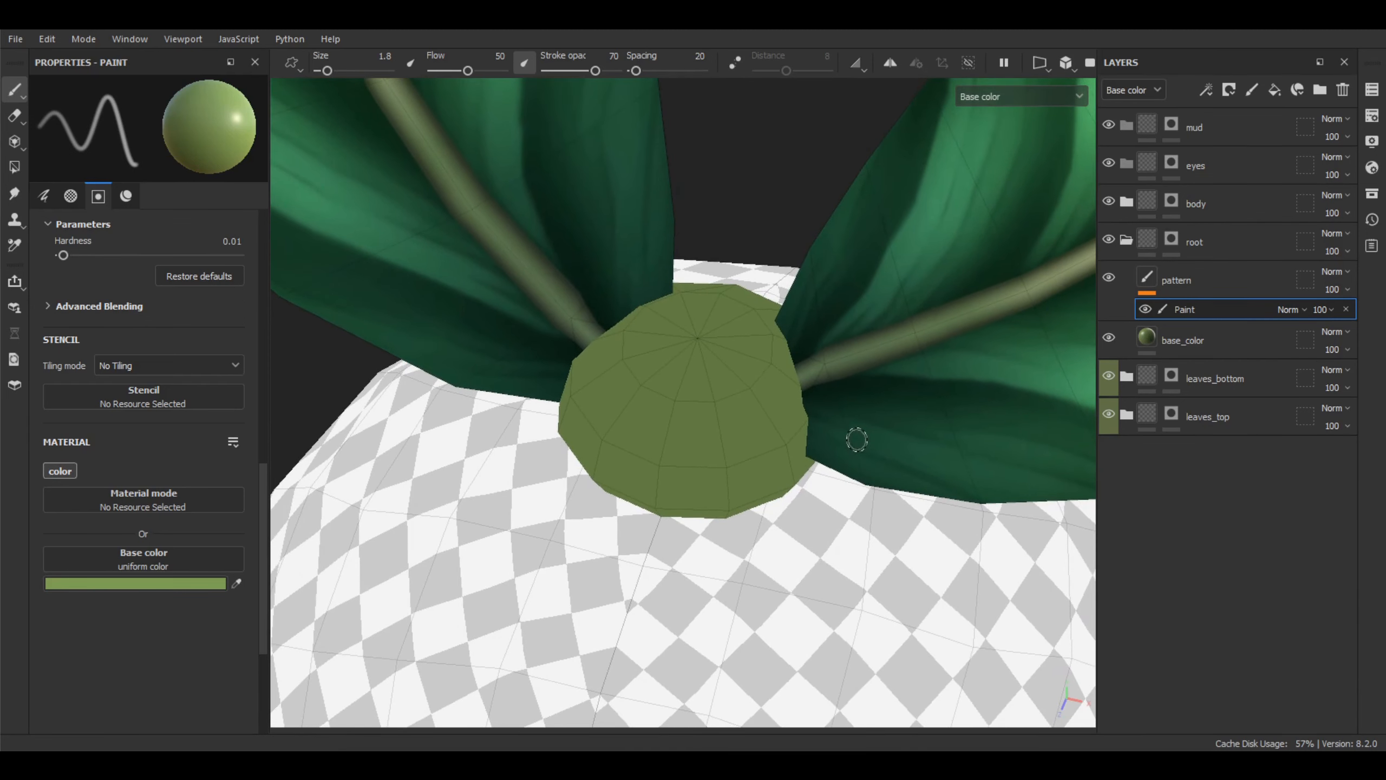
double_click(1186, 309)
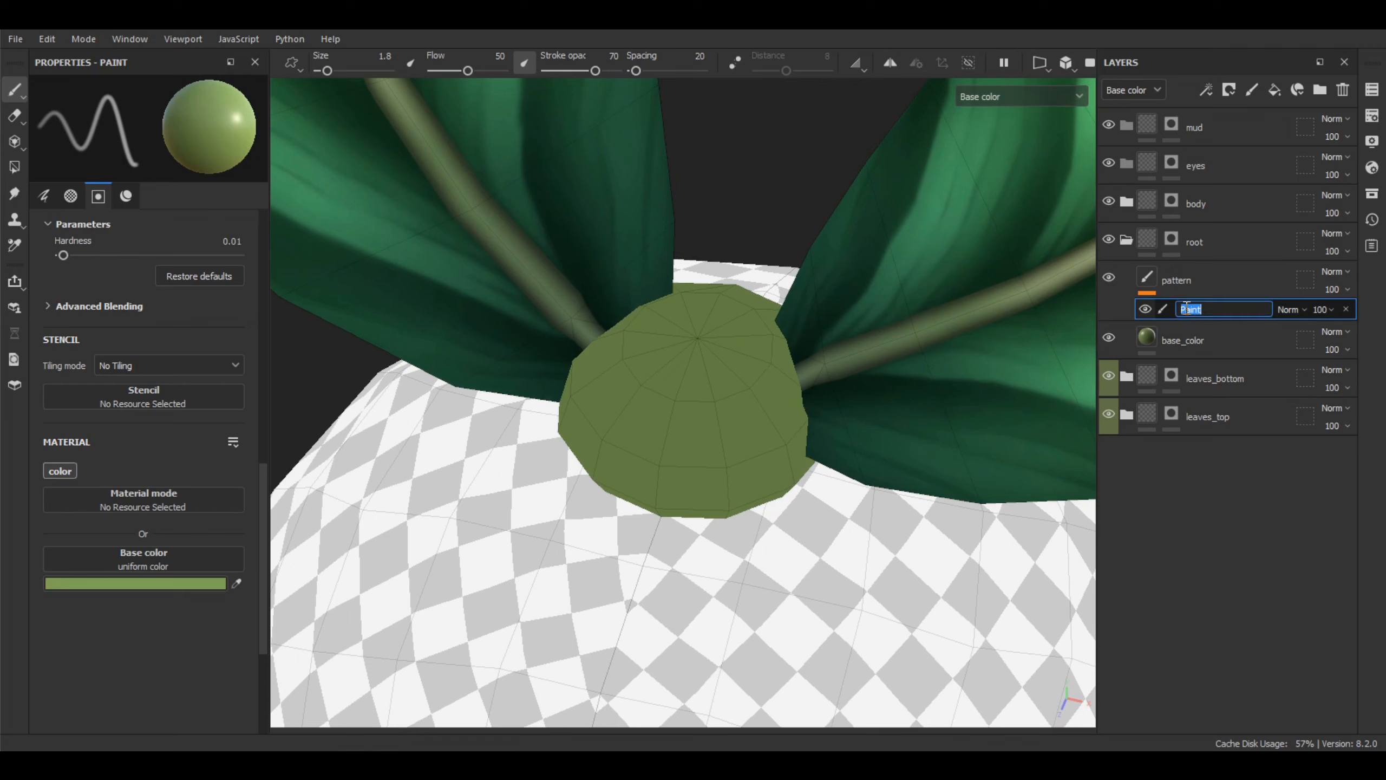
key(Return)
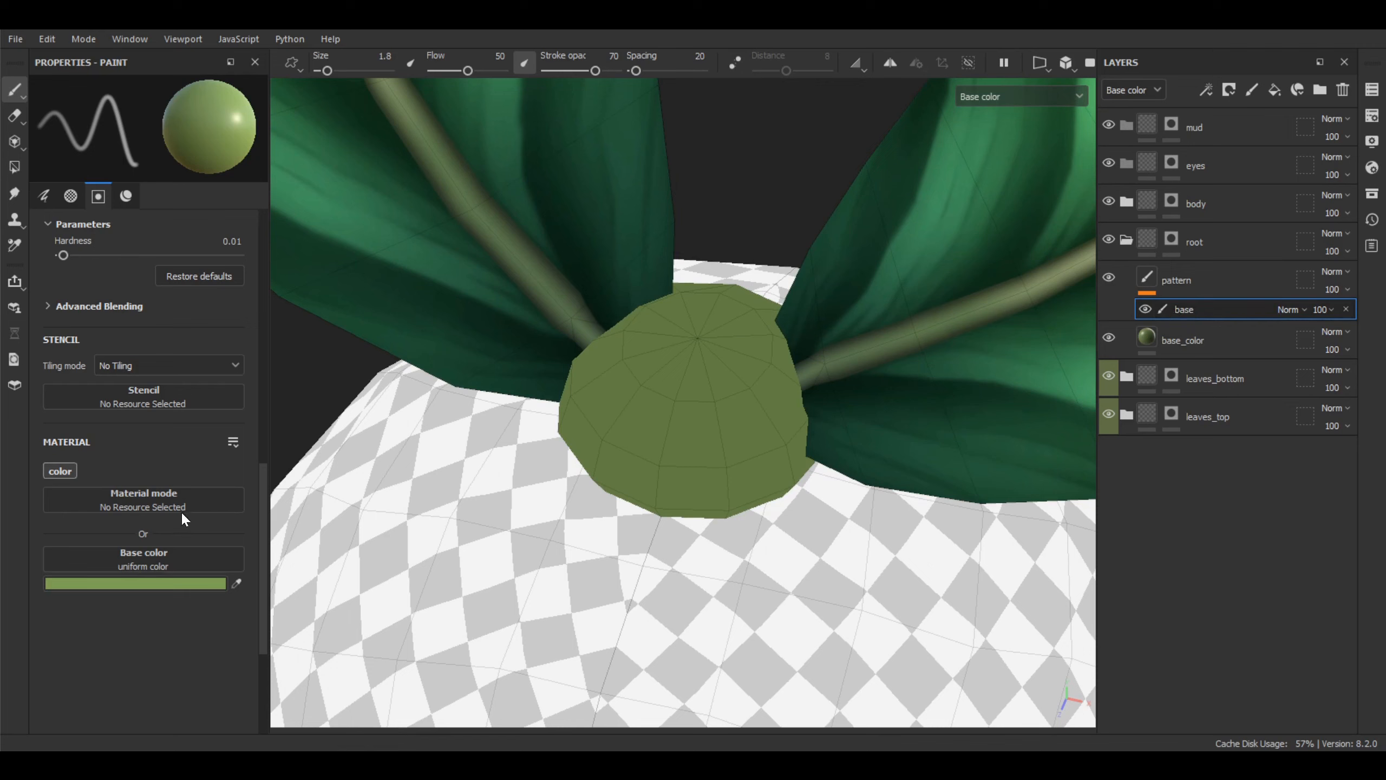
Set the brush's base color to the dark green 3B492A for painting on the root
click(181, 584)
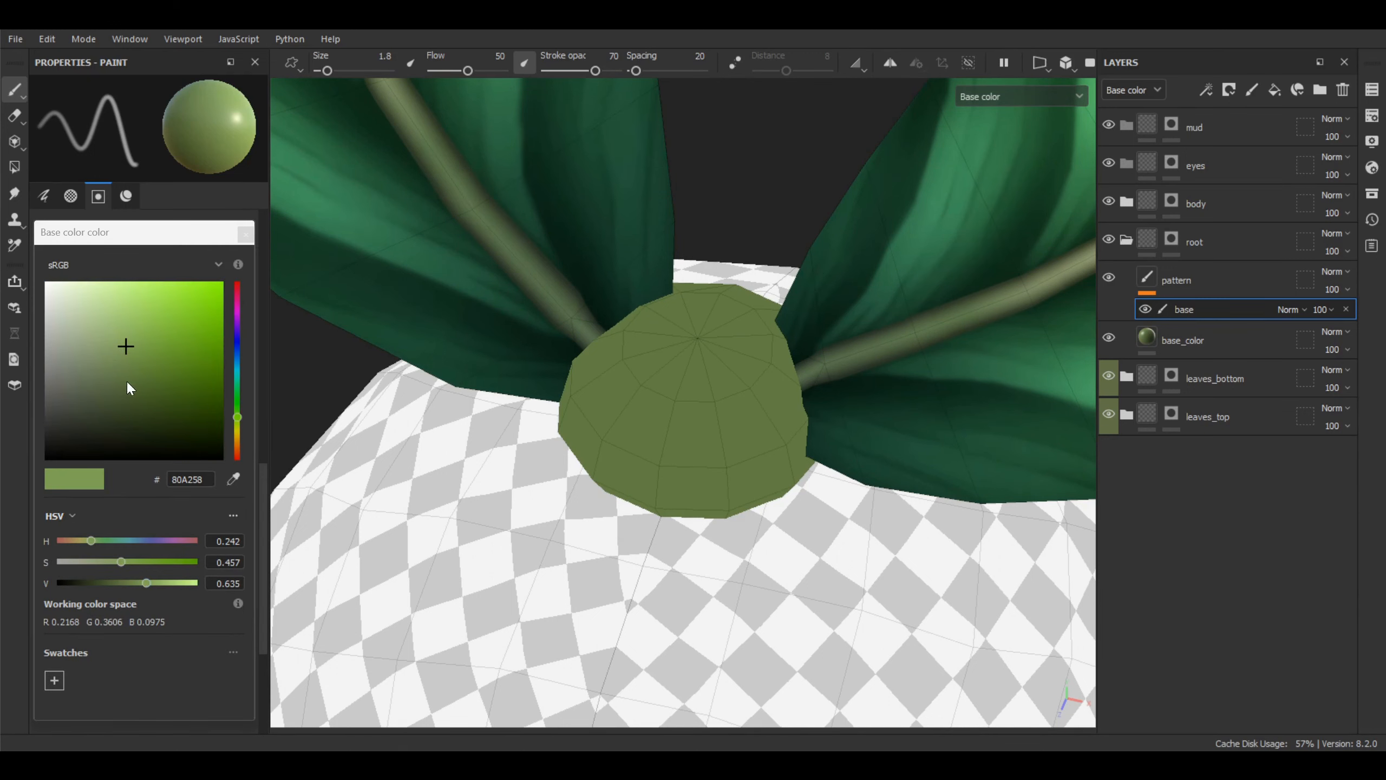
click(122, 407)
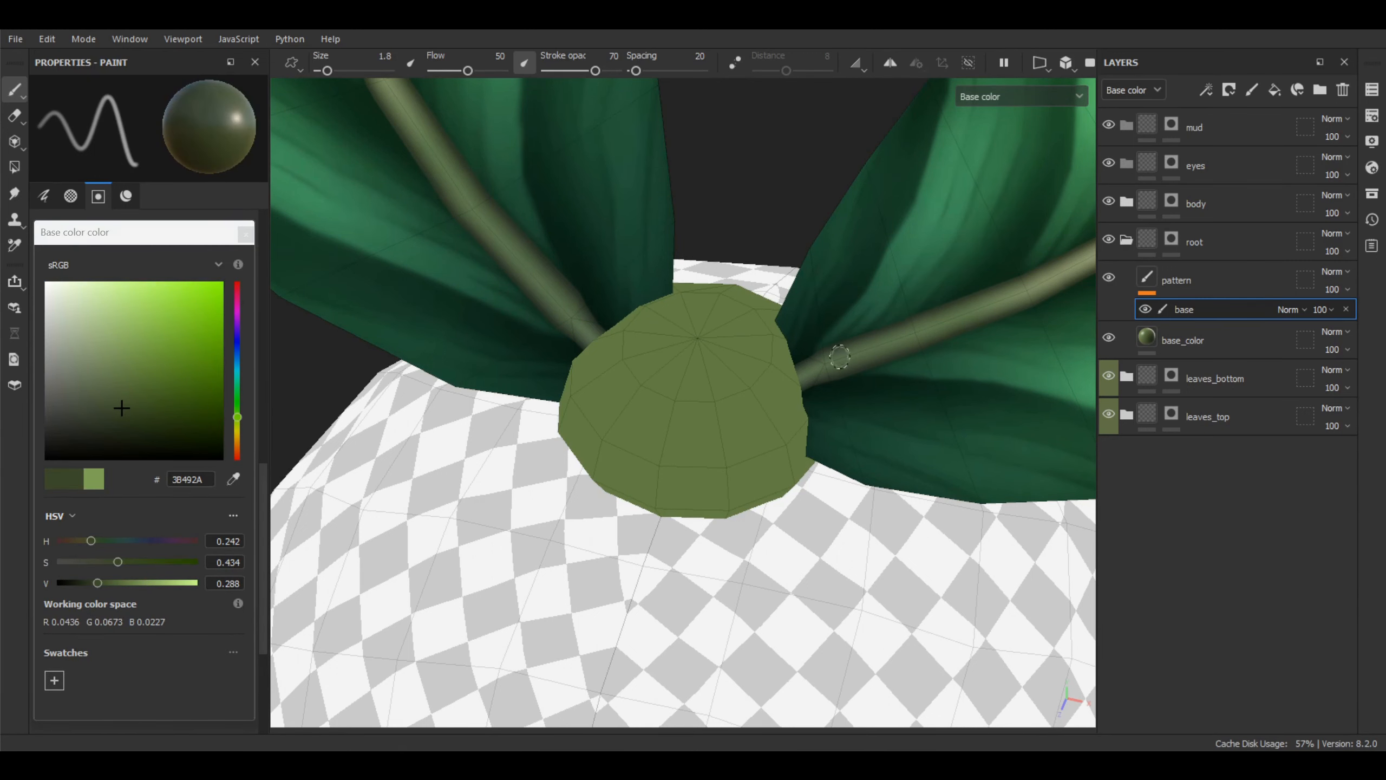
alt+drag(788, 364, 755, 354)
scroll(720, 437, up, 5)
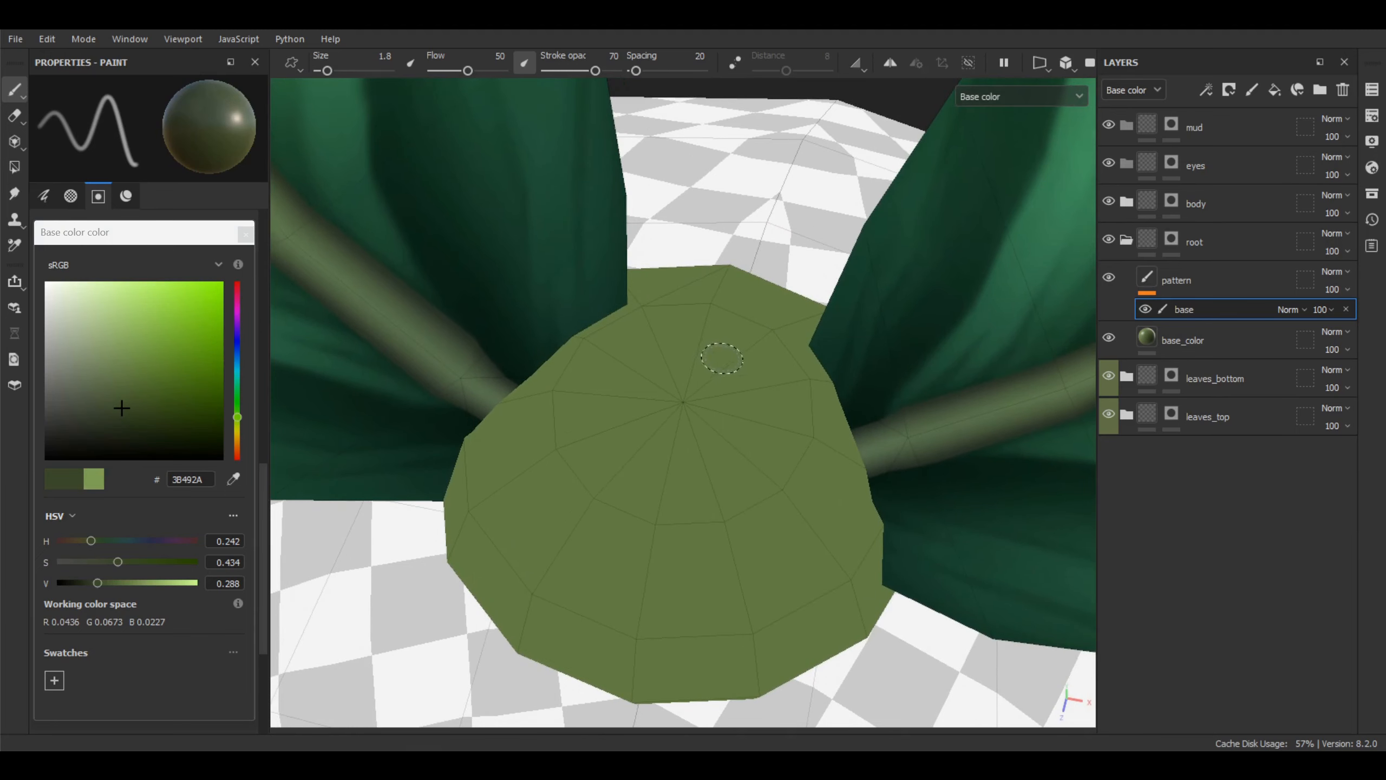
Undo the test stroke on the root and load the HP_base brush
drag(721, 359, 745, 366)
key(ctrl+z)
click(1373, 195)
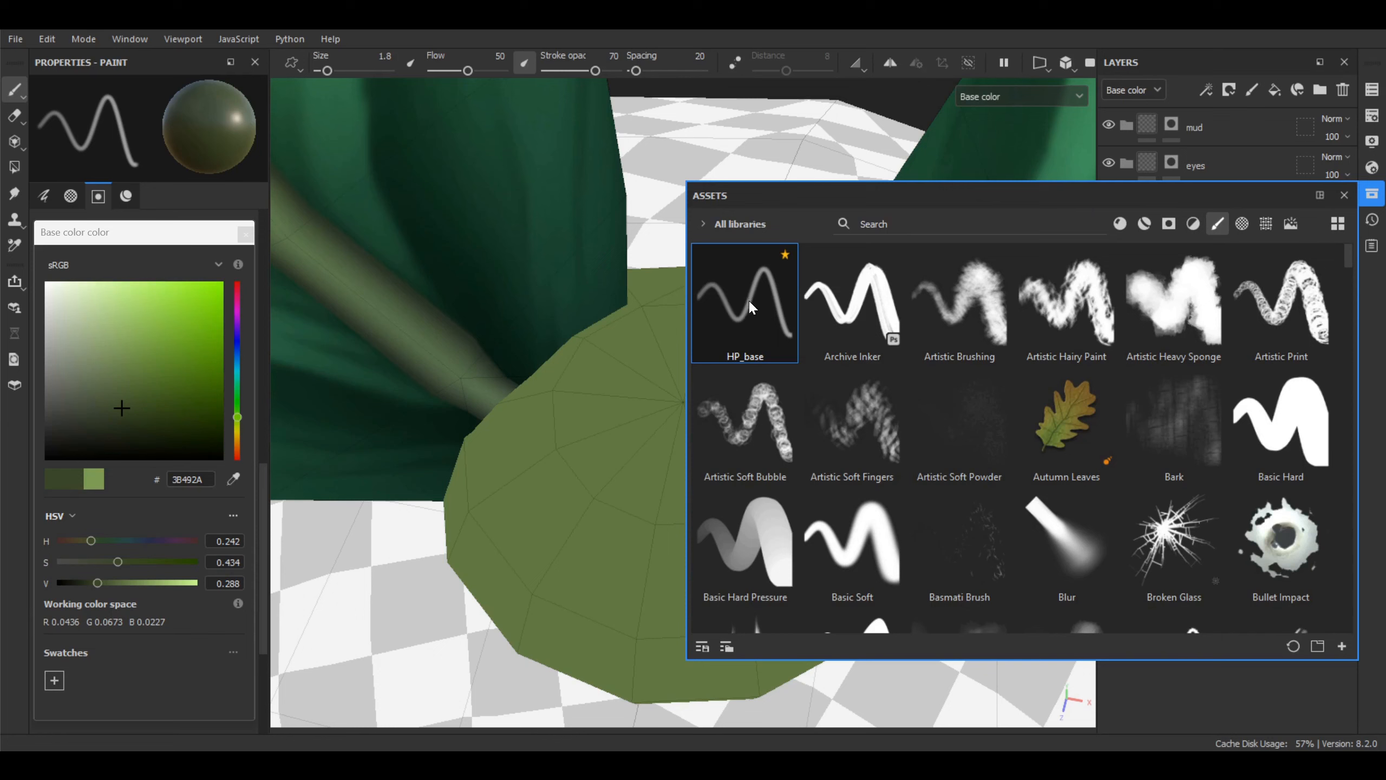
click(746, 322)
click(1344, 195)
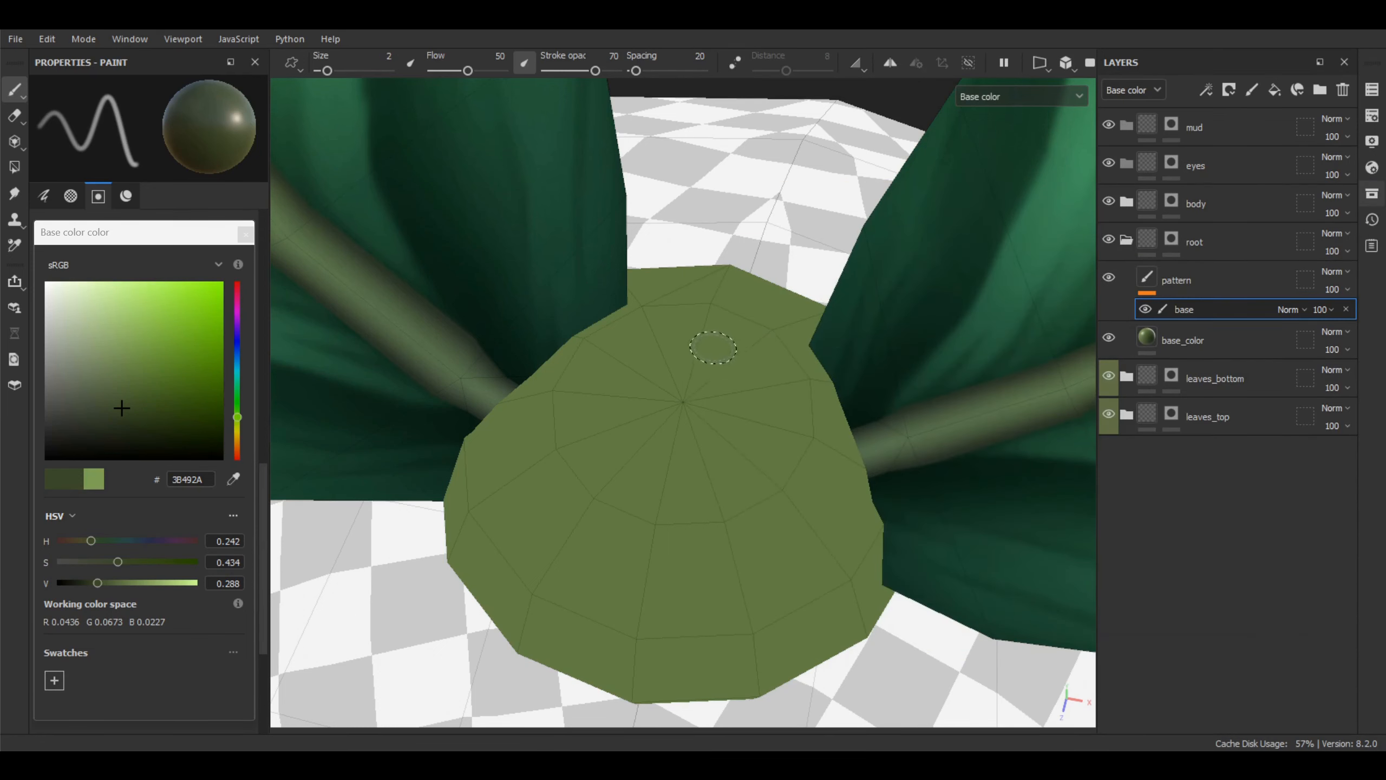
Paint a soft dark curved stroke around the top centre of the root as the start of a spiral
mouse_move(713, 347)
mouse_down()
mouse_move(760, 418)
mouse_move(732, 456)
mouse_move(656, 458)
mouse_move(743, 437)
mouse_move(701, 341)
mouse_move(734, 377)
mouse_move(737, 436)
mouse_up()
mouse_move(631, 449)
mouse_down()
mouse_move(663, 467)
mouse_move(729, 459)
mouse_move(752, 420)
mouse_move(746, 376)
mouse_up()
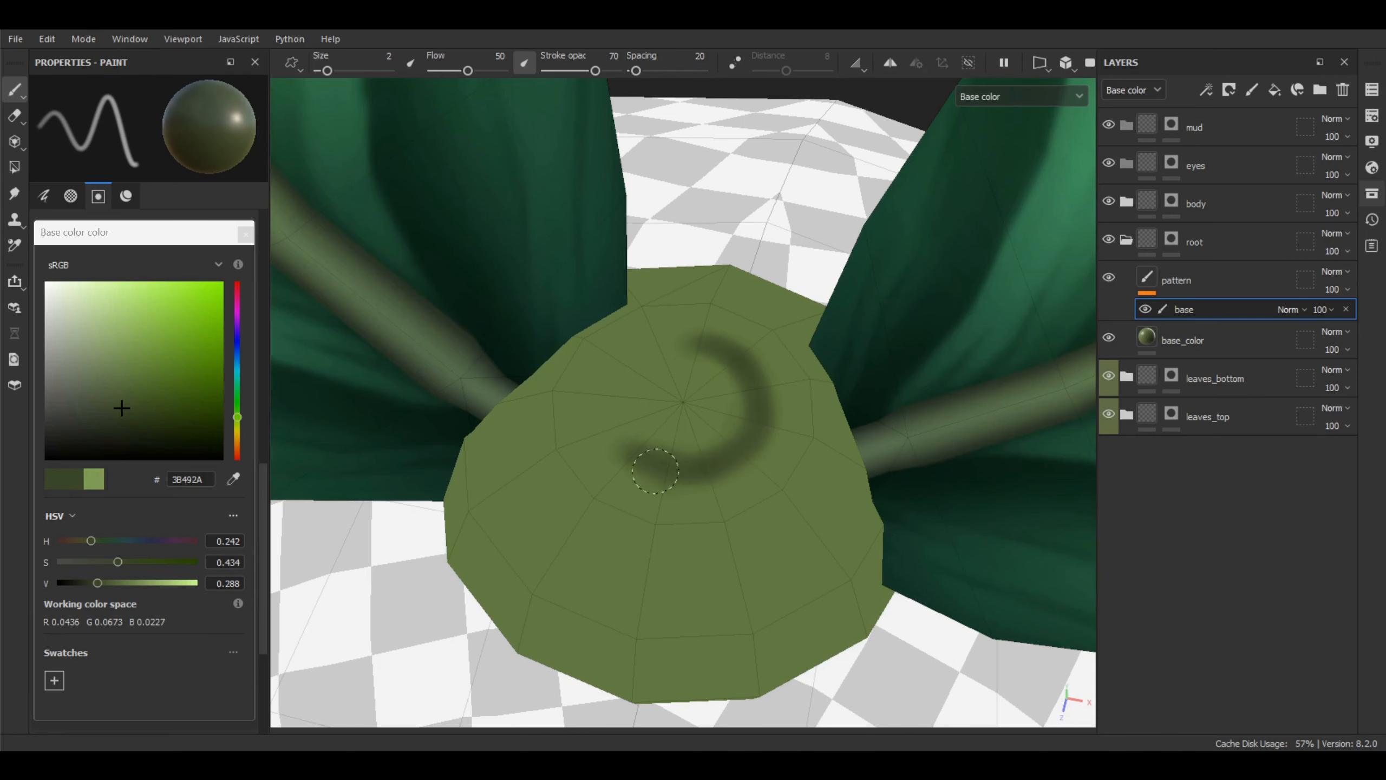
mouse_move(720, 459)
alt+mouse_down()
mouse_move(728, 424)
mouse_move(475, 444)
alt+mouse_up()
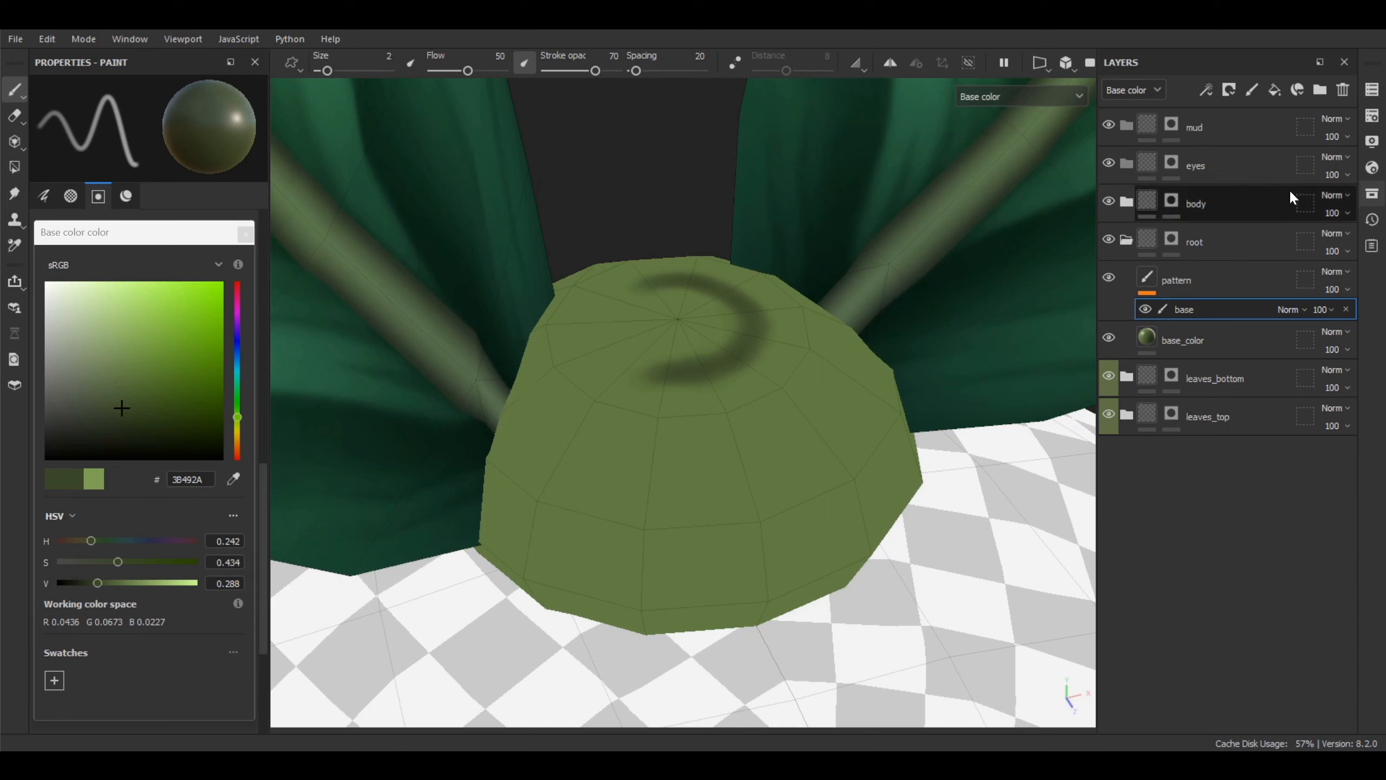
click(1373, 141)
scroll(1350, 300, down, 15)
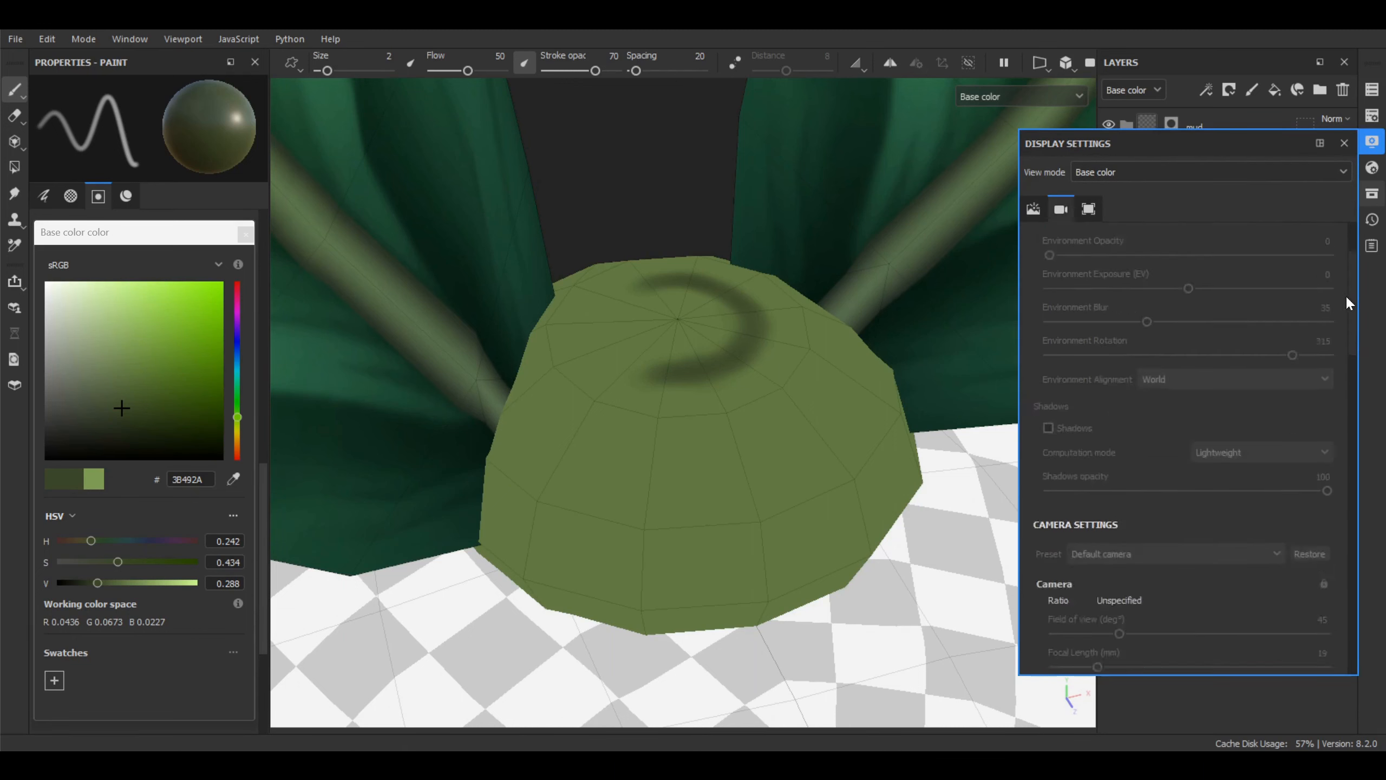
click(1344, 143)
Paint further dark curved bands down the front of the root, continuing the spiral
mouse_move(810, 377)
alt+mouse_down()
mouse_move(738, 441)
mouse_move(751, 435)
alt+mouse_up()
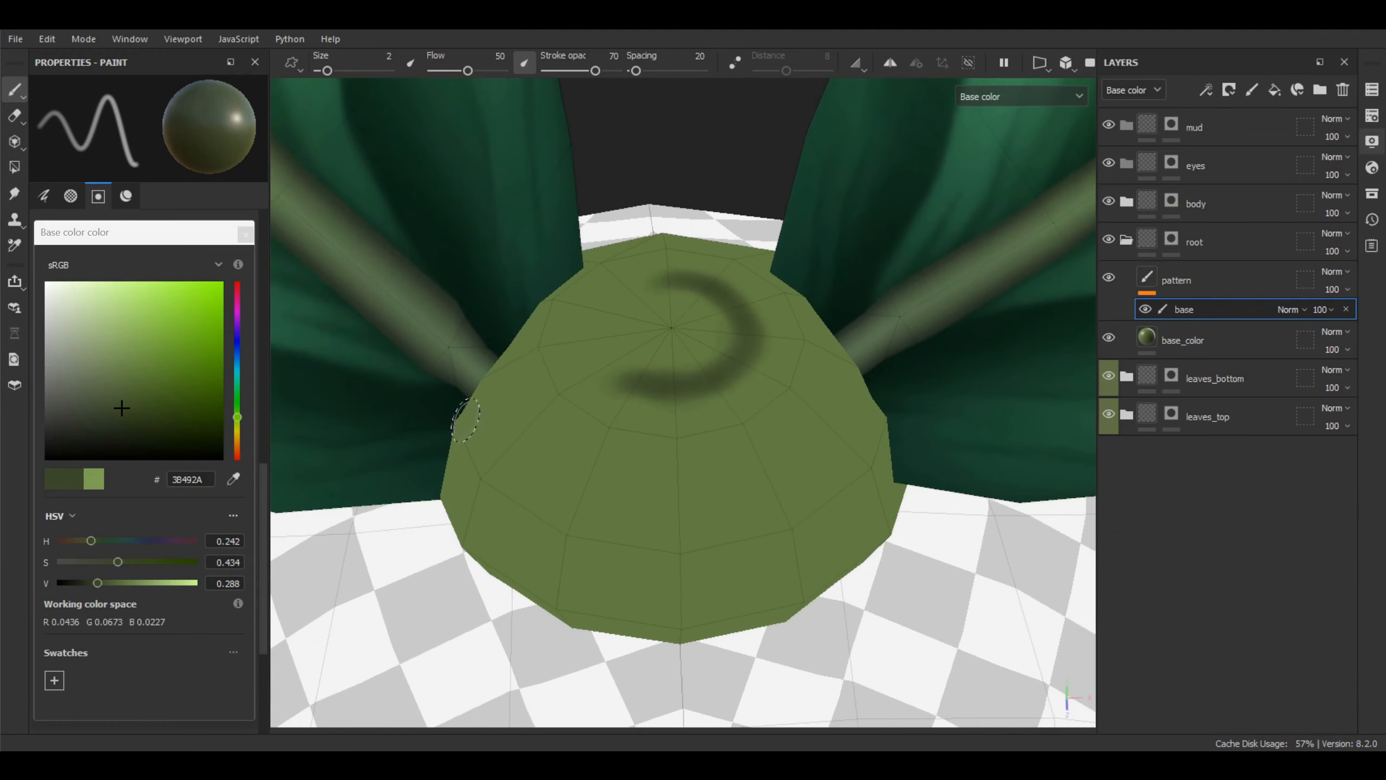
alt+drag(762, 494, 814, 417)
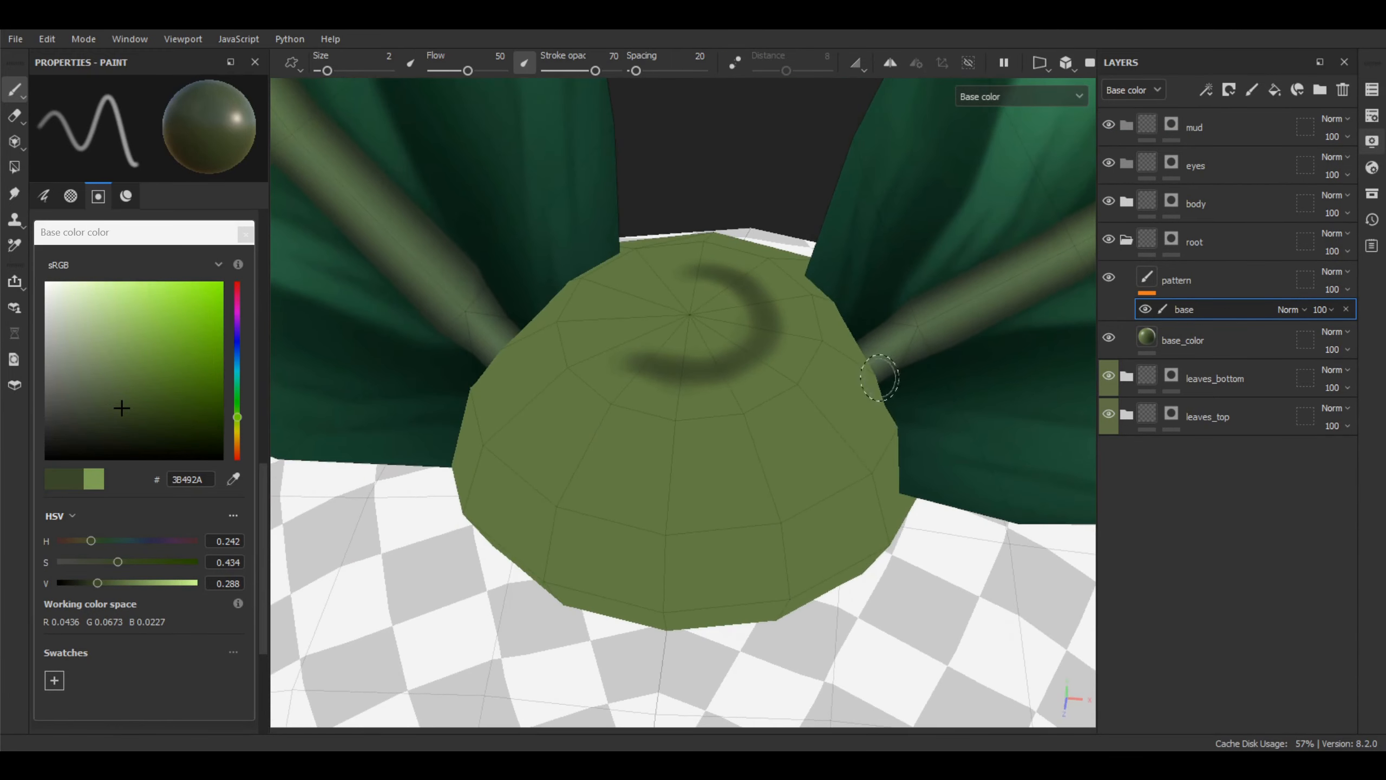
alt+drag(734, 491, 523, 462)
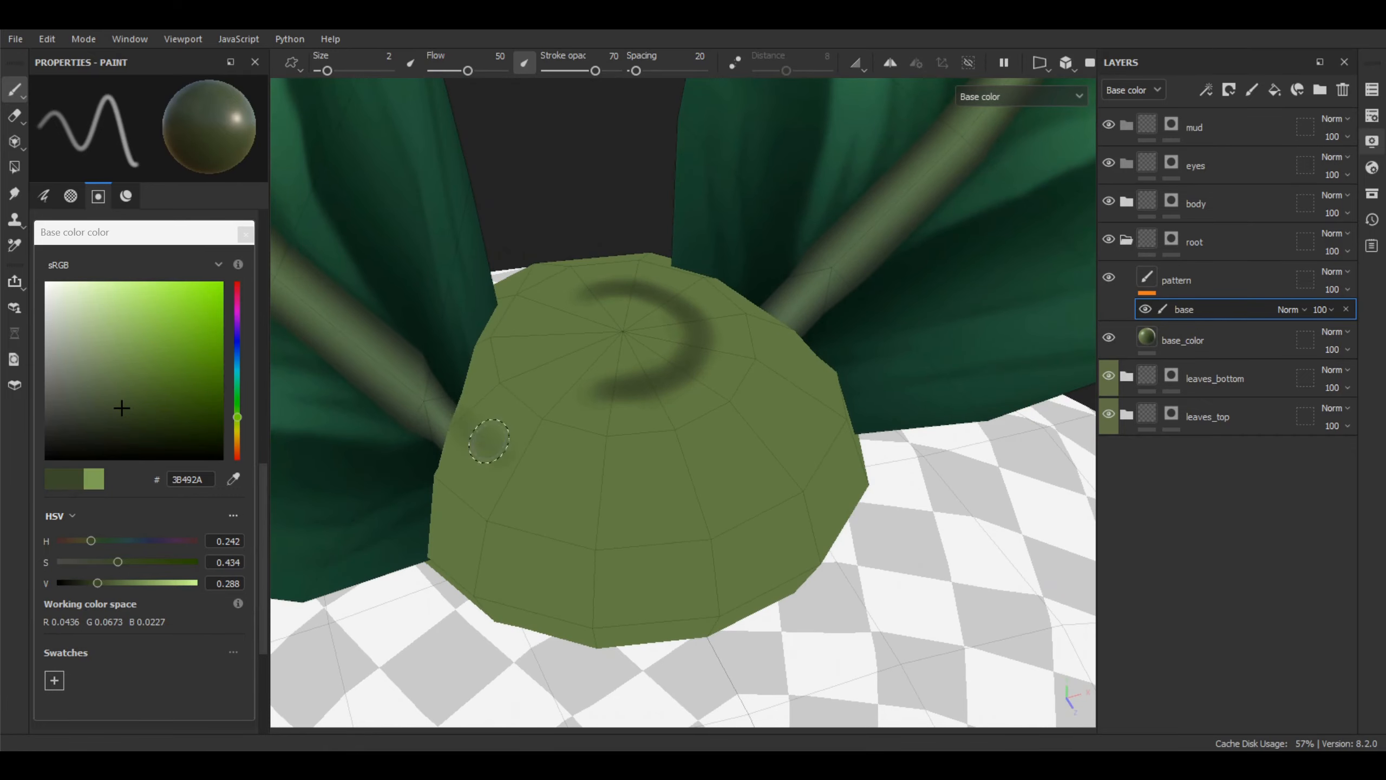
mouse_move(429, 415)
mouse_down()
mouse_move(546, 476)
mouse_move(485, 455)
mouse_move(649, 490)
mouse_move(788, 436)
mouse_move(655, 483)
mouse_move(527, 472)
mouse_move(452, 415)
mouse_move(504, 465)
mouse_move(726, 456)
mouse_move(692, 472)
mouse_move(434, 433)
mouse_up()
mouse_move(619, 486)
alt+mouse_down()
mouse_move(758, 434)
mouse_move(798, 461)
mouse_move(709, 495)
mouse_move(753, 488)
mouse_move(530, 513)
mouse_move(720, 519)
mouse_move(801, 453)
mouse_move(762, 486)
alt+mouse_up()
mouse_move(669, 409)
alt+right_down()
mouse_move(668, 390)
mouse_move(710, 418)
mouse_move(737, 328)
alt+right_up()
alt+drag(736, 328, 693, 382)
alt+right_drag(693, 382, 675, 486)
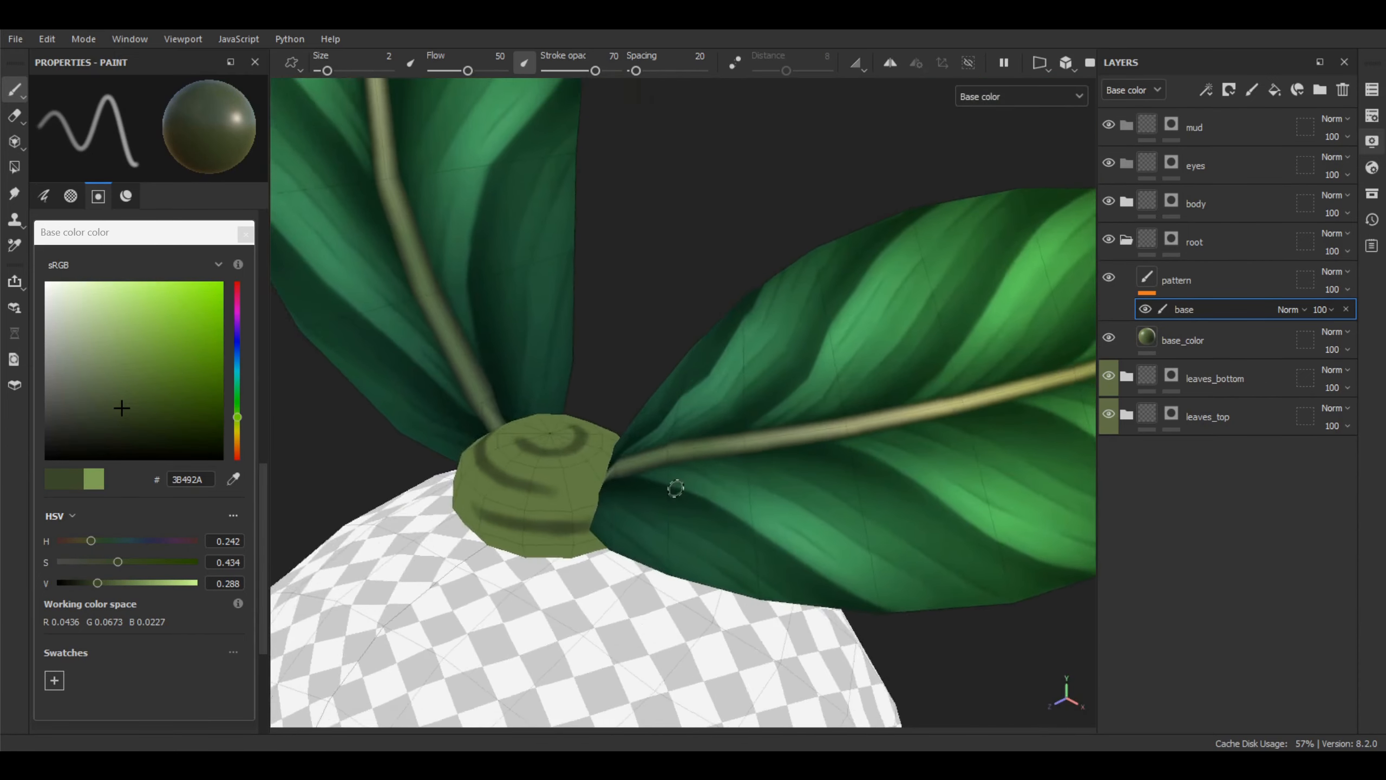
Paint a dark horizontal band around the back of the root, below the leaf bases
mouse_move(674, 486)
alt+mouse_down()
mouse_move(442, 359)
mouse_move(781, 448)
alt+mouse_up()
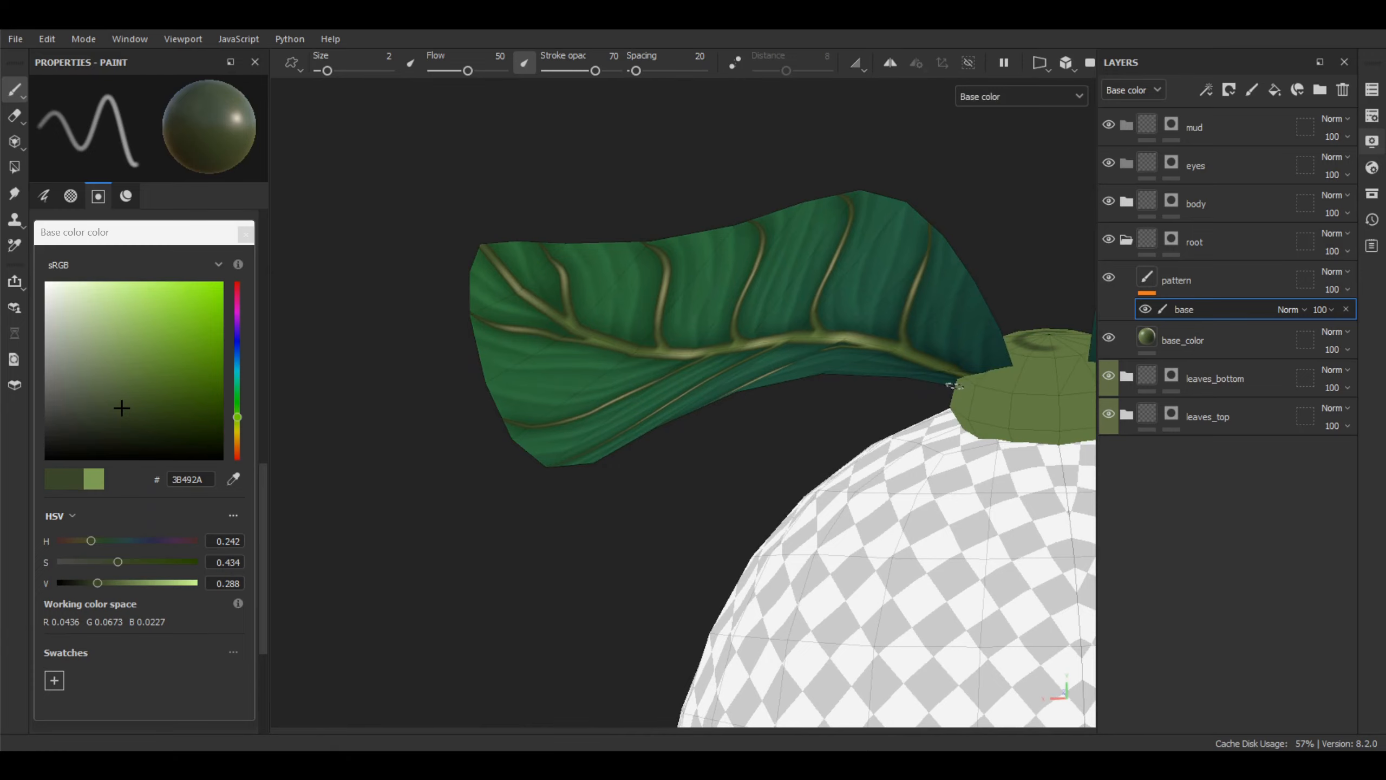
alt+drag(954, 386, 851, 404)
alt+right_drag(852, 404, 724, 448)
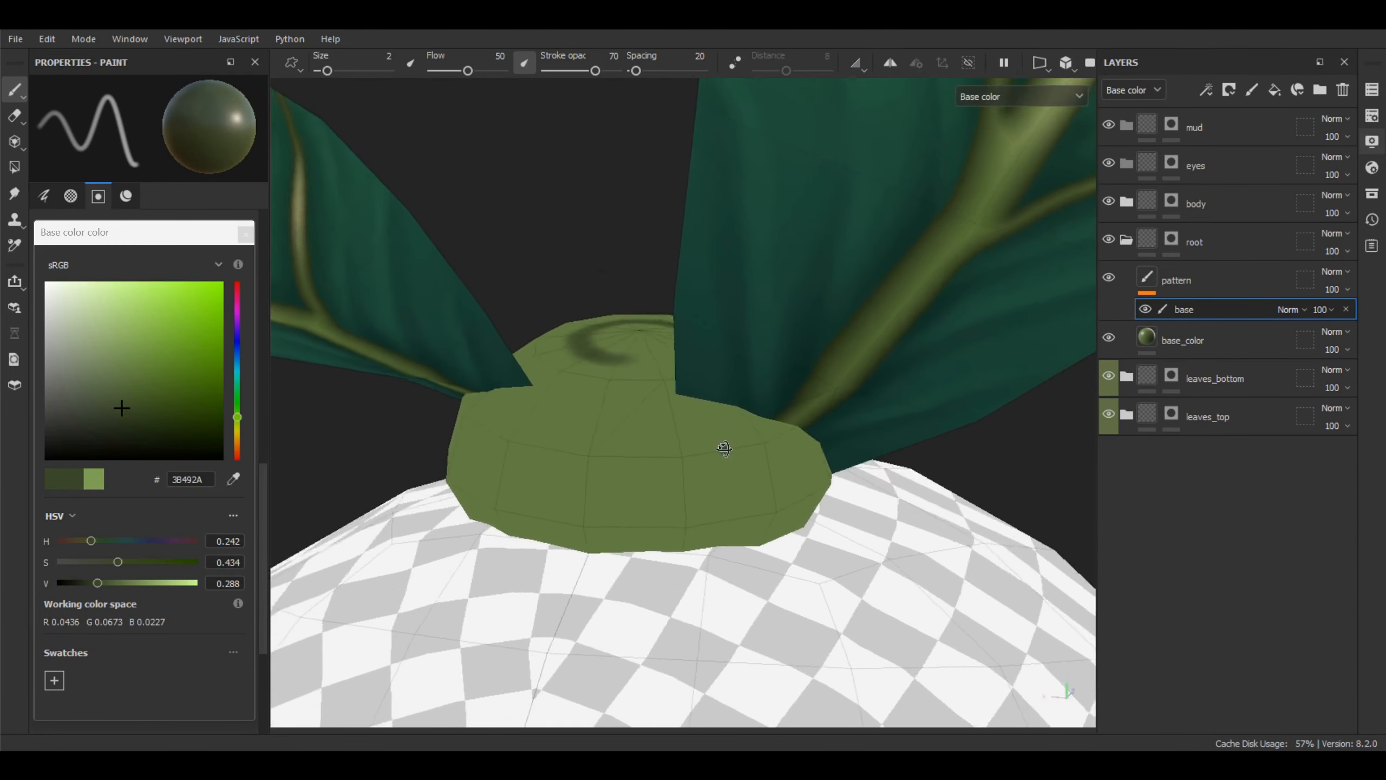
alt+drag(724, 448, 819, 446)
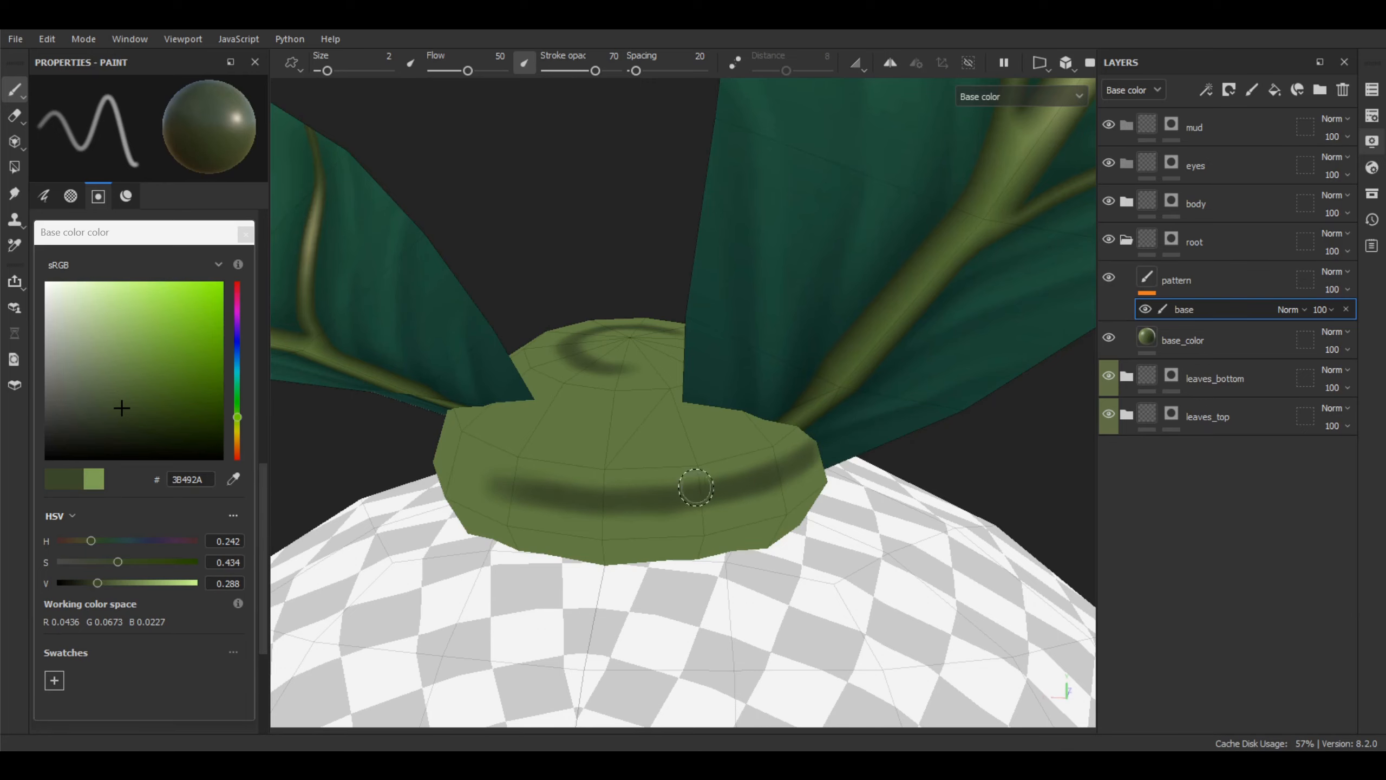
Check the spiral bands on the front of the root and sample the root's lighter green as the brush color
mouse_move(696, 486)
alt+mouse_down()
mouse_move(616, 287)
mouse_move(826, 449)
mouse_move(889, 444)
mouse_move(660, 430)
mouse_move(761, 297)
mouse_move(710, 377)
alt+mouse_up()
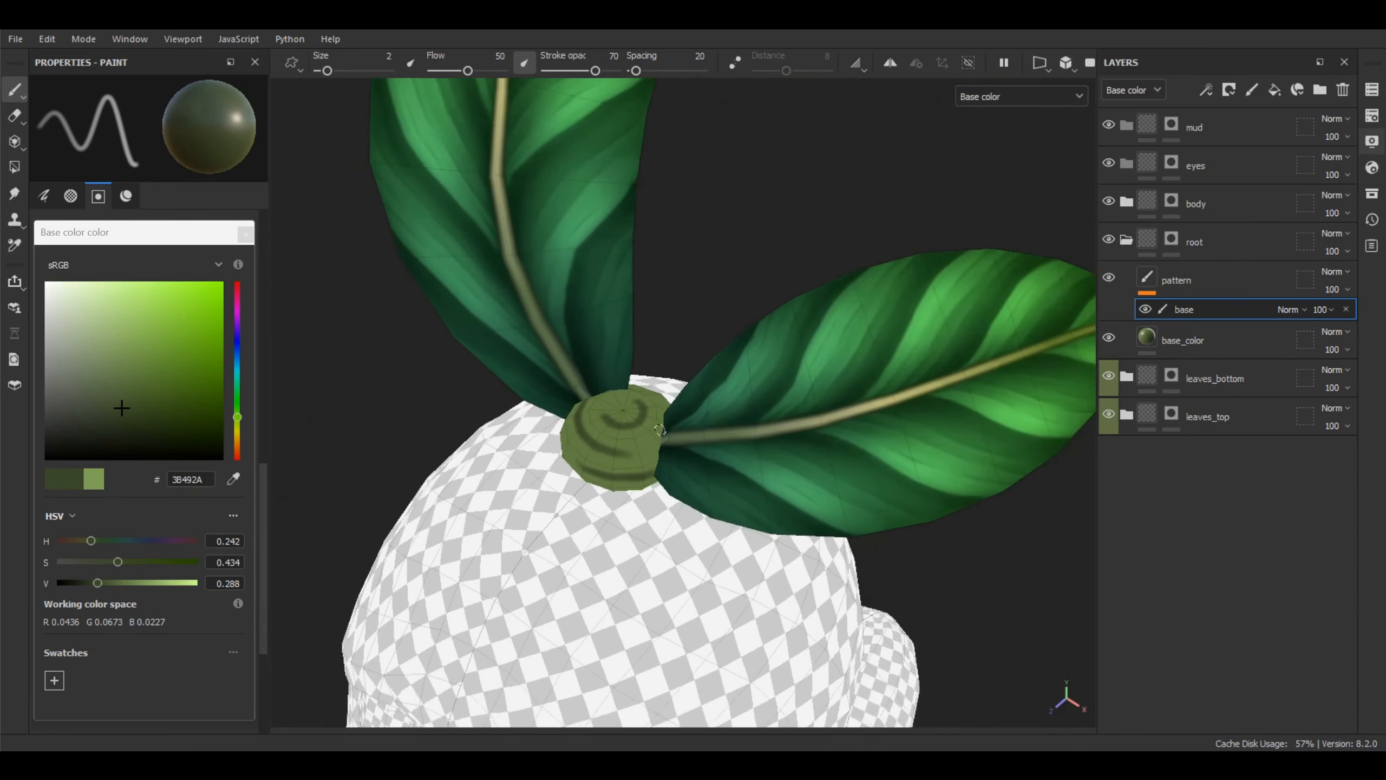
scroll(660, 430, down, 6)
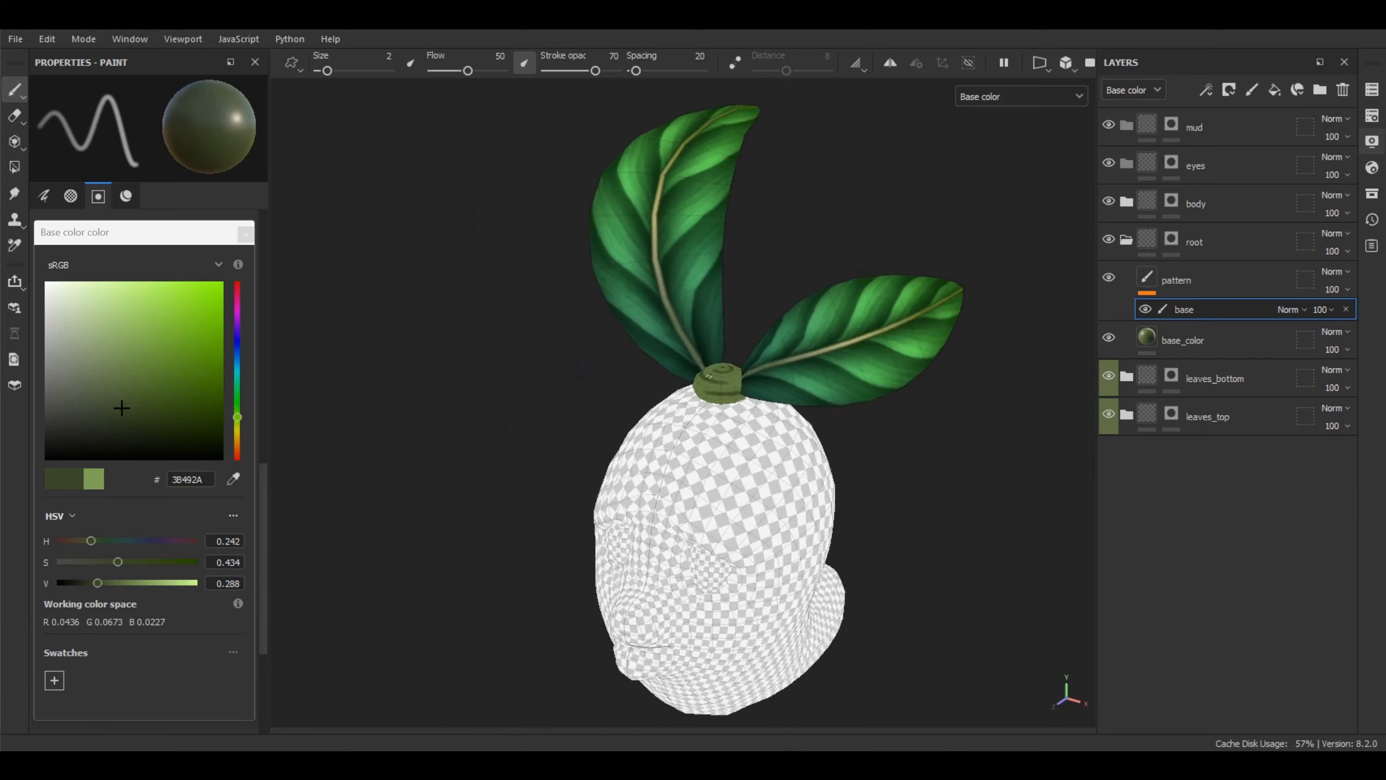
scroll(710, 377, up, 5)
alt+drag(726, 473, 747, 461)
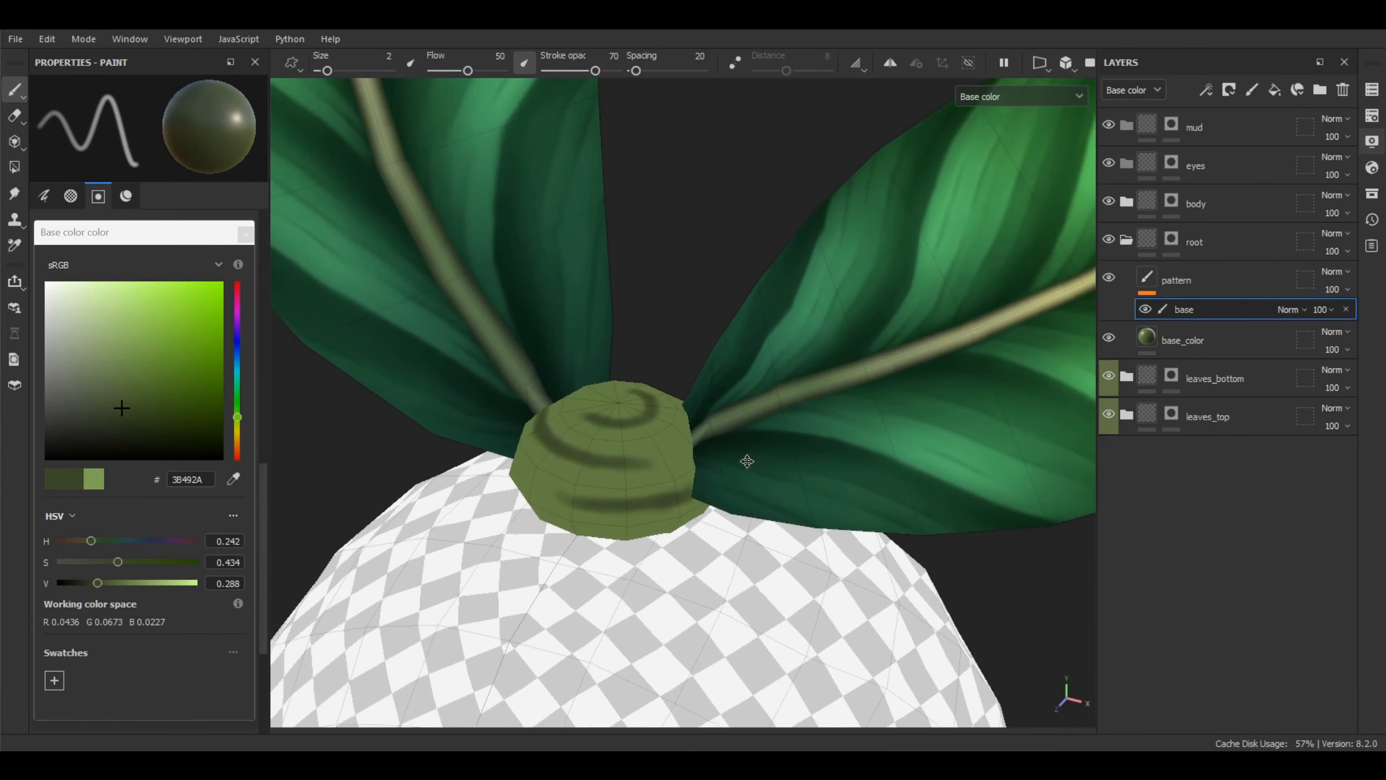
scroll(766, 440, up, 3)
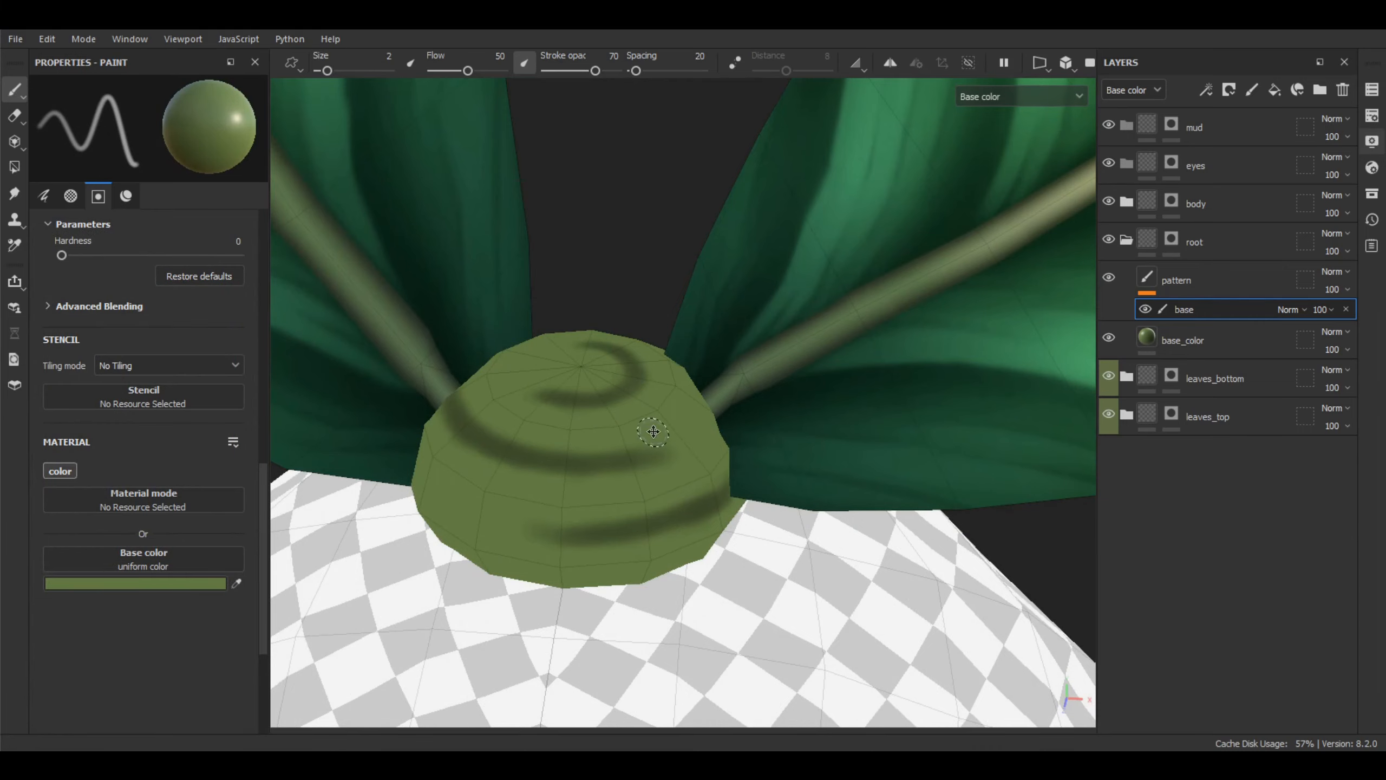
Add a paint effect named "hl" above the base effect in the root's pattern layer
alt+drag(653, 431, 636, 438)
mouse_move(660, 498)
alt+mouse_down()
mouse_move(649, 447)
mouse_move(694, 456)
alt+mouse_up()
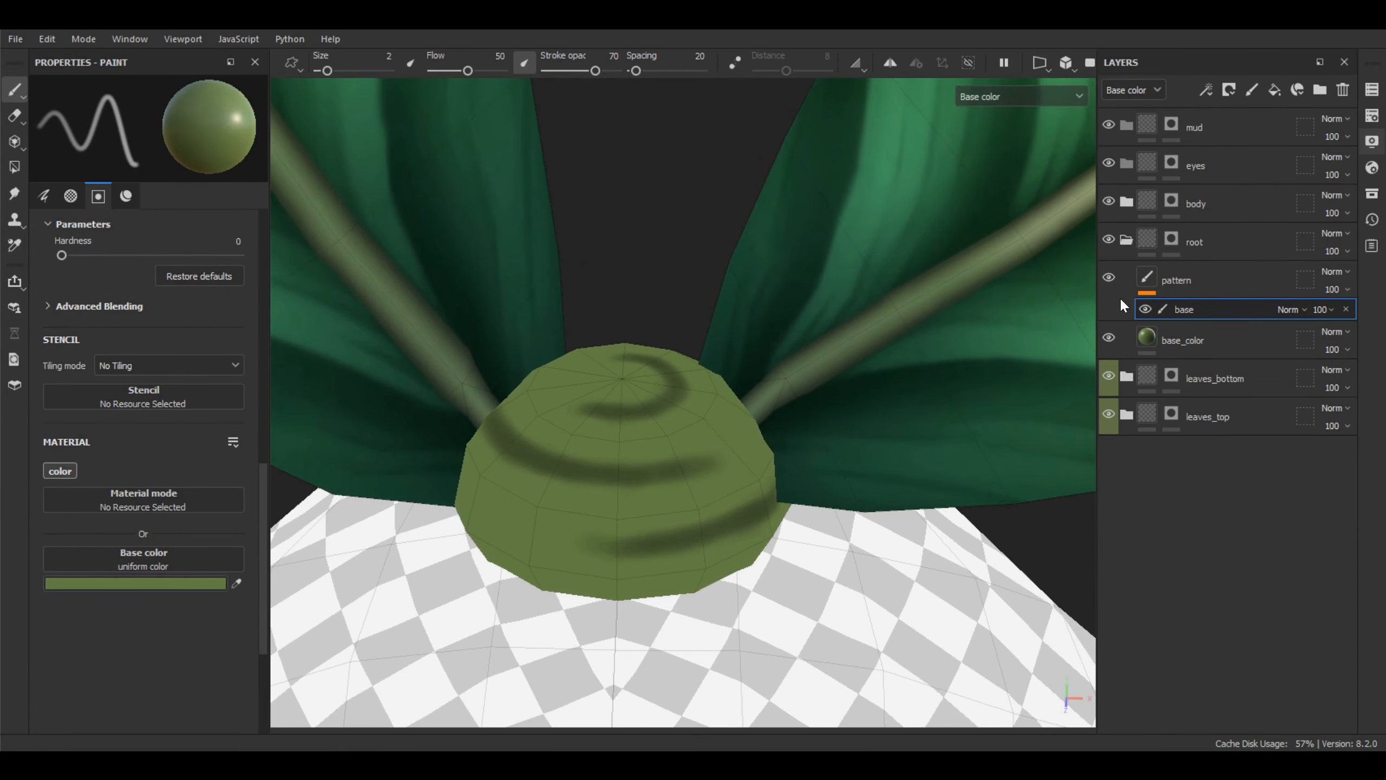
right_click(1146, 289)
click(1219, 399)
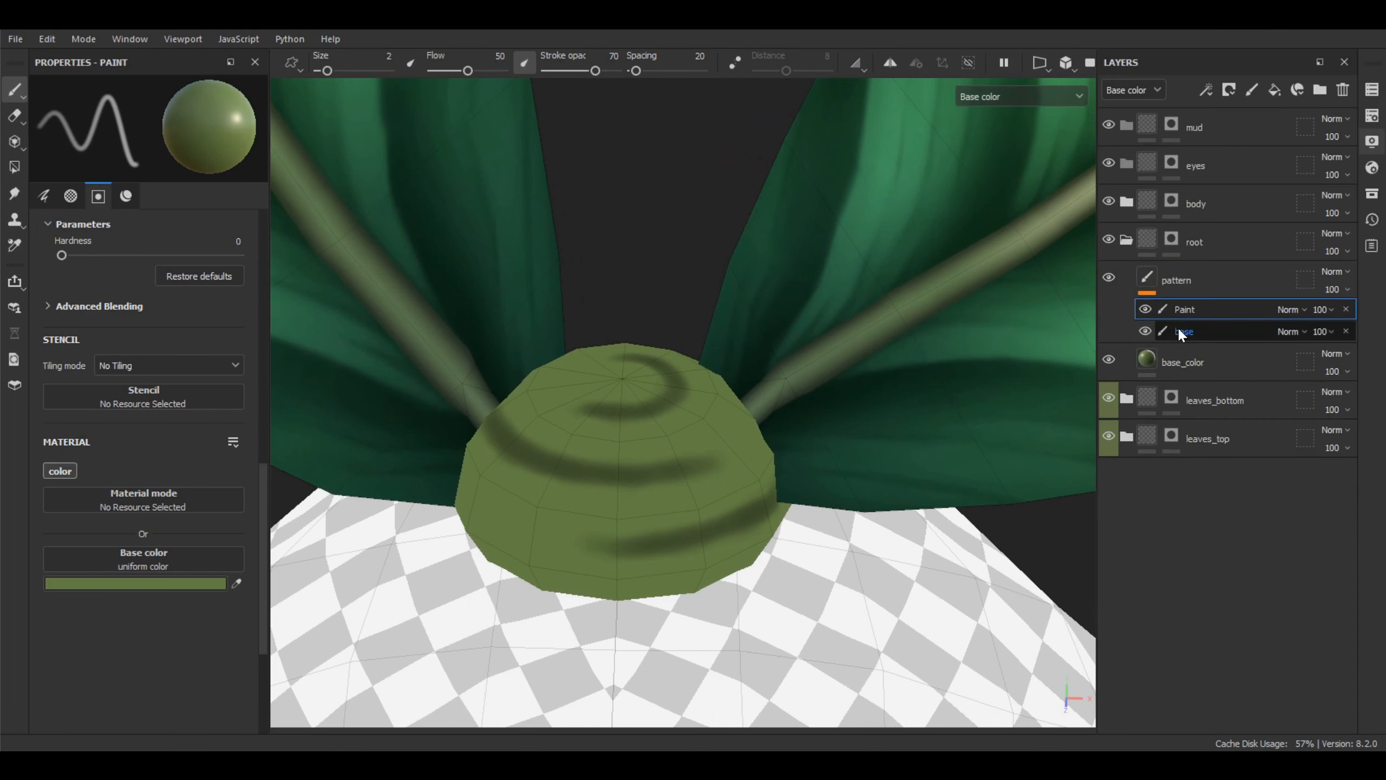
double_click(1194, 309)
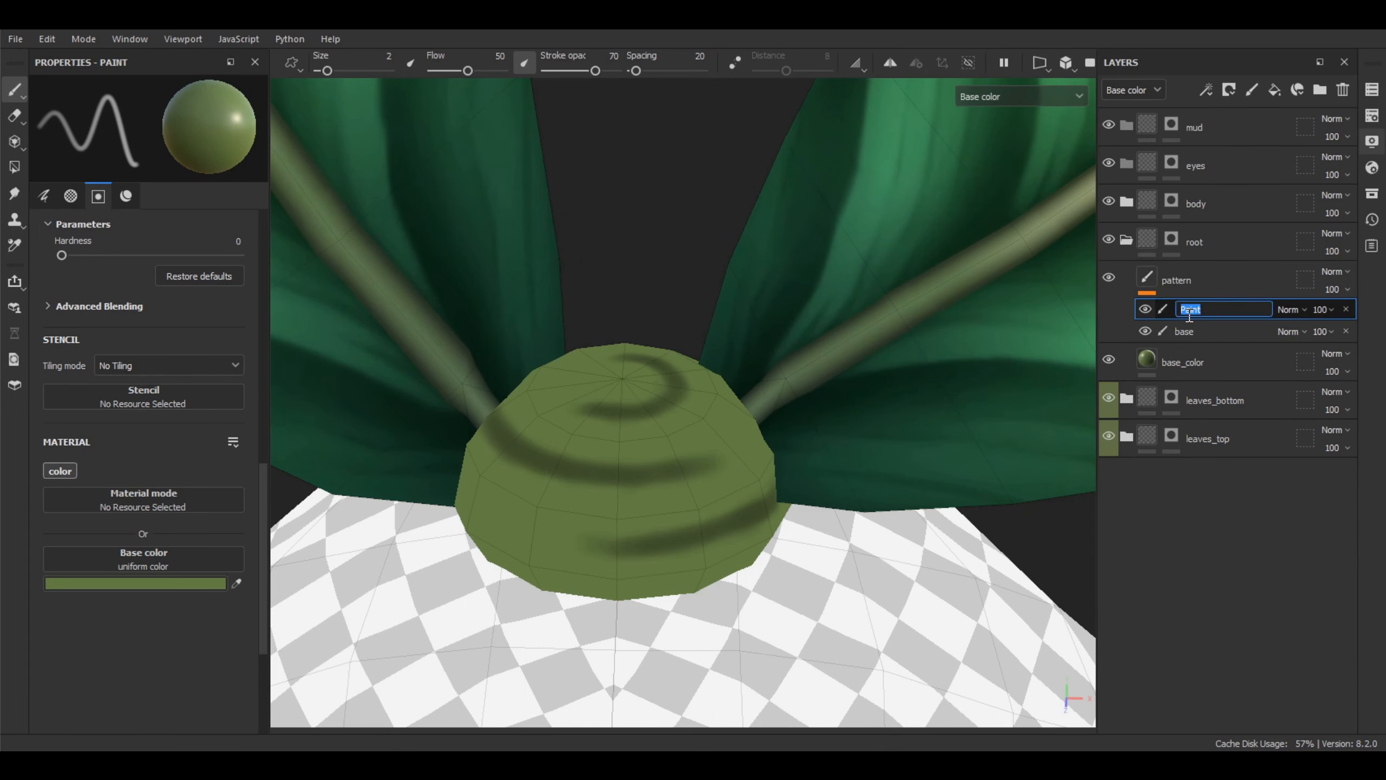
text(hl)
key(Return)
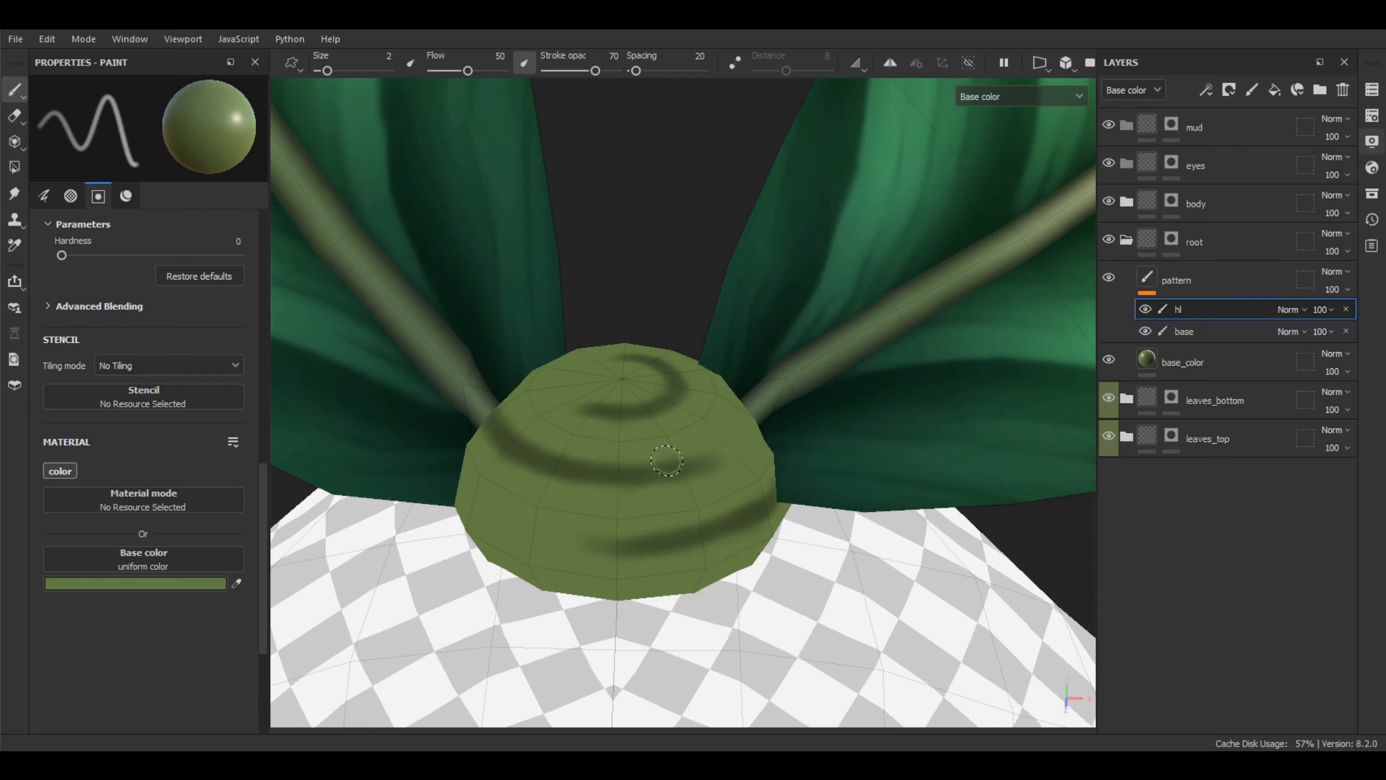
Set the brush color to the lighter green 82A45A and paint a highlight beneath the middle dark band on the root's front
mouse_move(659, 464)
alt+mouse_down()
mouse_move(679, 437)
mouse_move(688, 458)
mouse_move(739, 454)
mouse_move(752, 437)
mouse_move(726, 432)
mouse_move(743, 427)
alt+mouse_up()
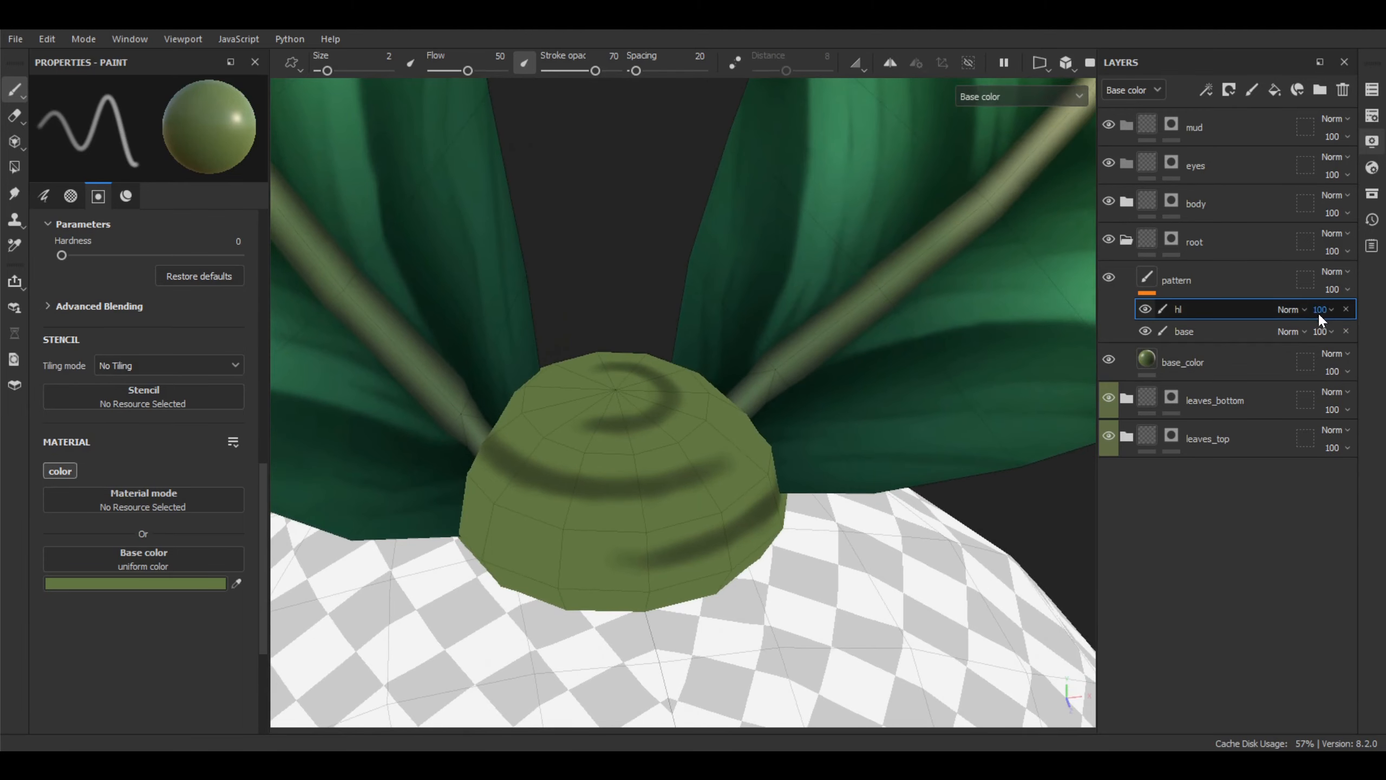
alt+drag(481, 525, 566, 500)
click(175, 583)
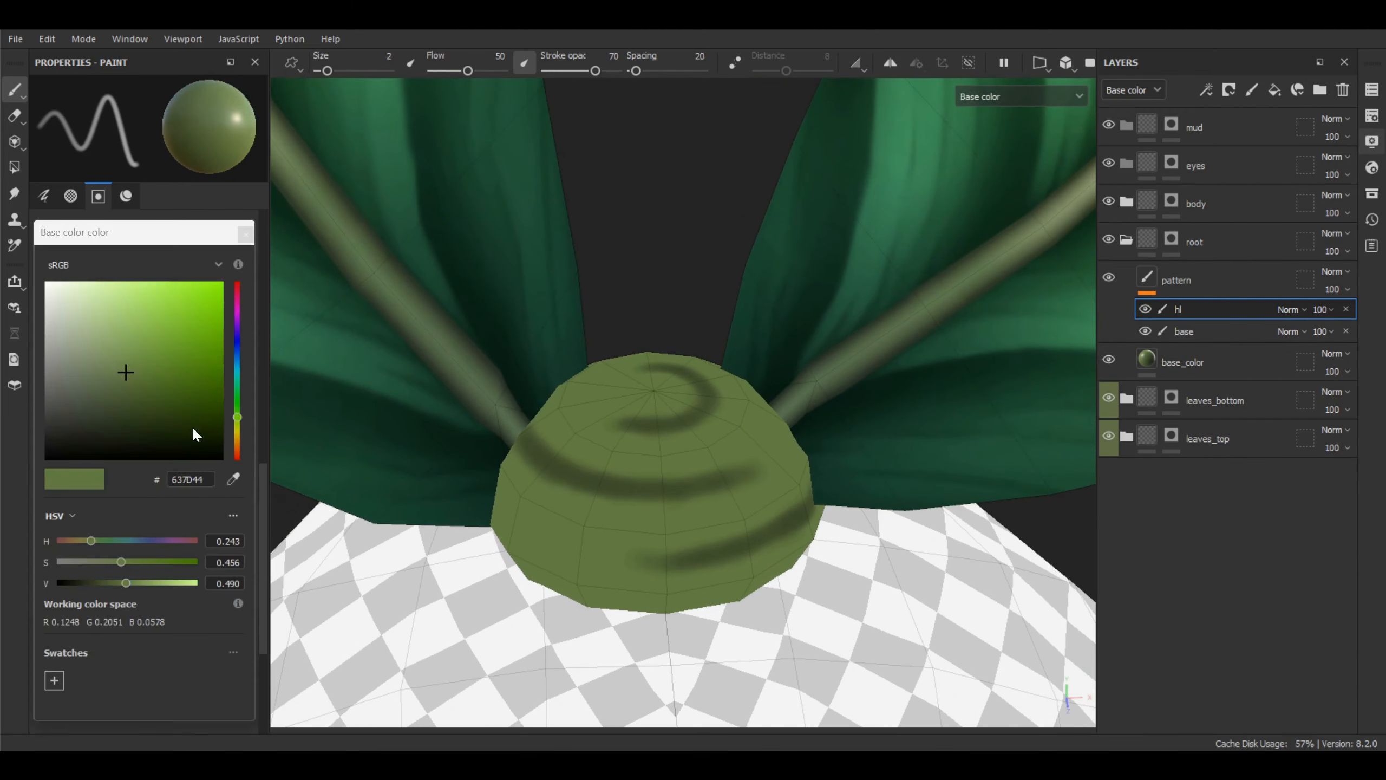
click(124, 344)
alt+drag(642, 407, 623, 462)
alt+middle_drag(523, 511, 565, 499)
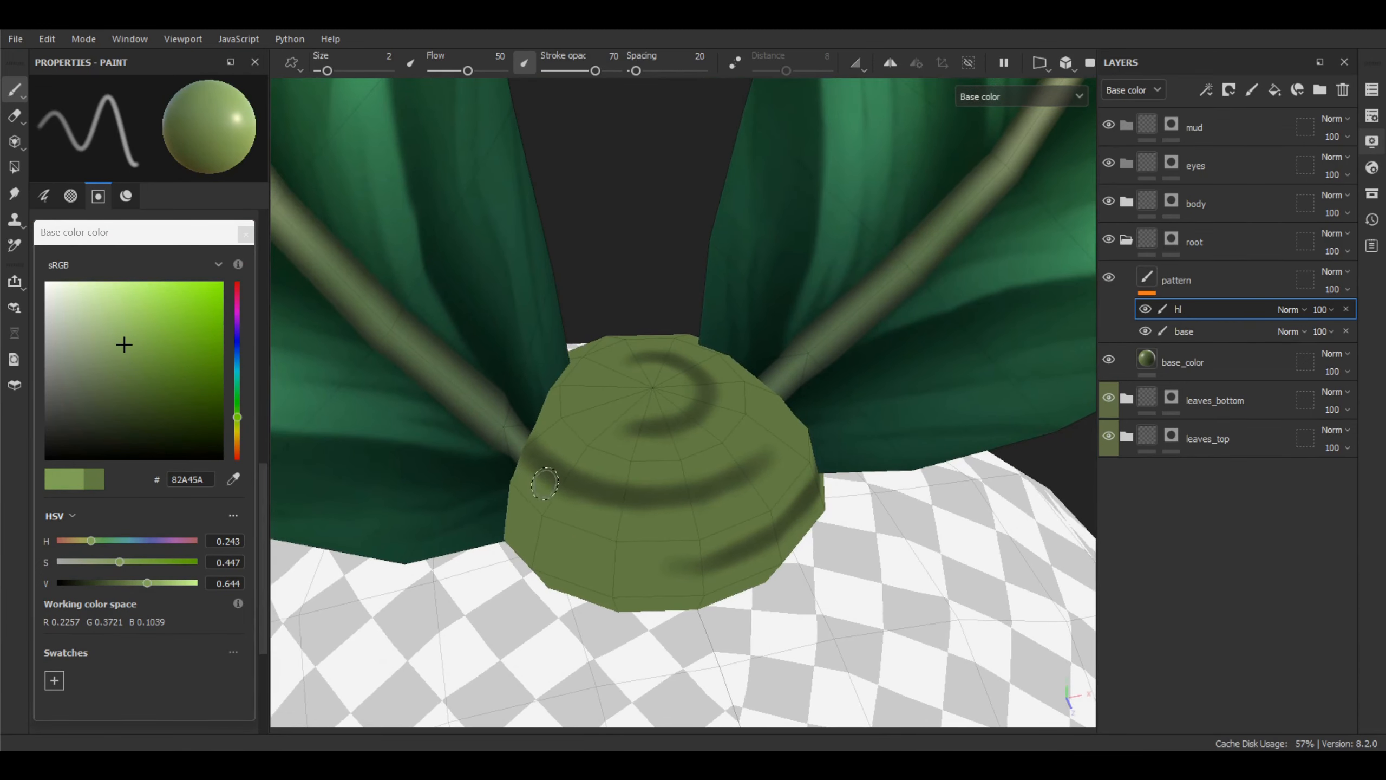
mouse_move(546, 494)
mouse_down()
mouse_move(709, 503)
mouse_move(758, 478)
mouse_move(723, 502)
mouse_move(764, 470)
mouse_move(651, 508)
mouse_up()
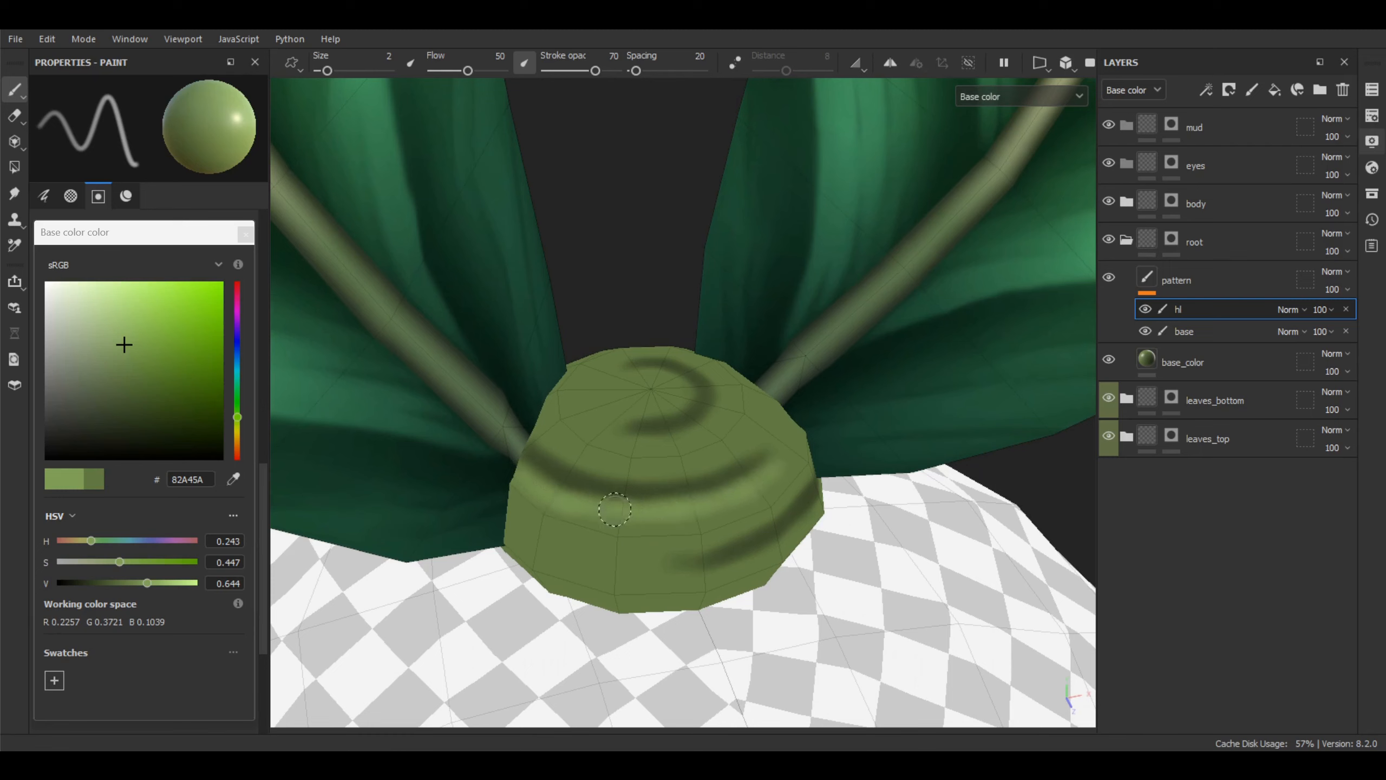
Paint light green highlights along the outer edge of the top curl and beneath the lower front band
mouse_move(818, 443)
alt+mouse_down()
mouse_move(649, 505)
mouse_move(654, 468)
alt+mouse_up()
mouse_move(582, 433)
mouse_down()
mouse_move(614, 455)
mouse_move(671, 453)
mouse_move(712, 413)
mouse_move(662, 352)
mouse_up()
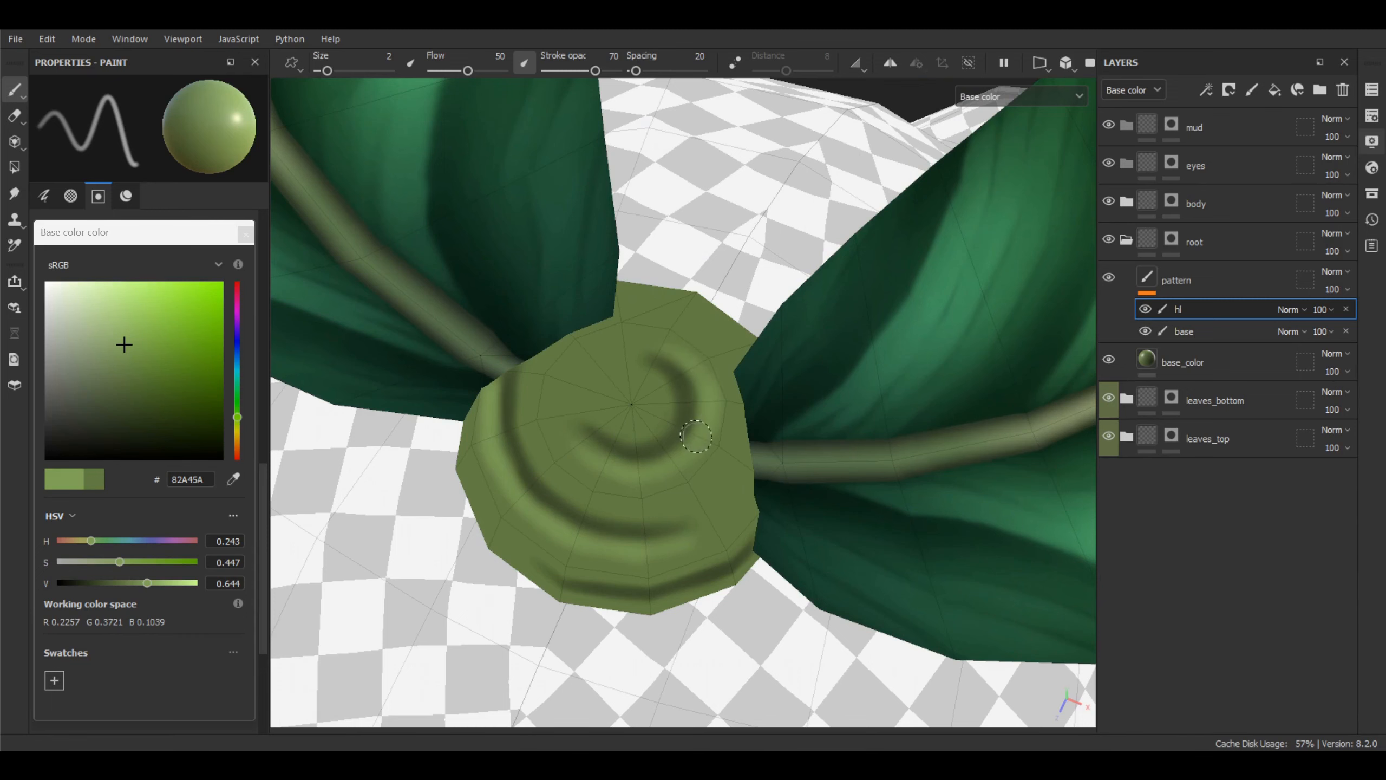
mouse_move(622, 465)
alt+mouse_down()
mouse_move(573, 456)
mouse_move(729, 455)
mouse_move(794, 439)
alt+mouse_up()
drag(717, 463, 789, 437)
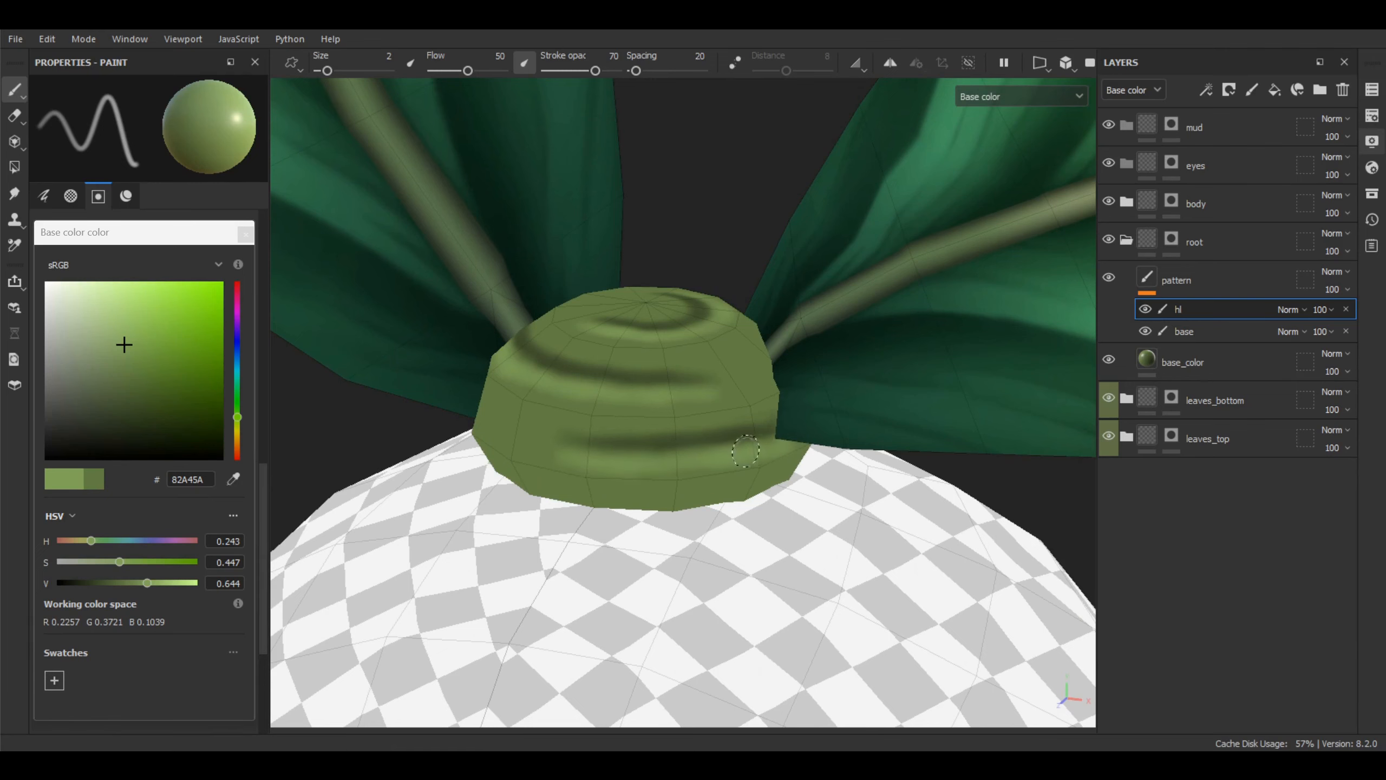
mouse_move(638, 463)
mouse_down()
mouse_move(811, 418)
mouse_move(592, 439)
mouse_move(714, 455)
mouse_move(569, 456)
mouse_up()
Reduce the brush size to 1.78 and paint a light green highlight beneath the dark band around the root's back
alt+middle_drag(569, 457, 284, 443)
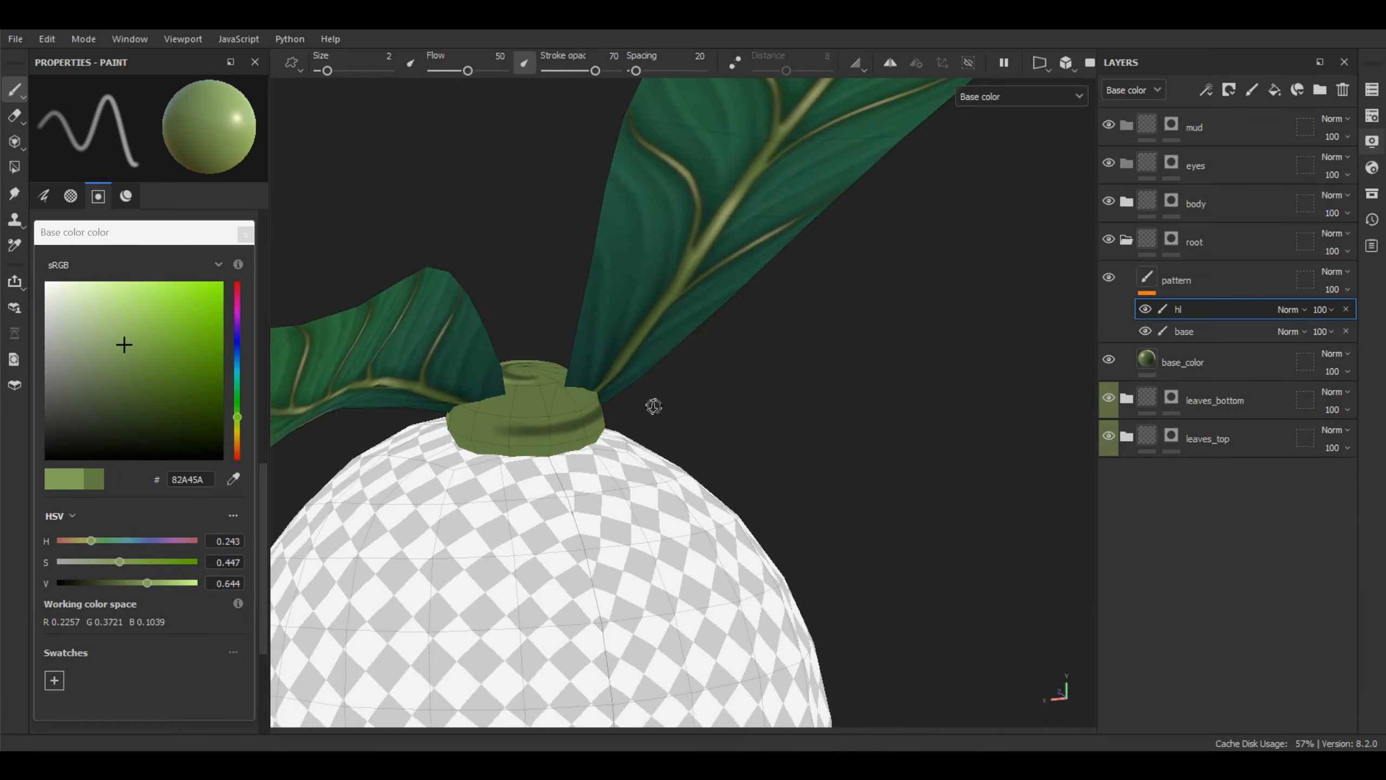
alt+right_drag(653, 406, 619, 443)
alt+drag(619, 443, 636, 381)
key(bracketleft)
ctrl+right_drag(628, 373, 630, 373)
alt+middle_drag(627, 373, 665, 443)
mouse_move(450, 441)
mouse_down()
mouse_move(570, 451)
mouse_move(684, 434)
mouse_move(515, 416)
mouse_up()
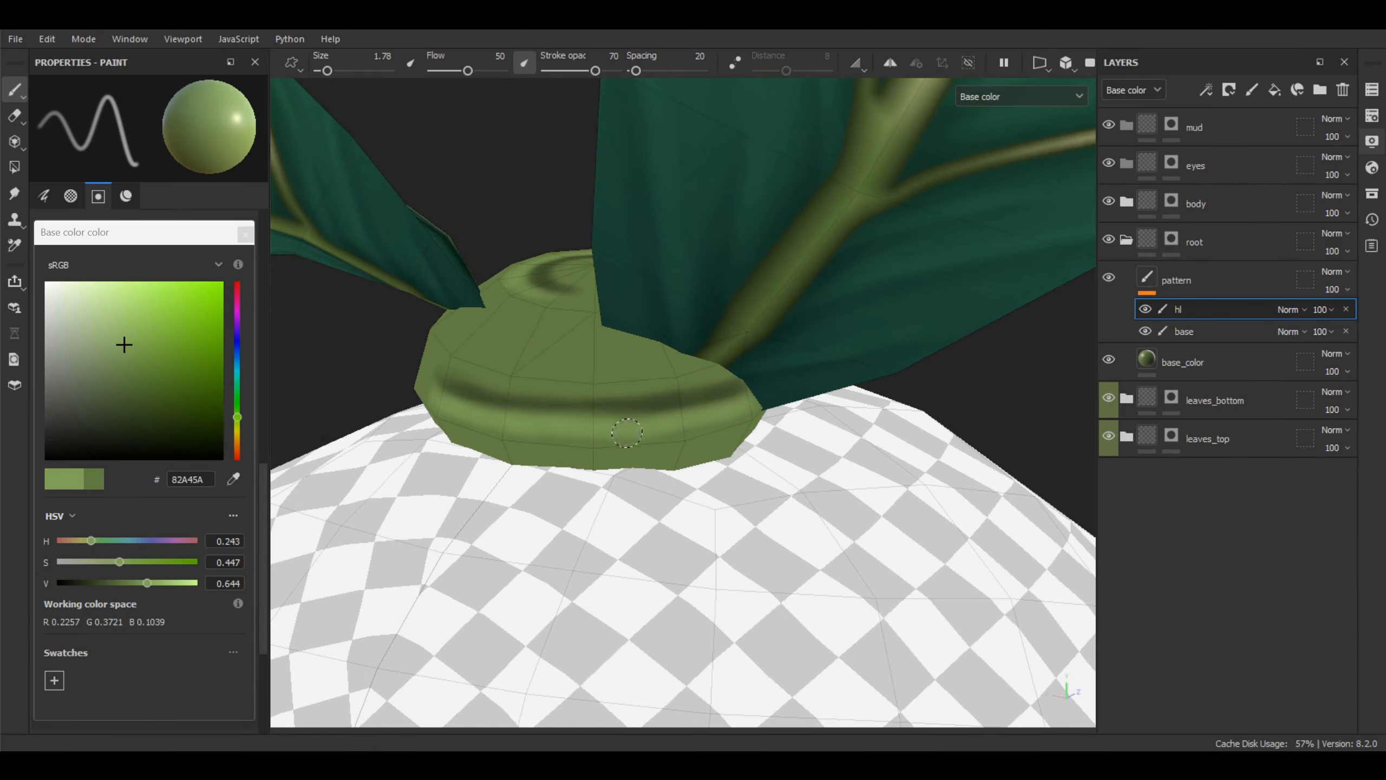
alt+drag(515, 424, 678, 412)
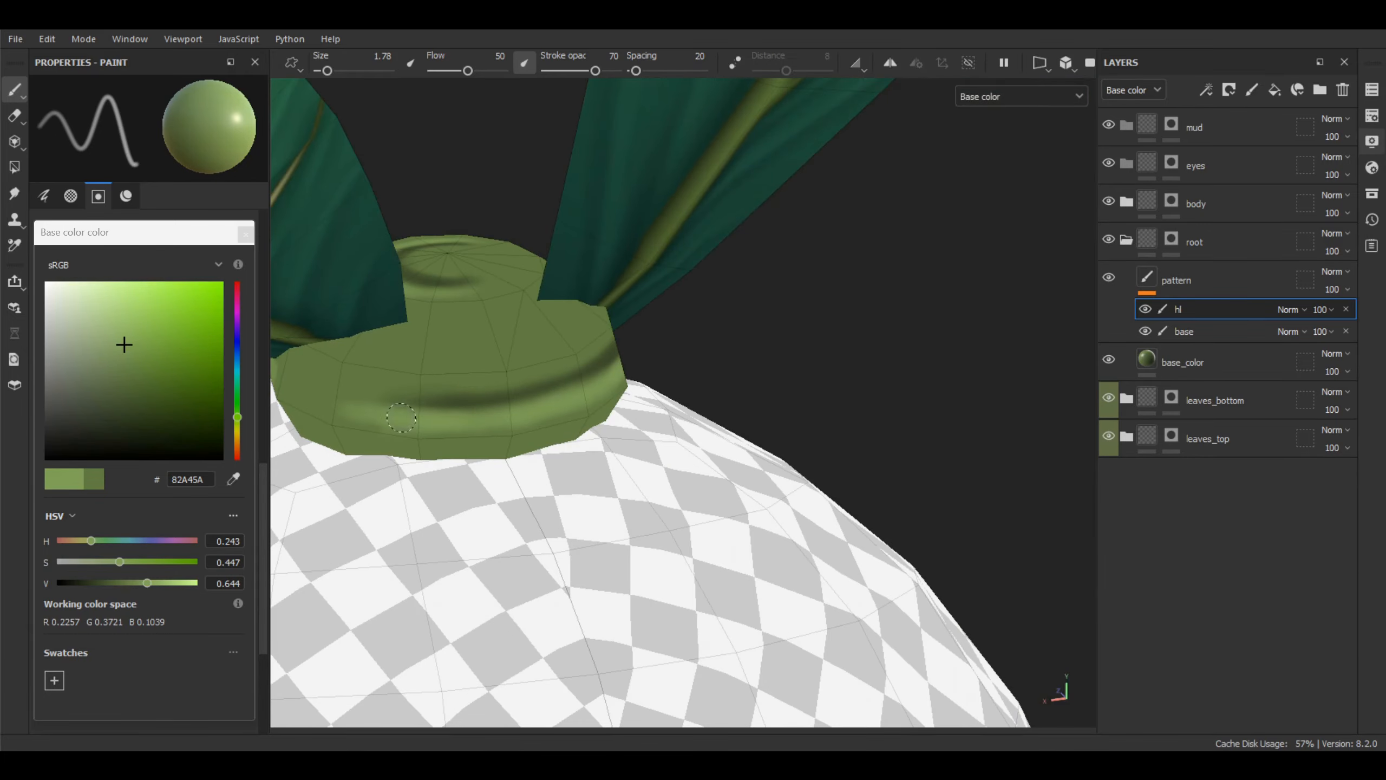
Reduce the brush size to 1.47 and refine the highlight along the lower front band of the root
mouse_move(416, 391)
alt+mouse_down()
mouse_move(551, 411)
mouse_move(743, 372)
mouse_move(649, 440)
mouse_move(624, 492)
alt+mouse_up()
mouse_move(462, 687)
alt+right_down()
mouse_move(536, 576)
mouse_move(522, 587)
alt+right_up()
key([)
key(bracketleft)
mouse_move(510, 444)
mouse_down()
mouse_move(642, 452)
mouse_move(808, 420)
mouse_move(753, 442)
mouse_up()
Sample dark greens such as 404F2C and 485A32 from the root and repaint the lower front band with them
key(p)
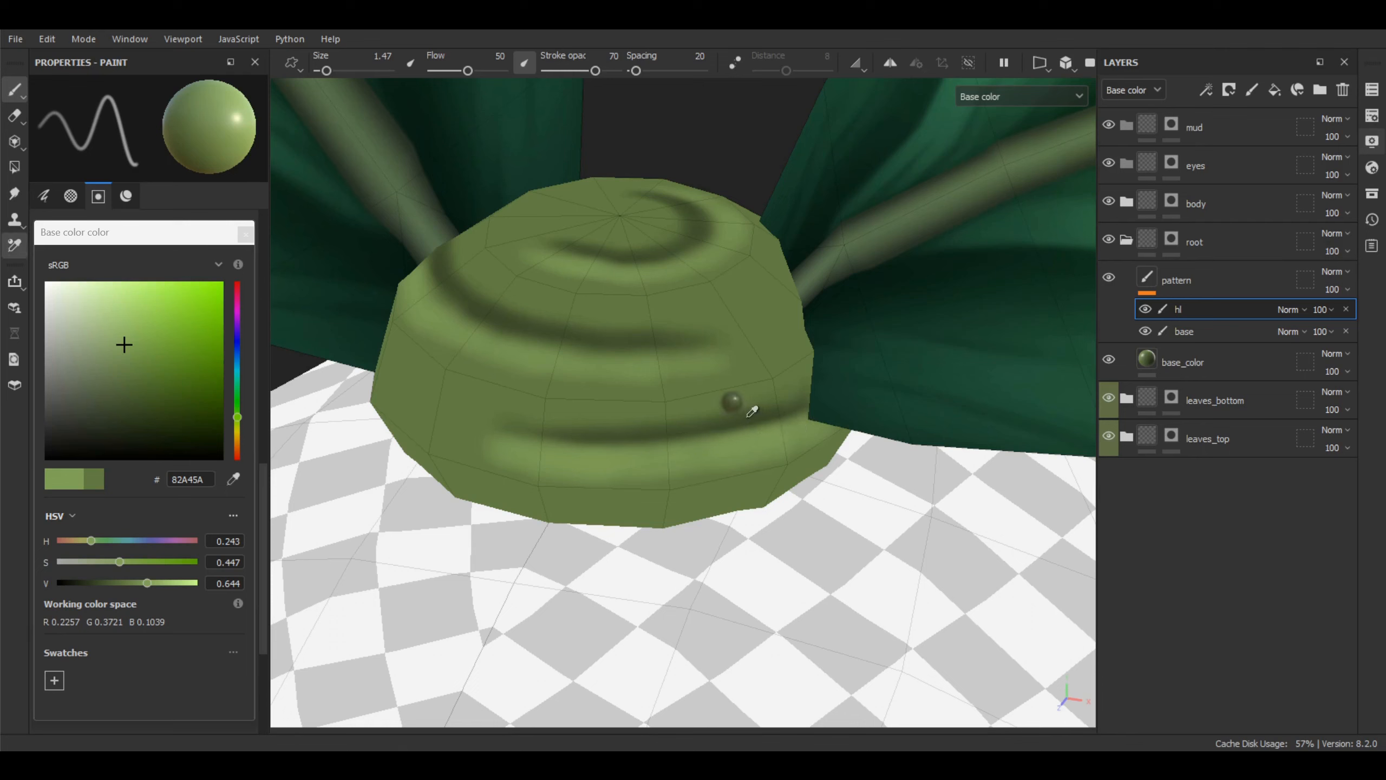
click(741, 404)
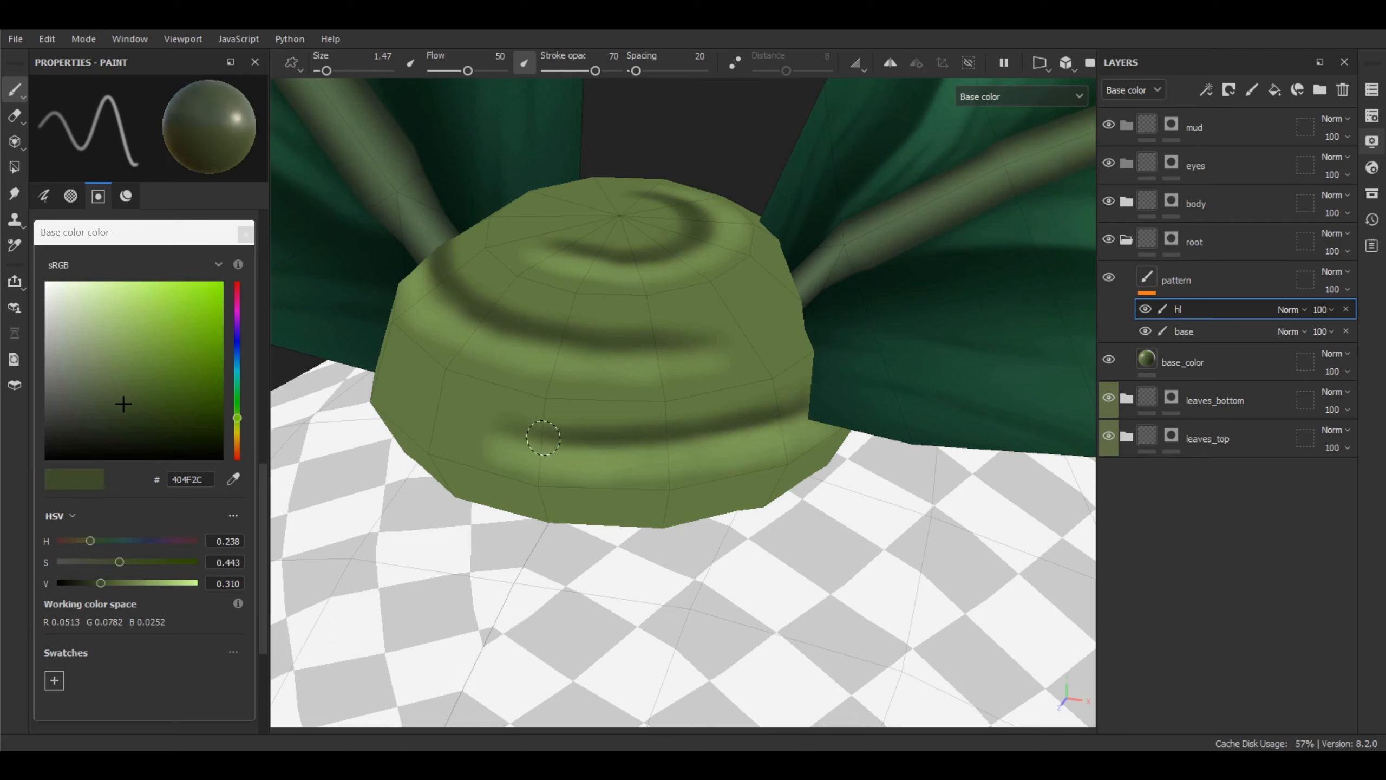
drag(601, 436, 746, 422)
key(p)
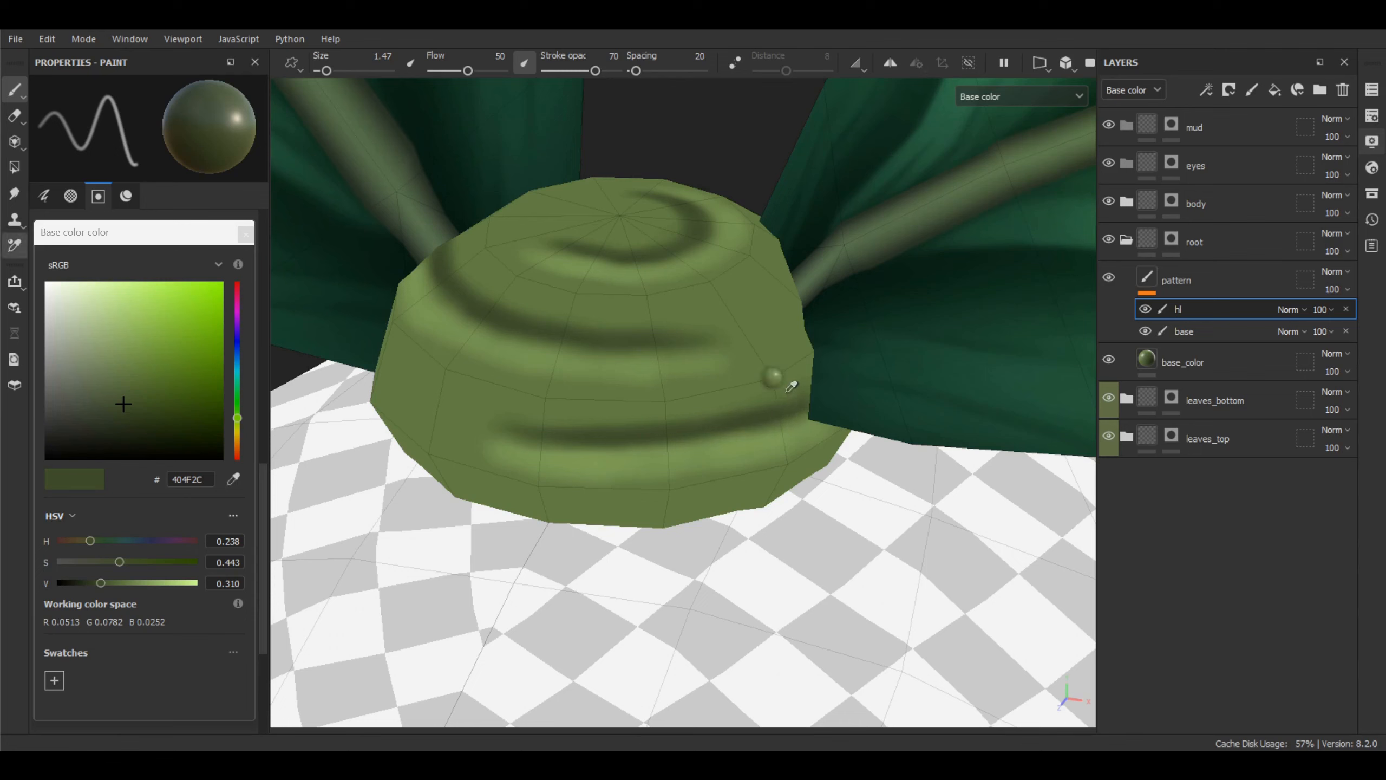
click(772, 378)
key(p)
click(698, 404)
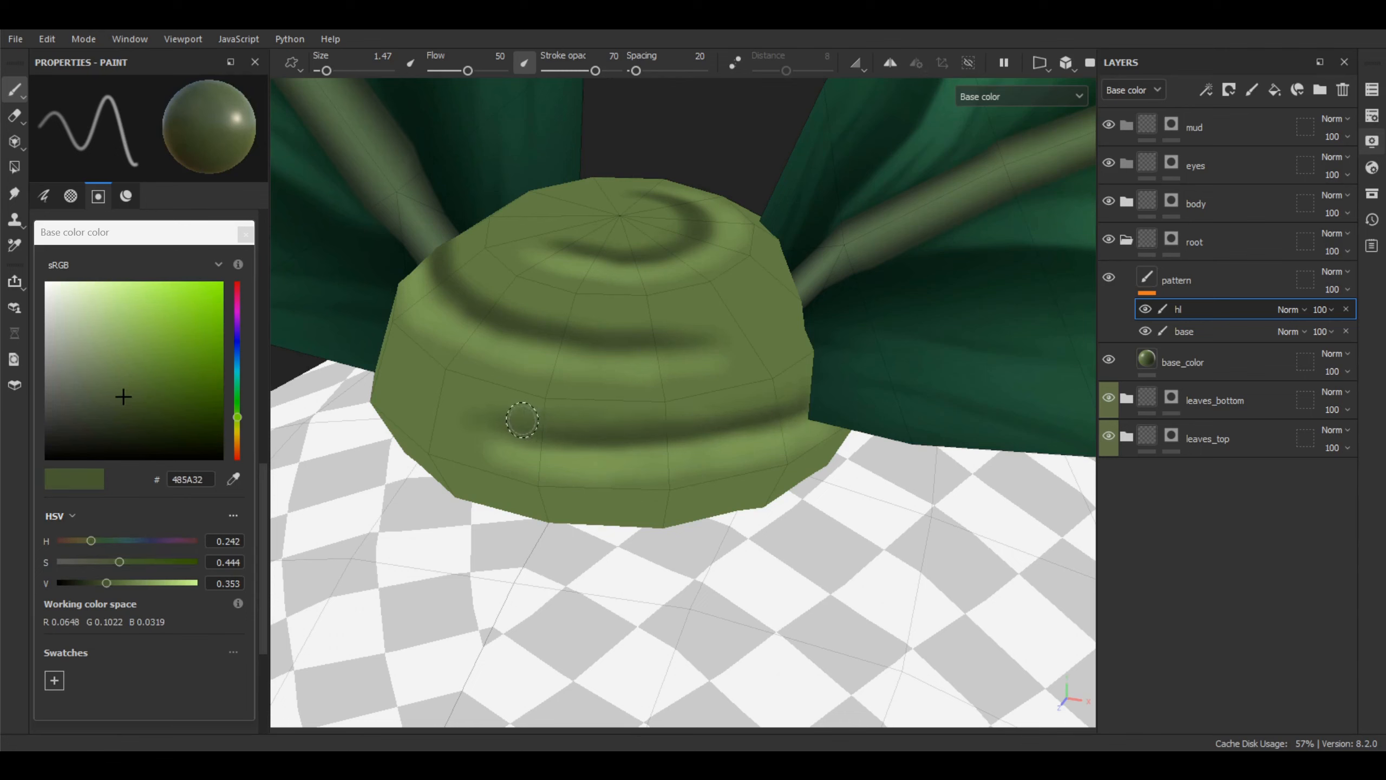
Sample neighbouring root greens to soften the tapering end of the lower front band, picking 799854 for its highlight
key(p)
click(494, 389)
key(p)
alt+drag(704, 395, 712, 417)
key(p)
click(589, 443)
key(p)
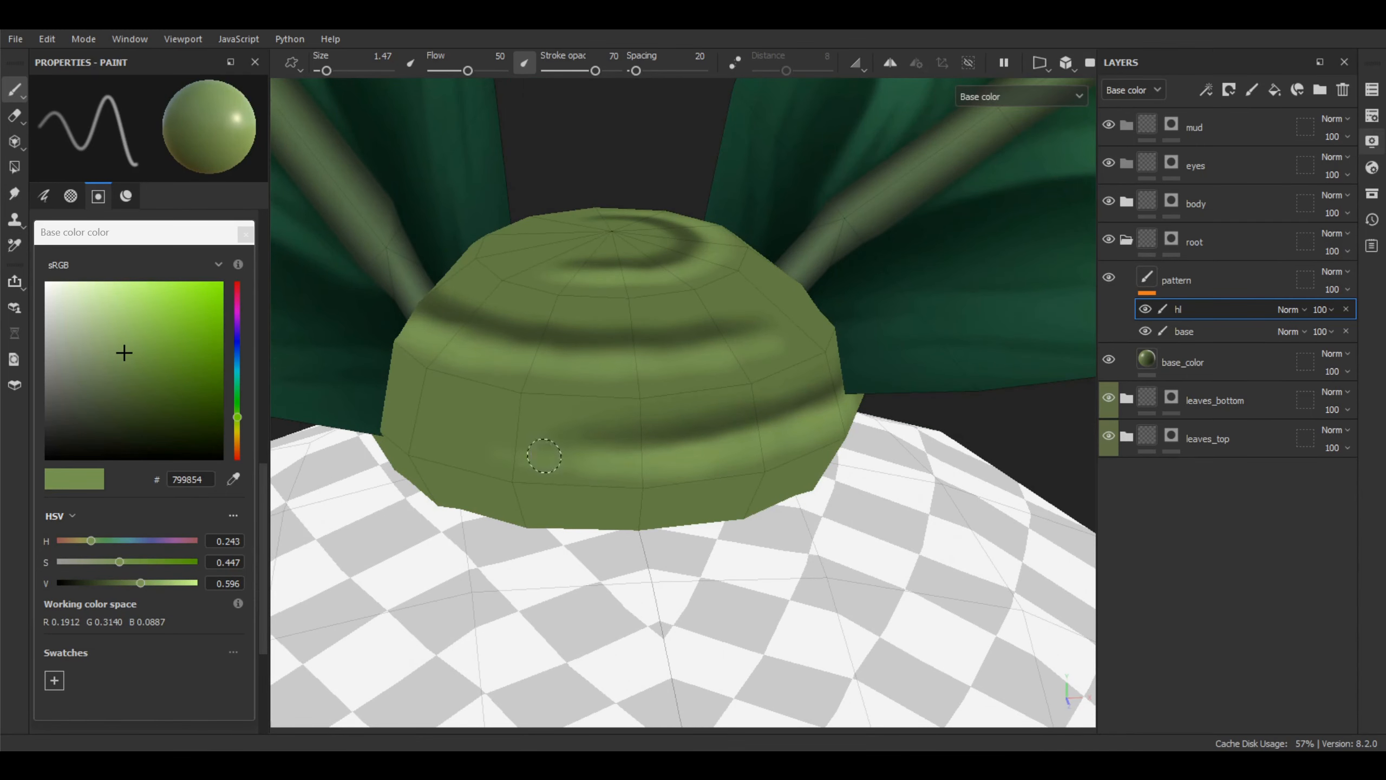
Blend the lower front band into its highlight with sampled dark and light greens, picking 698548 for the transition
key(p)
click(617, 415)
key(p)
alt+drag(643, 418, 603, 455)
key(p)
click(564, 451)
key(p)
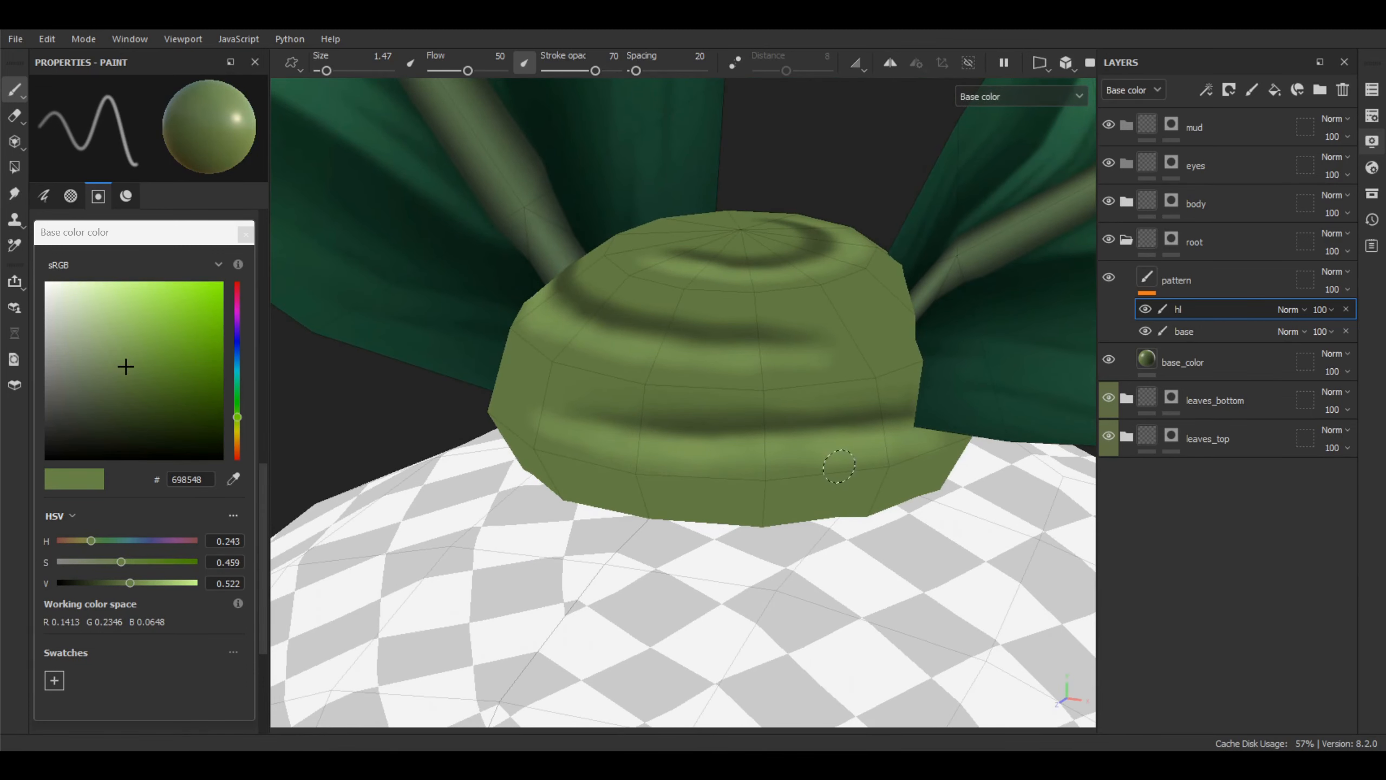
Extend and soften the tapered end of the middle band's highlight, sampling the greens 779652 and 637D44
mouse_move(849, 454)
alt+mouse_down()
mouse_move(791, 475)
mouse_move(710, 470)
alt+mouse_up()
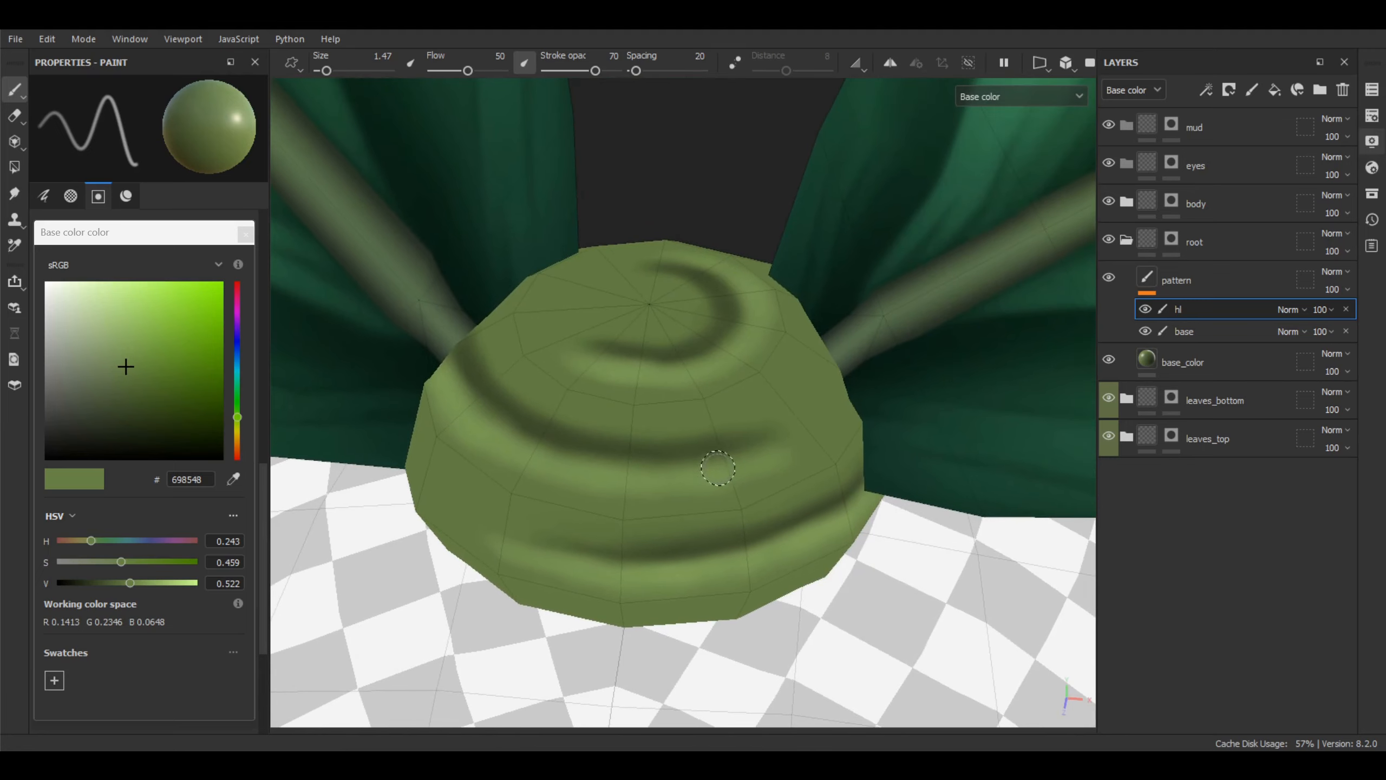
key(p)
click(709, 469)
key(p)
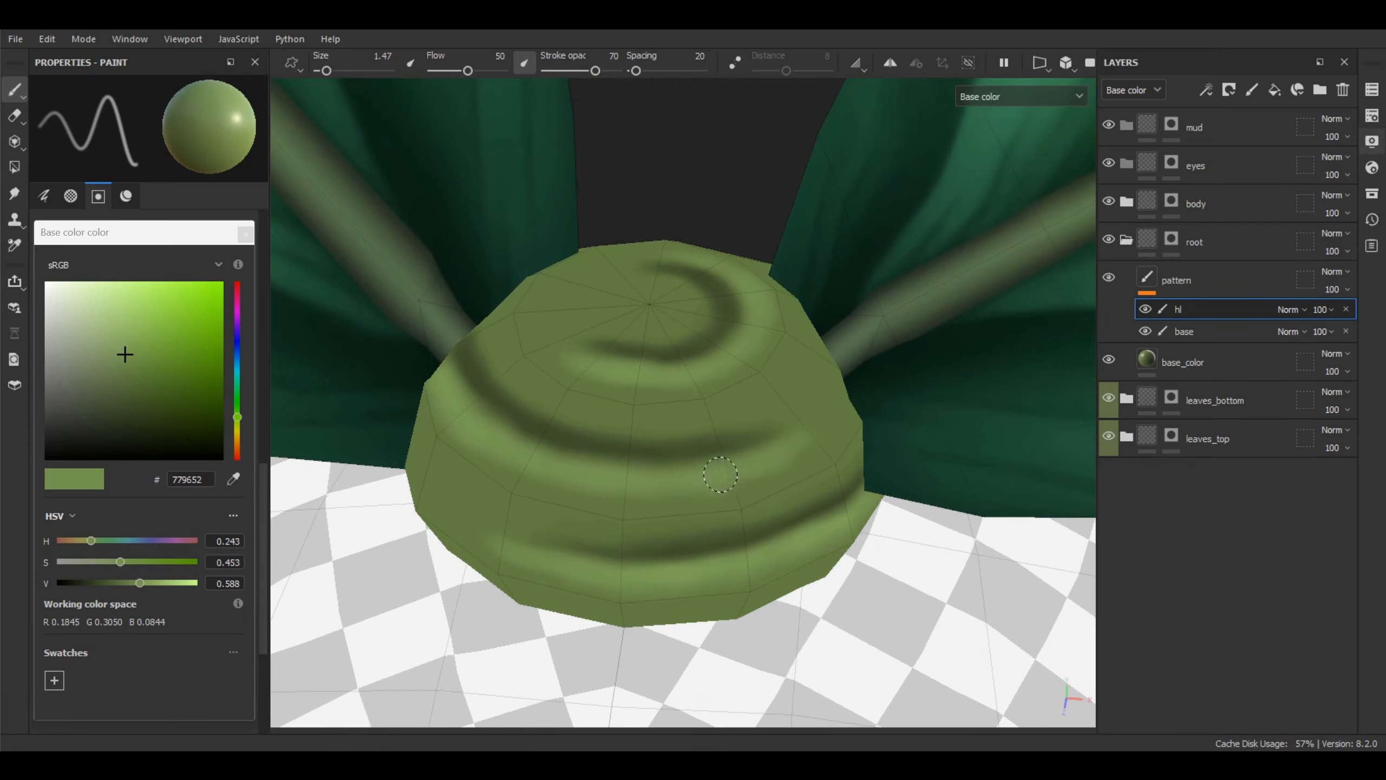
key(p)
click(819, 431)
key(p)
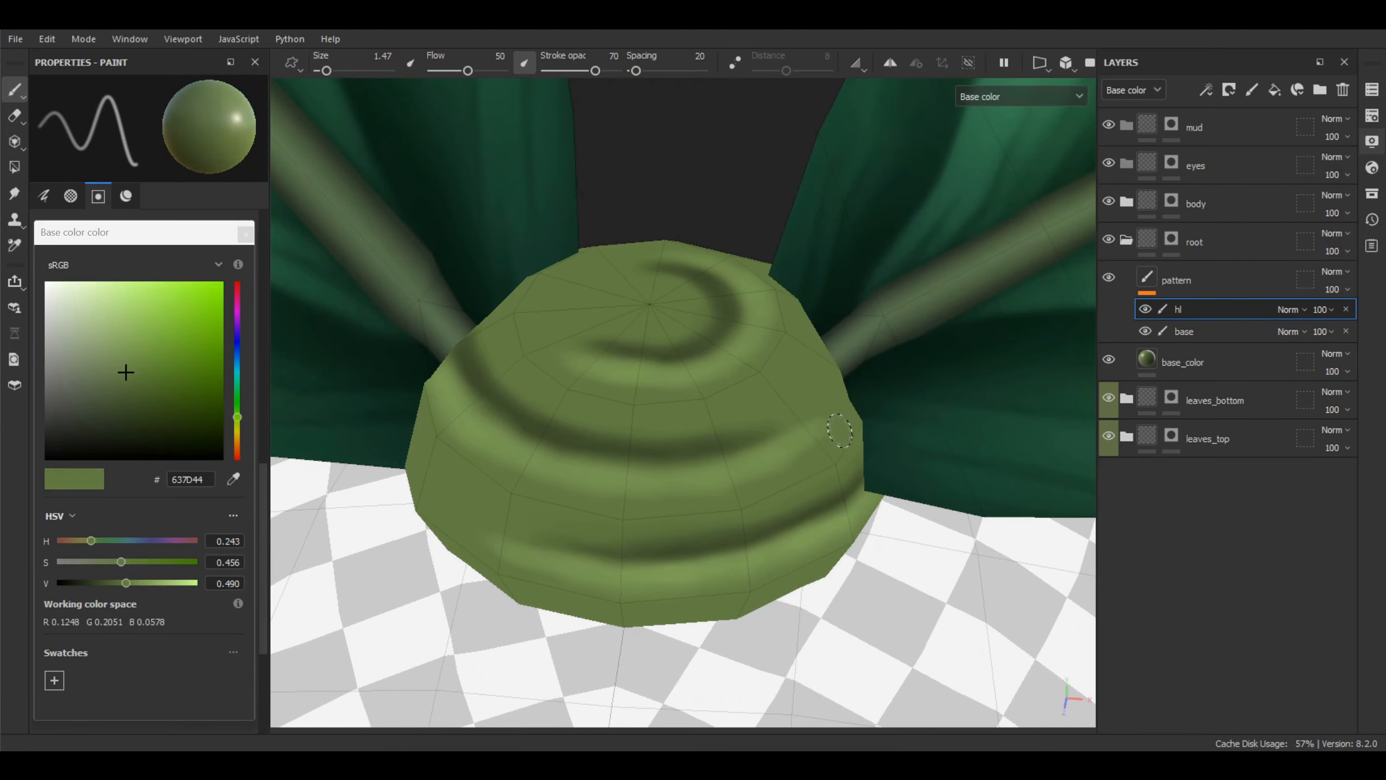
Smooth the middle band and its highlight, sampling the light green 759351 and the dark green 43542E
alt+drag(603, 489, 710, 454)
key(p)
click(732, 455)
key(p)
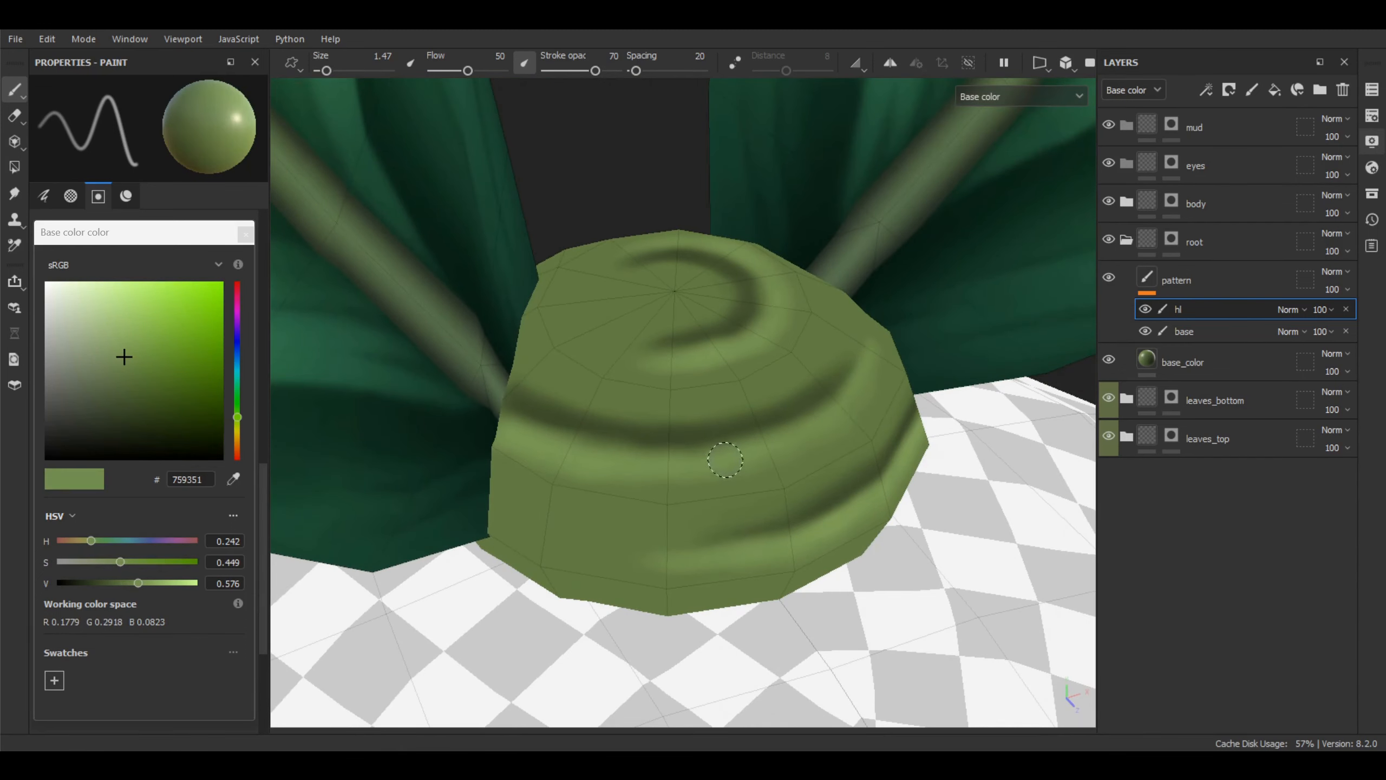
key(p)
click(808, 385)
key(p)
mouse_move(811, 393)
alt+mouse_down()
mouse_move(767, 384)
mouse_move(653, 406)
mouse_move(829, 393)
alt+mouse_up()
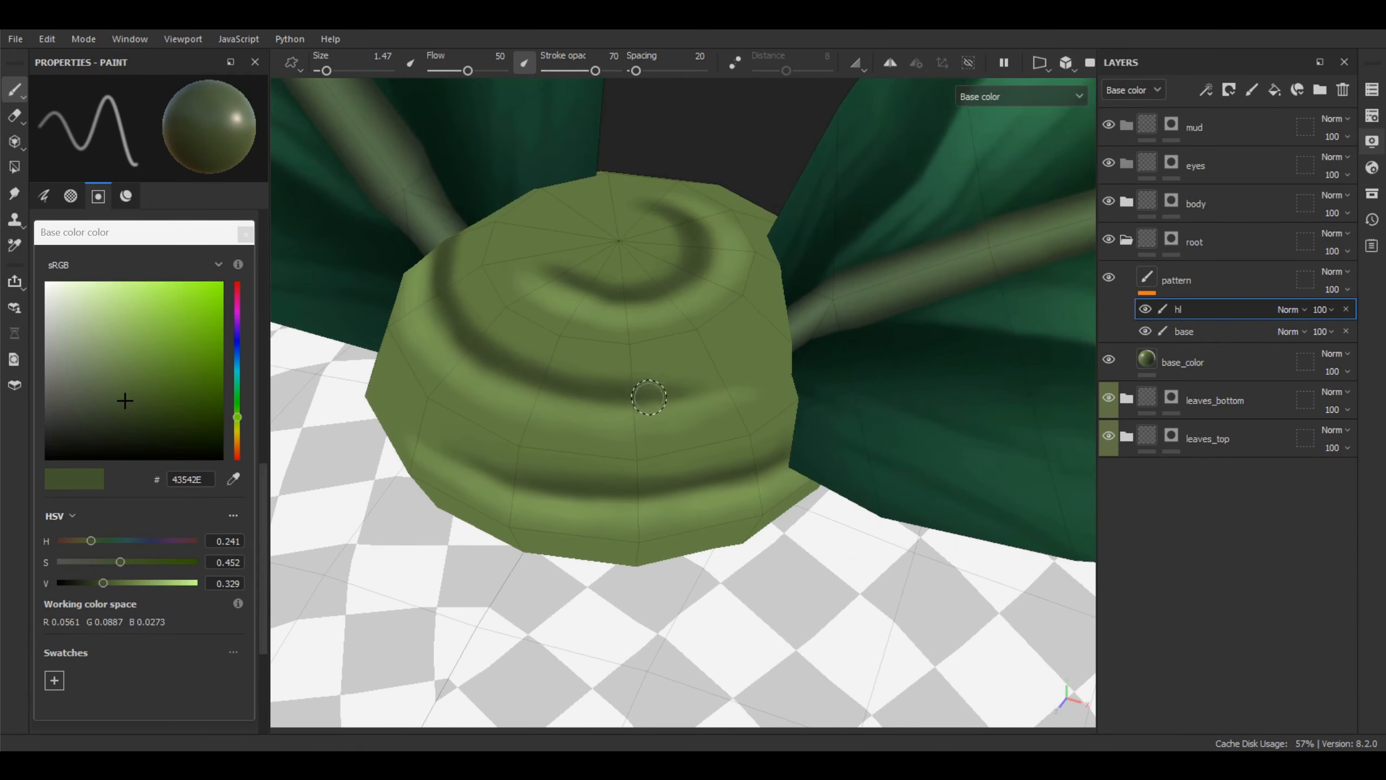
mouse_move(637, 377)
alt+mouse_down()
mouse_move(701, 417)
mouse_move(777, 377)
alt+mouse_up()
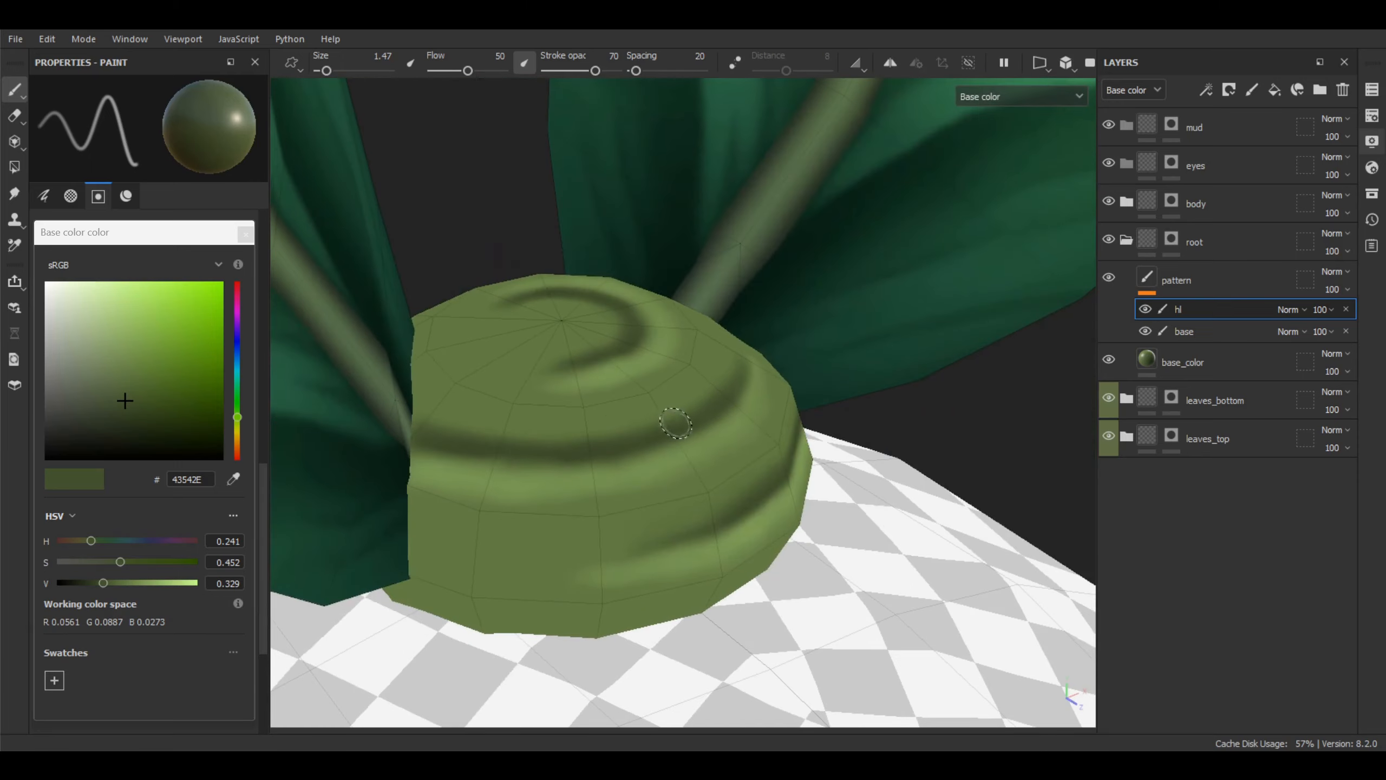
Set the brush color to the darker green 364425 and the size to 0.73, and paint a thin shadow line along the middle band
key(p)
click(607, 437)
click(125, 412)
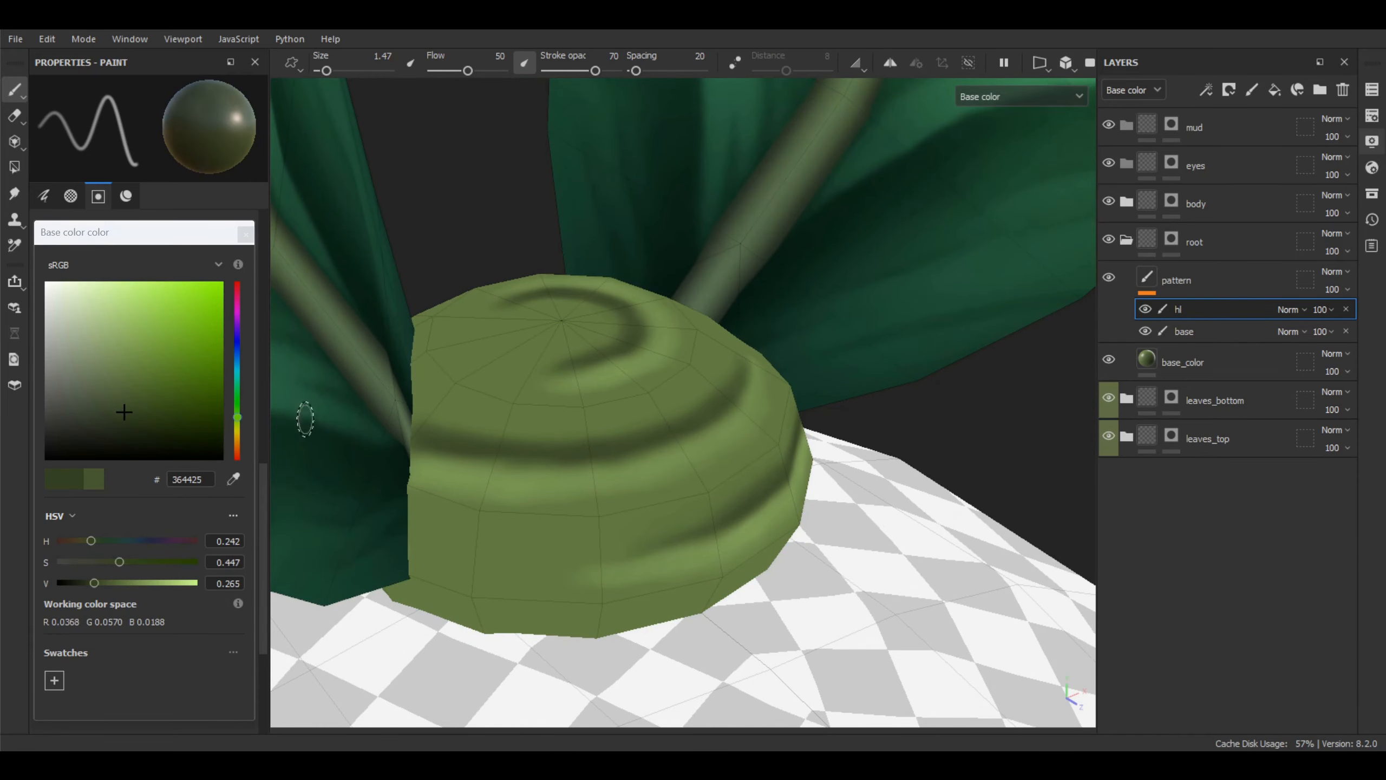
alt+drag(653, 431, 649, 456)
ctrl+right_drag(511, 447, 472, 440)
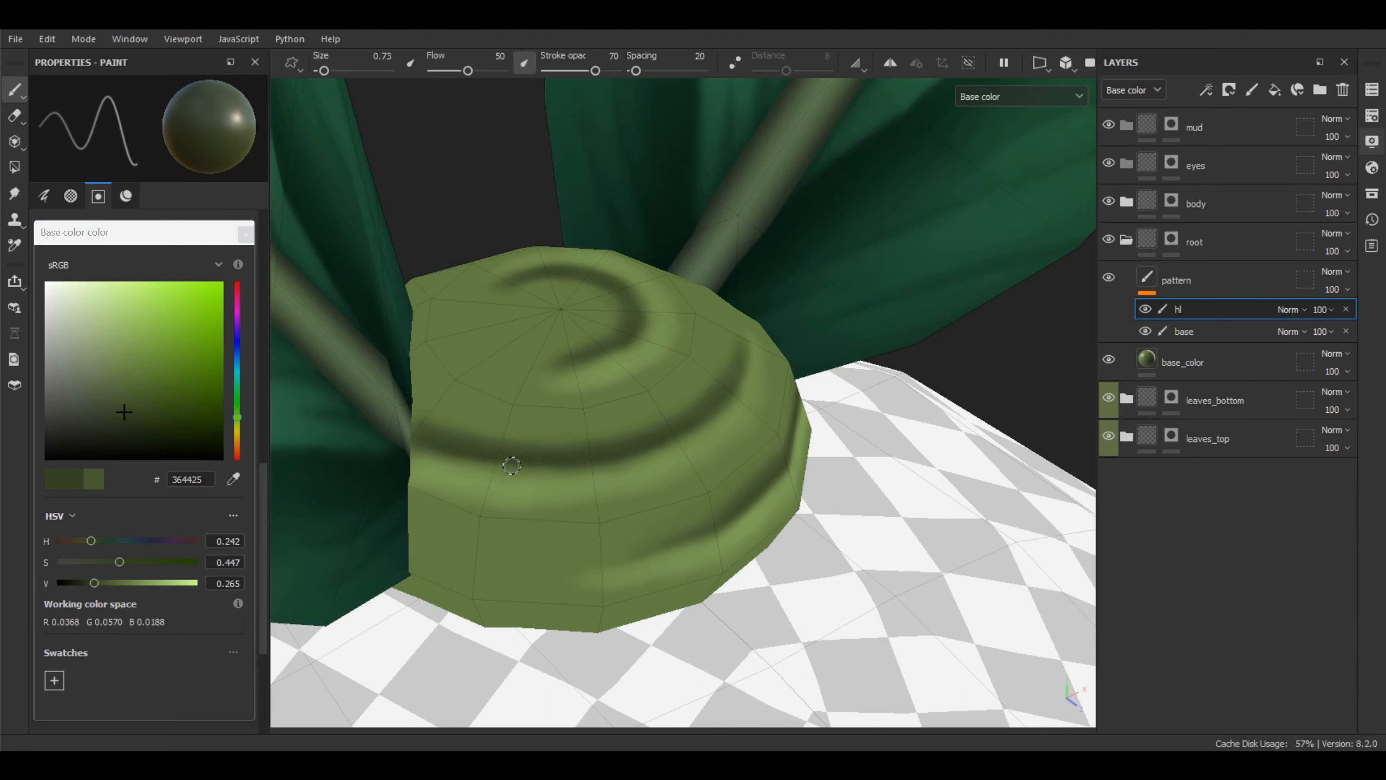
Continue the thin dark shadow line to the middle band's end and along the lower front band and top curl
alt+drag(675, 429, 588, 456)
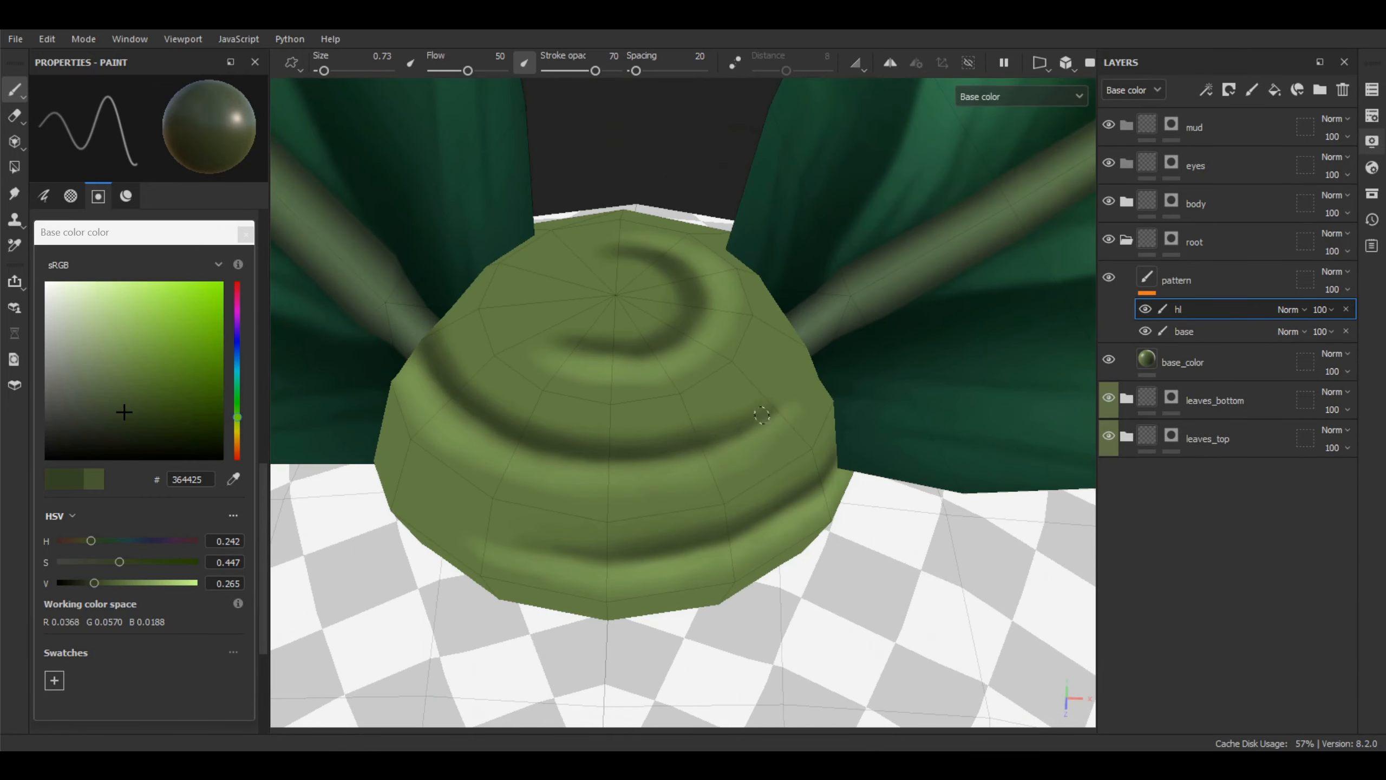
alt+drag(721, 434, 487, 492)
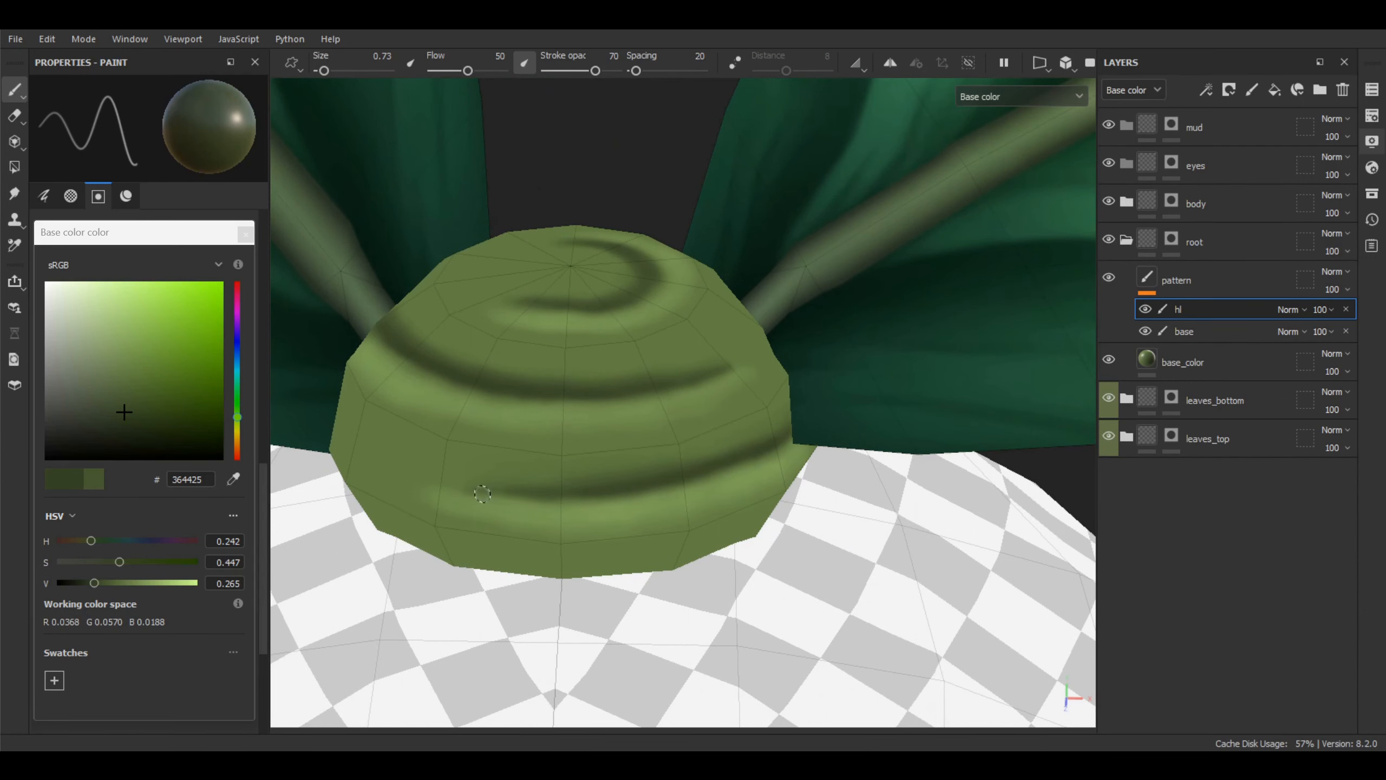
alt+drag(605, 495, 642, 434)
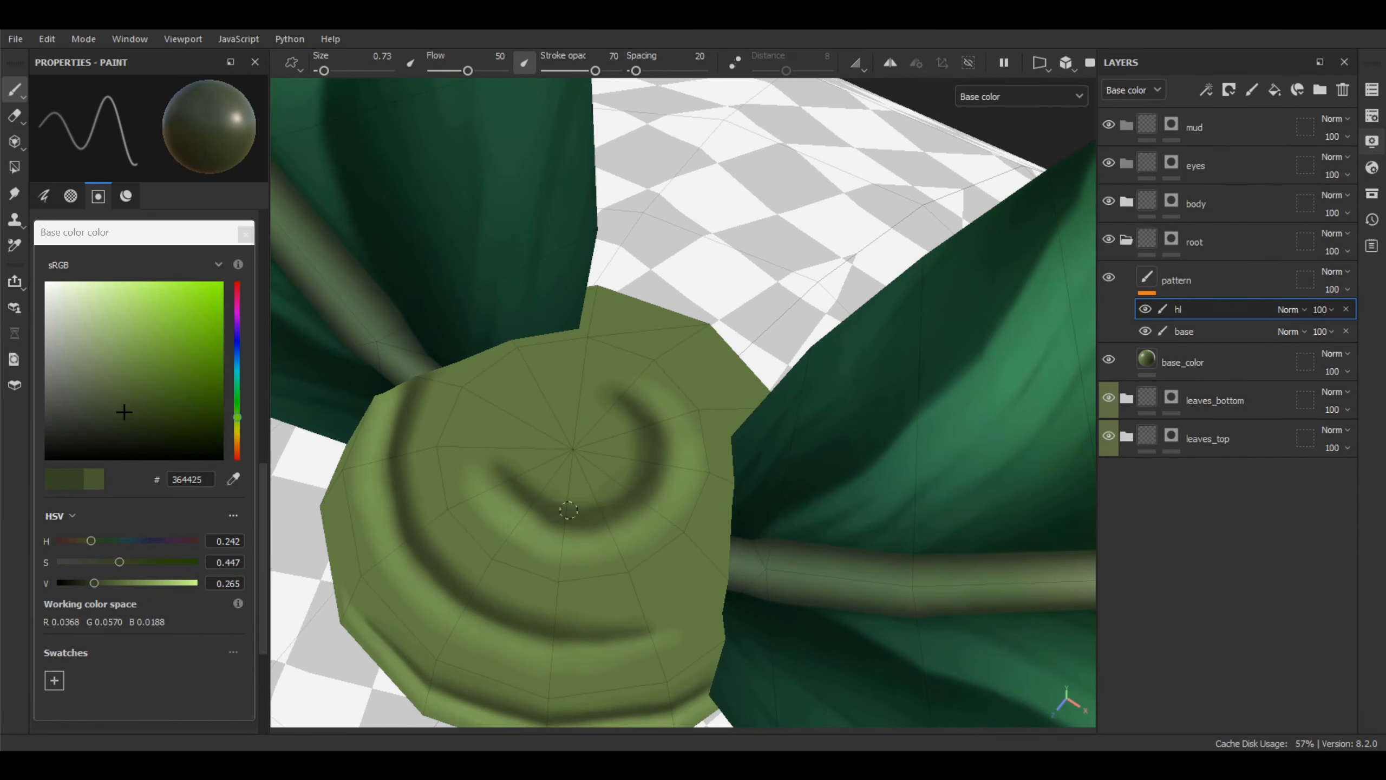
Paint the thin dark shadow line along the lower edge of the dark band around the root's back
alt+right_drag(626, 504, 681, 201)
mouse_move(685, 328)
alt+mouse_down()
mouse_move(741, 466)
mouse_move(655, 480)
alt+mouse_up()
alt+right_drag(655, 480, 569, 496)
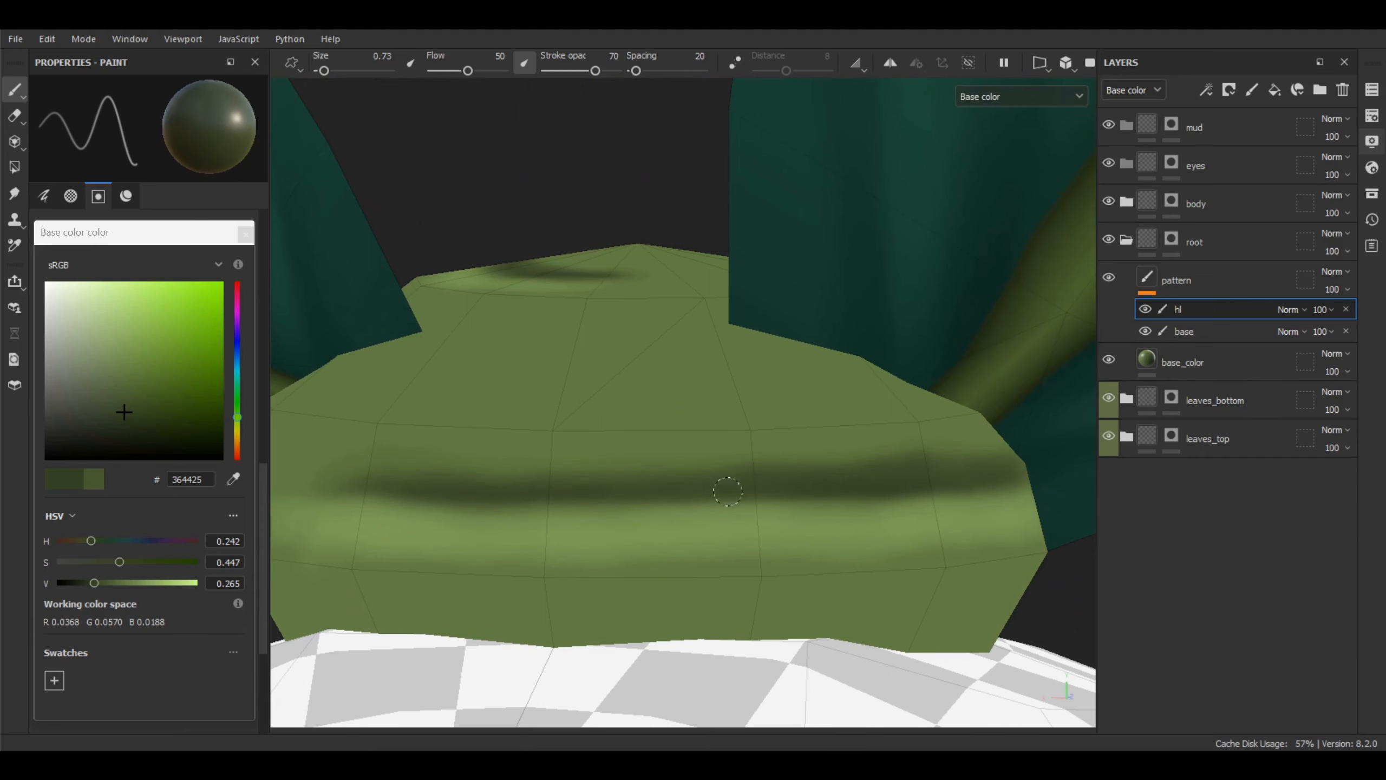
mouse_move(728, 492)
alt+mouse_down()
mouse_move(993, 483)
mouse_move(637, 461)
alt+mouse_up()
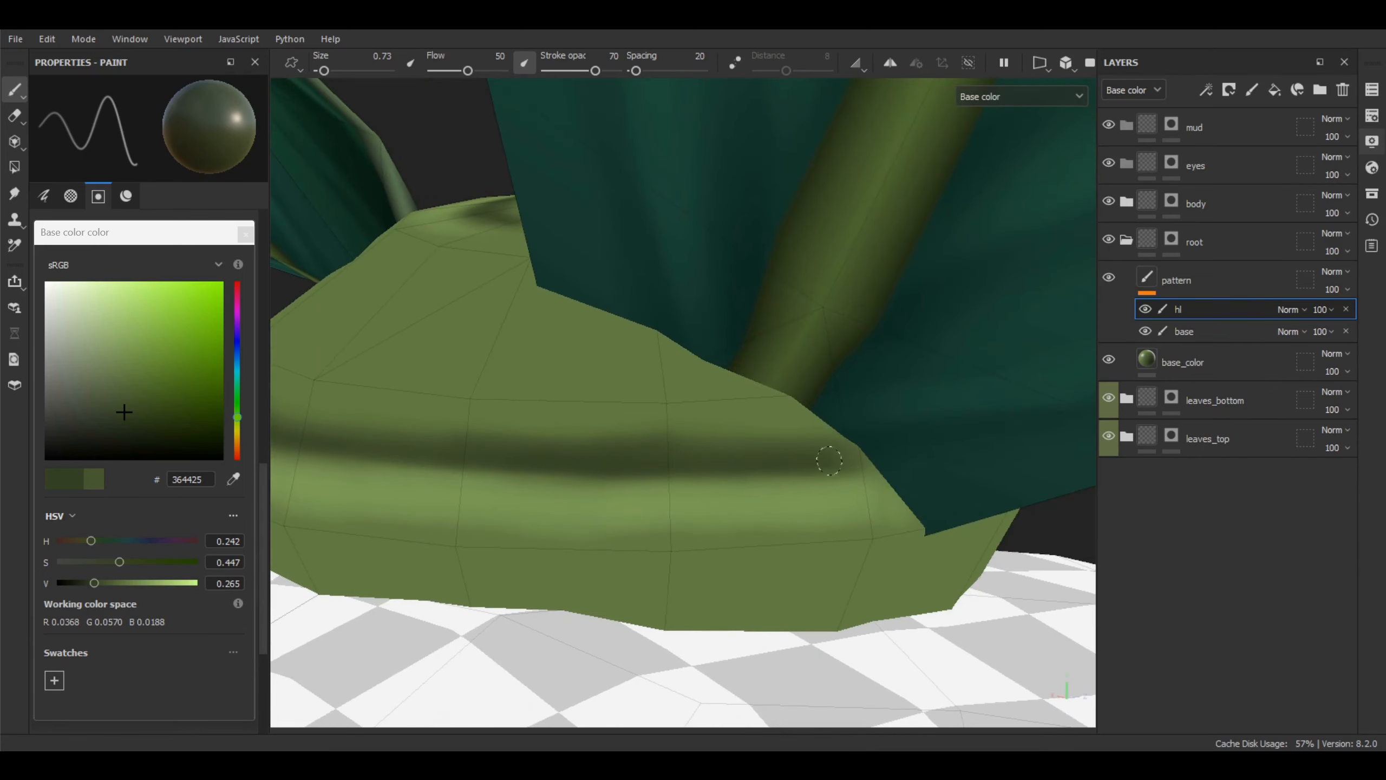
Set the brush size to 1.48, sample the green 4E6236, and soften the tapered end of the middle dark band
mouse_move(669, 458)
alt+right_down()
mouse_move(588, 176)
mouse_move(628, 156)
alt+right_up()
alt+drag(628, 157, 655, 196)
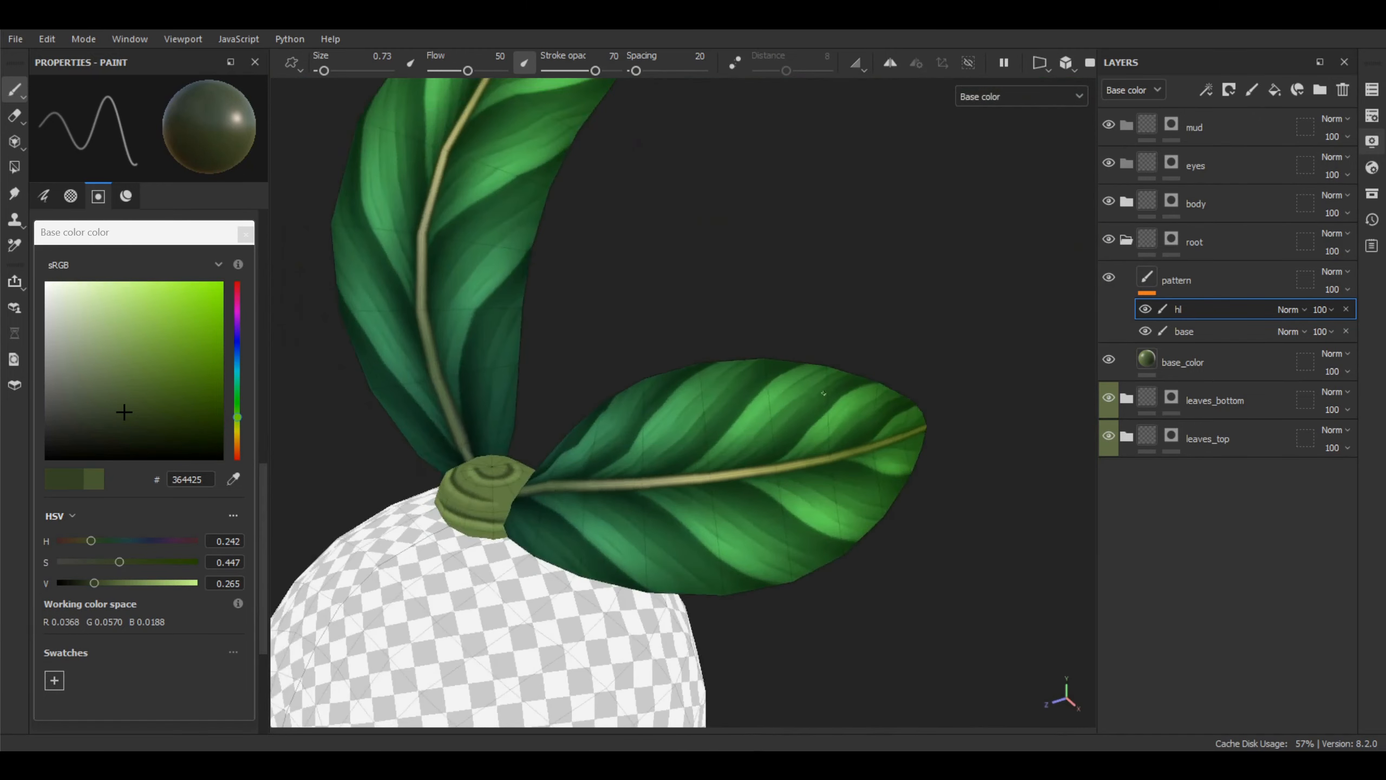
alt+right_drag(654, 196, 510, 587)
alt+middle_drag(510, 587, 941, 399)
alt+drag(655, 415, 764, 383)
alt+right_drag(764, 382, 752, 452)
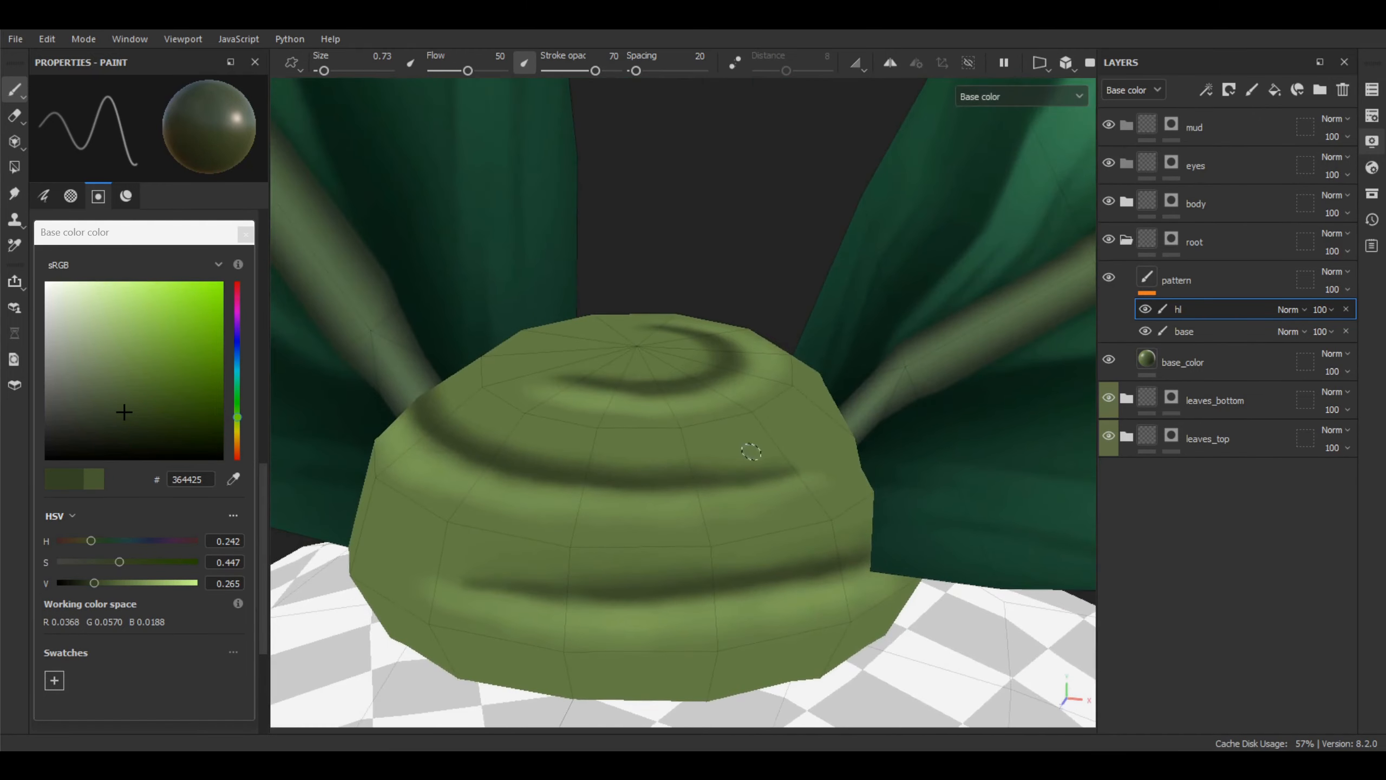
key(p)
click(692, 465)
click(696, 460)
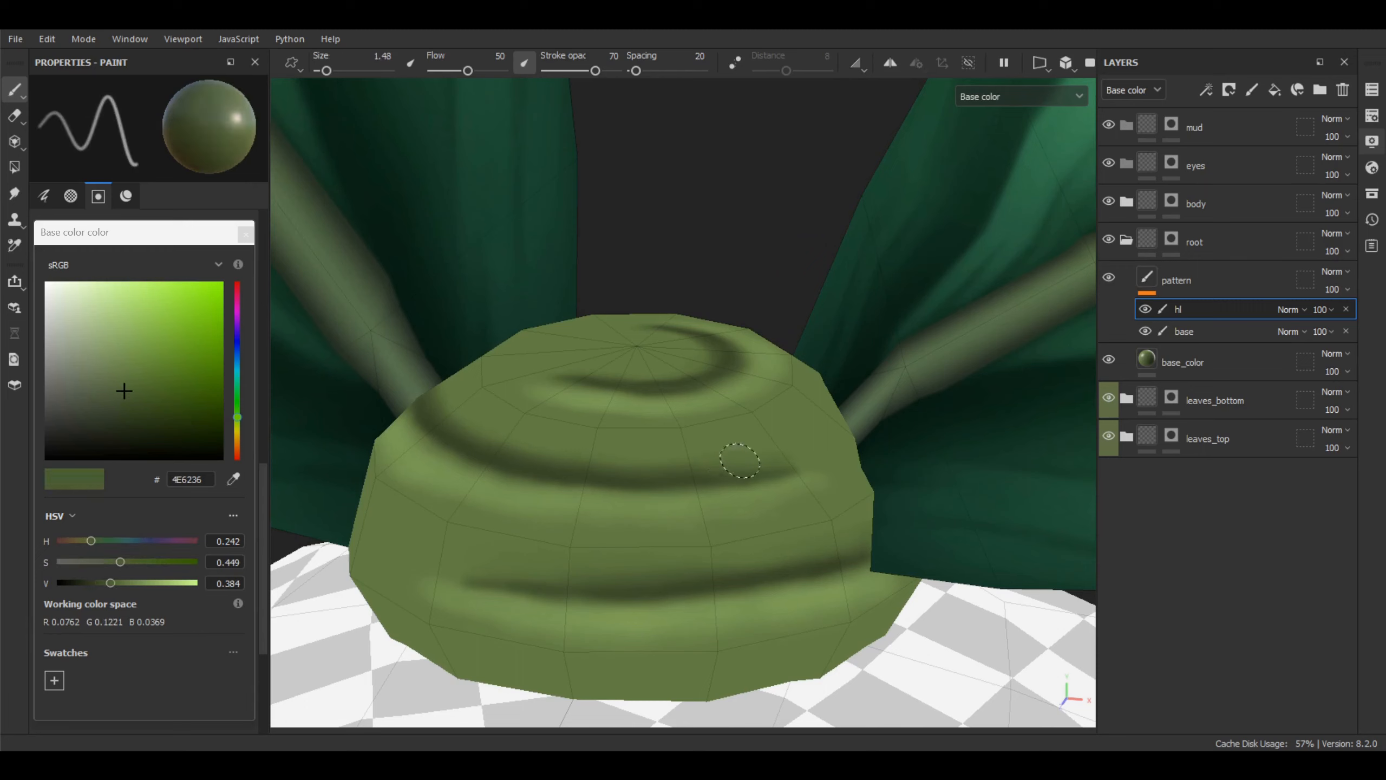
Blend the middle band's end and the highlight beneath it, sampling the greens 5F7841 and 6B8749
key(p)
click(818, 445)
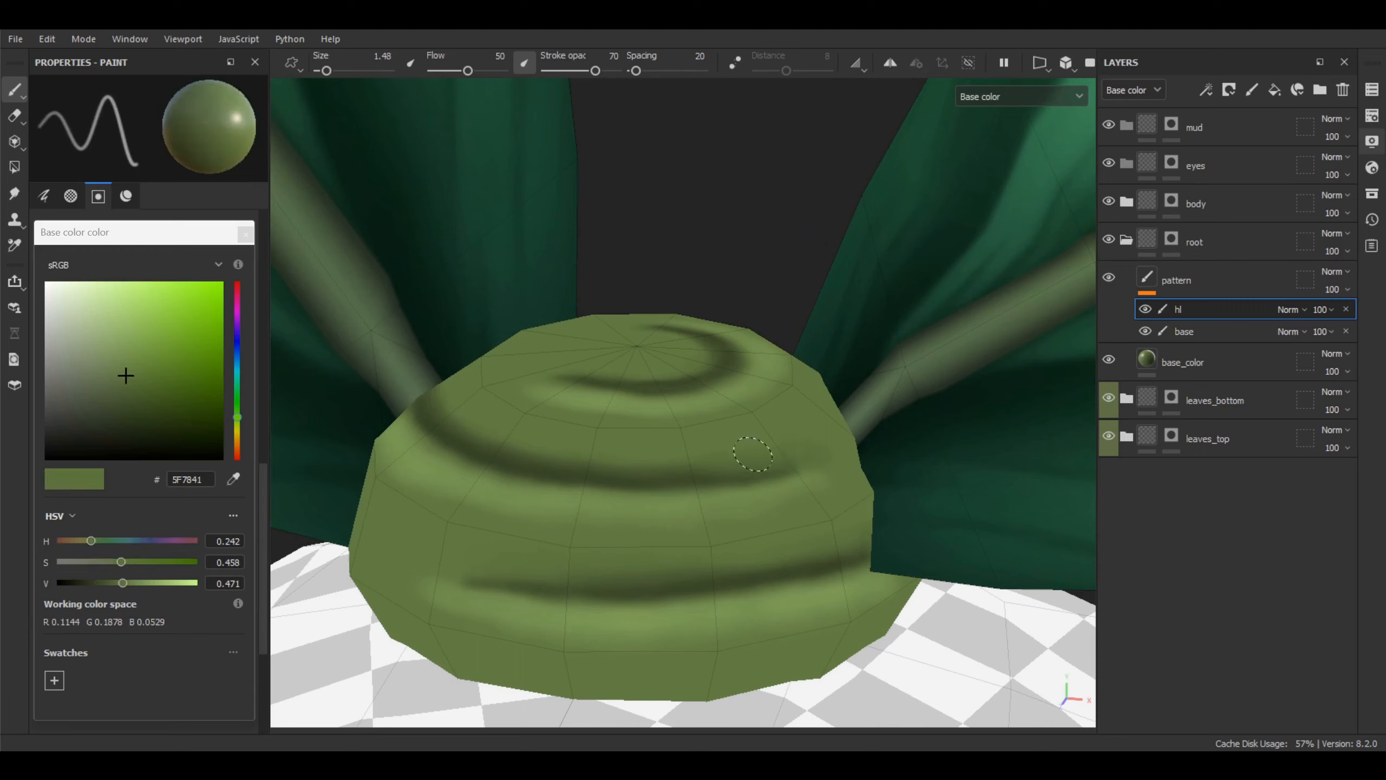
key(p)
click(796, 458)
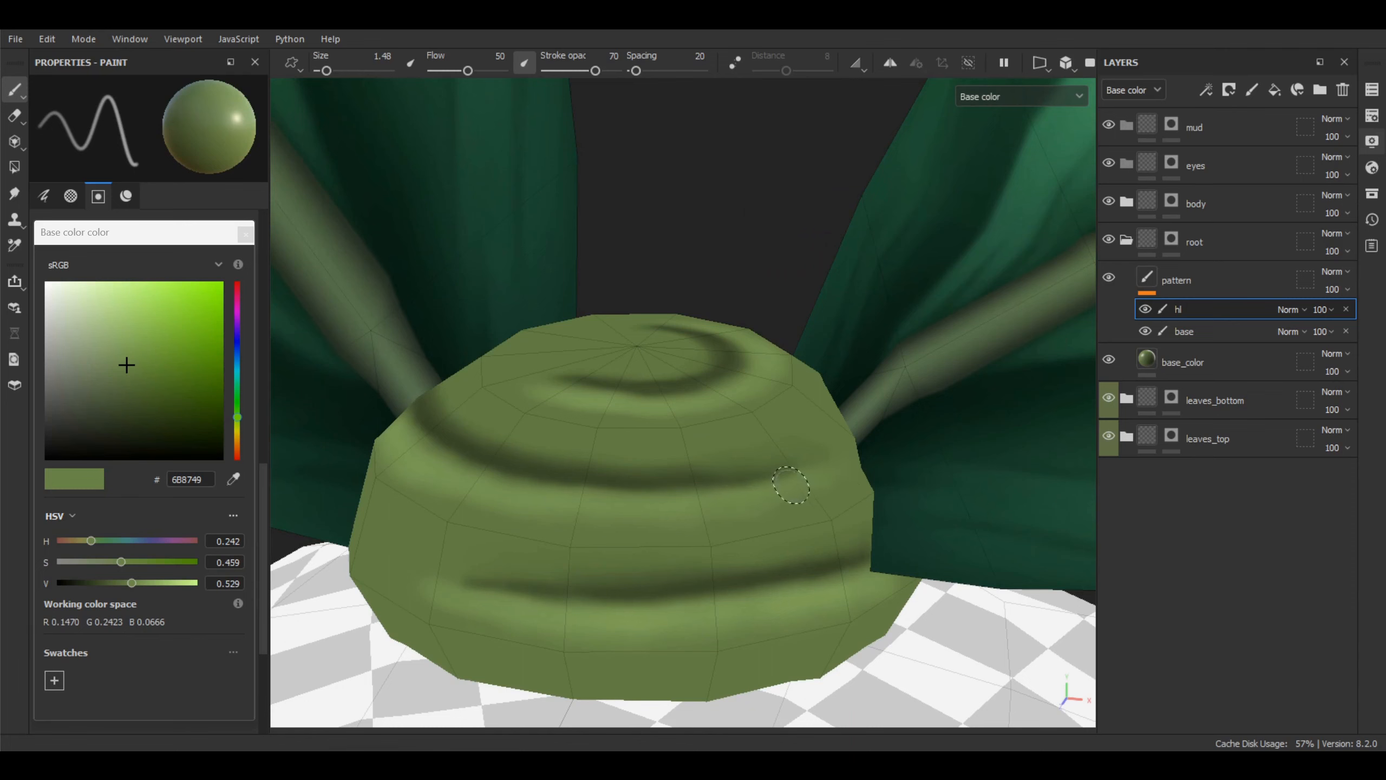
key(p)
click(675, 490)
key(p)
click(828, 477)
Taper and blend the lower band's front end into the base, sampling the greens 536838, 607A42 and 637D44
mouse_move(771, 518)
middle_down()
mouse_move(776, 499)
mouse_move(674, 503)
middle_up()
key(p)
click(602, 497)
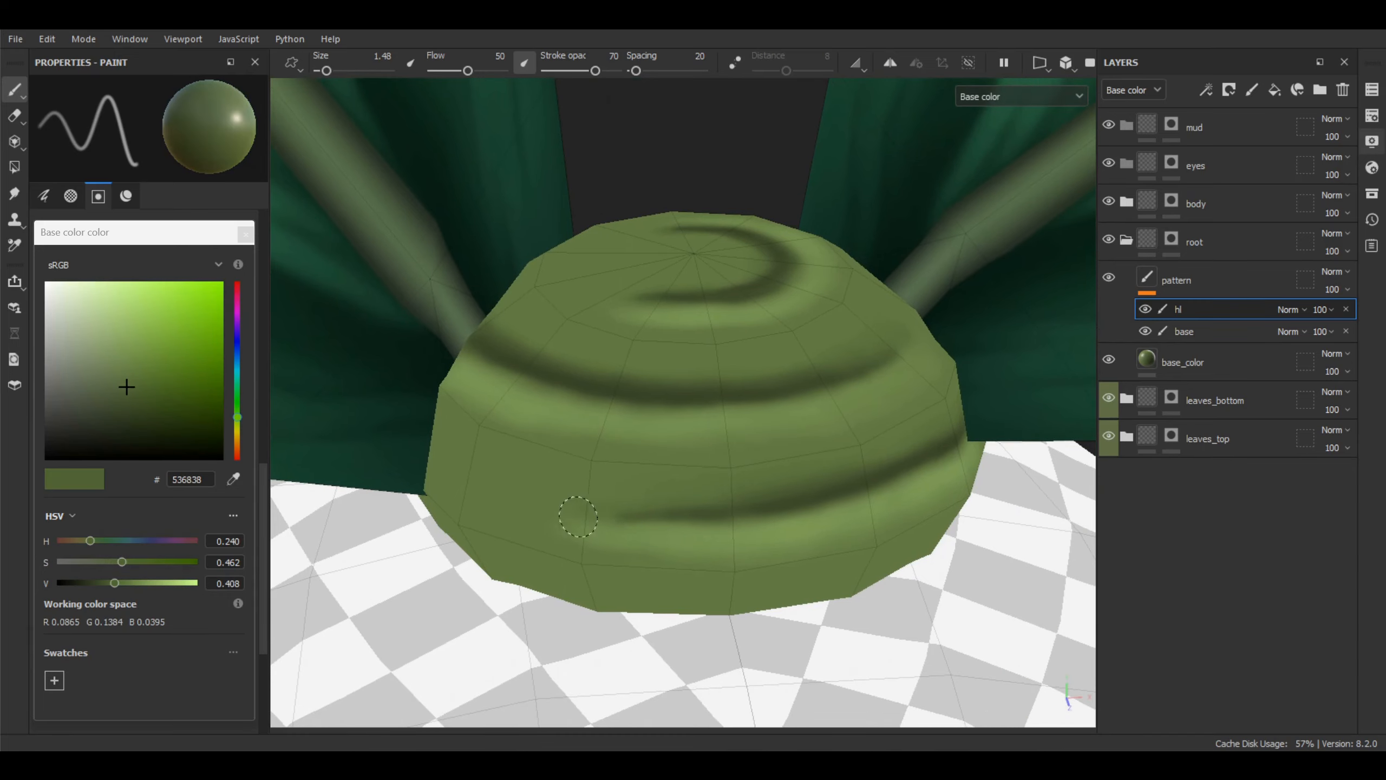
key(p)
click(599, 502)
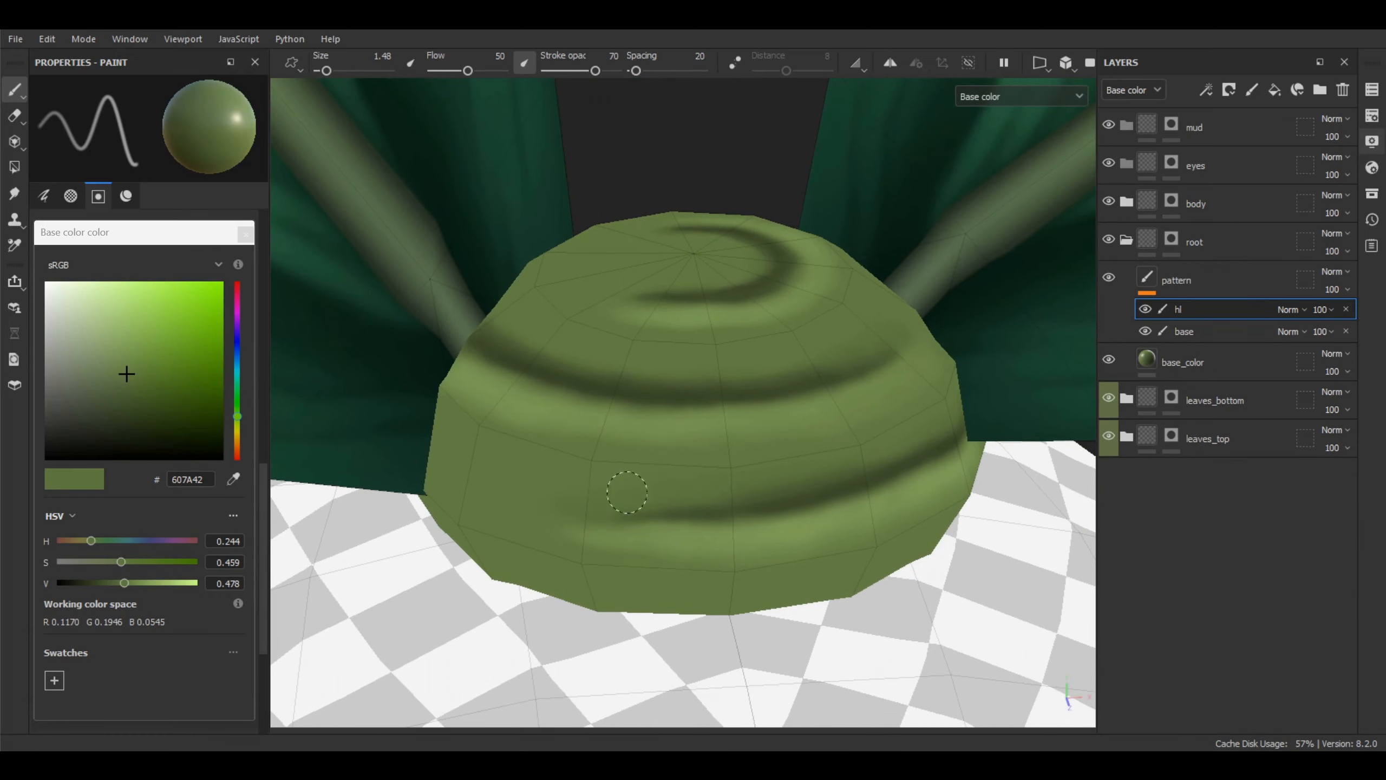
middle_drag(681, 511, 665, 473)
key(p)
click(666, 473)
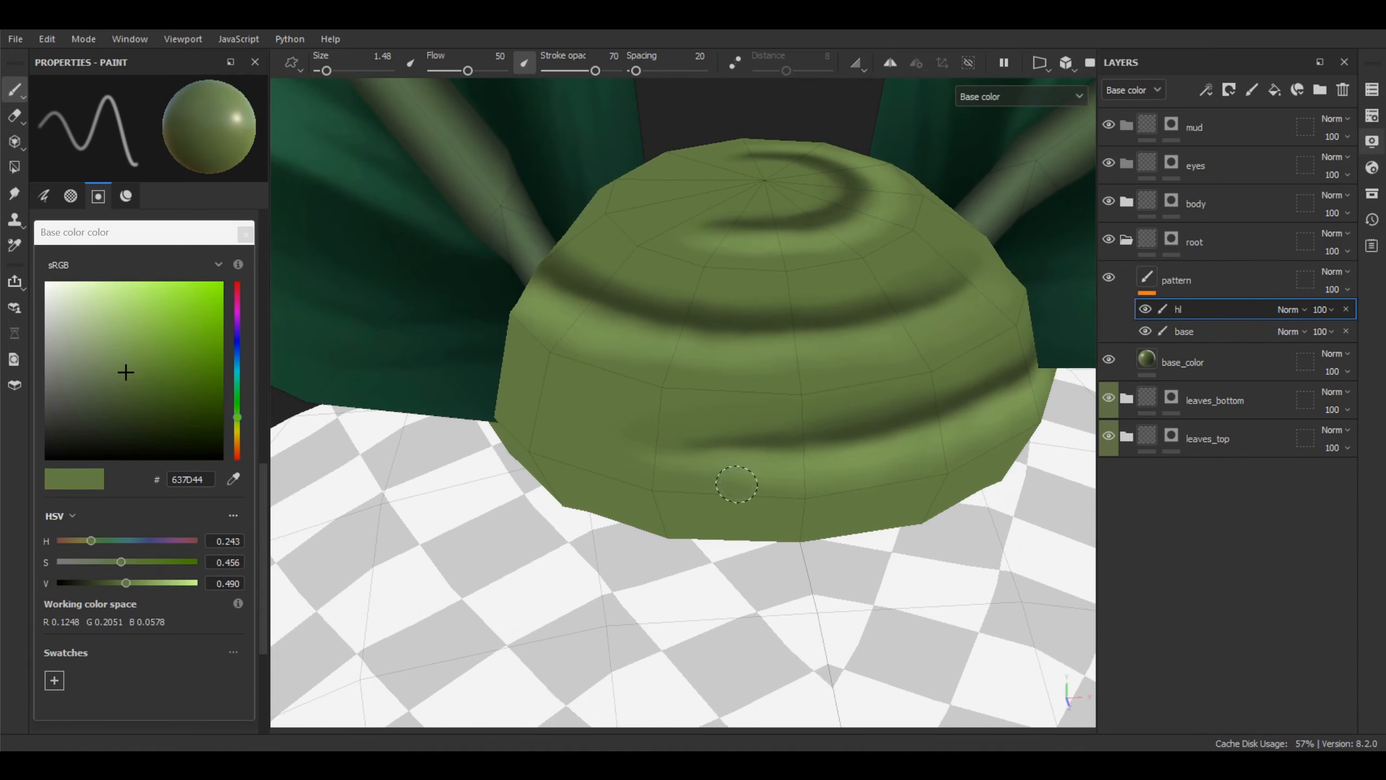
key(p)
click(754, 475)
Refine the fade at the middle band's end, sampling the greens 4F6336, 627C43 and 637D44
alt+drag(775, 420, 669, 473)
key(p)
click(703, 472)
key(p)
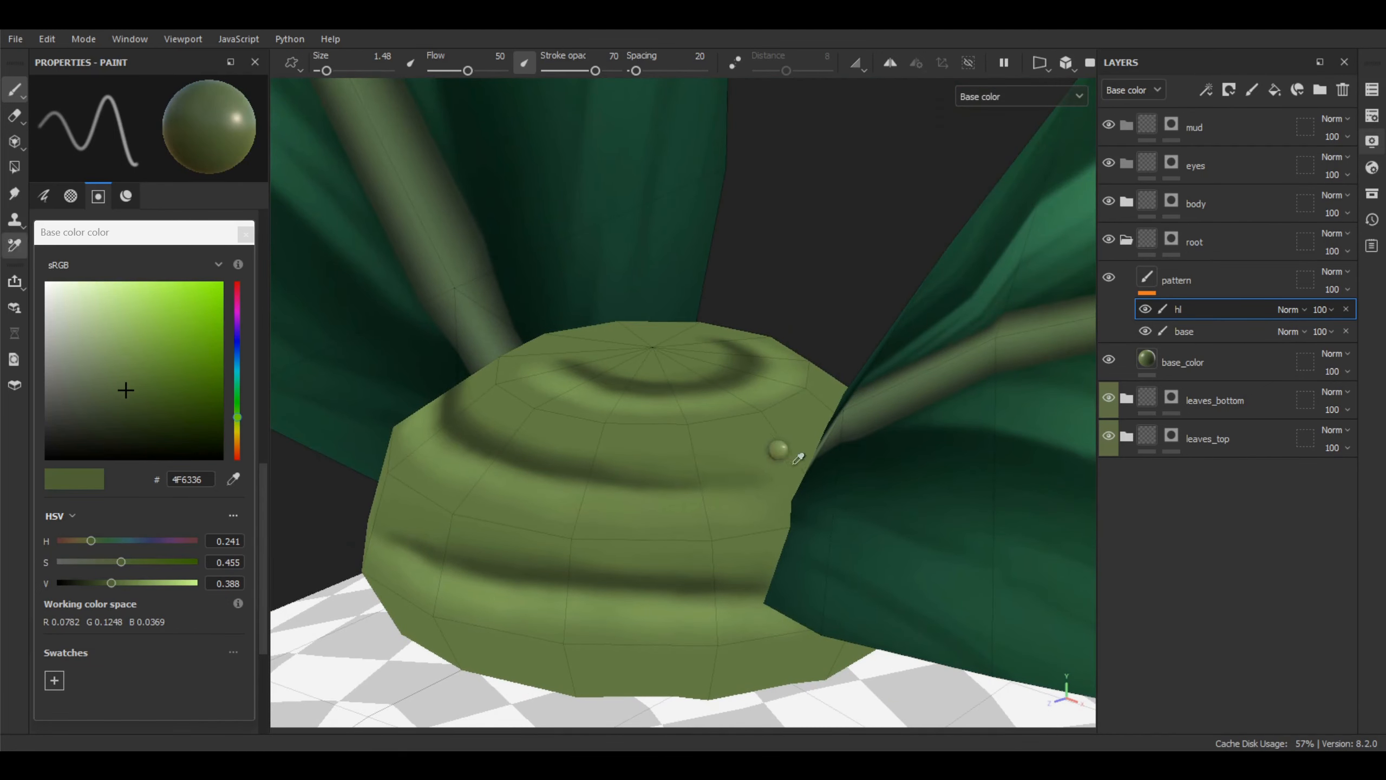
click(776, 452)
key(p)
click(673, 452)
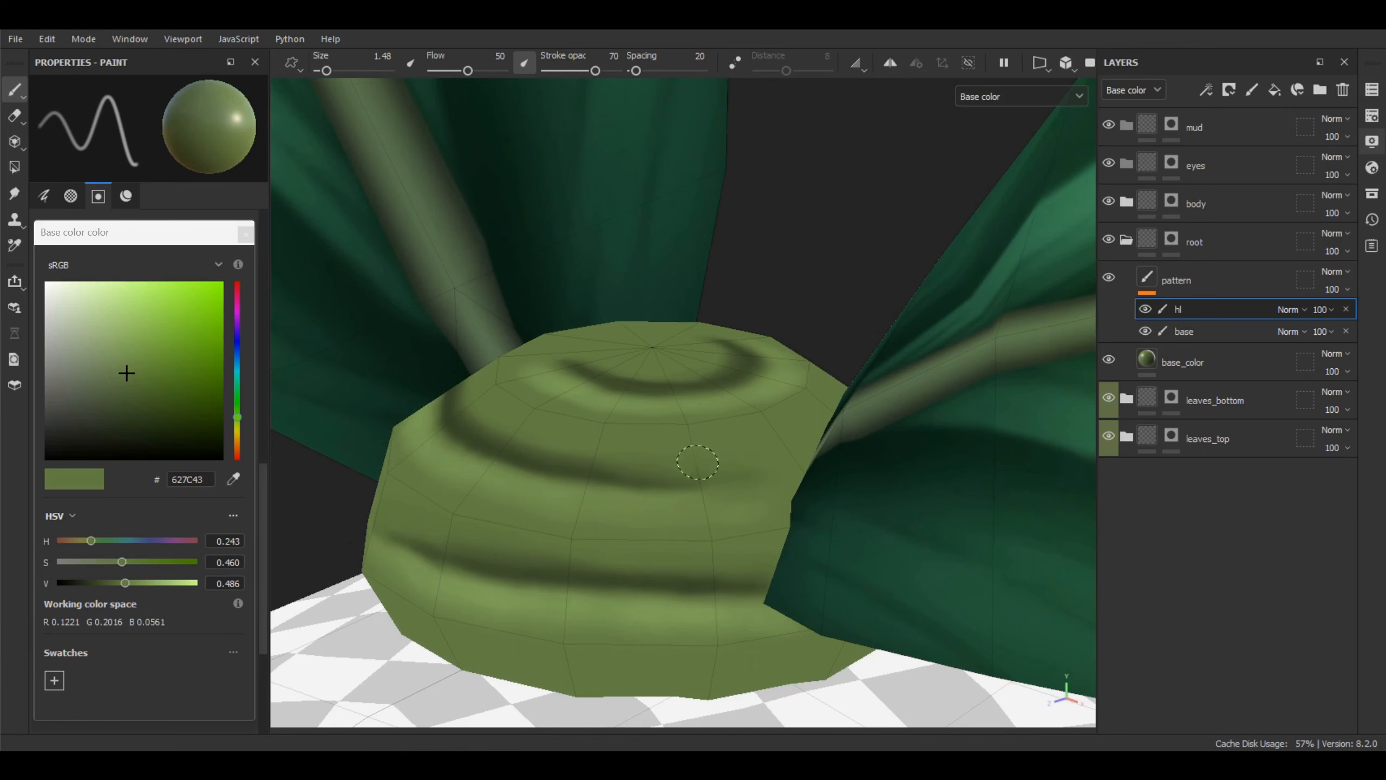
key(p)
click(692, 455)
alt+drag(690, 444, 649, 437)
key(p)
click(648, 437)
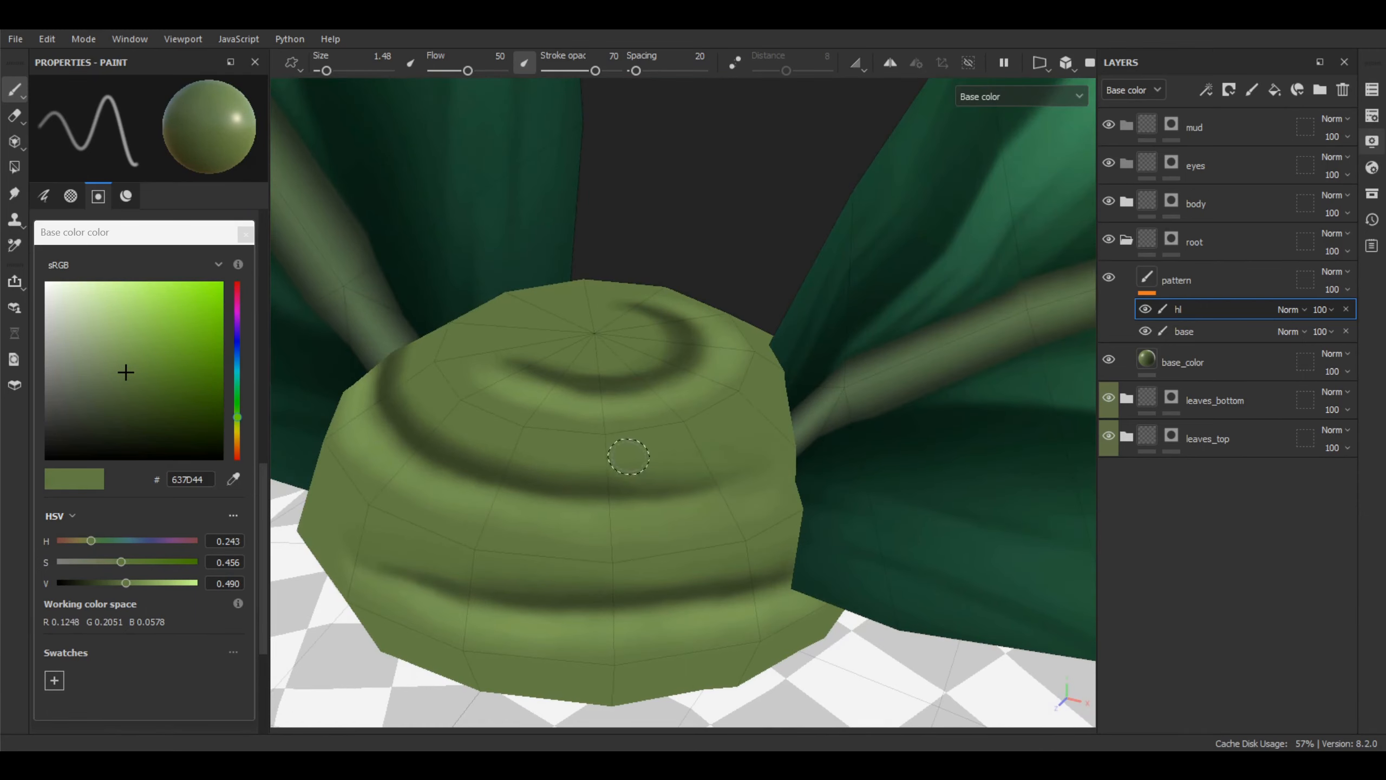
Reshape the top curl's front end and its highlight, sampling the greens 799854, 4A5D33 and 637D44
alt+drag(736, 454, 689, 508)
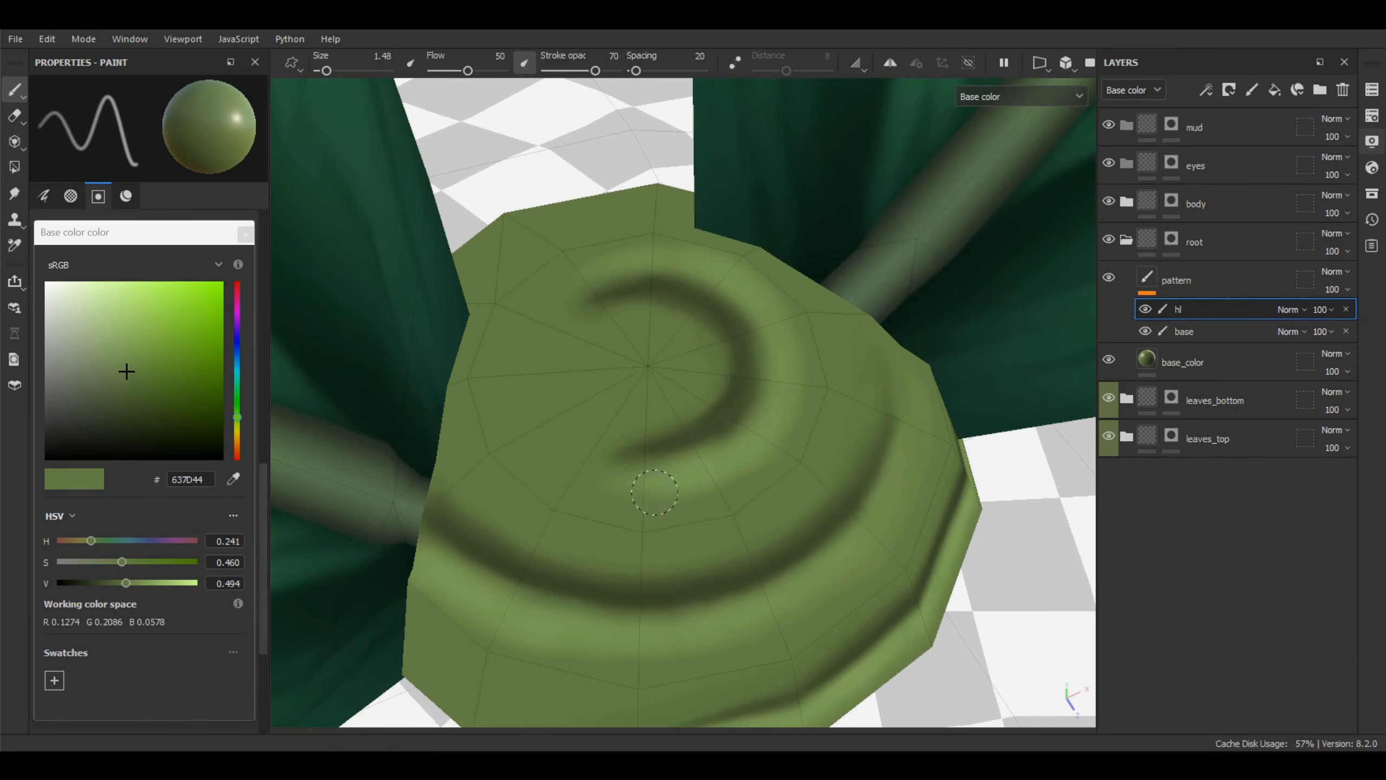
key(p)
click(685, 464)
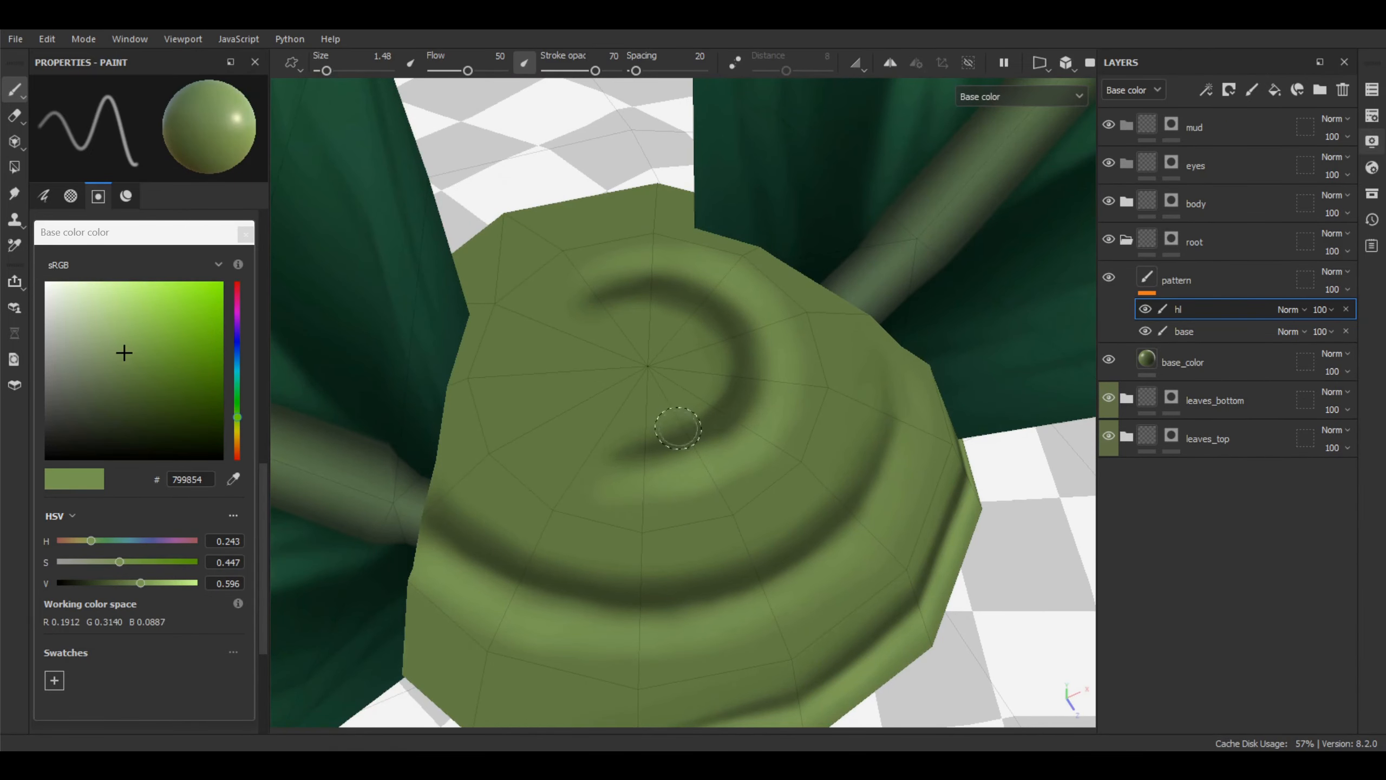
key(p)
click(675, 433)
key(p)
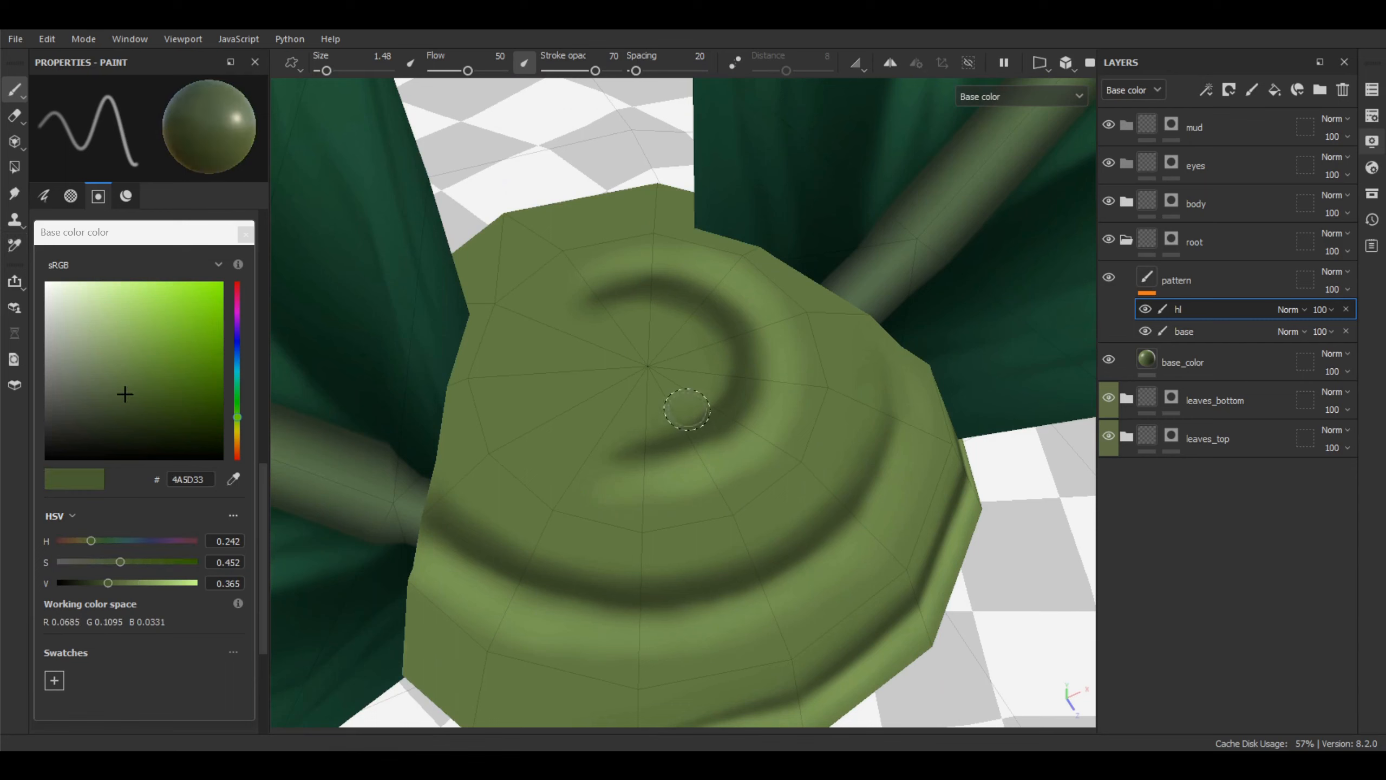
key(p)
click(611, 401)
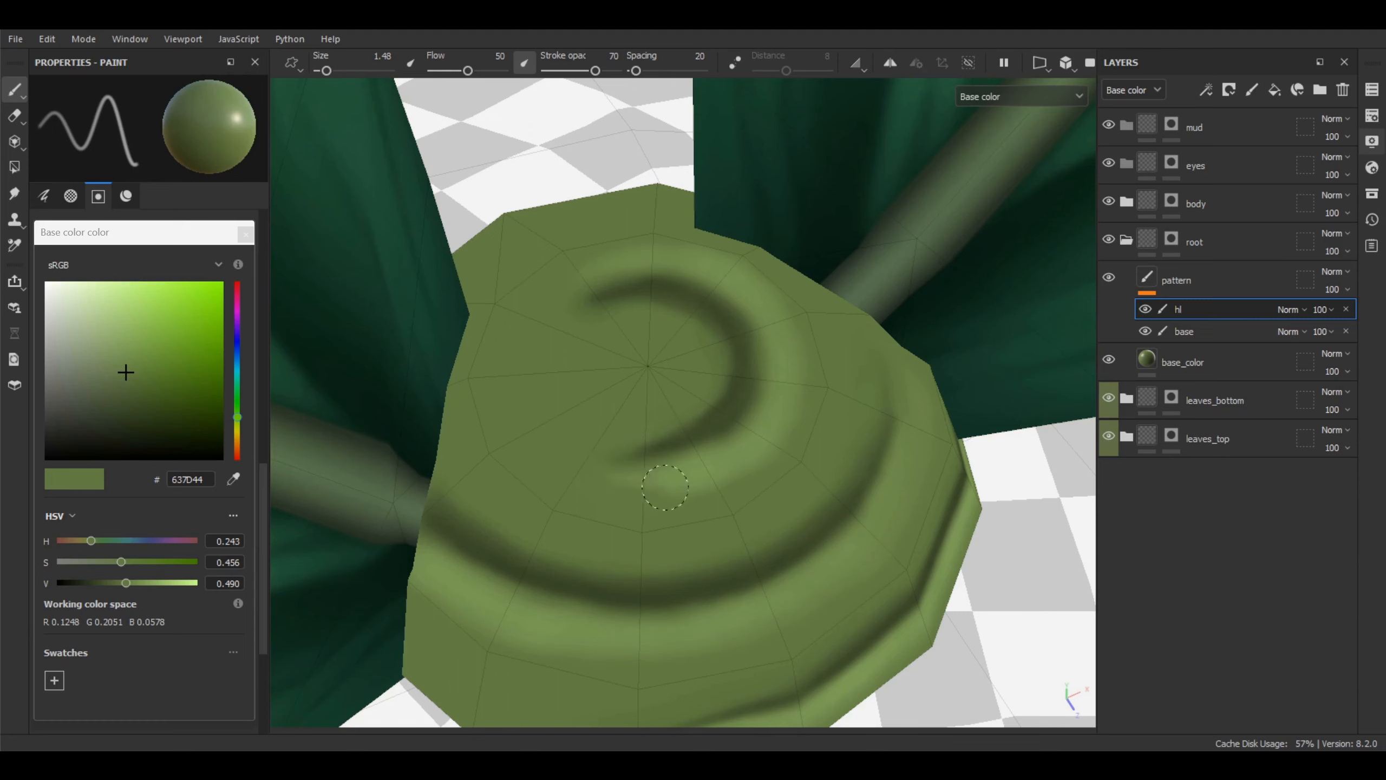
Blend the top curl's other end with 678146 and paint a light 779552 highlight inside the curl around the root's tip
alt+drag(802, 471, 753, 431)
key(p)
click(748, 424)
key(p)
click(730, 390)
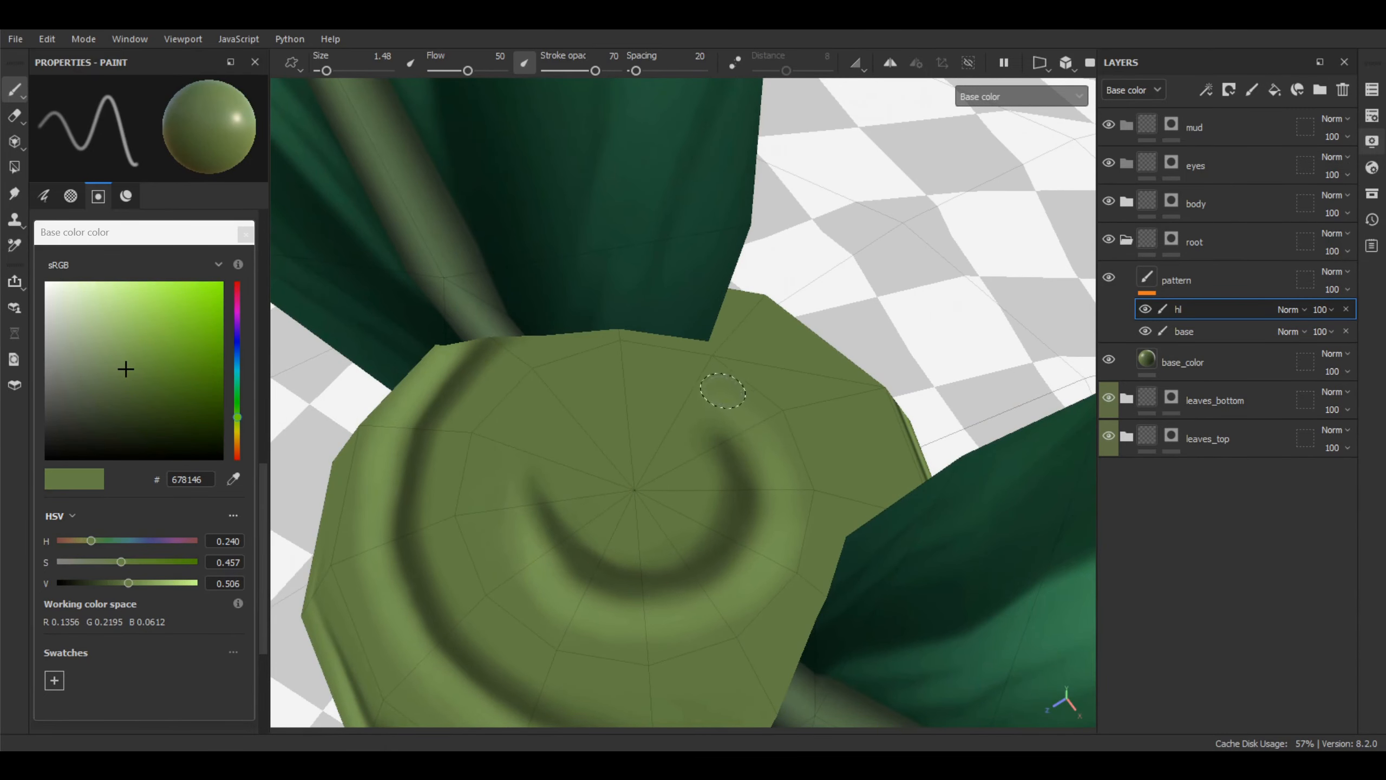
key(p)
click(703, 411)
key(p)
click(669, 393)
key(p)
click(761, 547)
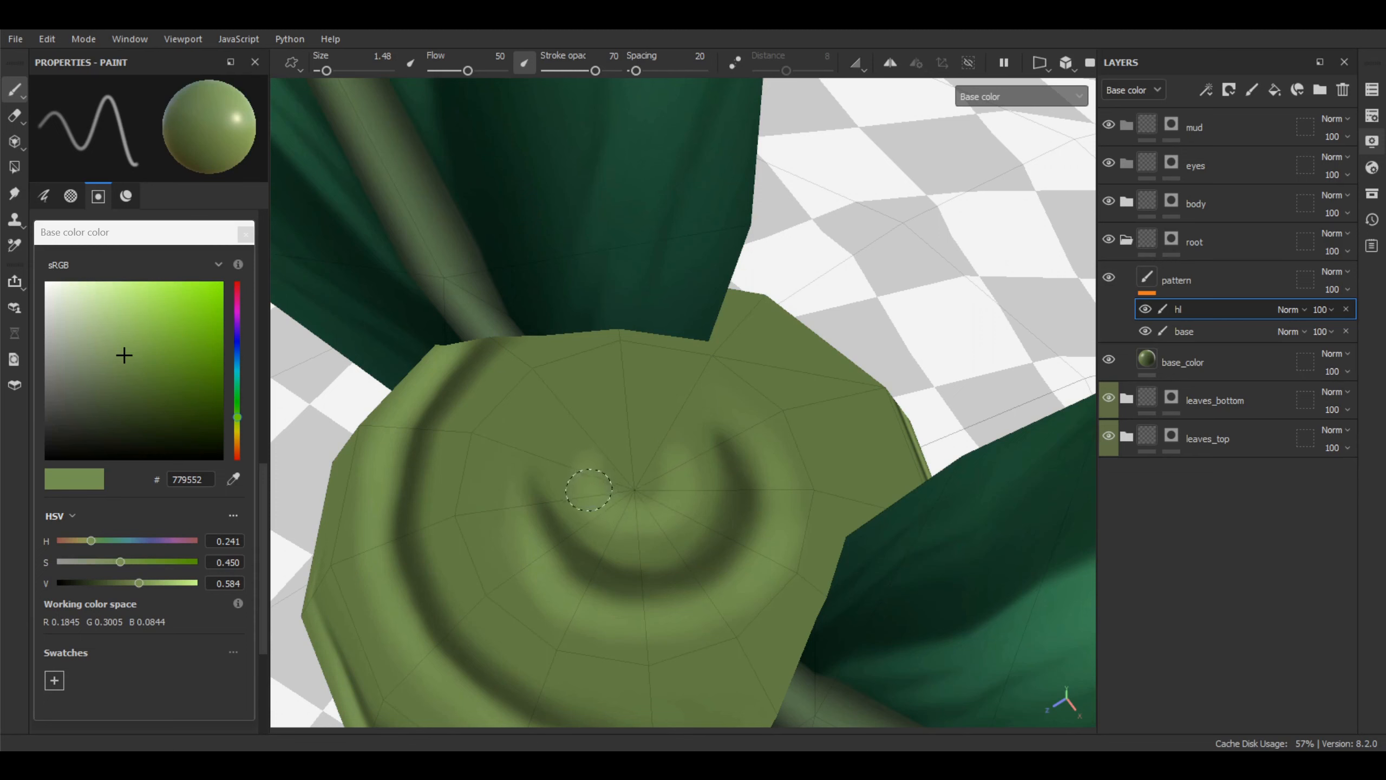
Set the brush size to 2.01 and softly shade above the middle and lower bands with the greens 506437 and 516738
mouse_move(588, 449)
alt+right_down()
mouse_move(616, 485)
mouse_move(617, 538)
alt+right_up()
alt+drag(649, 508, 777, 314)
alt+right_drag(740, 391, 671, 305)
alt+drag(687, 322, 749, 396)
mouse_move(737, 399)
alt+right_down()
mouse_move(610, 613)
mouse_move(551, 492)
alt+right_up()
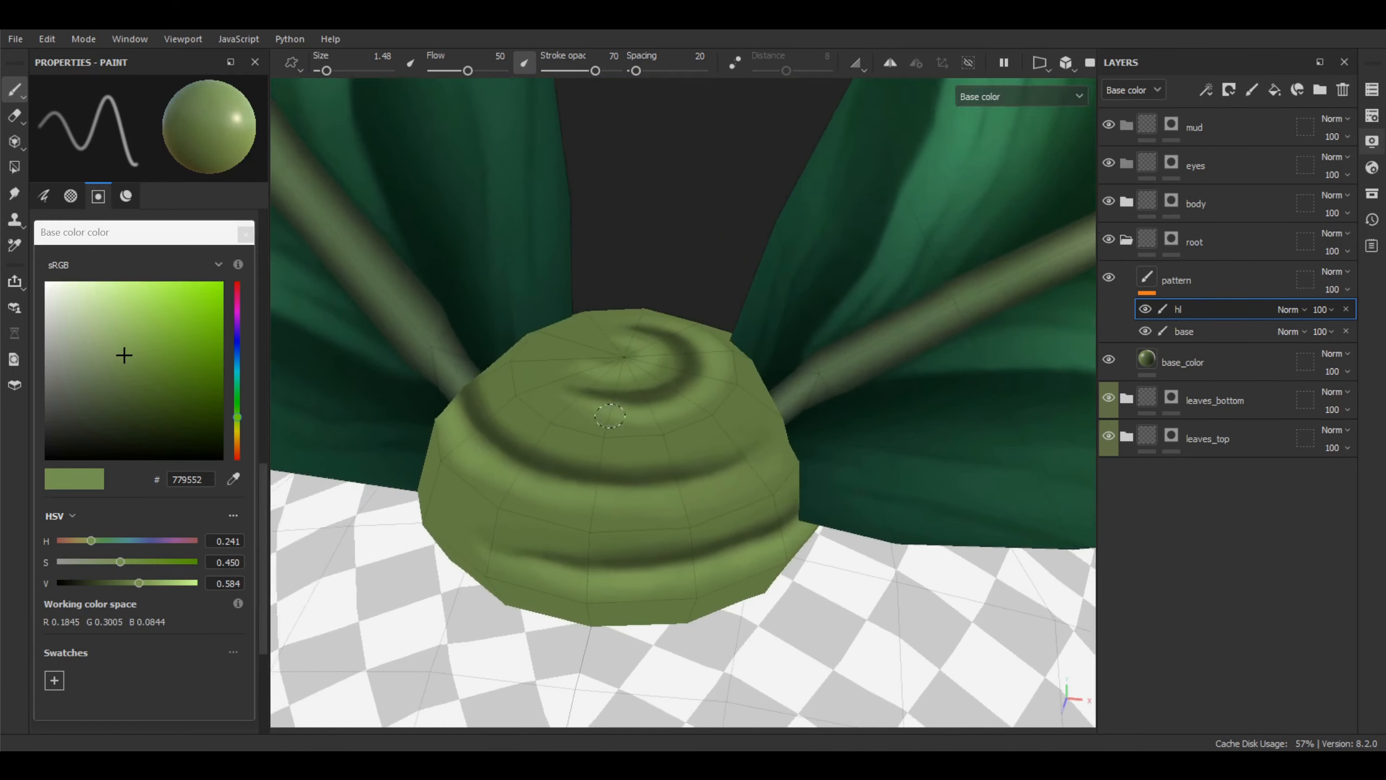
alt+drag(552, 492, 527, 434)
key(v)
mouse_move(519, 459)
alt+right_down()
mouse_move(529, 472)
mouse_move(545, 456)
alt+right_up()
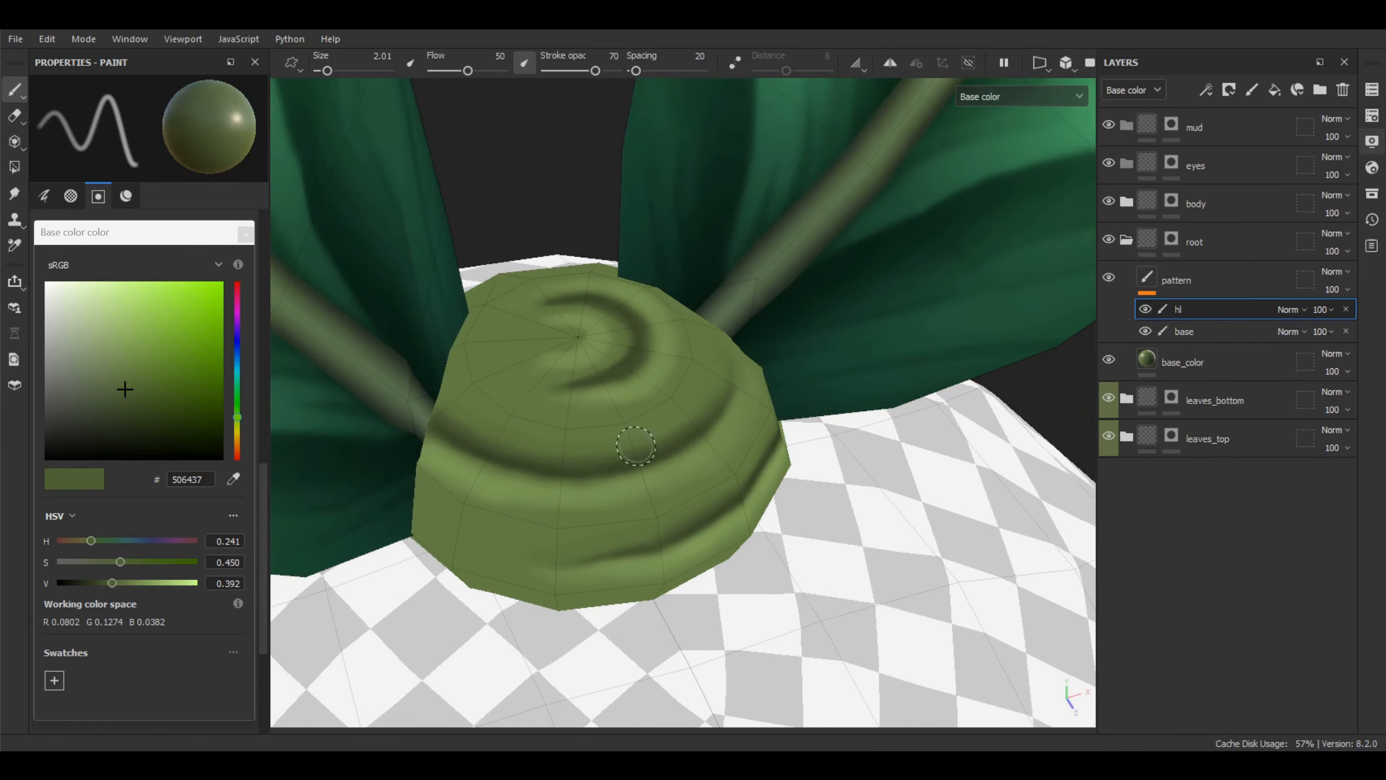
alt+drag(666, 435, 627, 472)
key(v)
key(v)
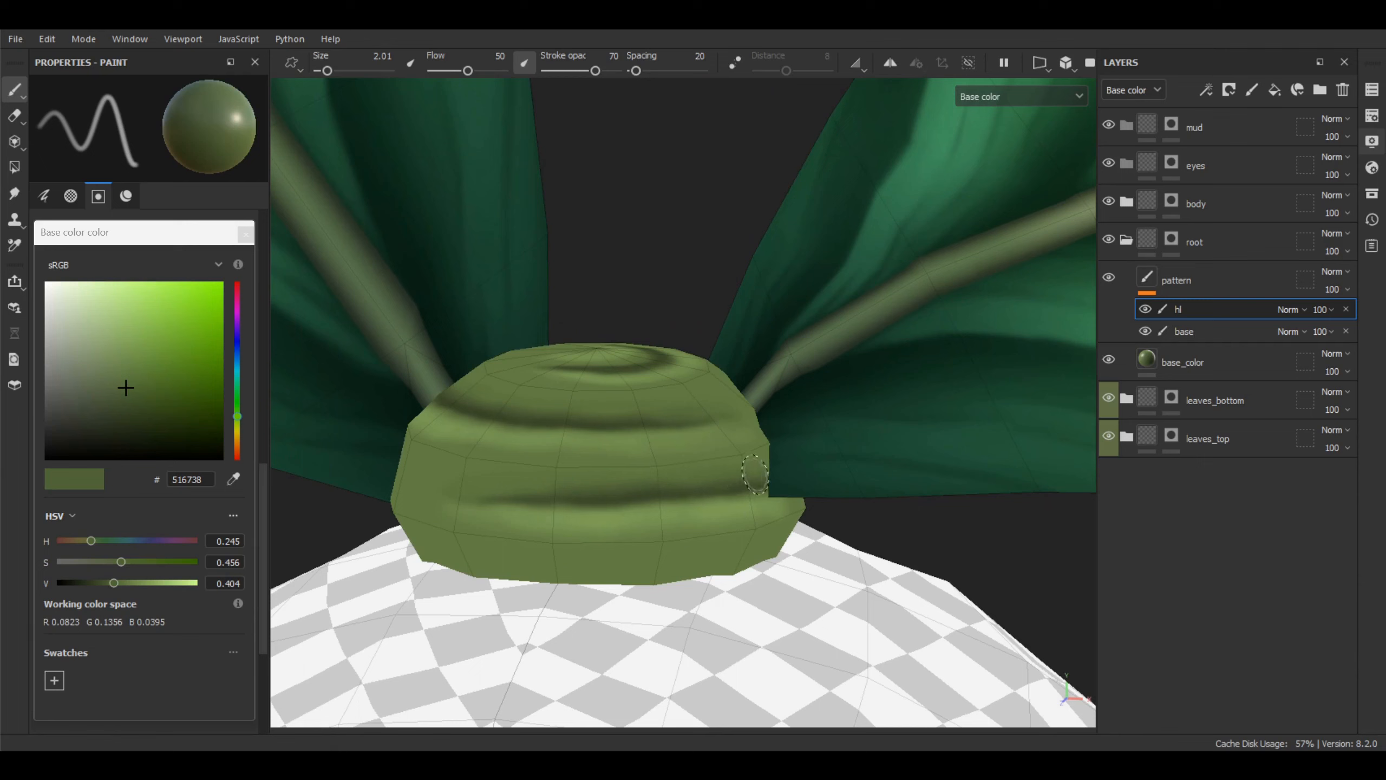
Deepen the lower front band with the dark green 3B4A29 and blend its end using 627C43
key(p)
click(641, 491)
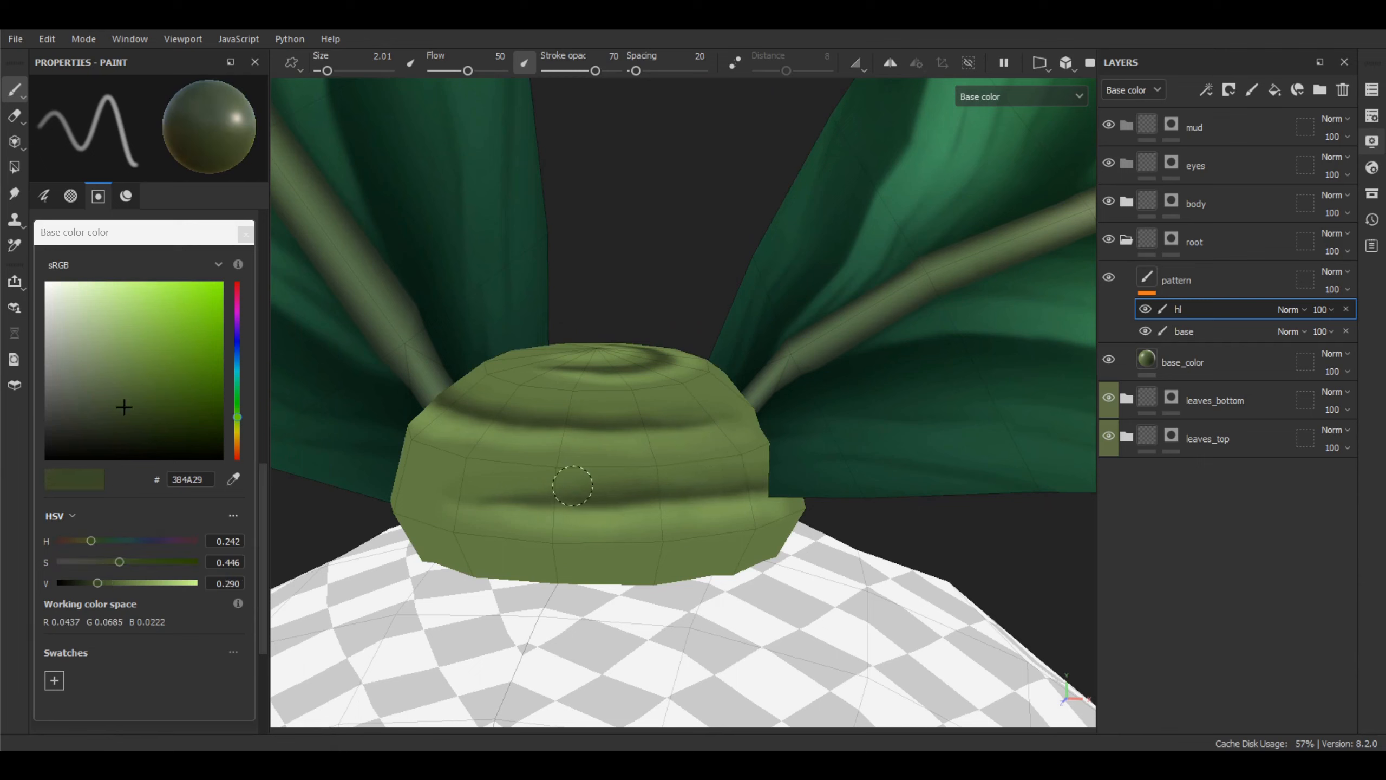
key(p)
click(487, 463)
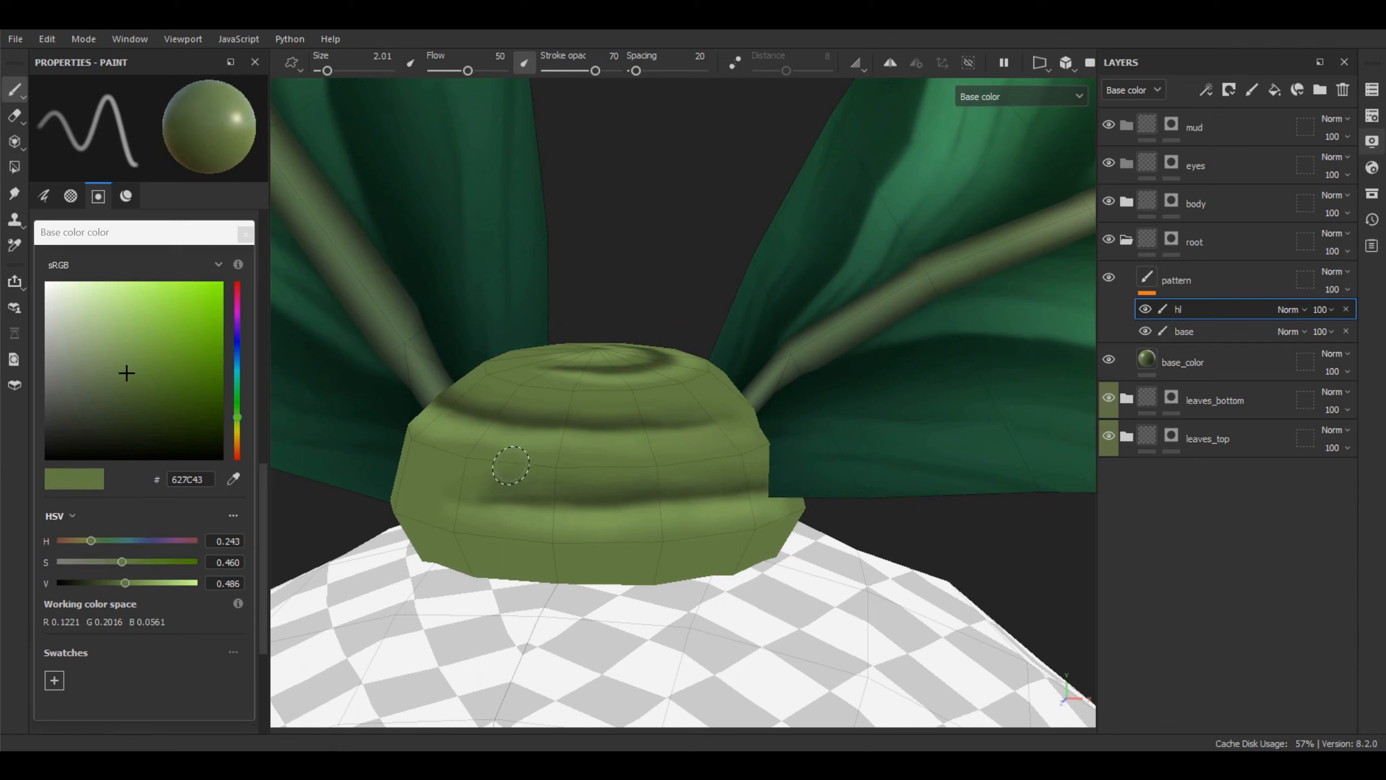
Smooth the shading around the end of the top curl with the sampled green 698448
scroll(642, 470, down, 8)
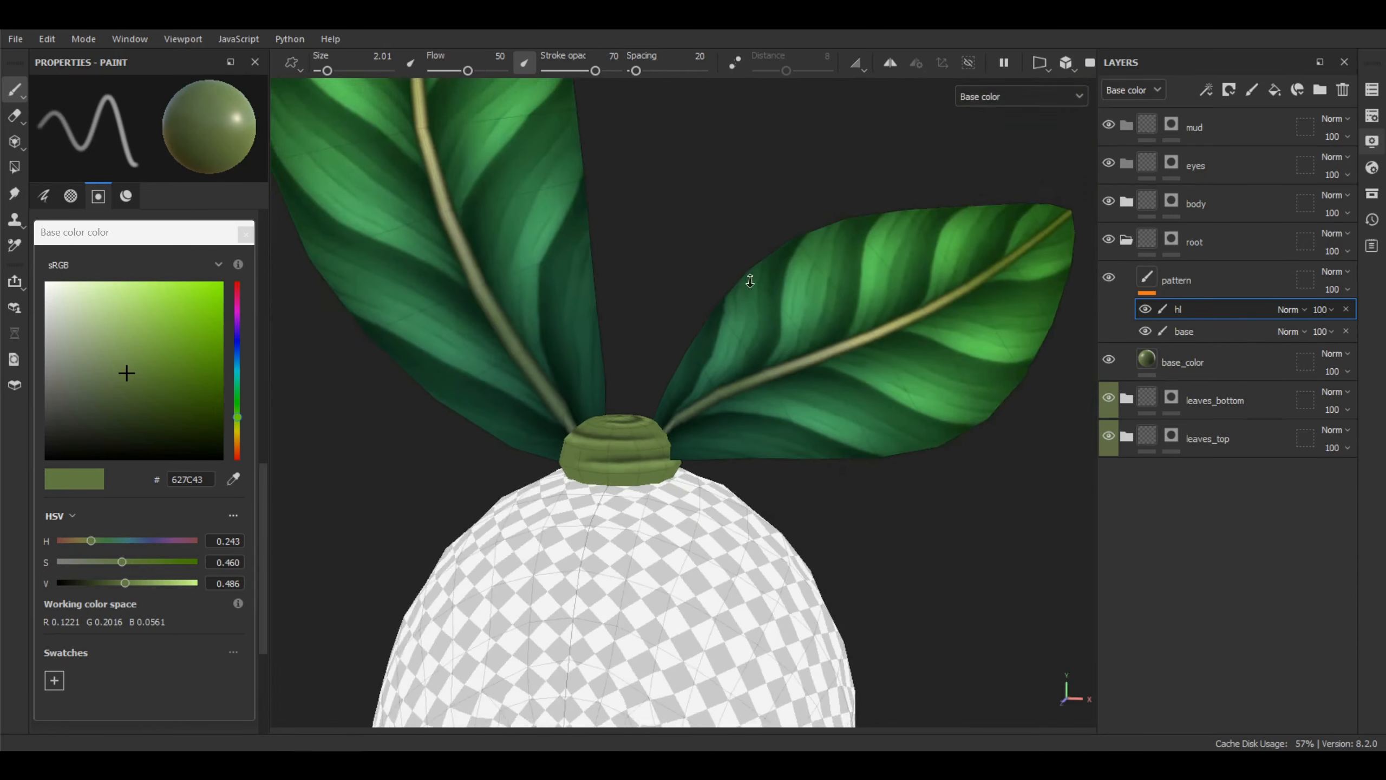
alt+drag(655, 459, 678, 529)
scroll(649, 382, up, 9)
alt+middle_drag(592, 516, 645, 474)
alt+drag(645, 474, 590, 546)
key(p)
click(620, 386)
drag(597, 400, 620, 410)
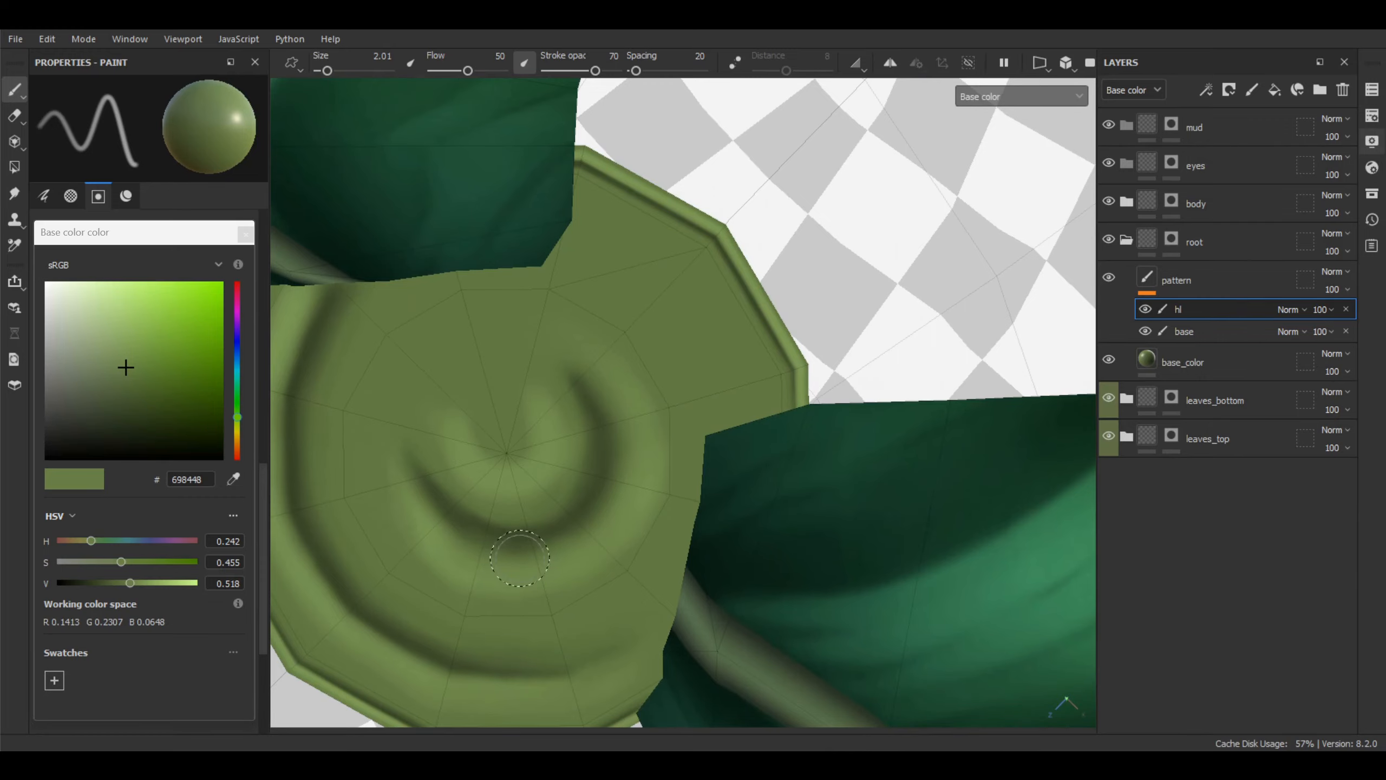
Soften the end of the lower band at the root's back, sampling the base green 647E44
scroll(519, 558, down, 8)
alt+drag(520, 558, 404, 230)
alt+middle_drag(810, 388, 594, 349)
alt+right_drag(594, 349, 644, 671)
alt+middle_drag(718, 429, 718, 399)
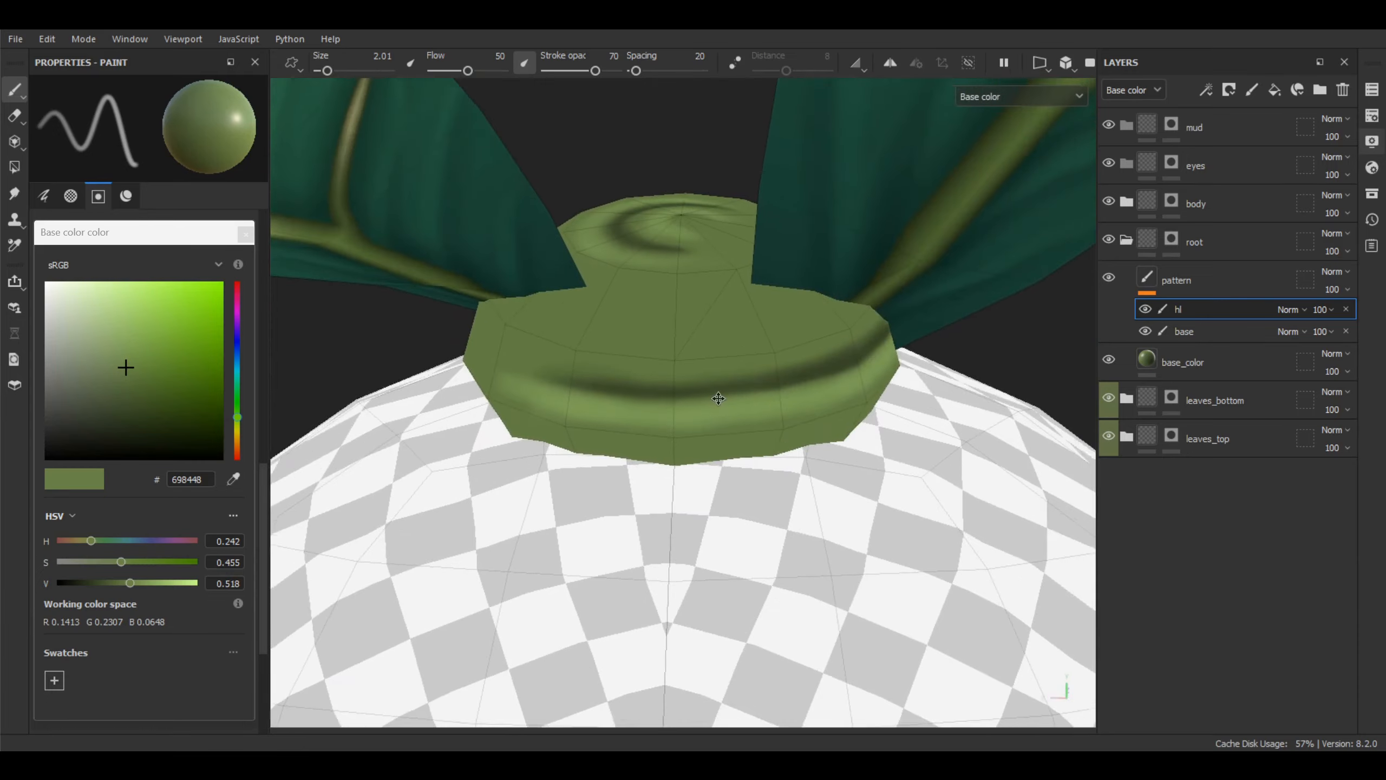
alt+drag(718, 399, 627, 431)
alt+right_drag(628, 432, 598, 147)
alt+drag(563, 375, 486, 333)
alt+right_drag(486, 333, 498, 674)
alt+middle_drag(597, 406, 600, 476)
key(p)
click(464, 505)
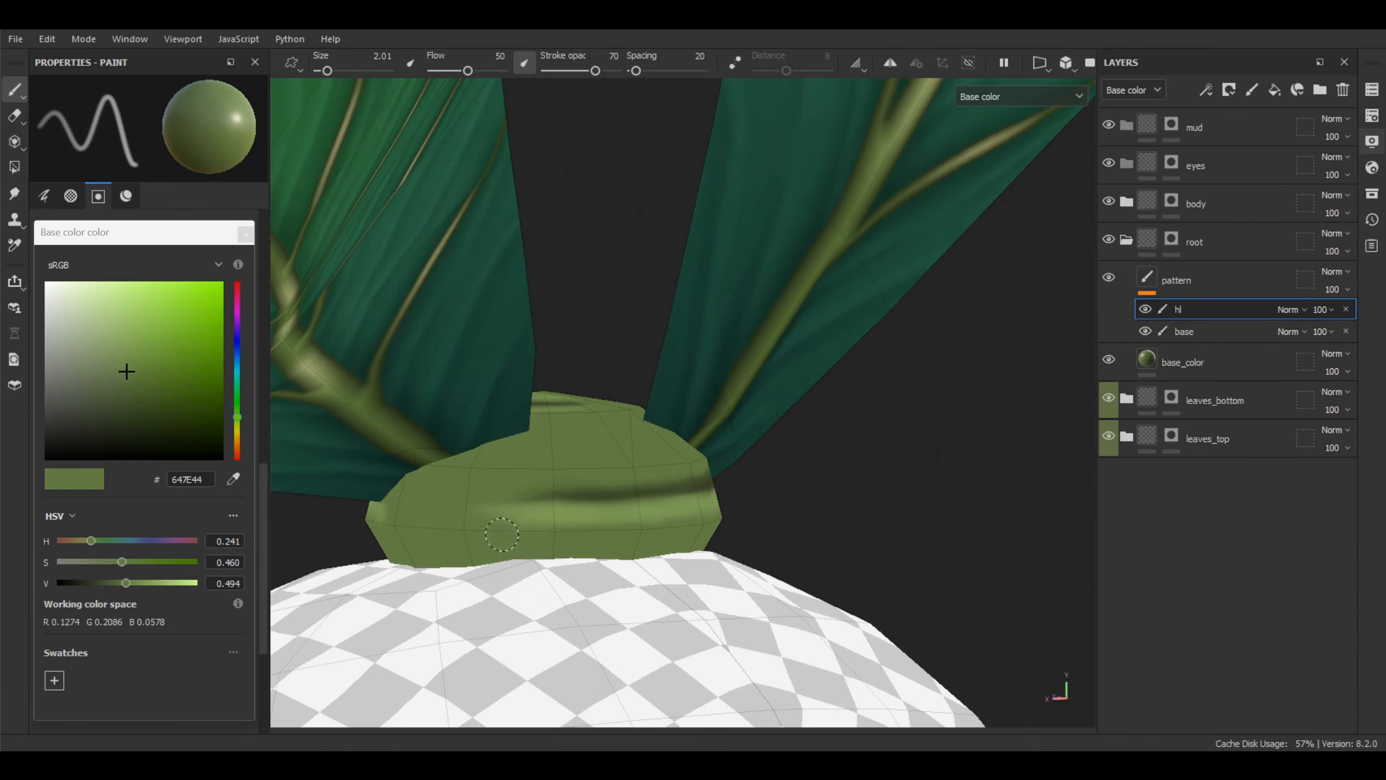
Examine the painted root pattern together with the leaves from a distance and from several angles
alt+drag(467, 453, 725, 437)
alt+right_drag(726, 437, 696, 470)
alt+drag(697, 471, 747, 429)
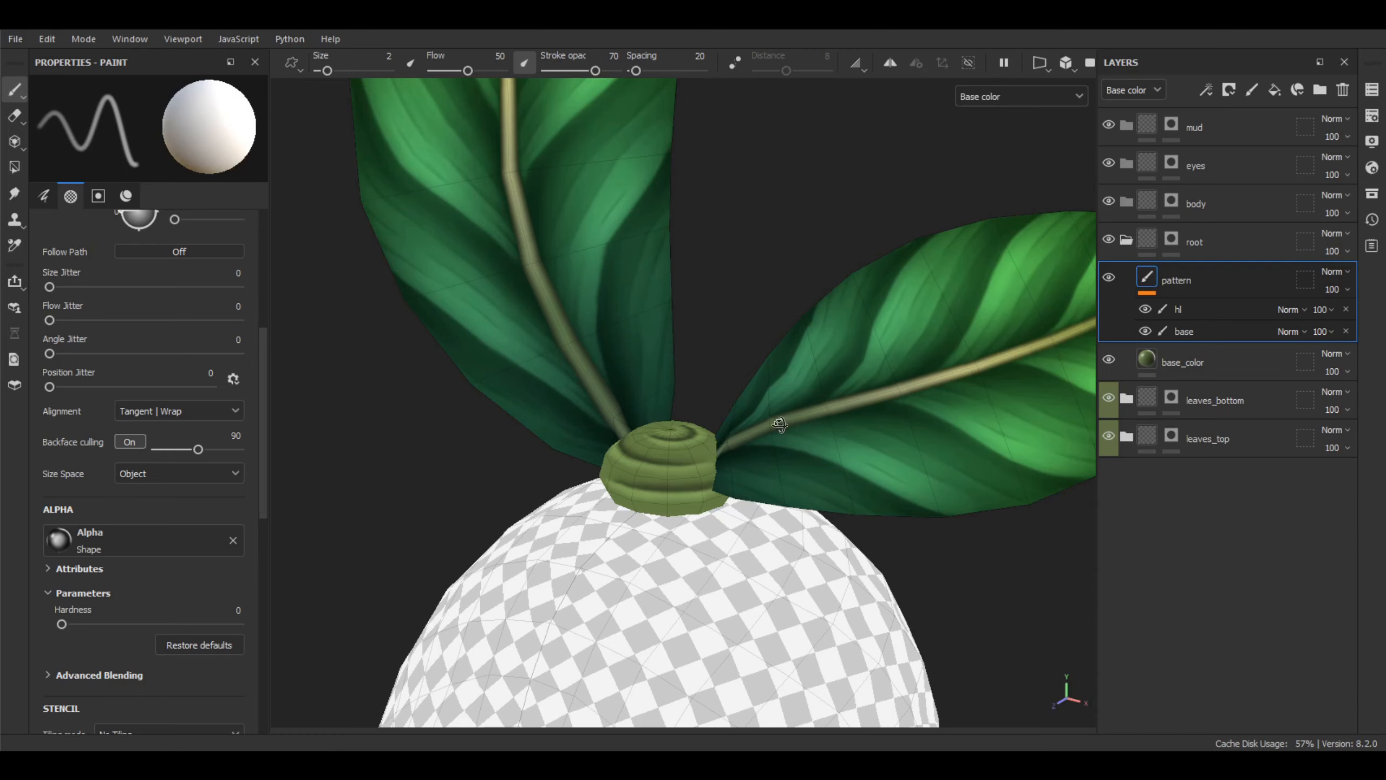
alt+drag(780, 425, 811, 425)
mouse_move(808, 426)
alt+middle_down()
mouse_move(817, 408)
mouse_move(780, 432)
alt+middle_up()
alt+drag(687, 469, 701, 473)
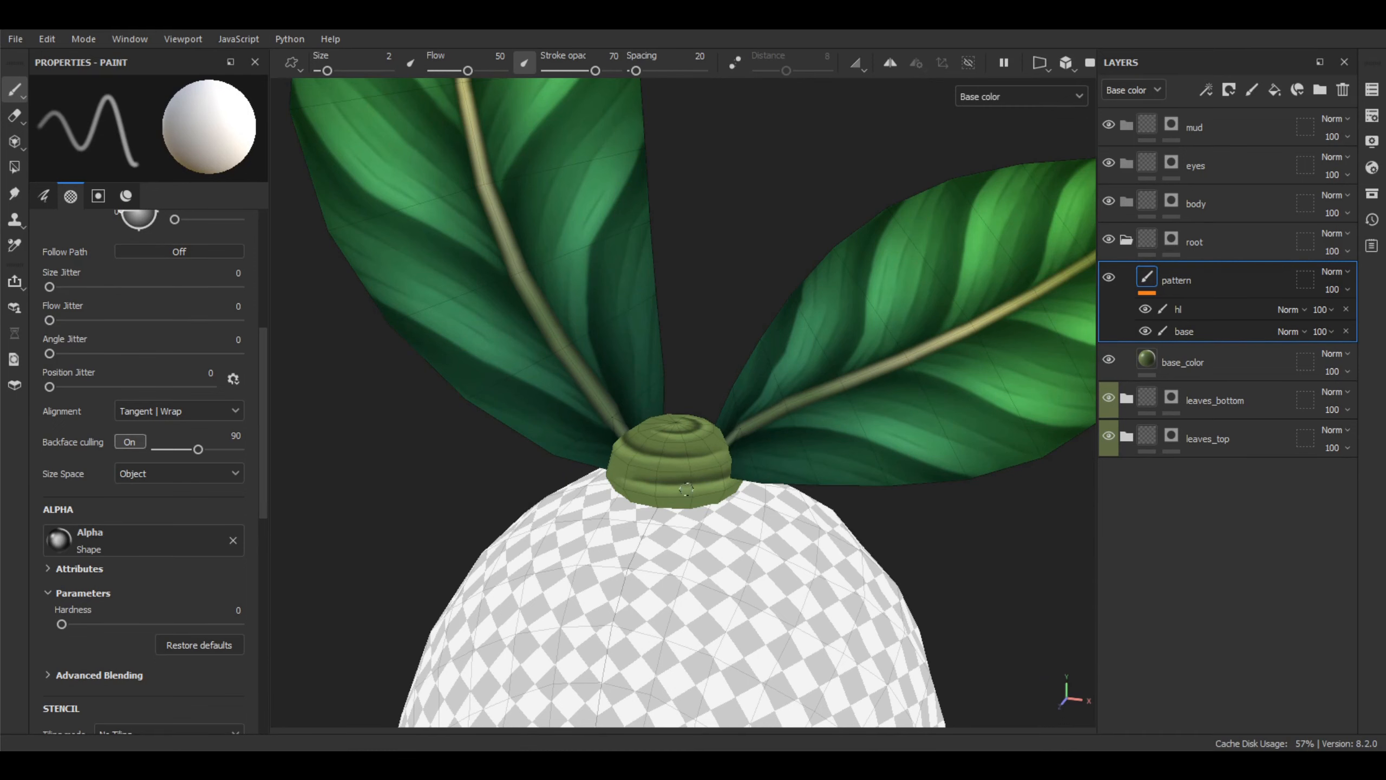
alt+drag(753, 520, 781, 508)
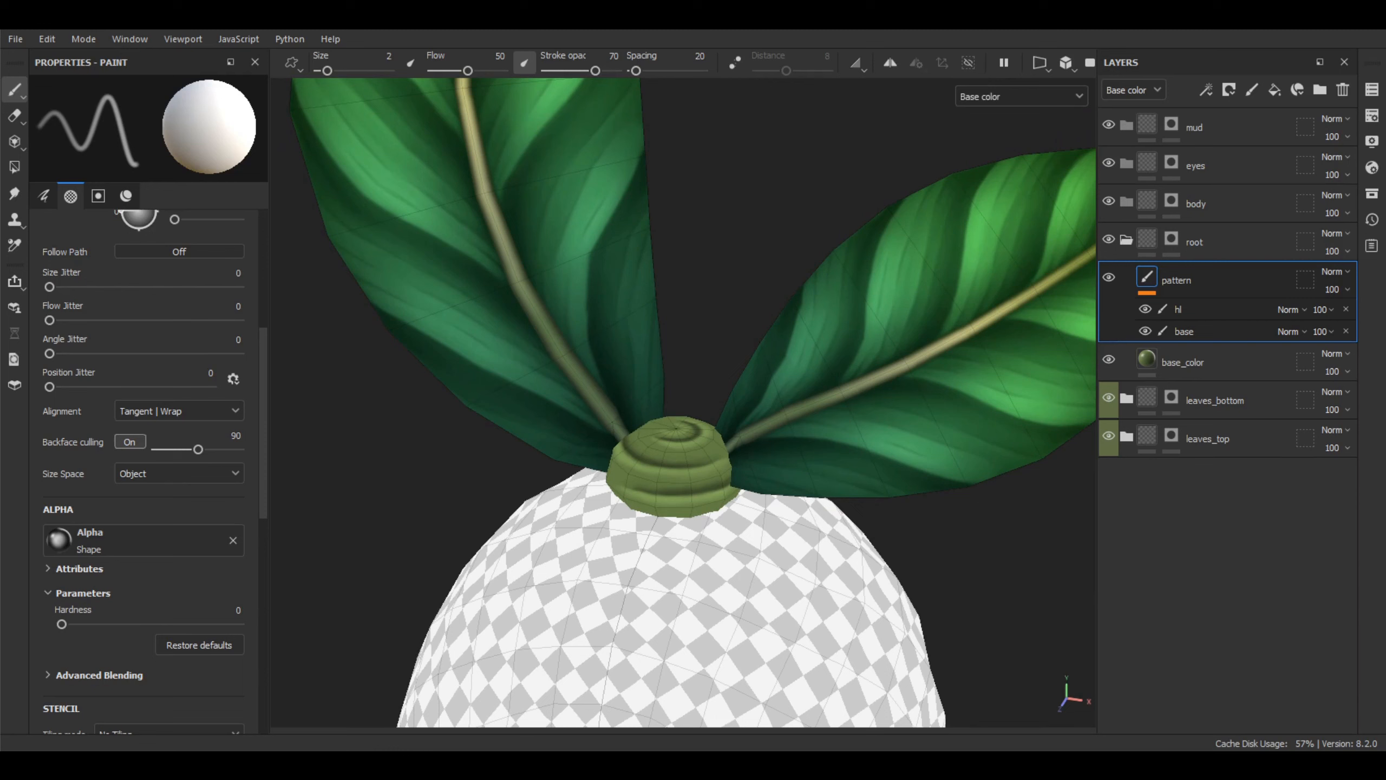
Add a fill layer above the pattern layer in the root group and name it ao
click(1275, 90)
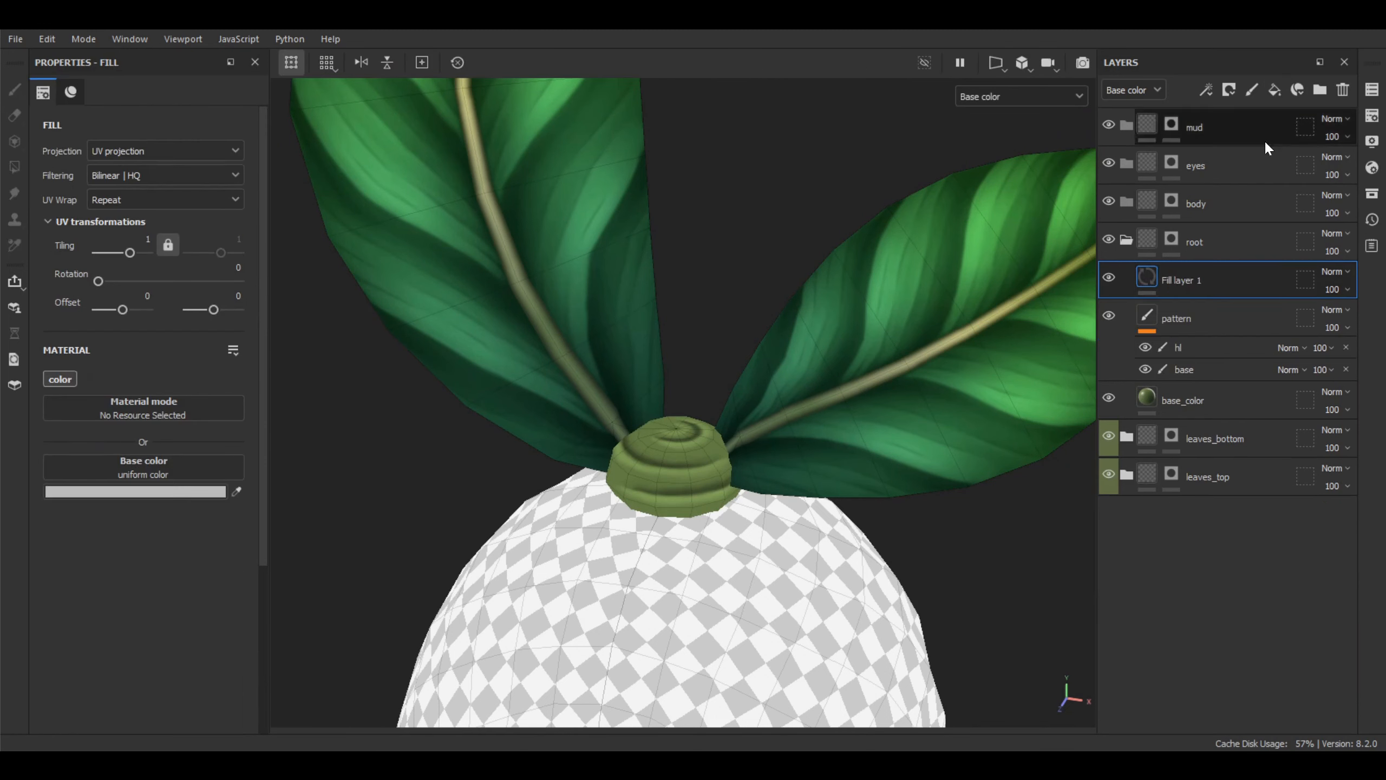
double_click(1195, 281)
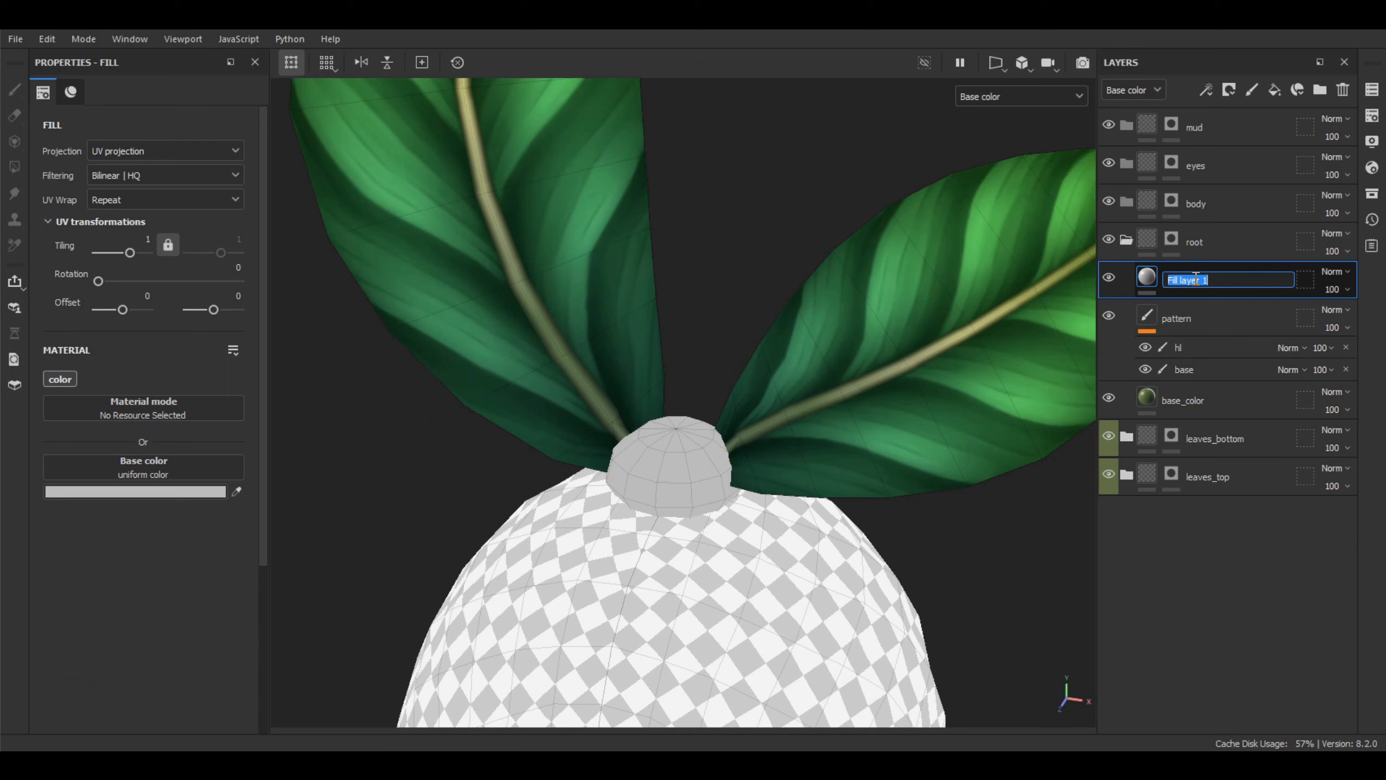
key(Return)
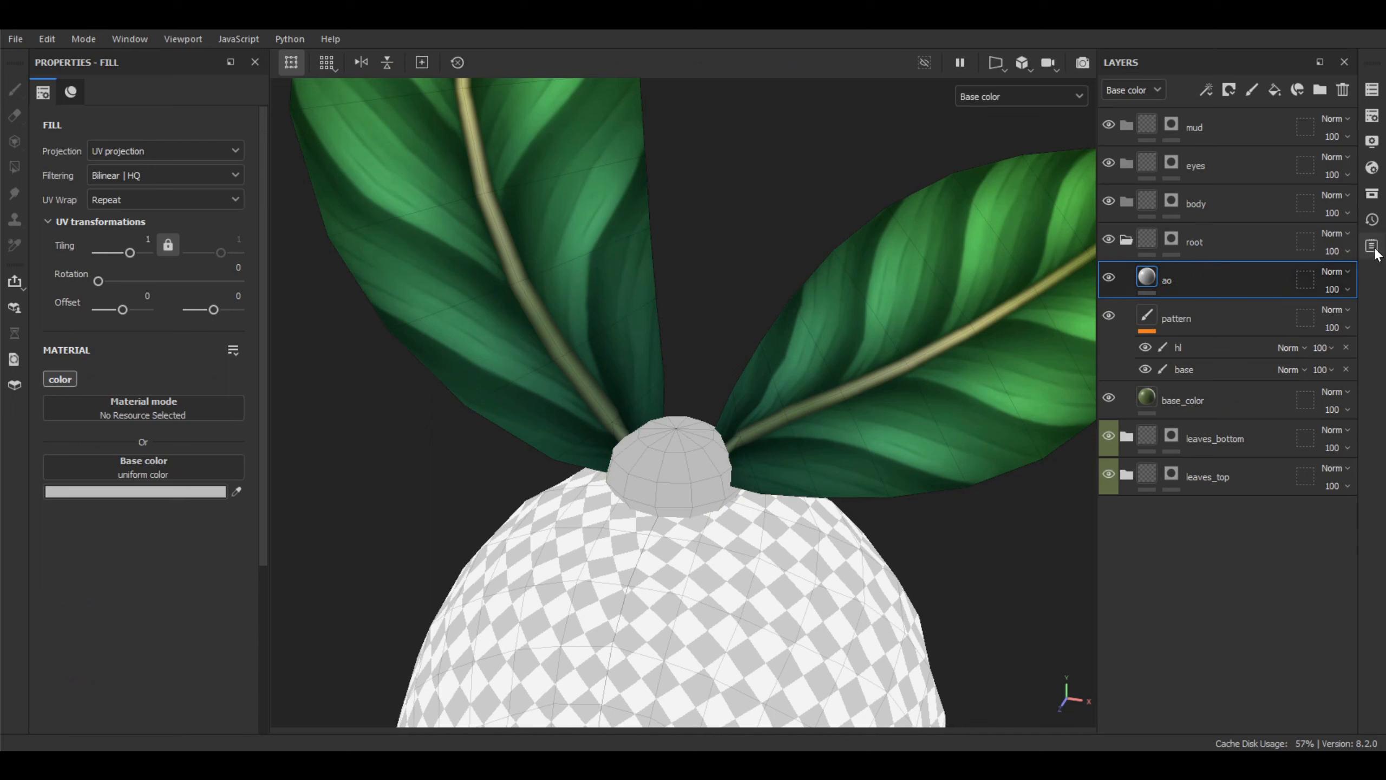
Set the ao layer's blending mode to Value and its base color to black 000000
click(1340, 270)
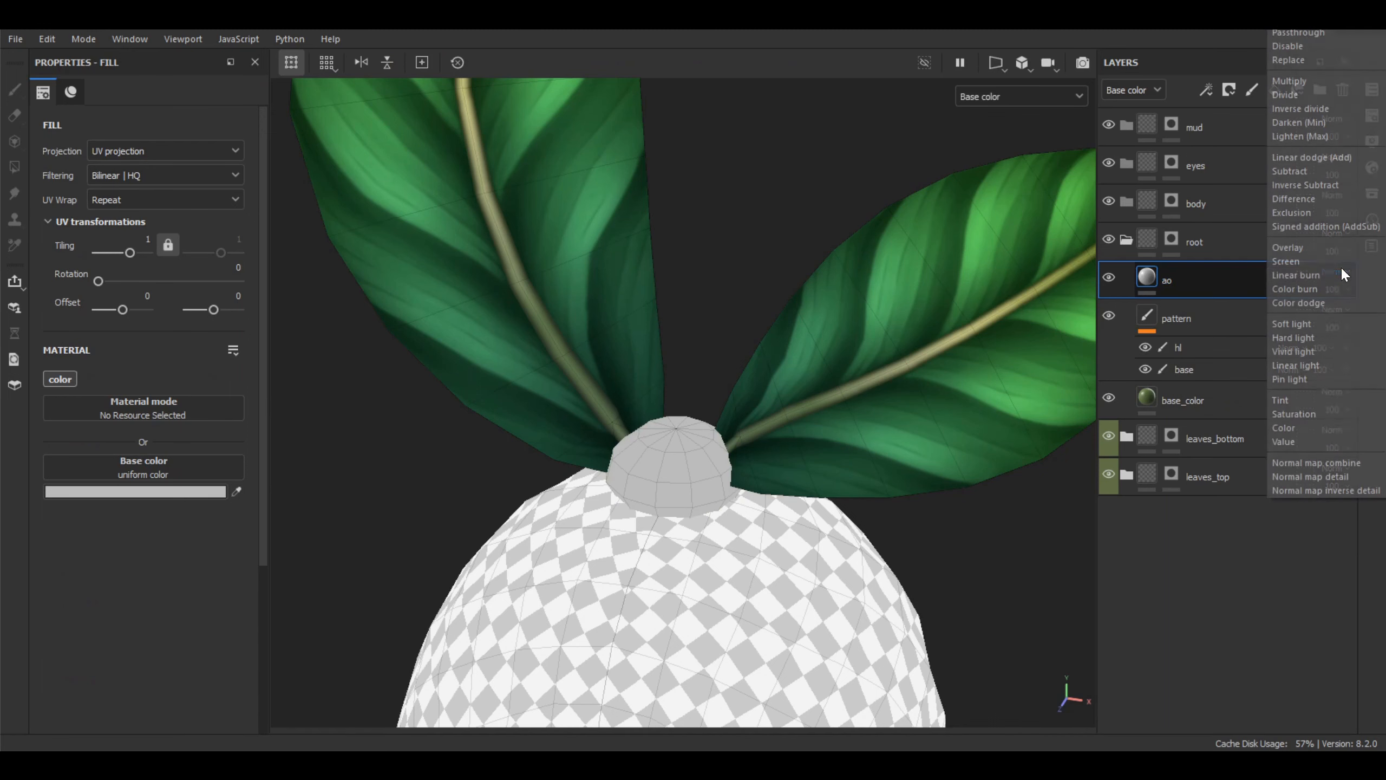
click(1303, 440)
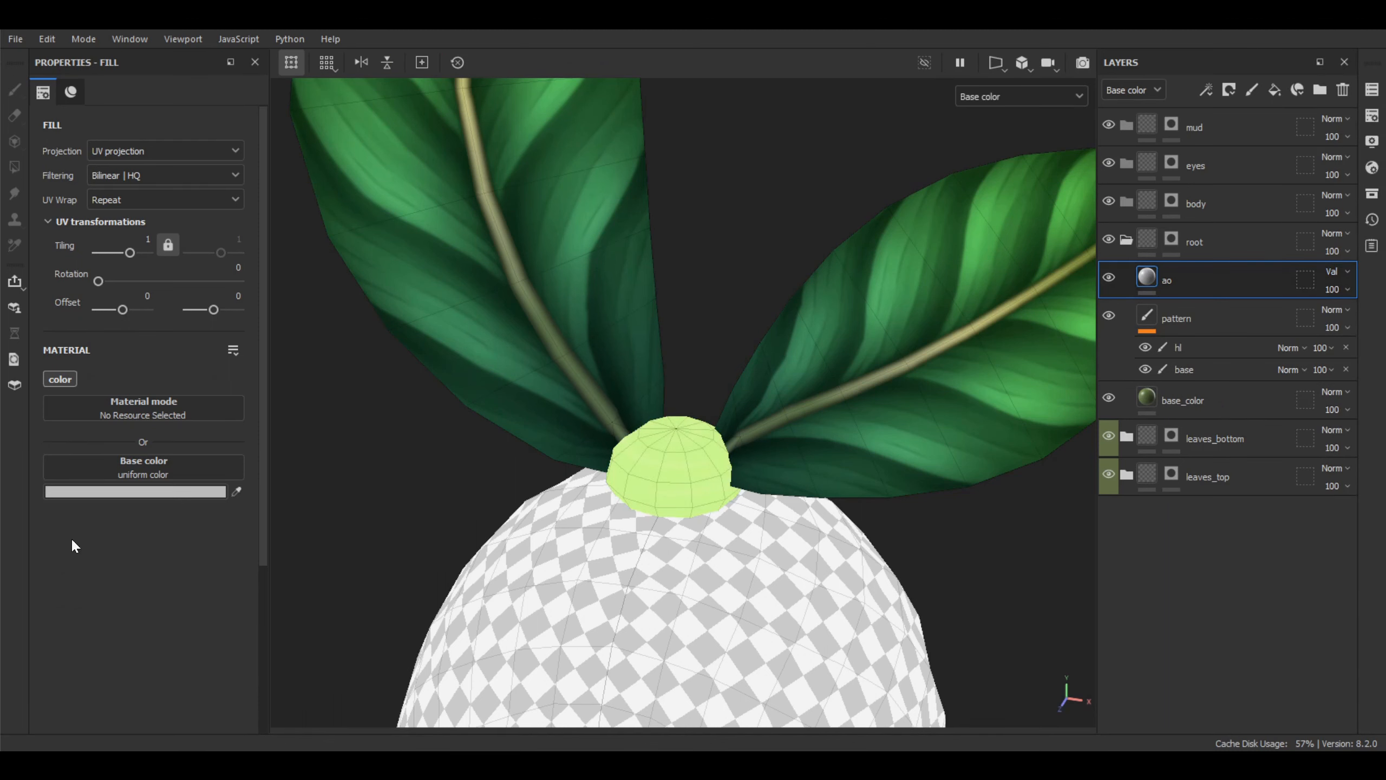
drag(118, 489, 99, 702)
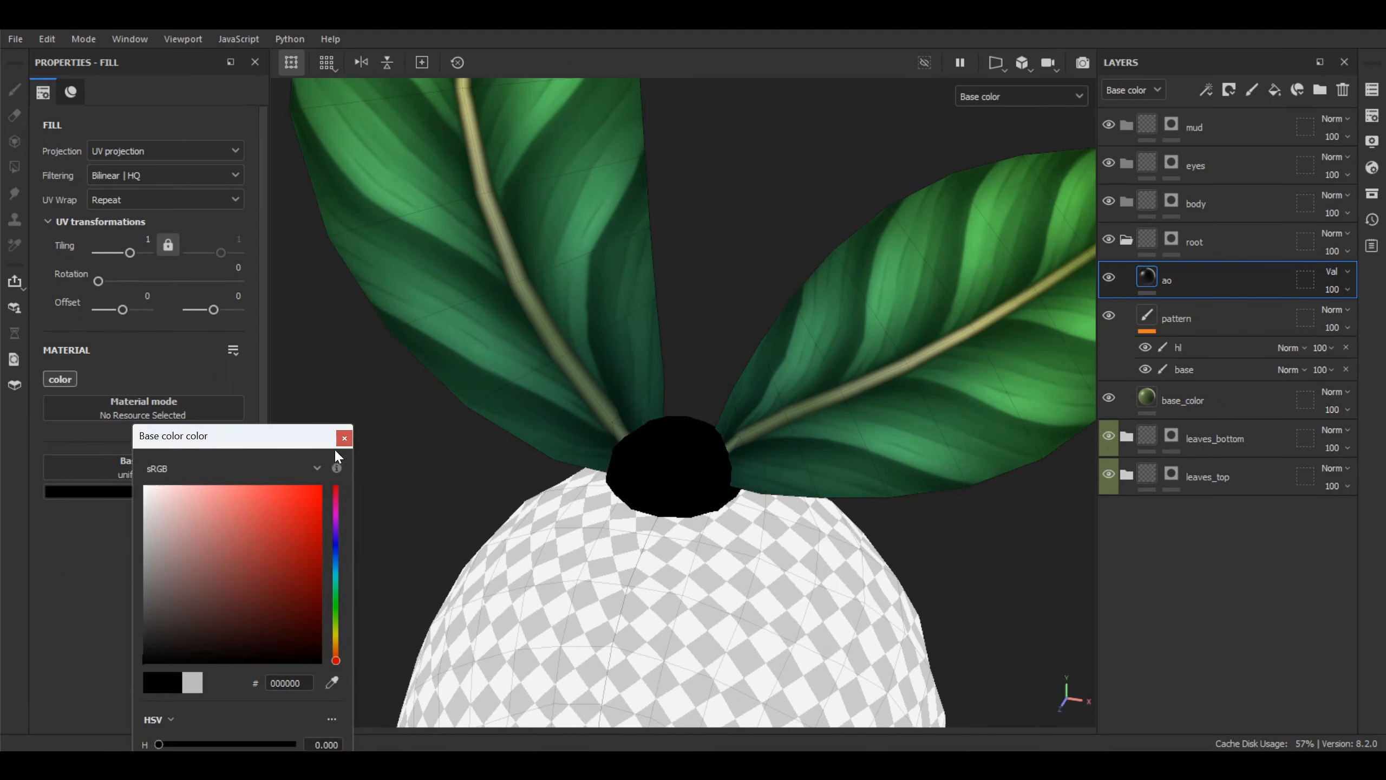
Add a black mask to the ao layer
right_click(1148, 275)
click(1213, 39)
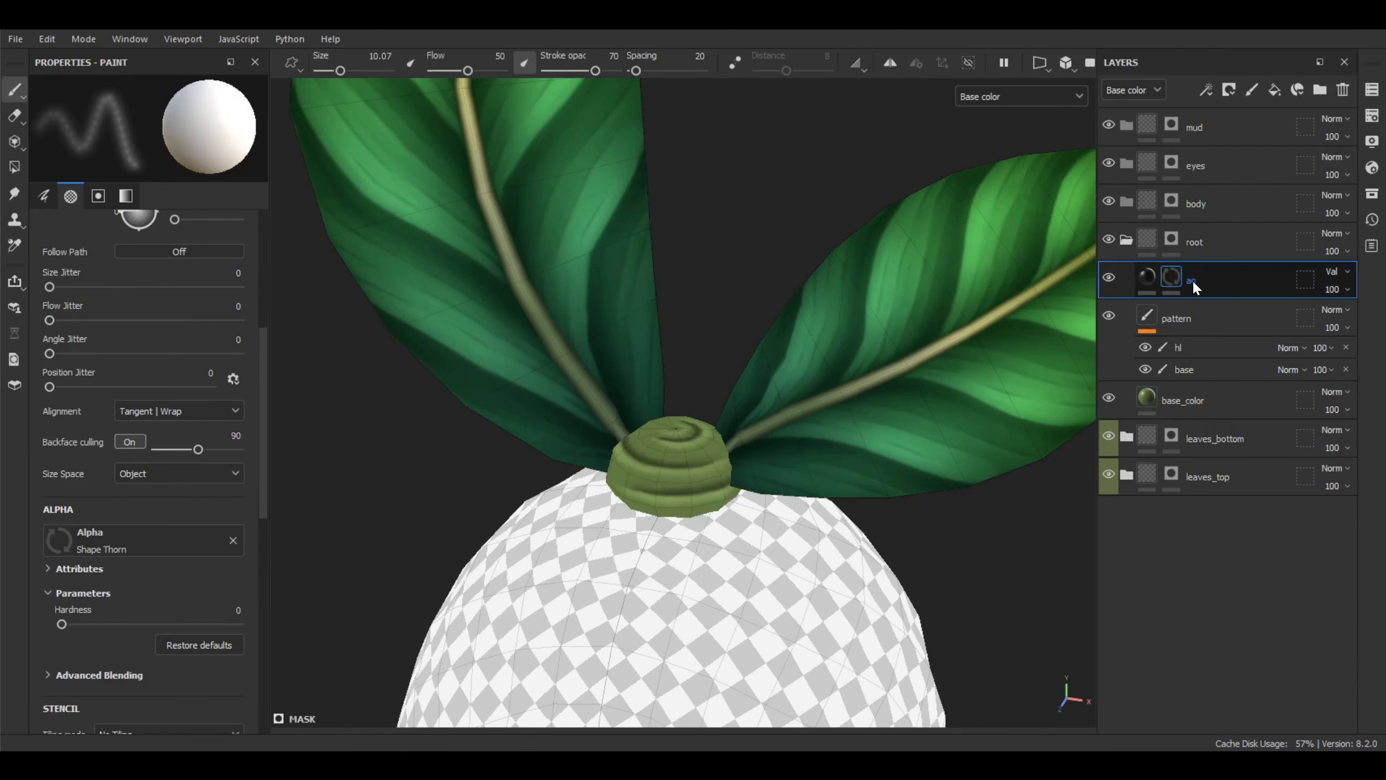
scroll(649, 473, up, 3)
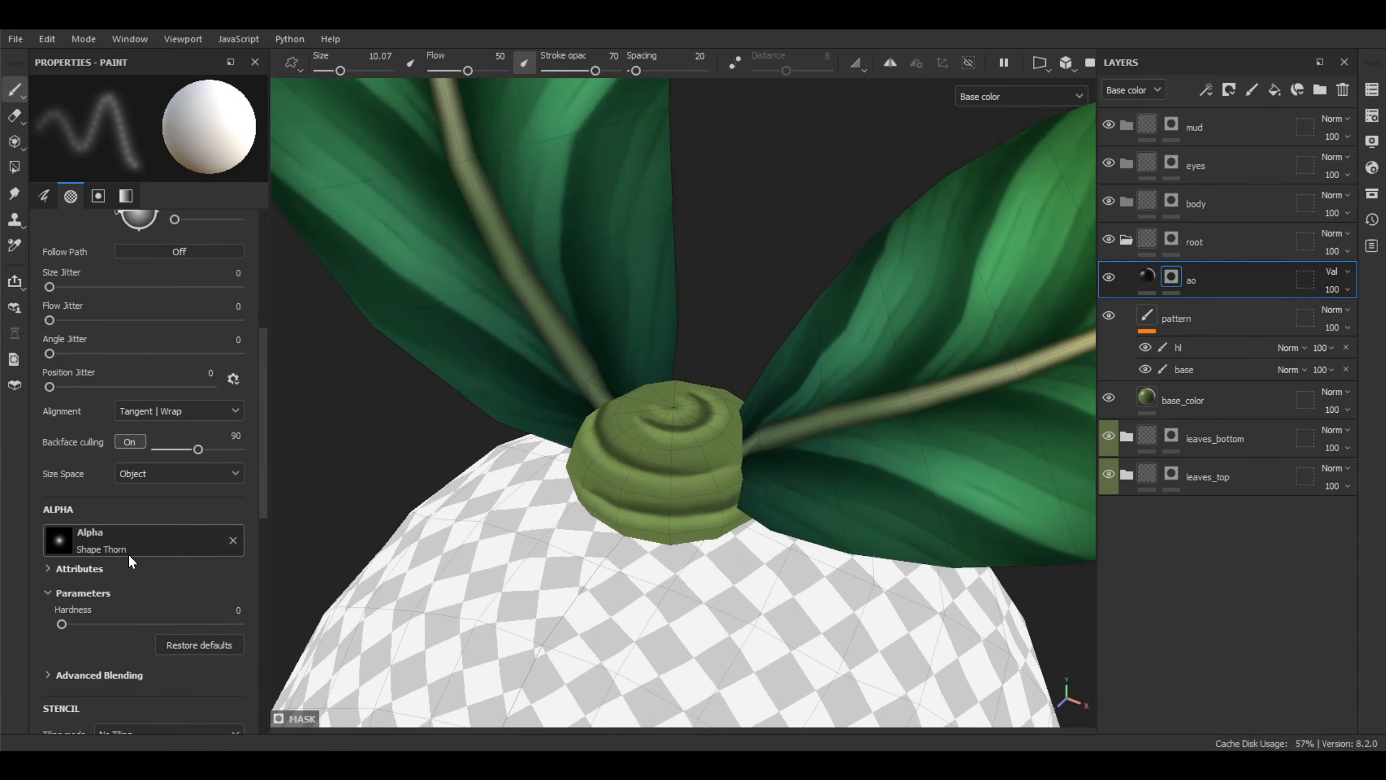
Choose the HP_base brush and set its alpha to Shape Thorn
click(1371, 193)
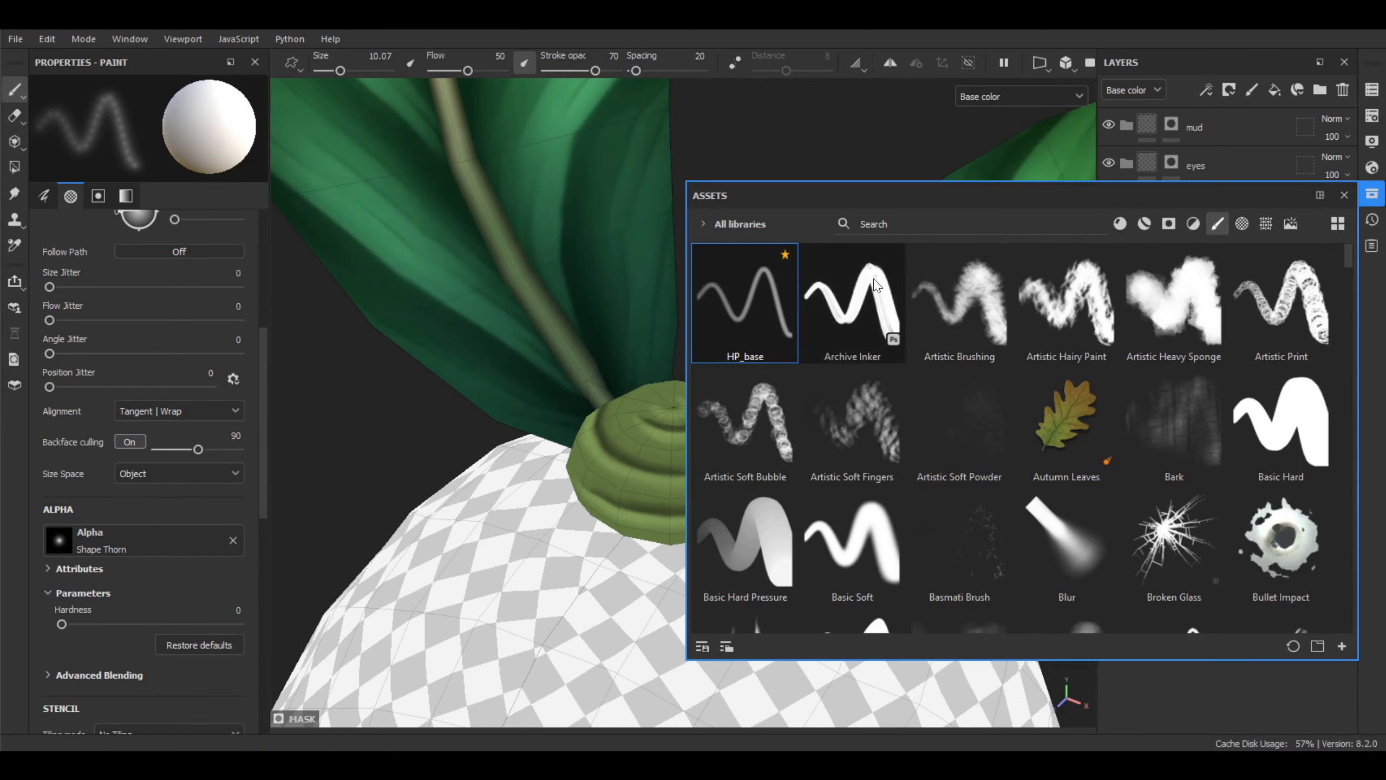
click(766, 301)
click(1345, 194)
alt+middle_drag(704, 414, 677, 340)
click(115, 543)
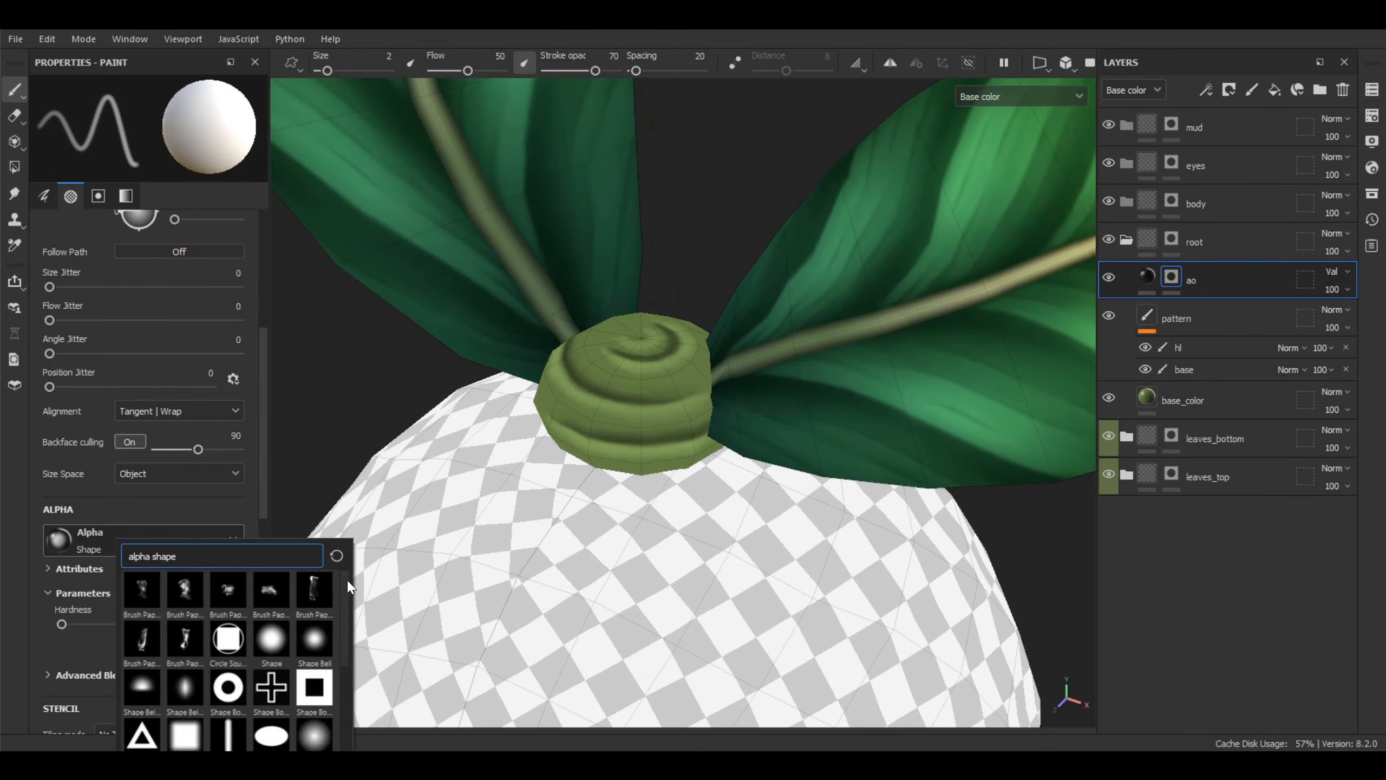
scroll(338, 599, down, 5)
click(229, 685)
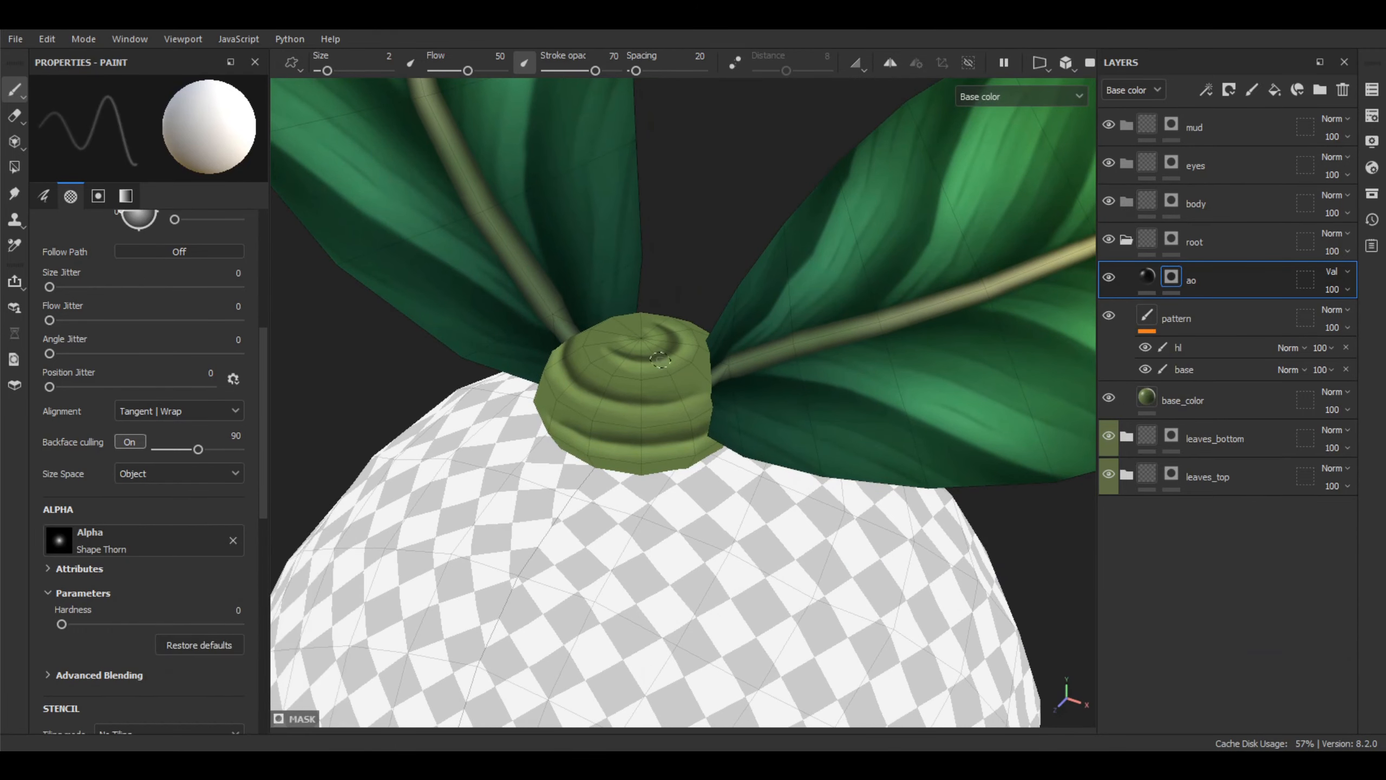
Try painting soft ao shading on the root around the leaf junctions with a brush size of 6.06
scroll(660, 359, up, 5)
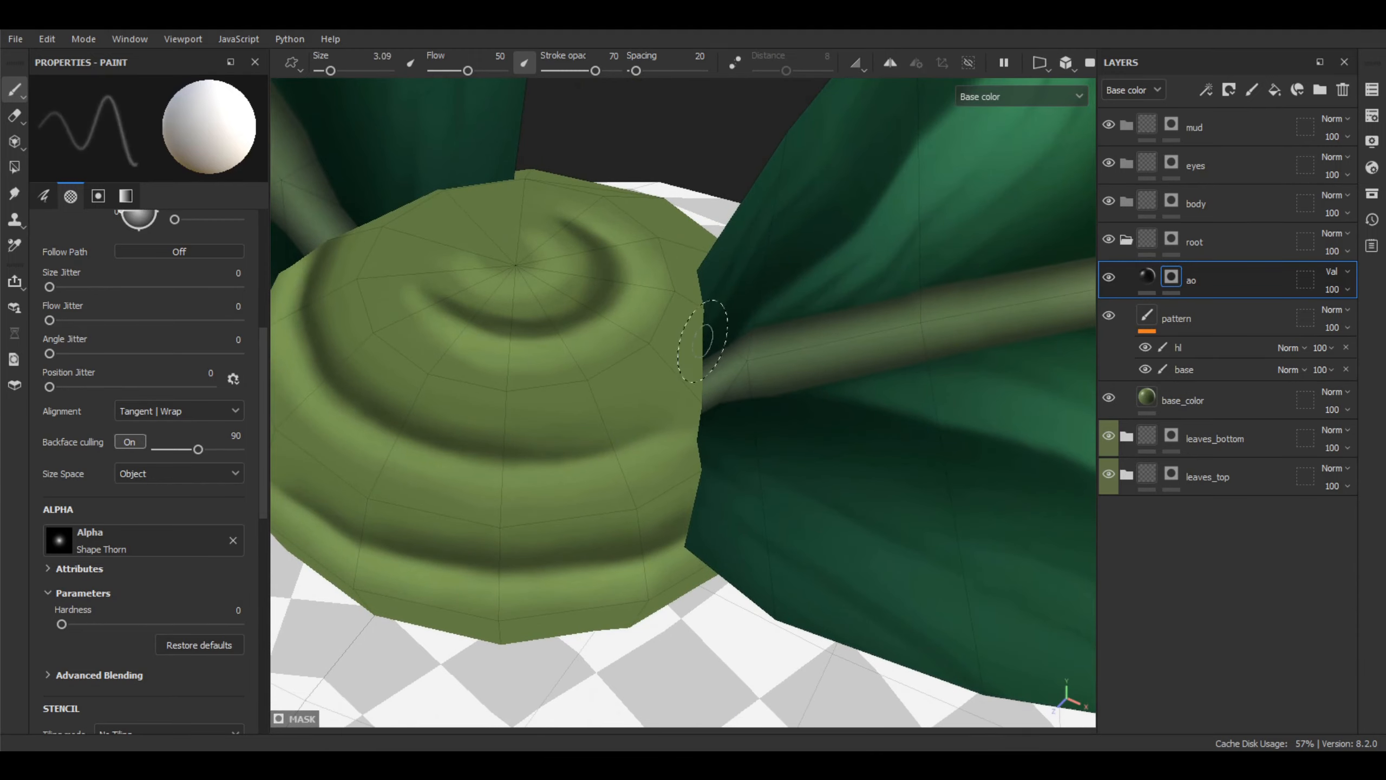
scroll(724, 369, down, 4)
alt+drag(723, 368, 716, 334)
alt+middle_drag(785, 367, 756, 400)
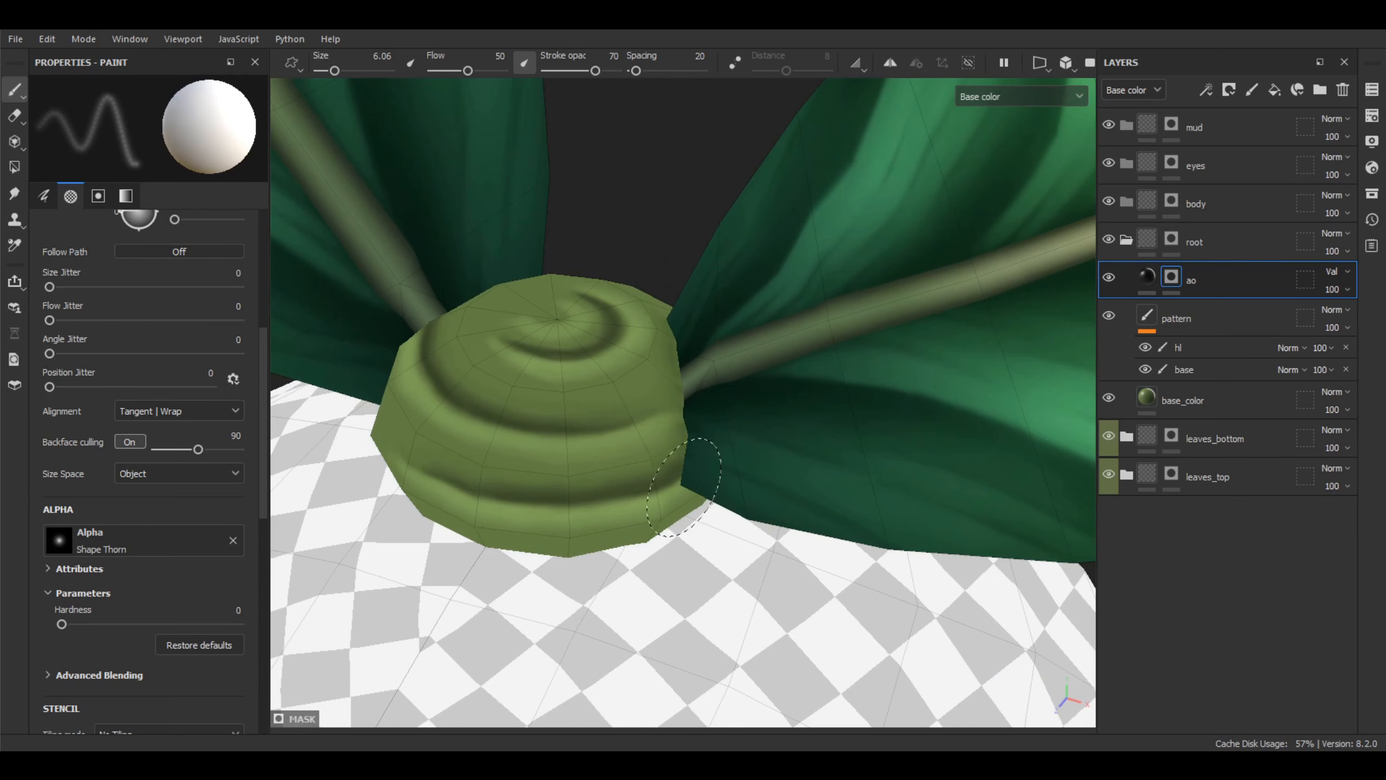
mouse_move(679, 316)
alt+mouse_down()
mouse_move(495, 383)
mouse_move(424, 458)
mouse_move(621, 393)
mouse_move(693, 346)
mouse_move(683, 382)
mouse_move(669, 362)
mouse_move(648, 413)
alt+mouse_up()
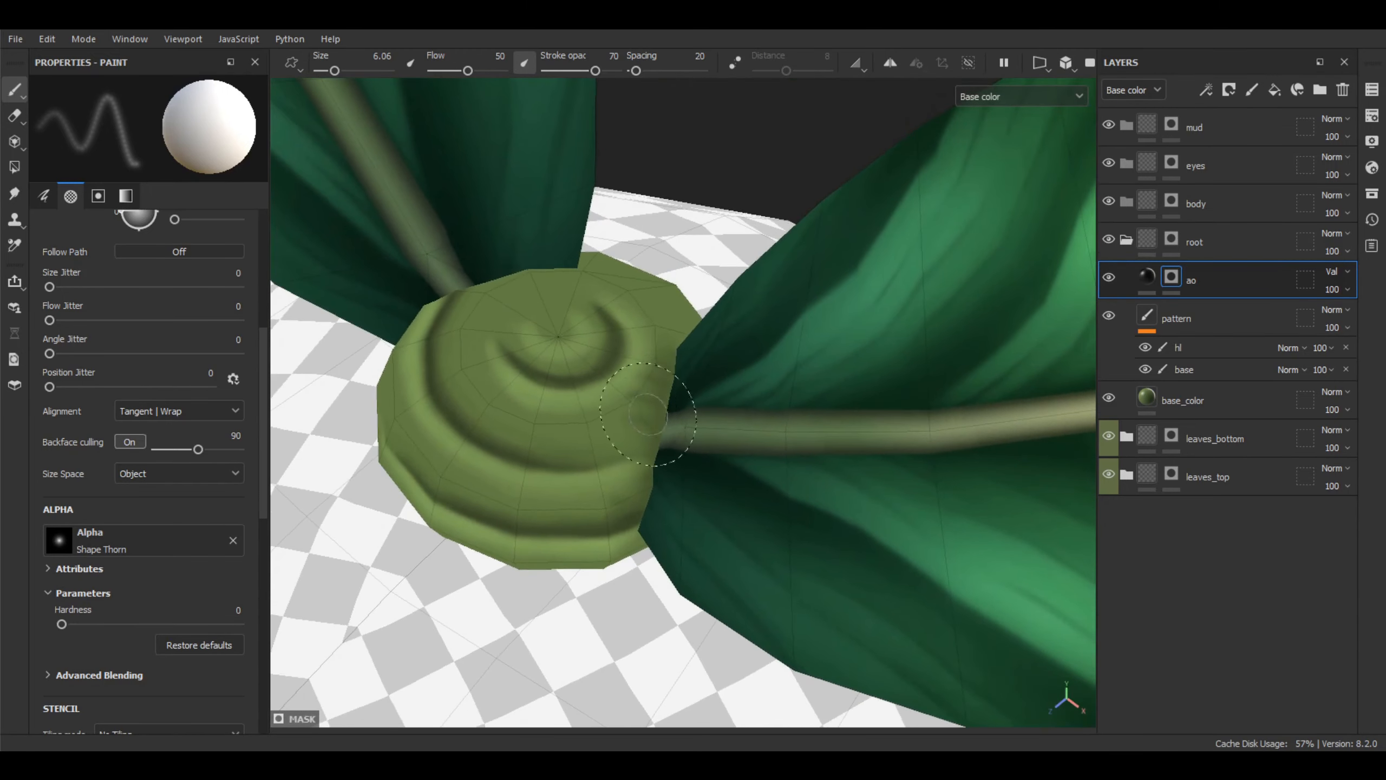
alt+drag(694, 505, 624, 459)
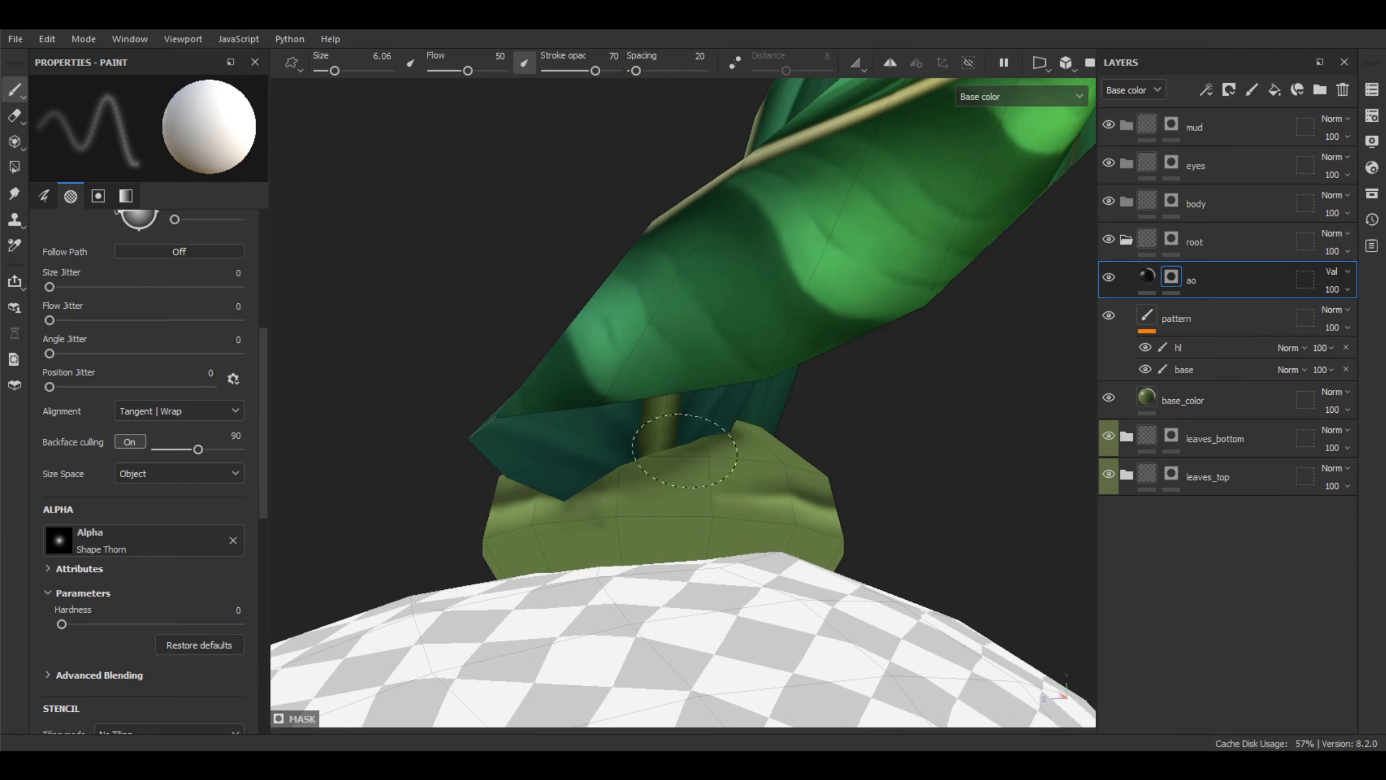
alt+drag(648, 440, 660, 532)
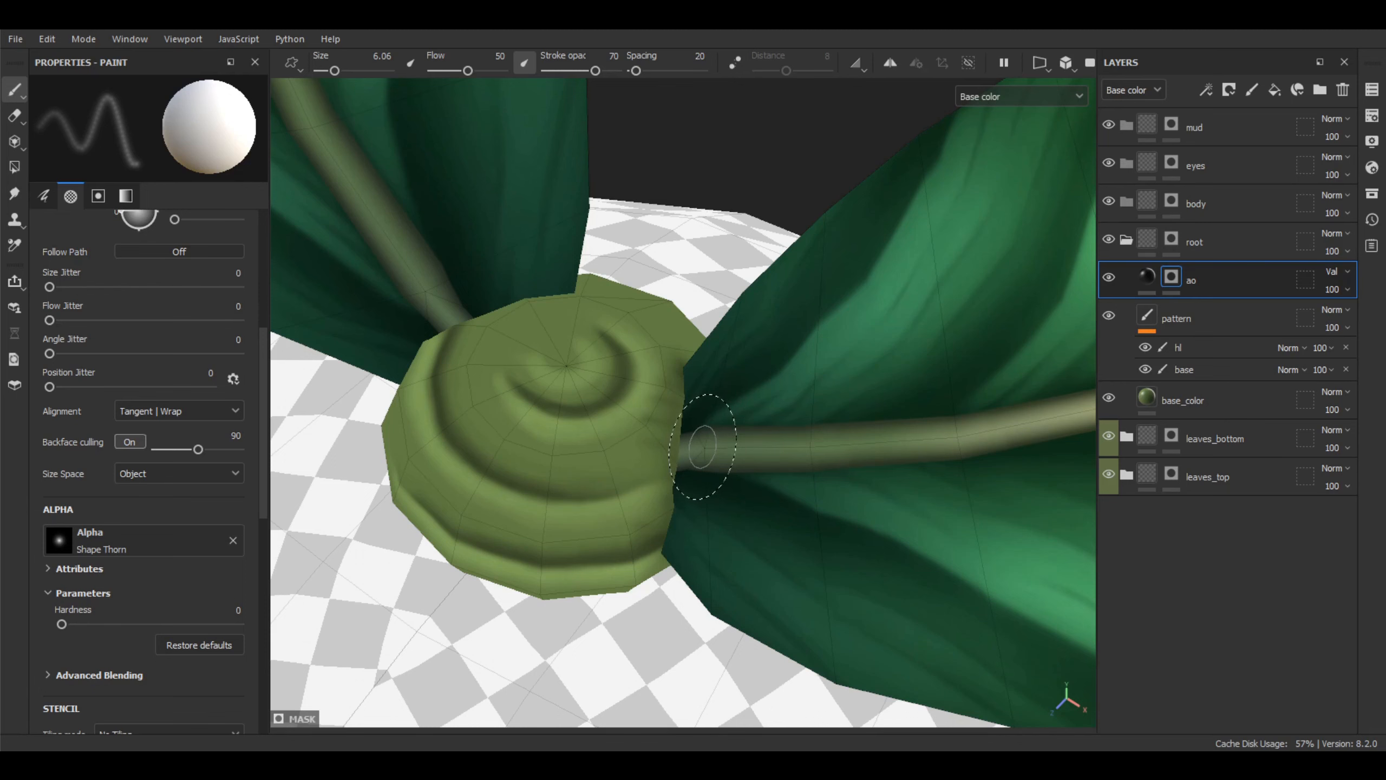
alt+drag(703, 446, 717, 387)
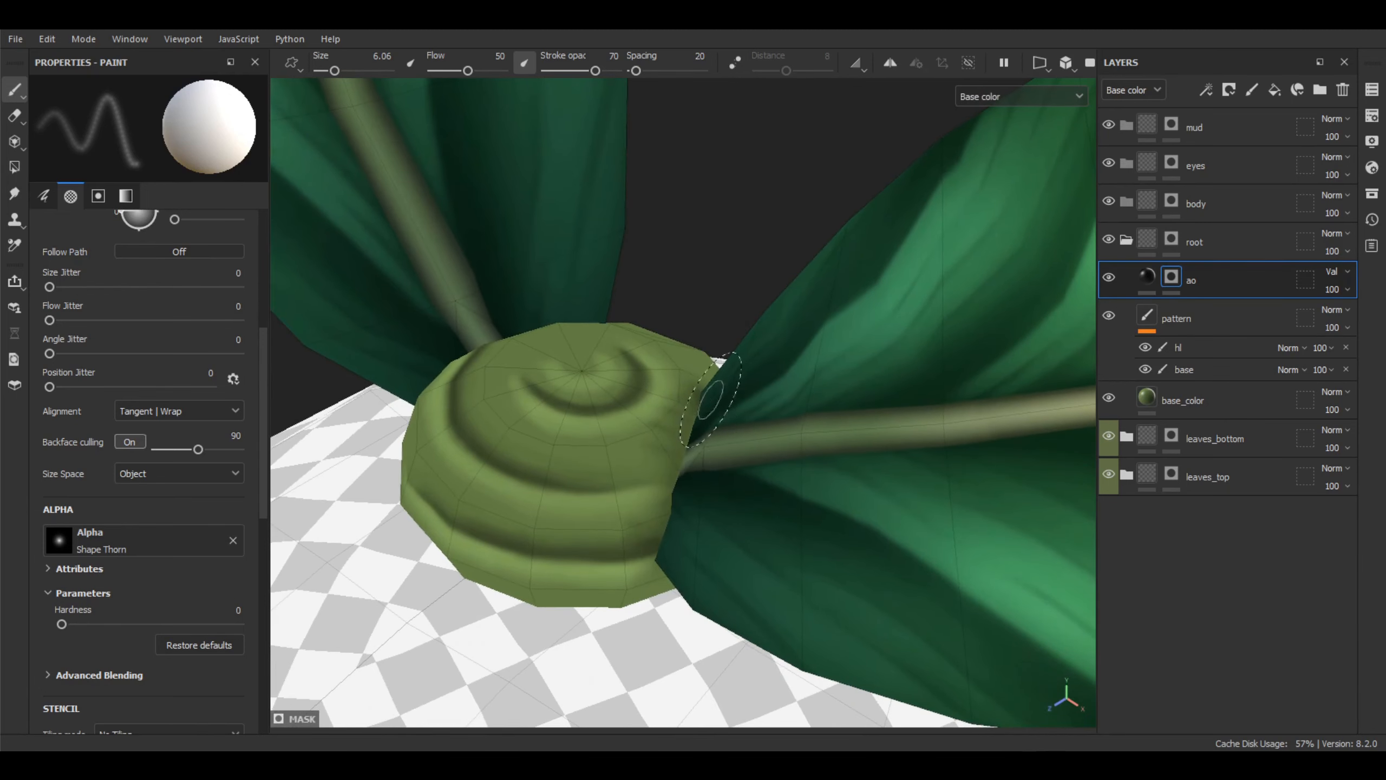
alt+drag(671, 494, 656, 473)
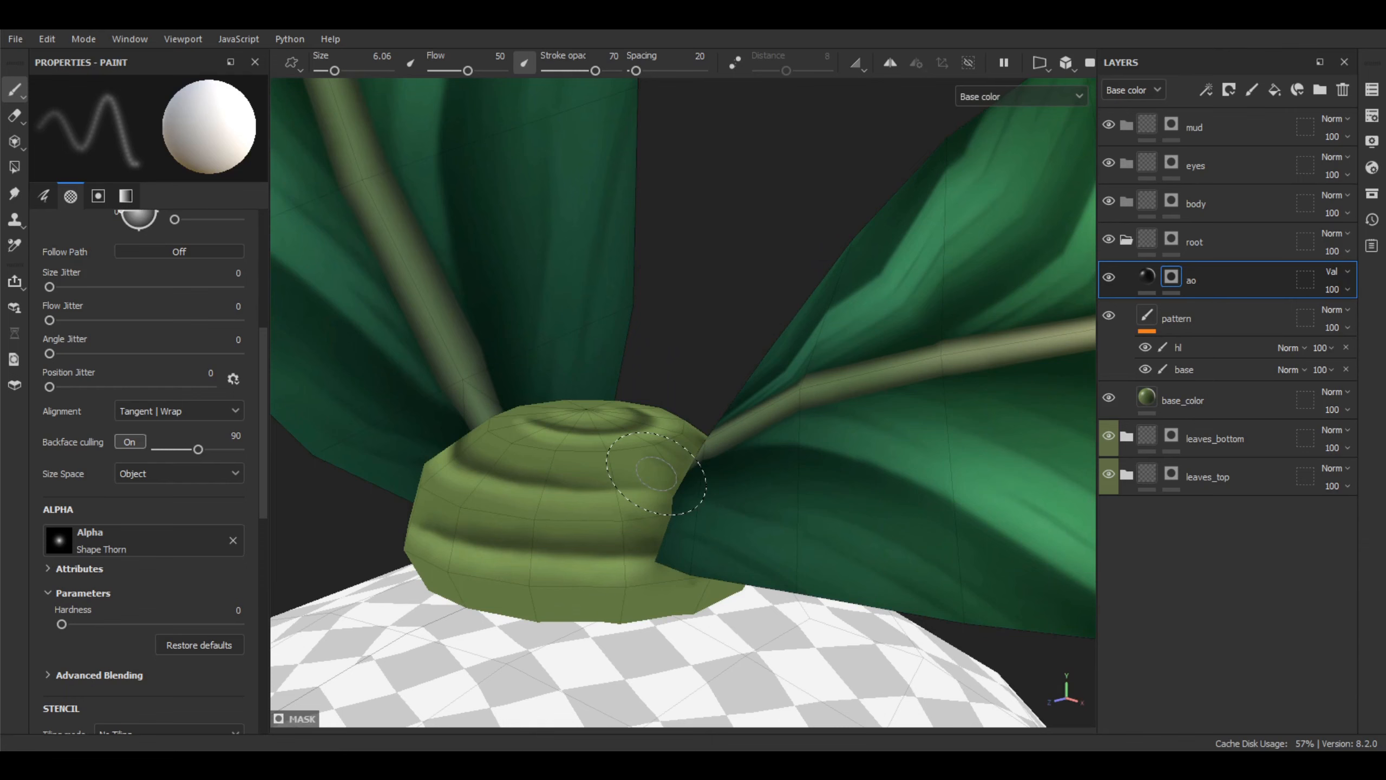
mouse_move(687, 480)
alt+mouse_down()
mouse_move(705, 496)
mouse_move(699, 409)
mouse_move(724, 452)
mouse_move(694, 440)
mouse_move(715, 434)
alt+mouse_up()
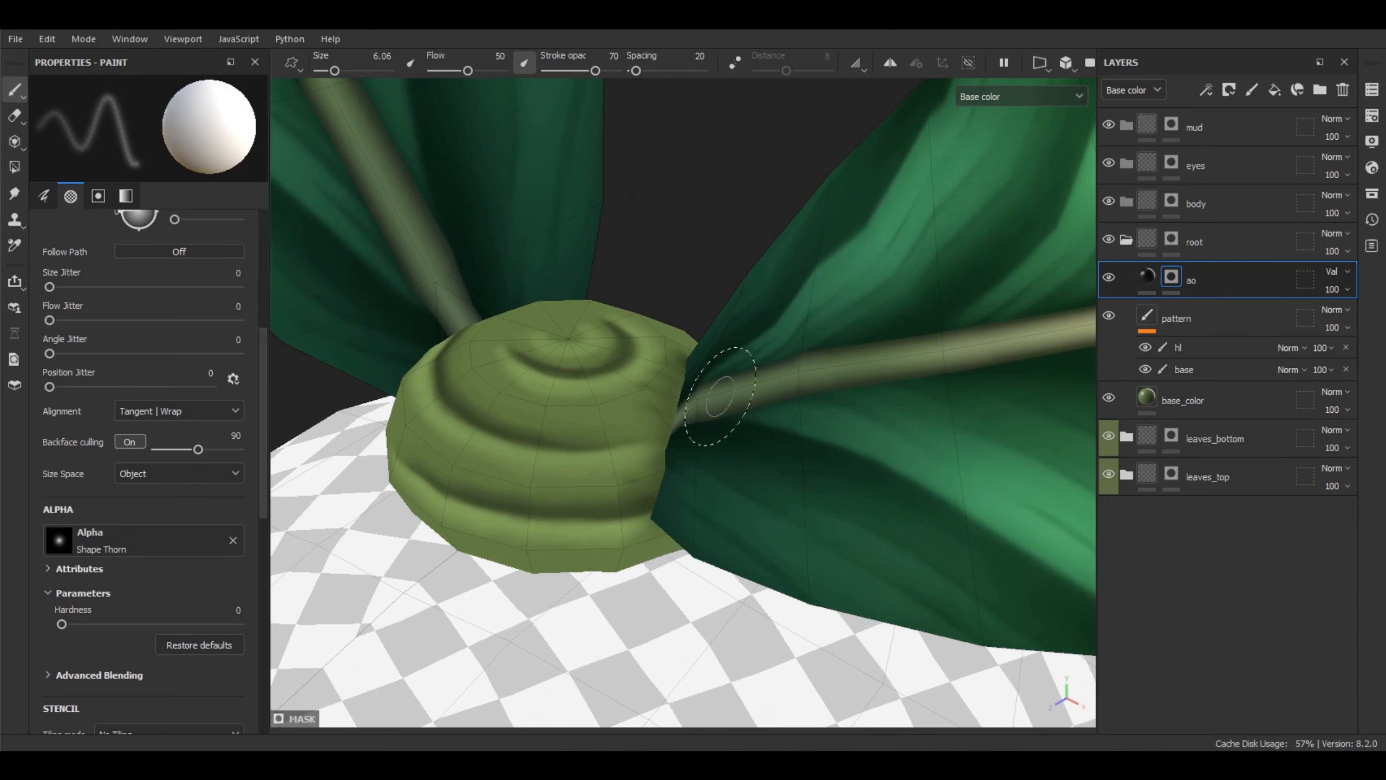
mouse_move(717, 387)
alt+mouse_down()
mouse_move(650, 356)
mouse_move(906, 343)
alt+mouse_up()
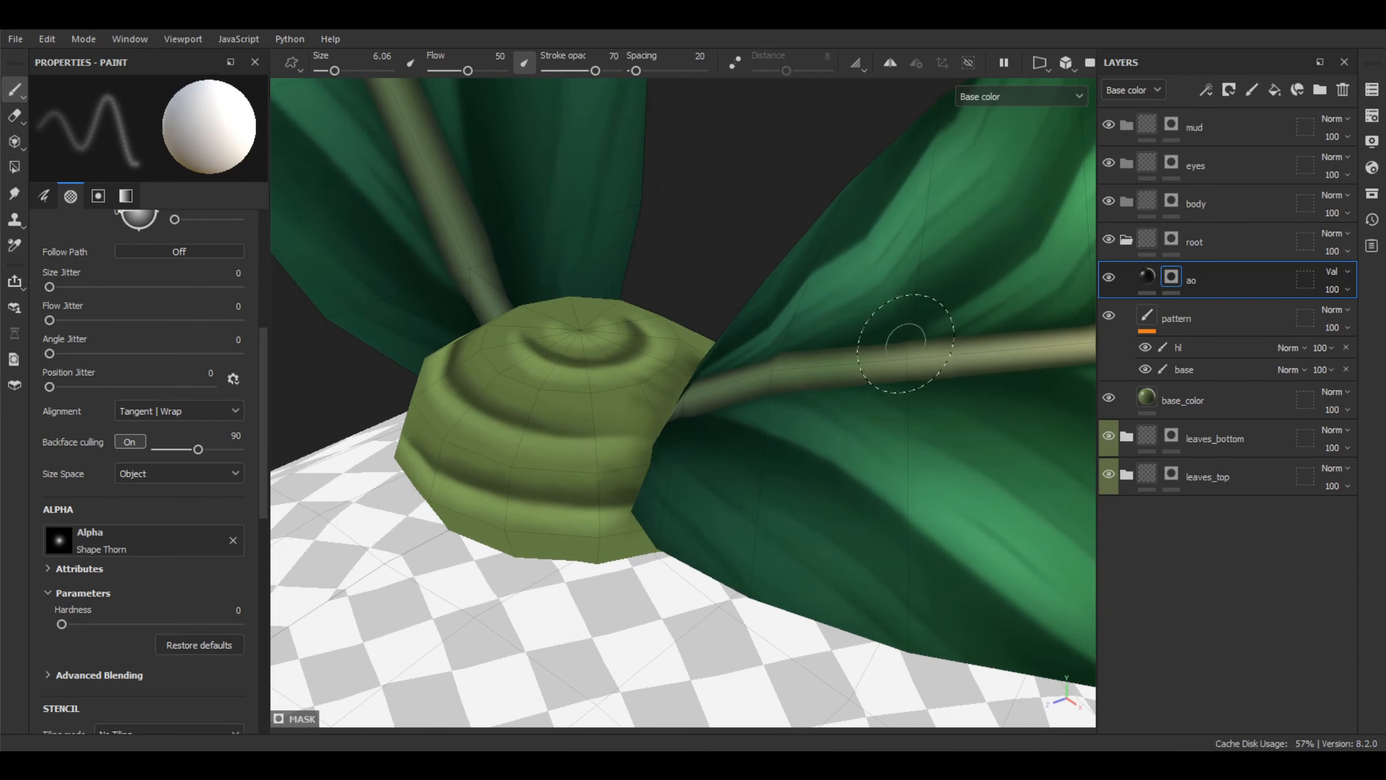
Clear the ao layer's mask and add a paint effect to it
right_click(1170, 274)
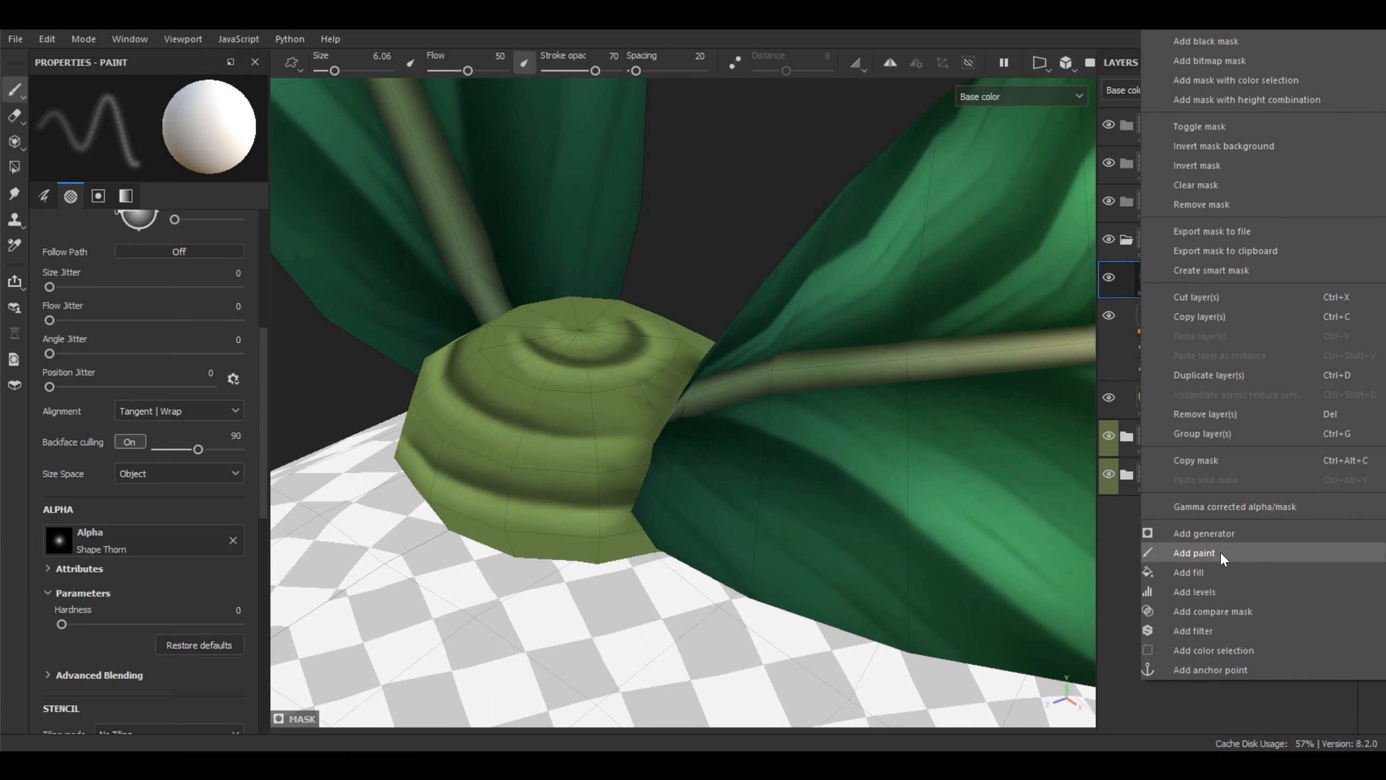
click(1165, 275)
right_click(1168, 274)
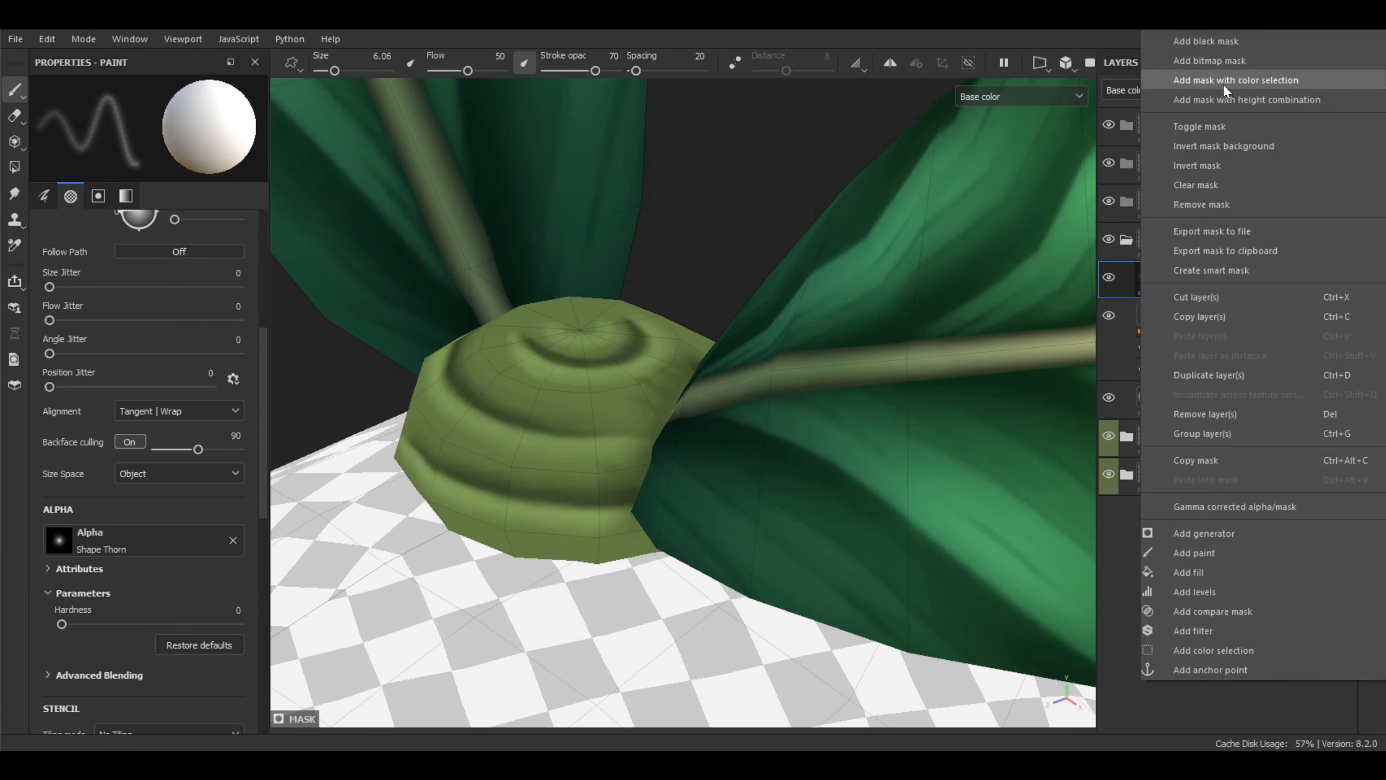
click(1220, 183)
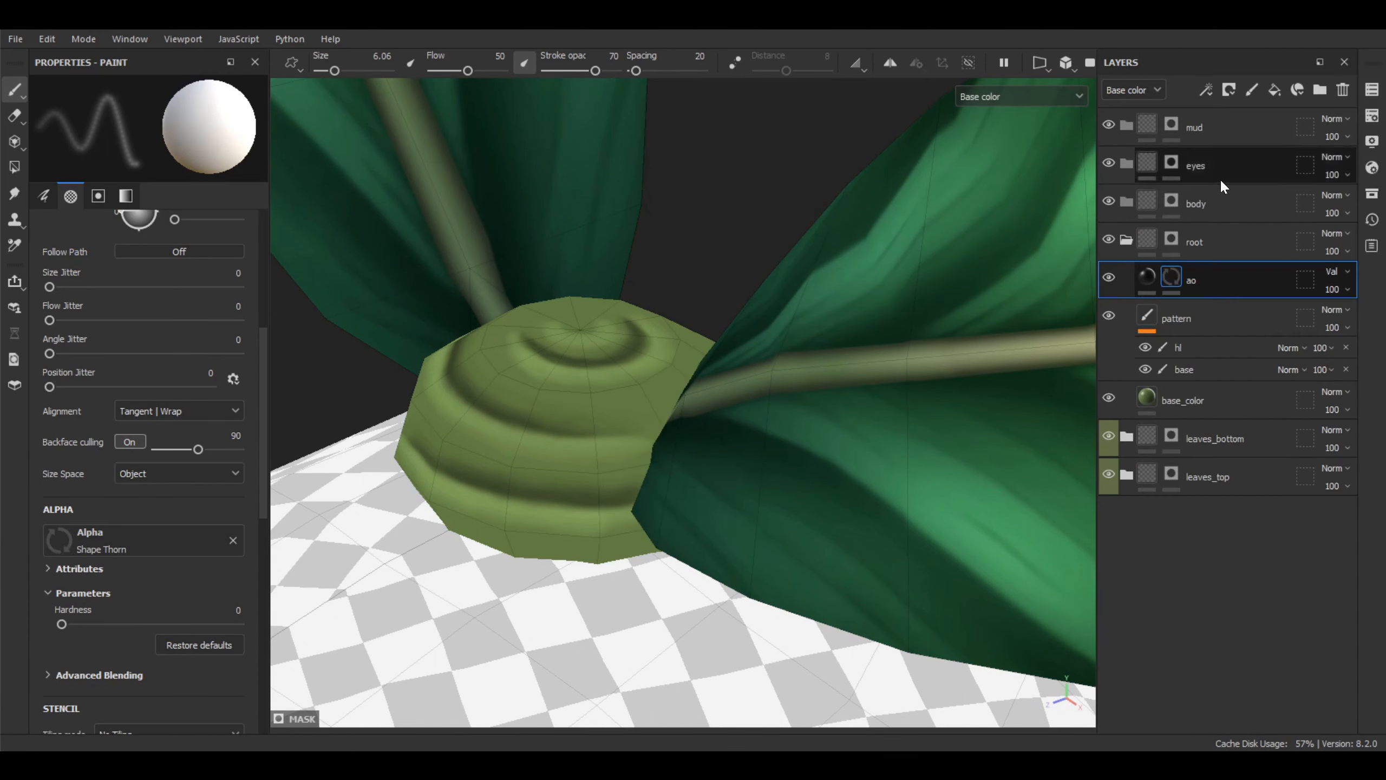
right_click(1176, 269)
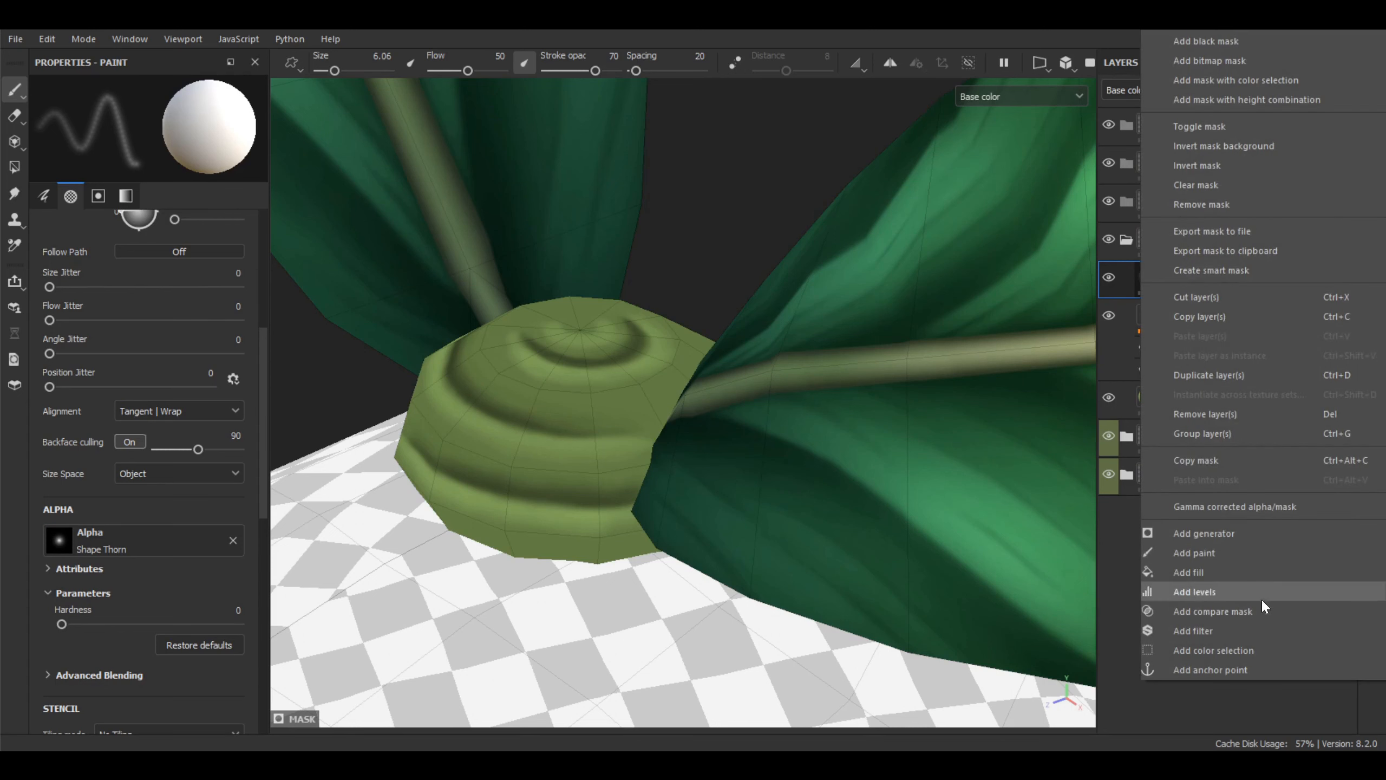
click(1212, 551)
Set the brush spacing to 5, the size to 1.06 and the alpha hardness to 0.02
scroll(645, 95, up, 4)
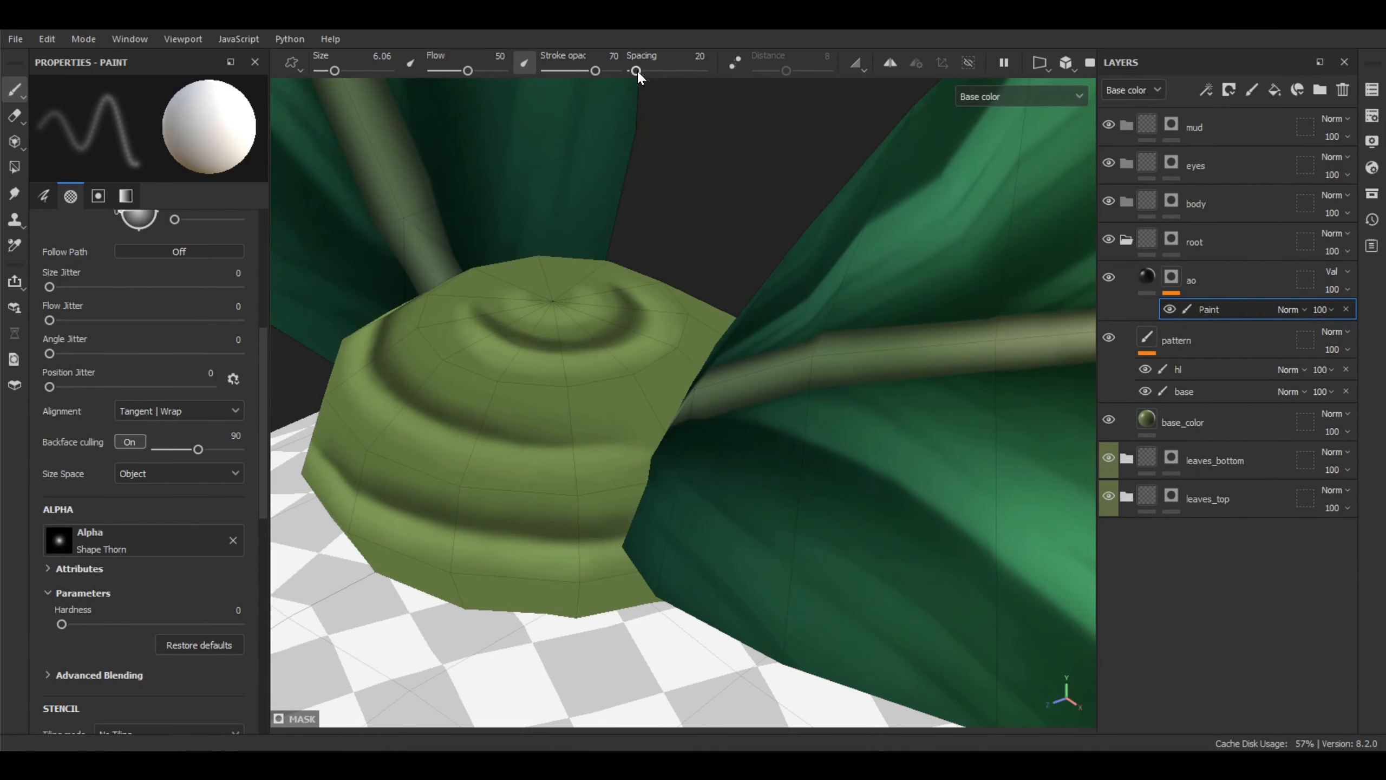
drag(637, 71, 633, 71)
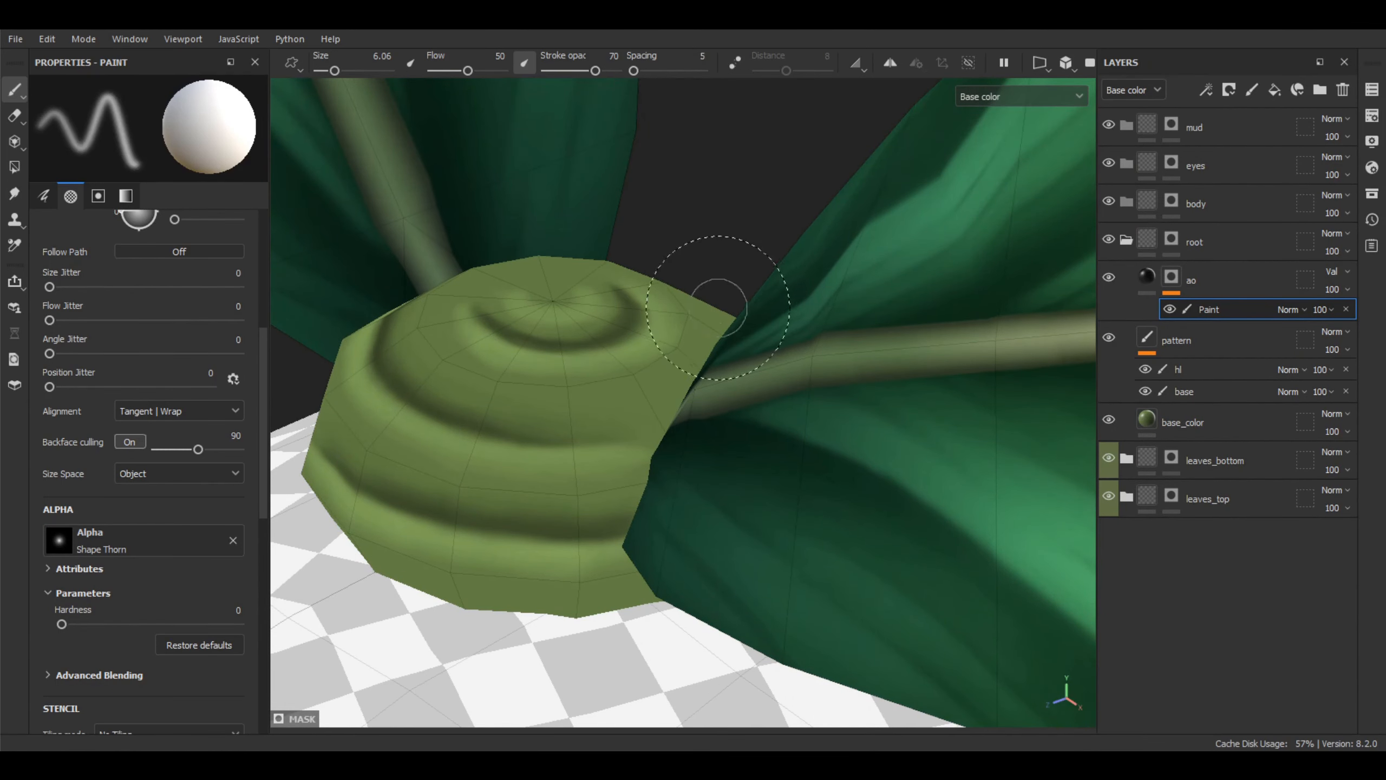
middle_drag(720, 248, 758, 402)
ctrl+right_drag(805, 384, 734, 388)
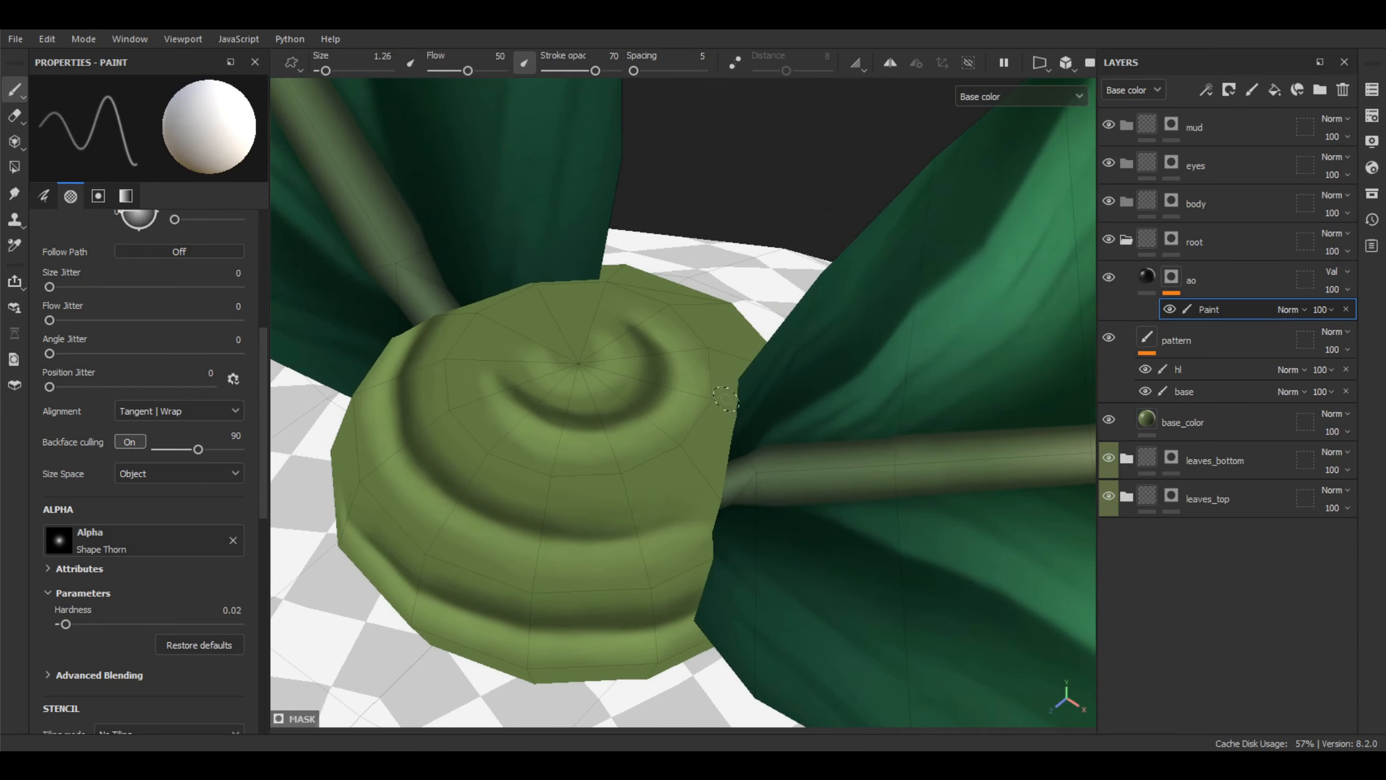
mouse_move(734, 389)
alt+mouse_down()
mouse_move(733, 324)
mouse_move(751, 322)
alt+mouse_up()
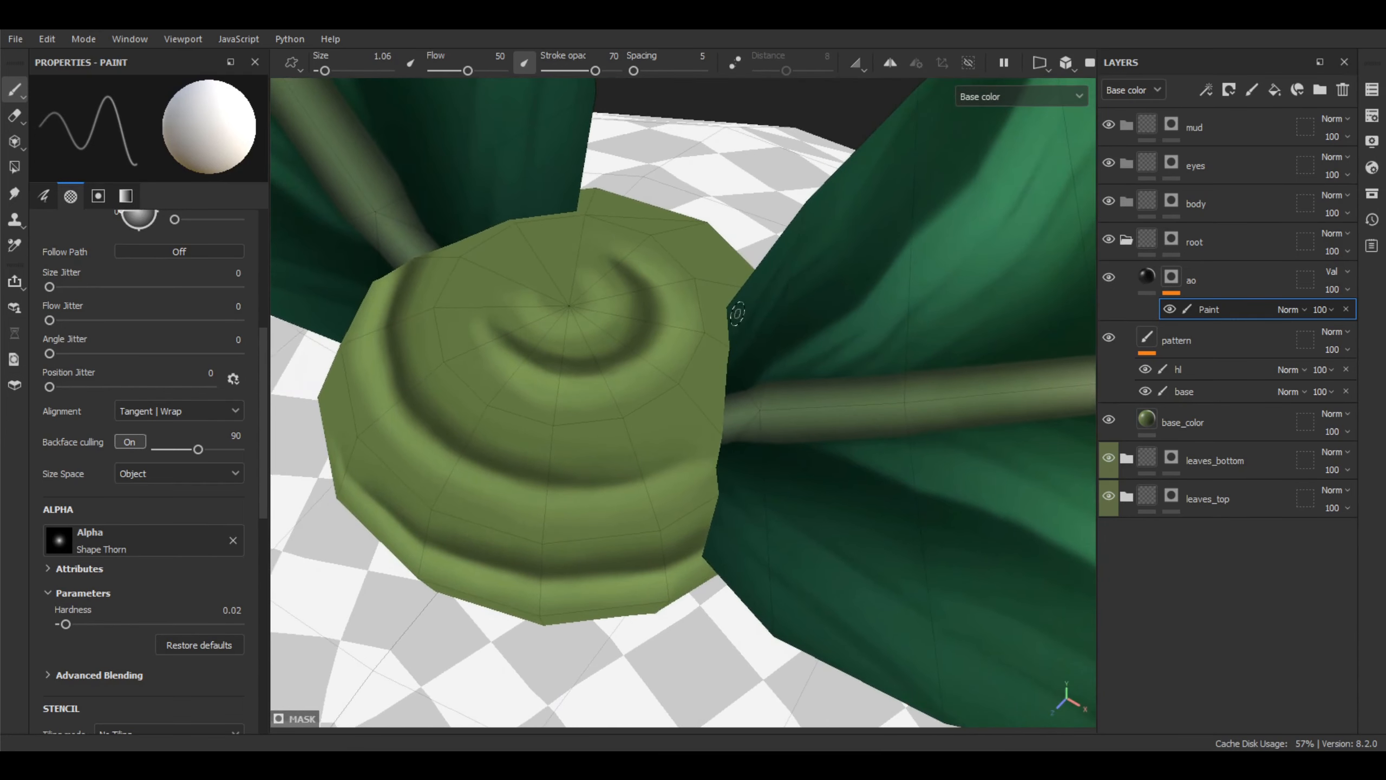
Paint a thin dark occlusion line on the root along the first leaf's edge and around its underside
scroll(737, 309, up, 4)
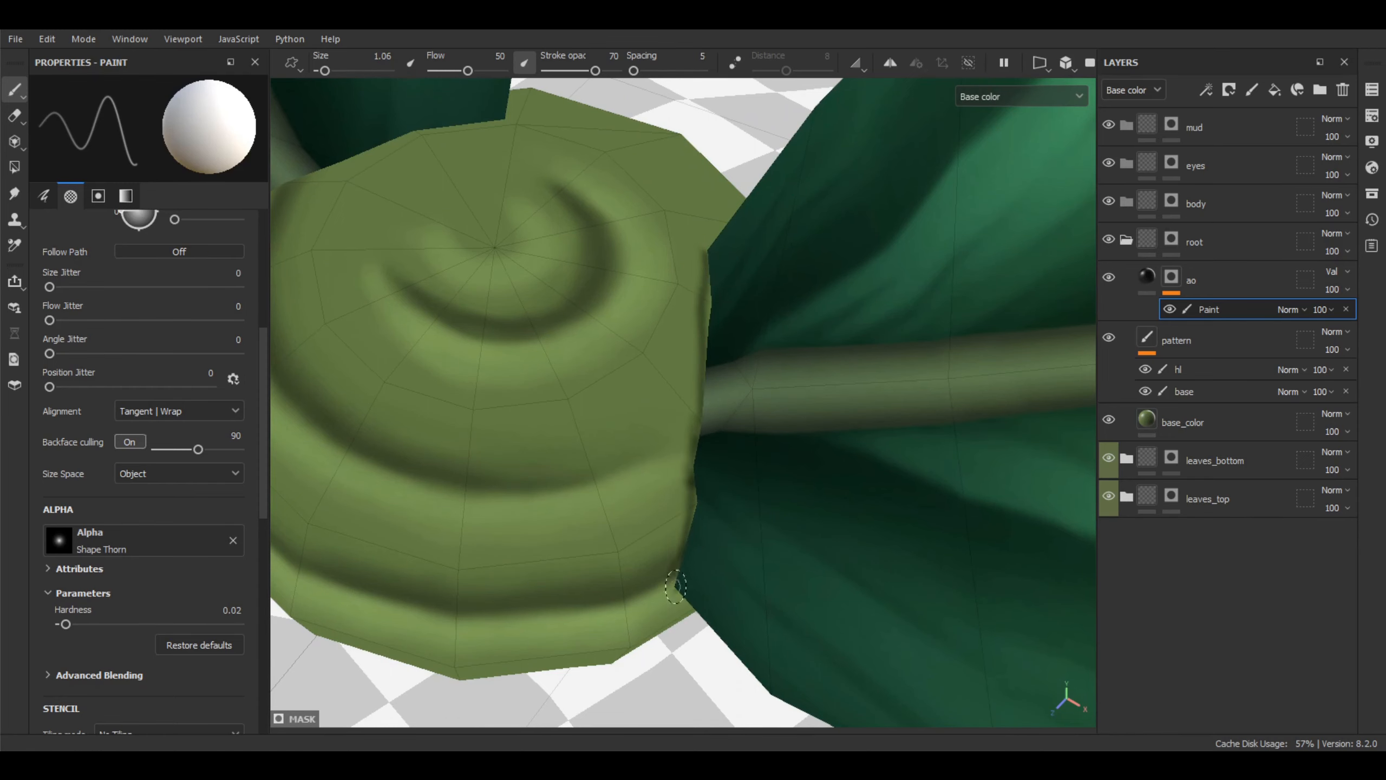
mouse_move(676, 586)
alt+mouse_down()
mouse_move(579, 403)
mouse_move(647, 434)
mouse_move(578, 440)
alt+mouse_up()
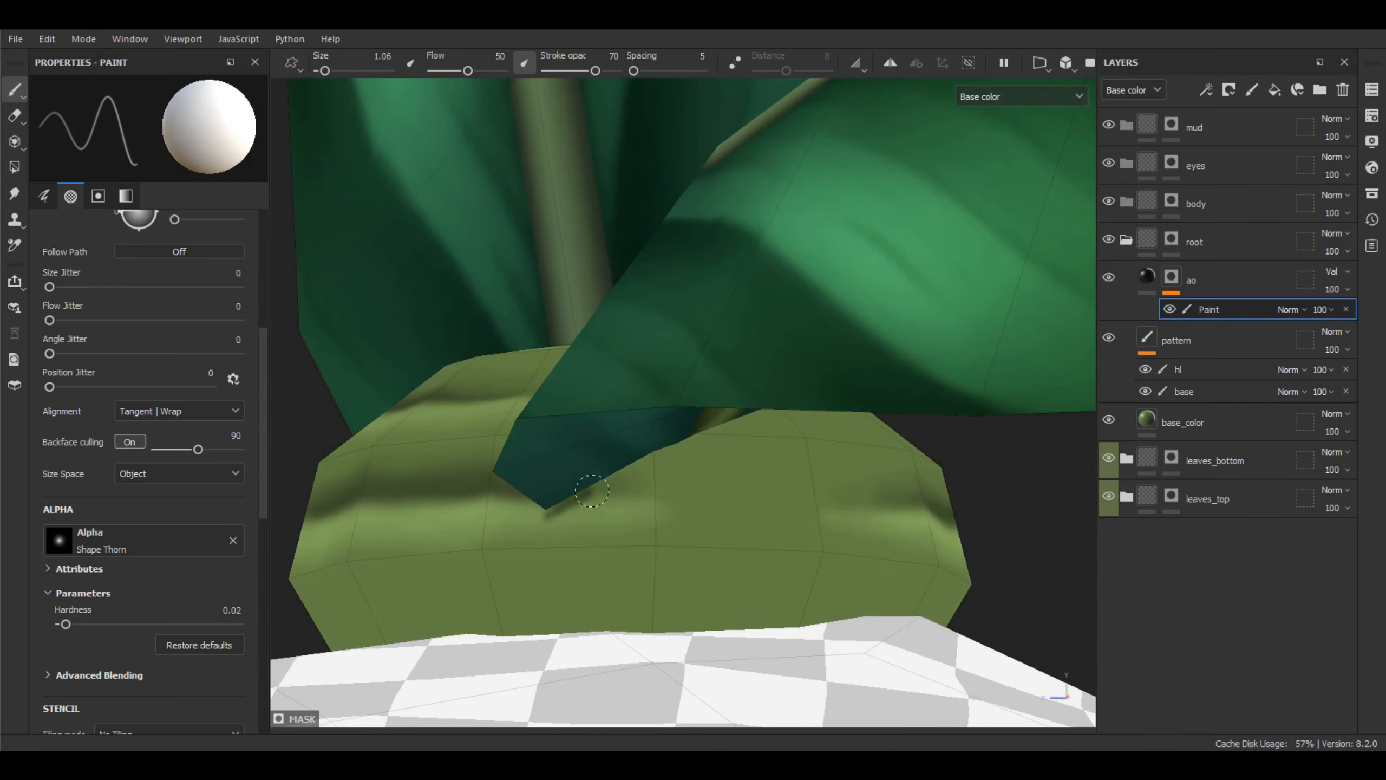
mouse_move(755, 419)
alt+mouse_down()
mouse_move(679, 476)
mouse_move(641, 451)
alt+mouse_up()
Paint the same thin occlusion line on the root all around the base of the second leaf
mouse_move(763, 397)
alt+mouse_down()
mouse_move(653, 412)
mouse_move(829, 377)
mouse_move(866, 294)
mouse_move(924, 250)
alt+mouse_up()
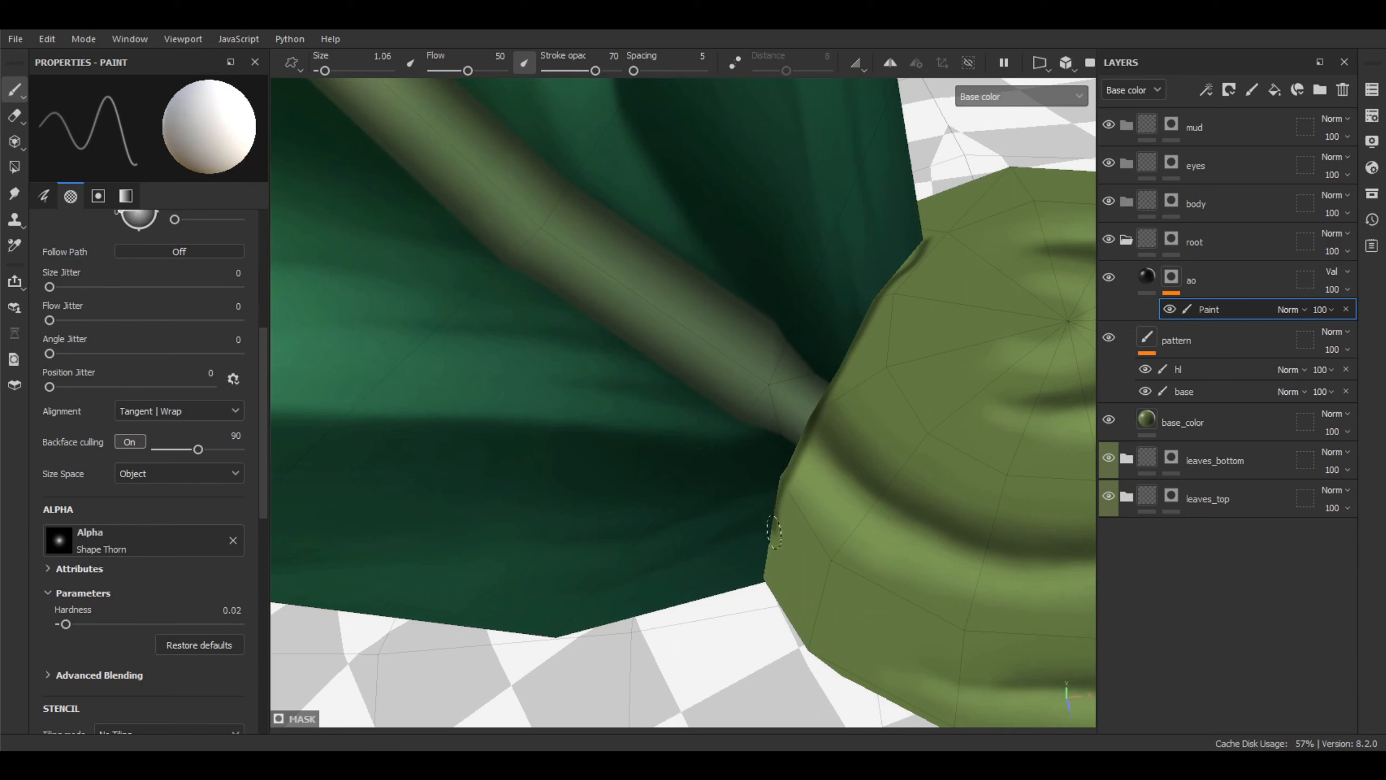
mouse_move(767, 575)
alt+mouse_down()
mouse_move(975, 369)
mouse_move(868, 569)
mouse_move(764, 482)
alt+mouse_up()
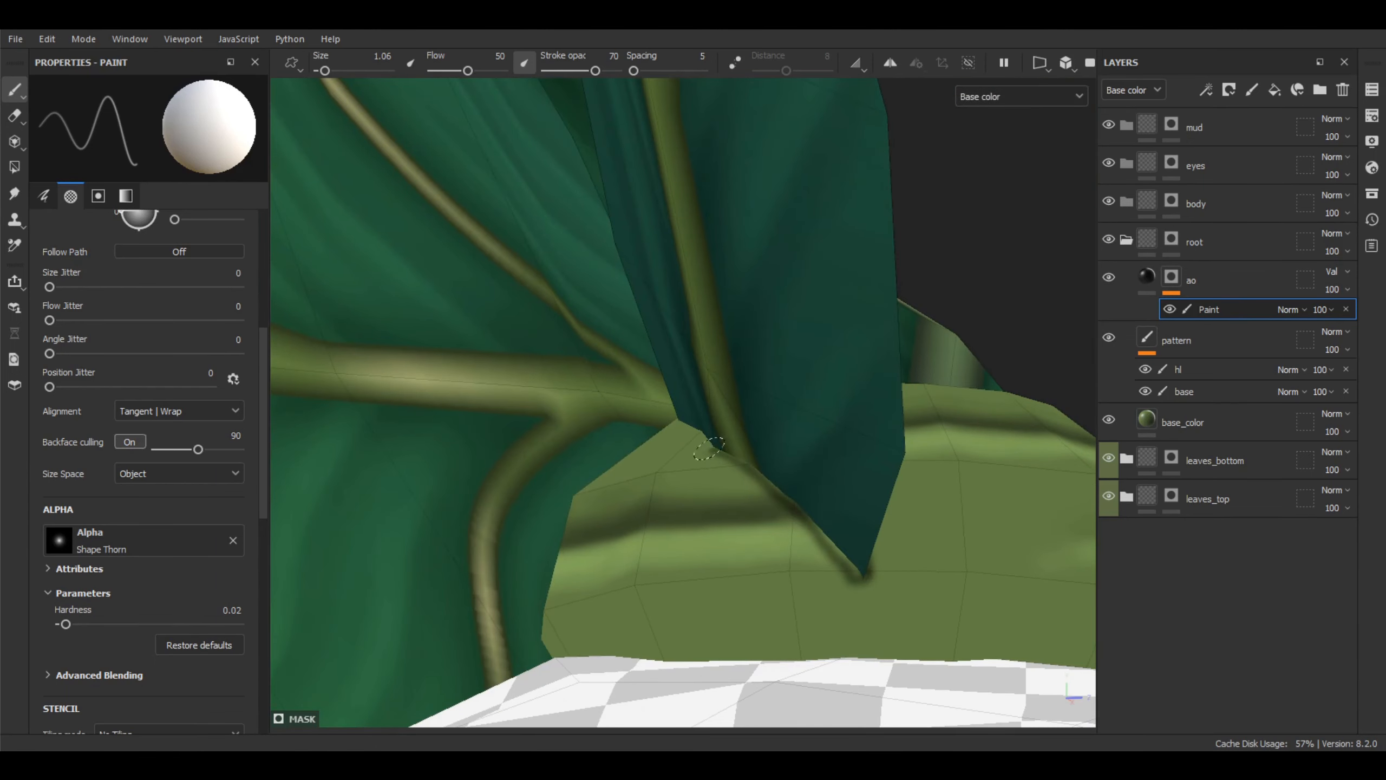
alt+drag(693, 432, 825, 486)
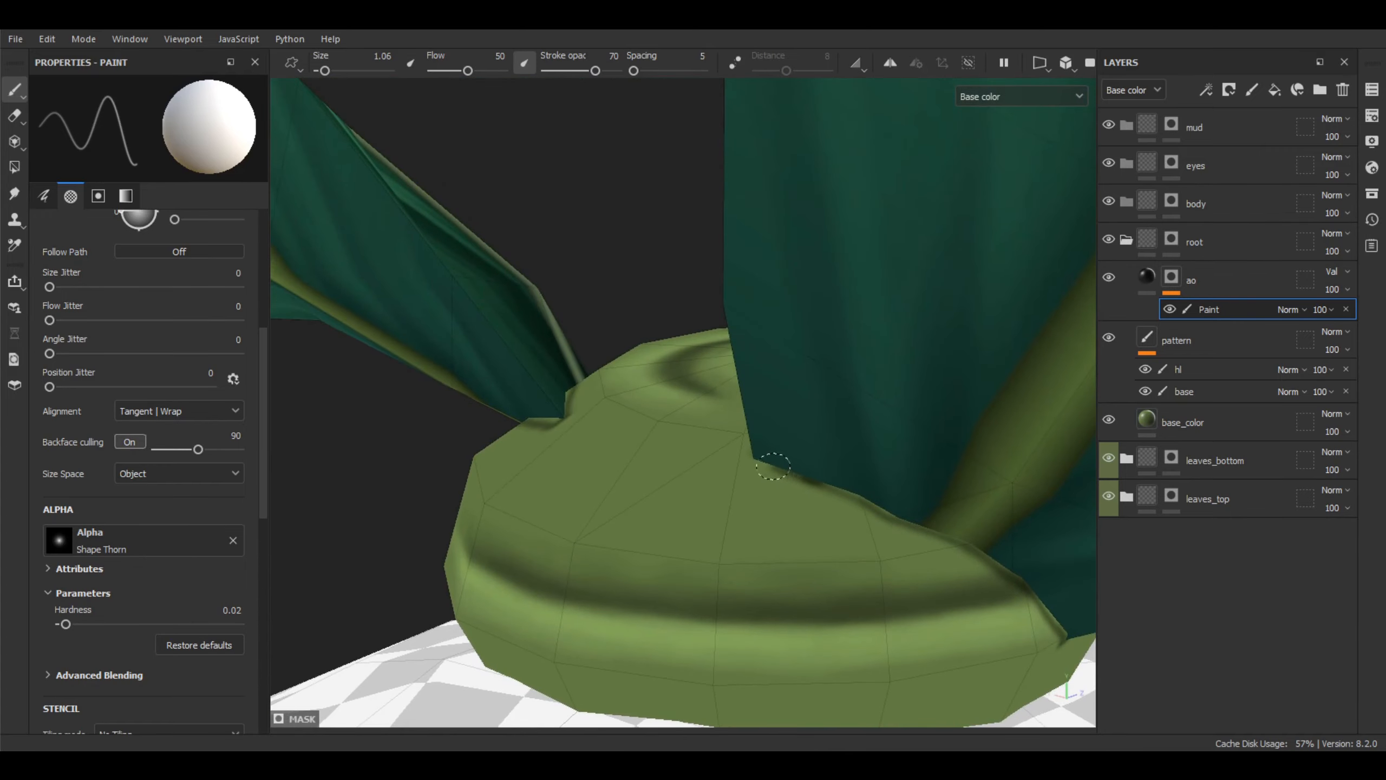
alt+drag(740, 452, 659, 457)
Switch to the 2D UV view and add a second paint effect named ao_leaves to the ao mask
key(Tab)
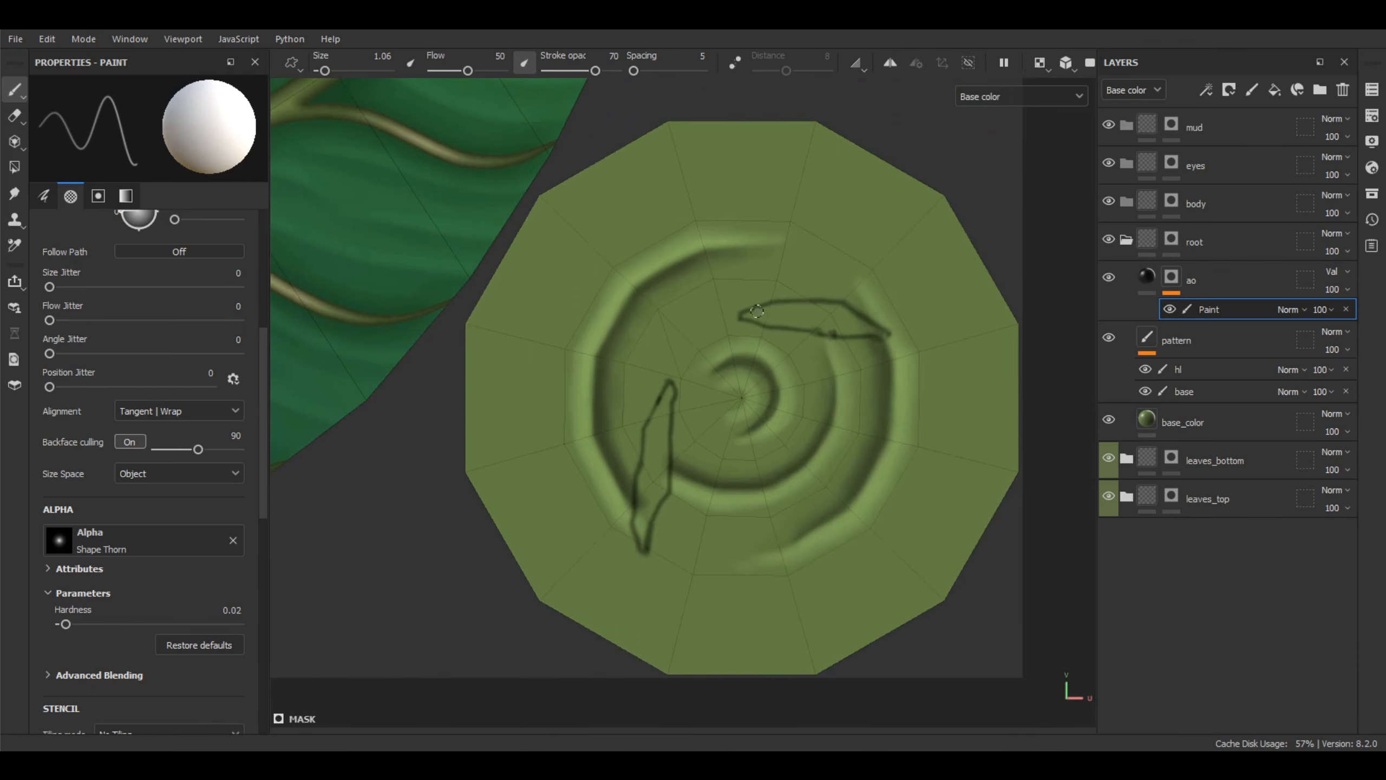
click(1171, 275)
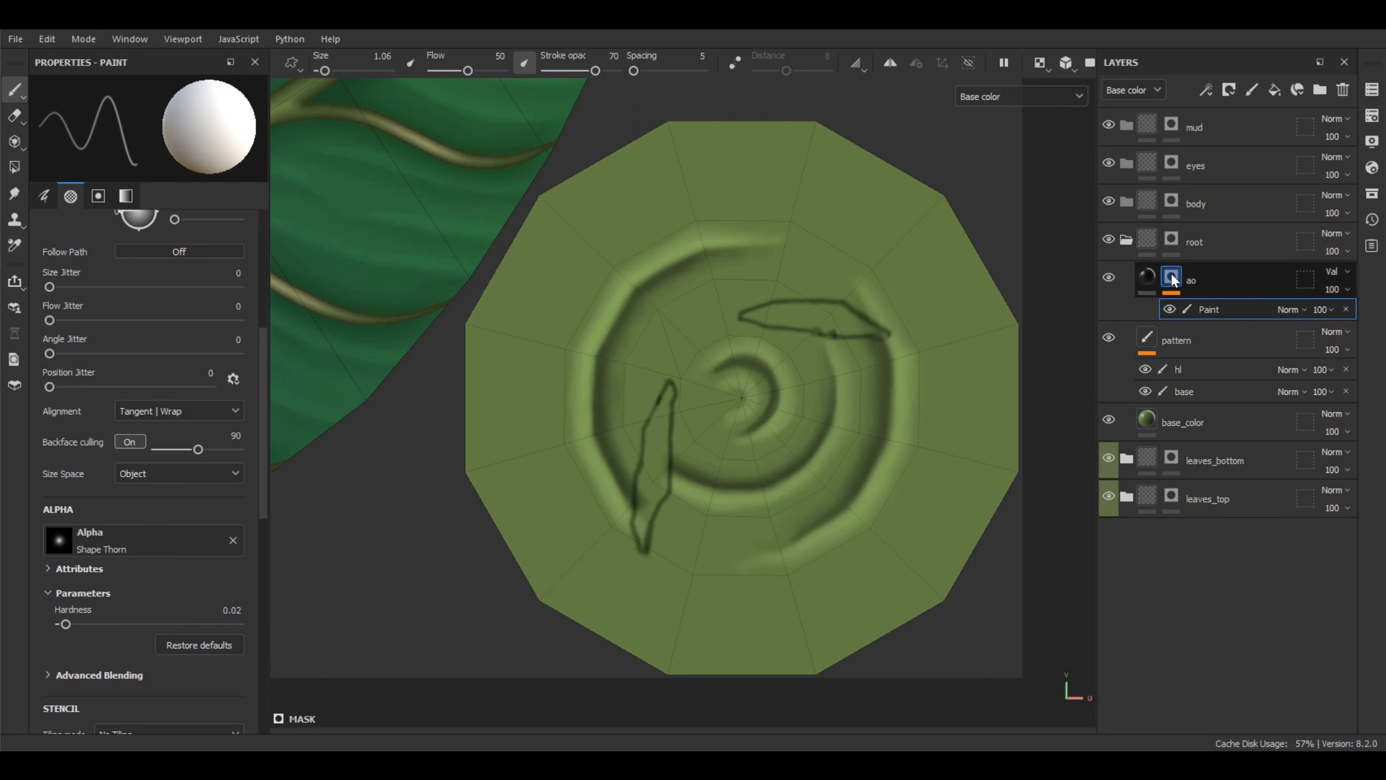
right_click(1171, 272)
click(1222, 550)
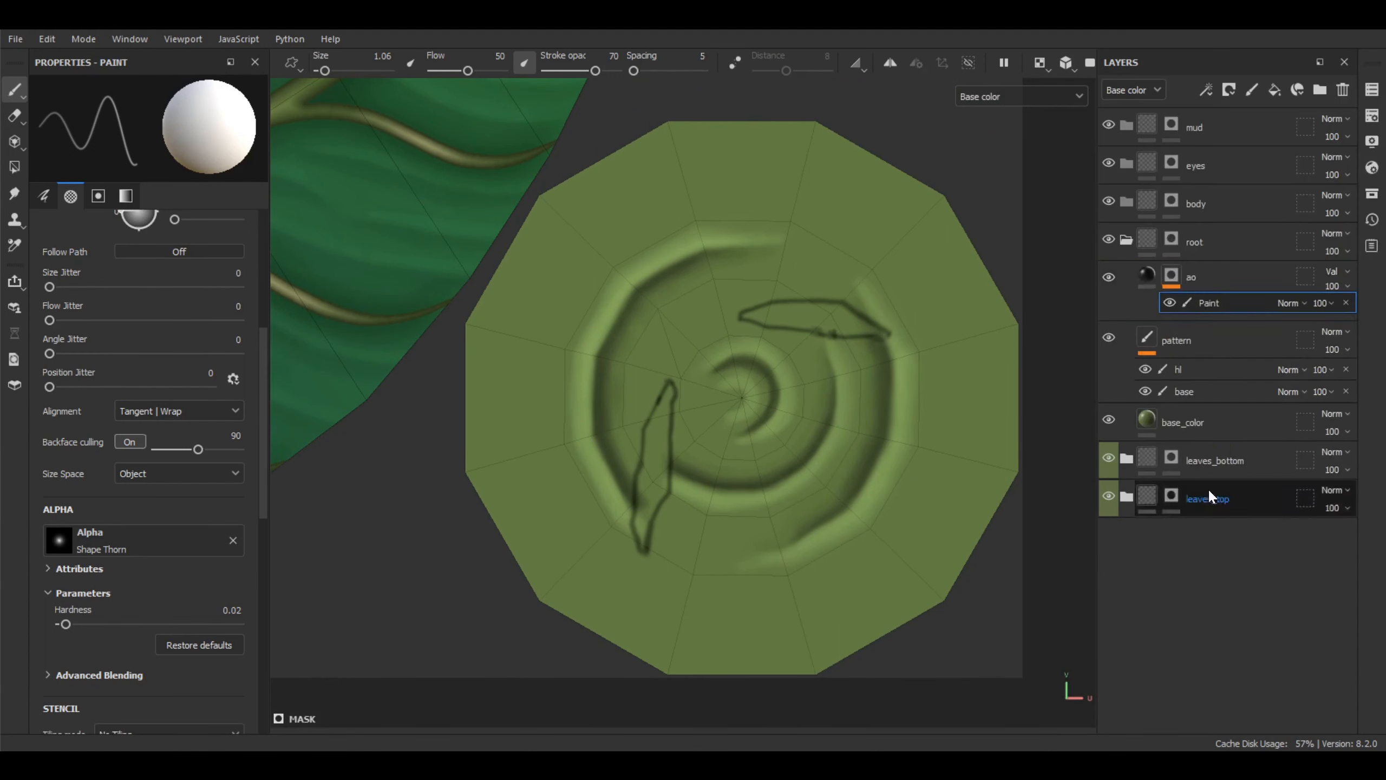
double_click(1209, 306)
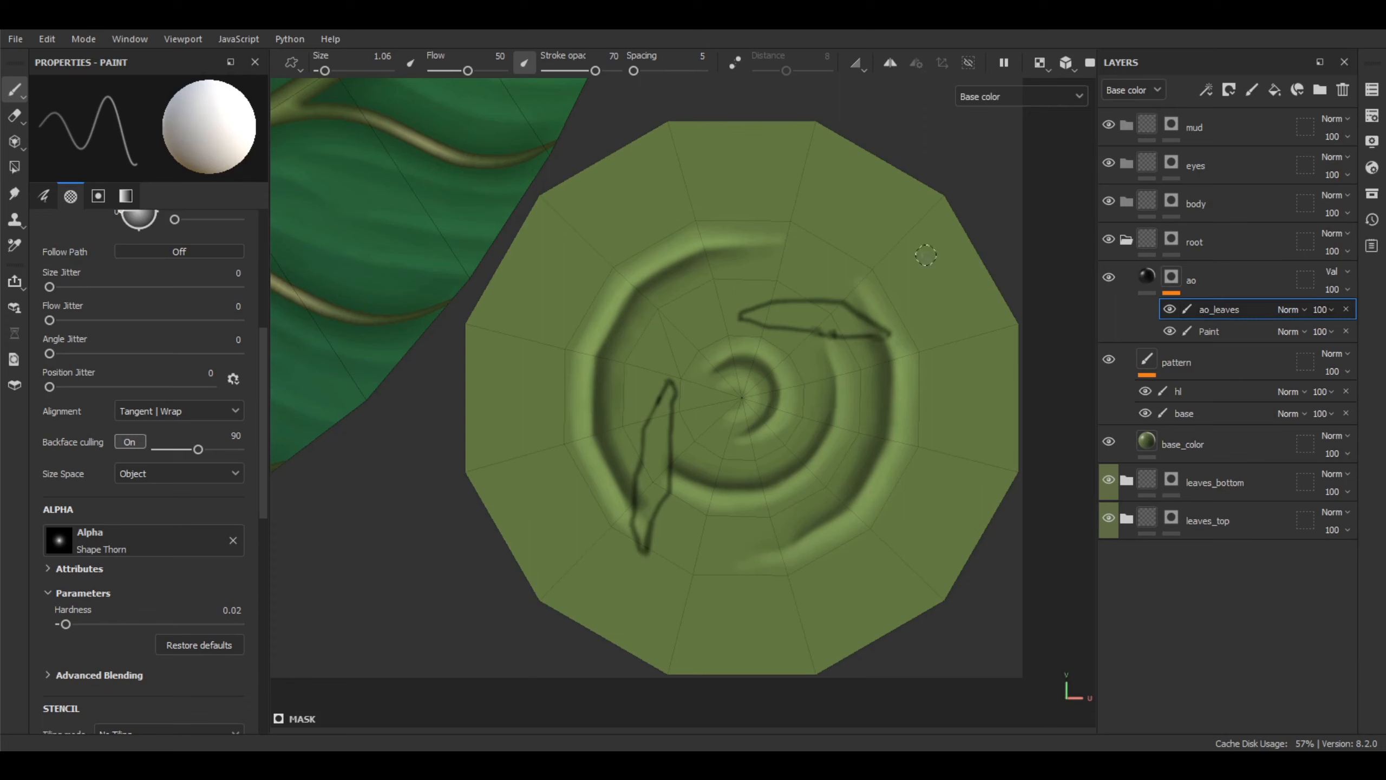
Set the brush alignment to UV and its size space to Texture
scroll(156, 355, up, 3)
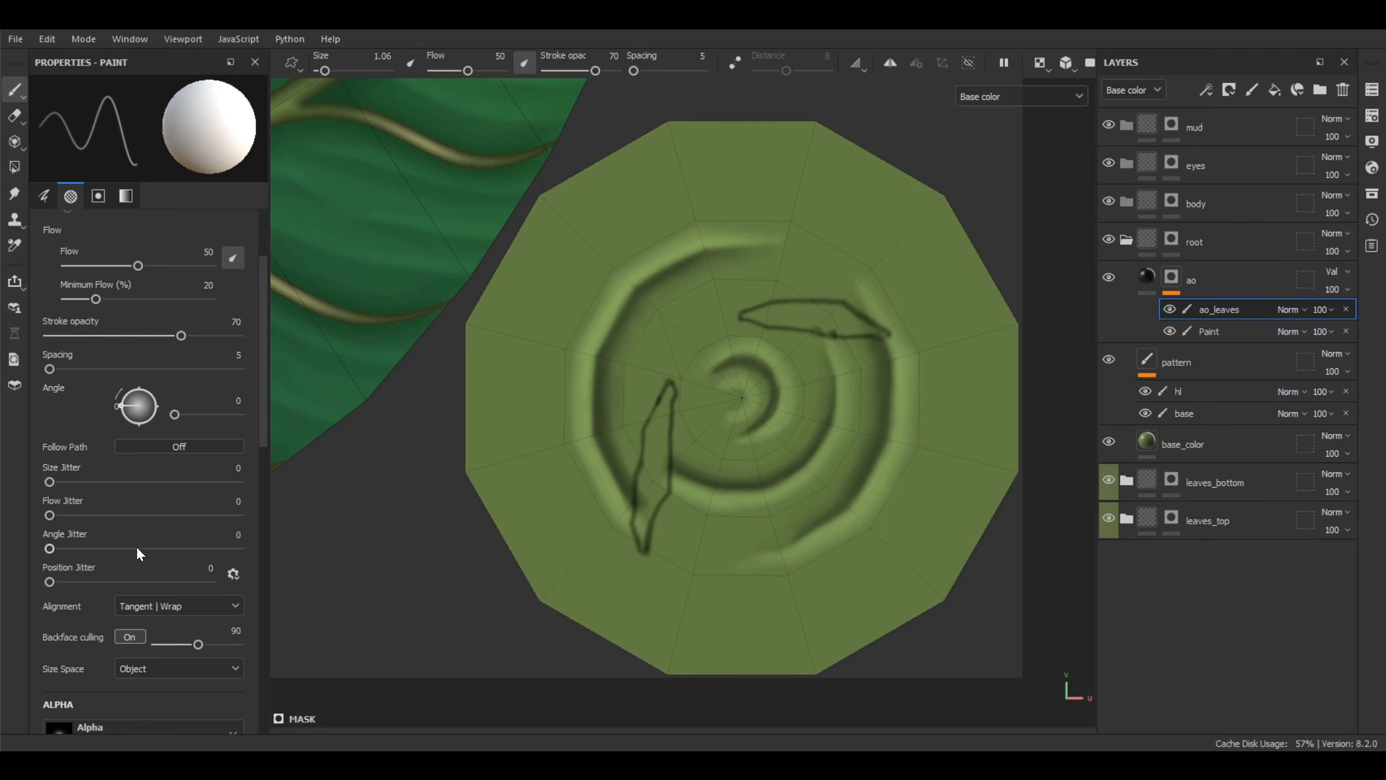
scroll(201, 568, down, 3)
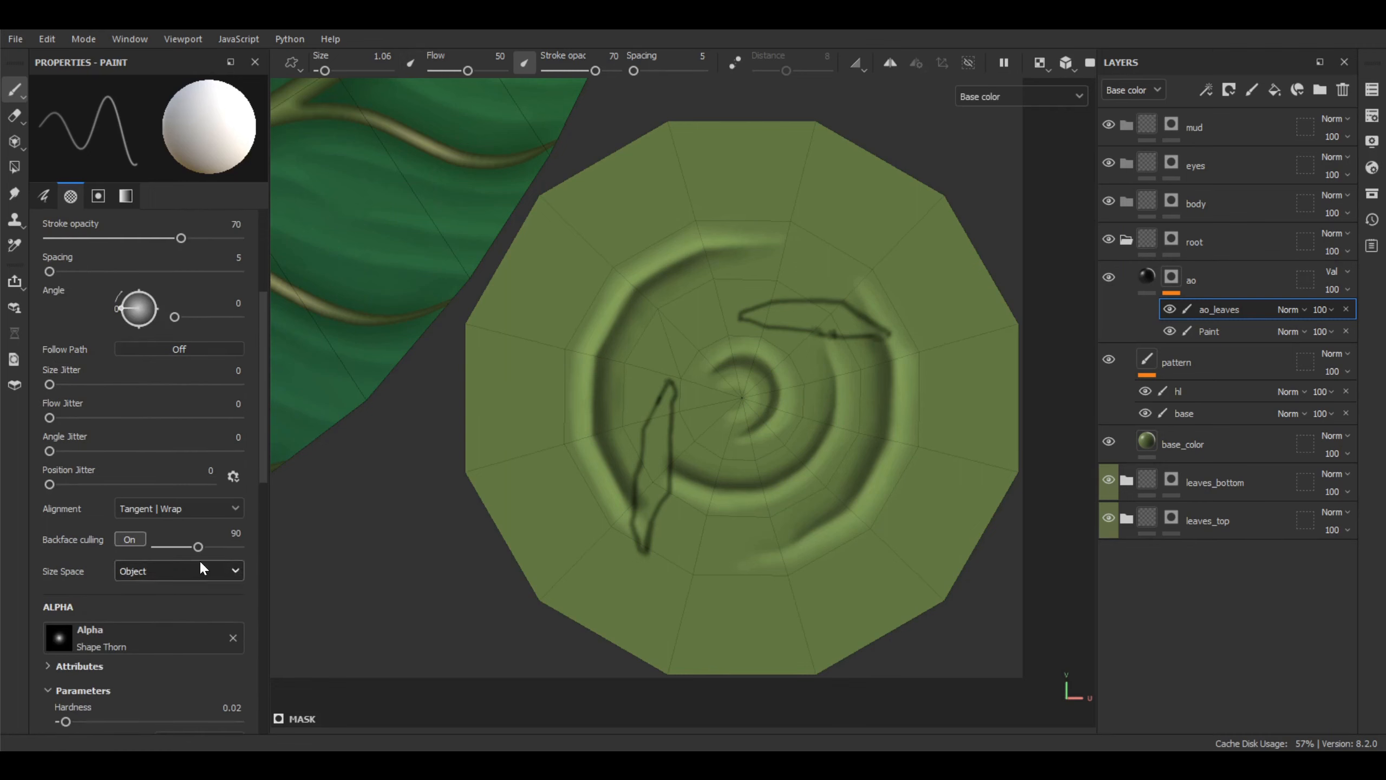
click(199, 507)
click(155, 576)
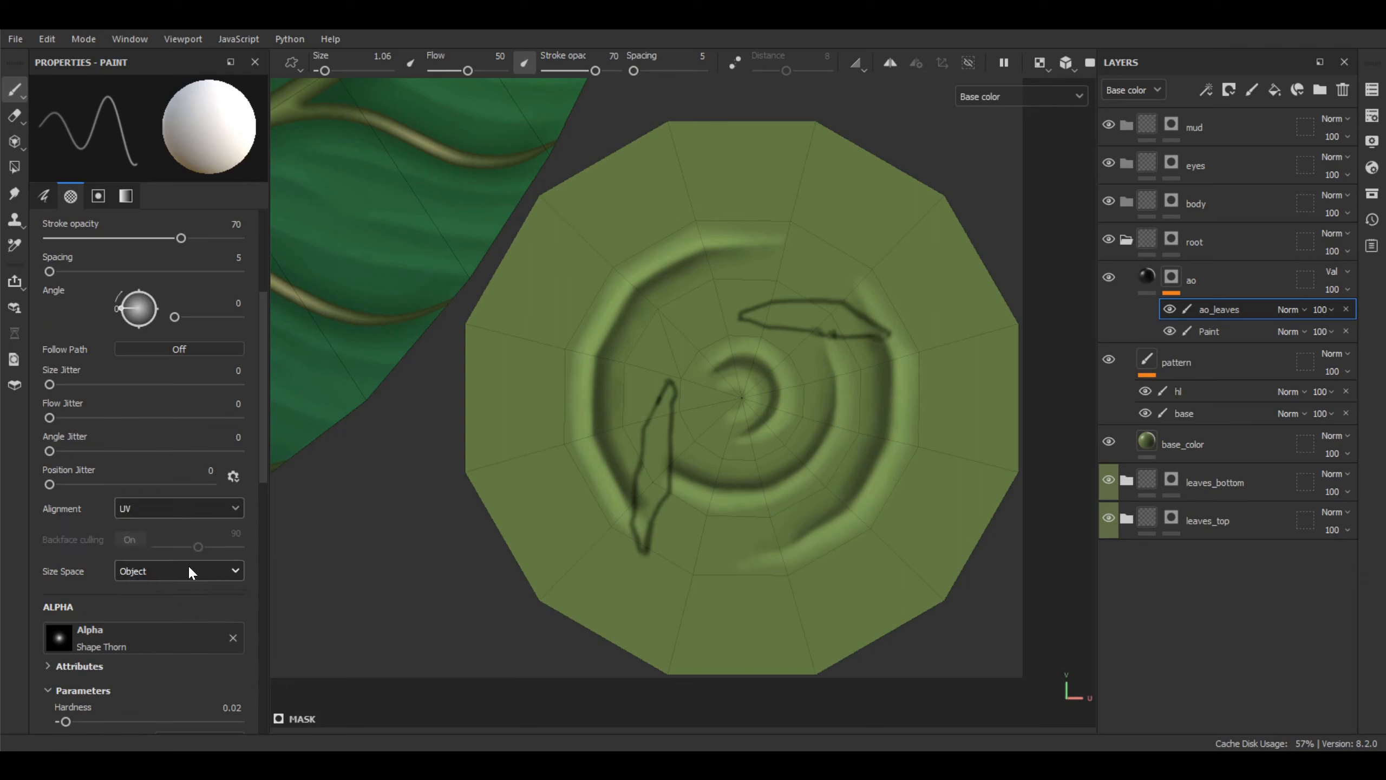
click(188, 569)
click(155, 623)
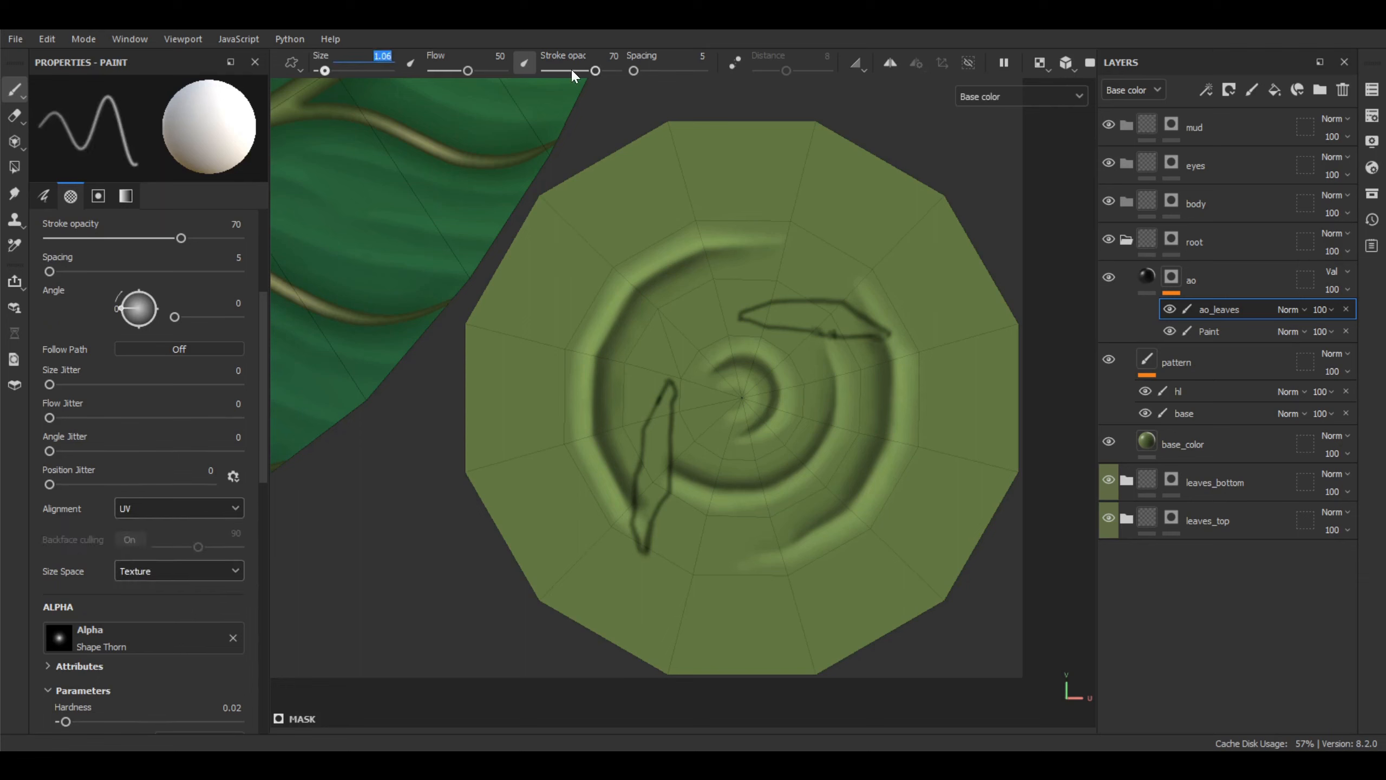
Set the brush size to 11 and paint broad, soft occlusion over both leaf outlines on the root's UV island
text(11)
key(Return)
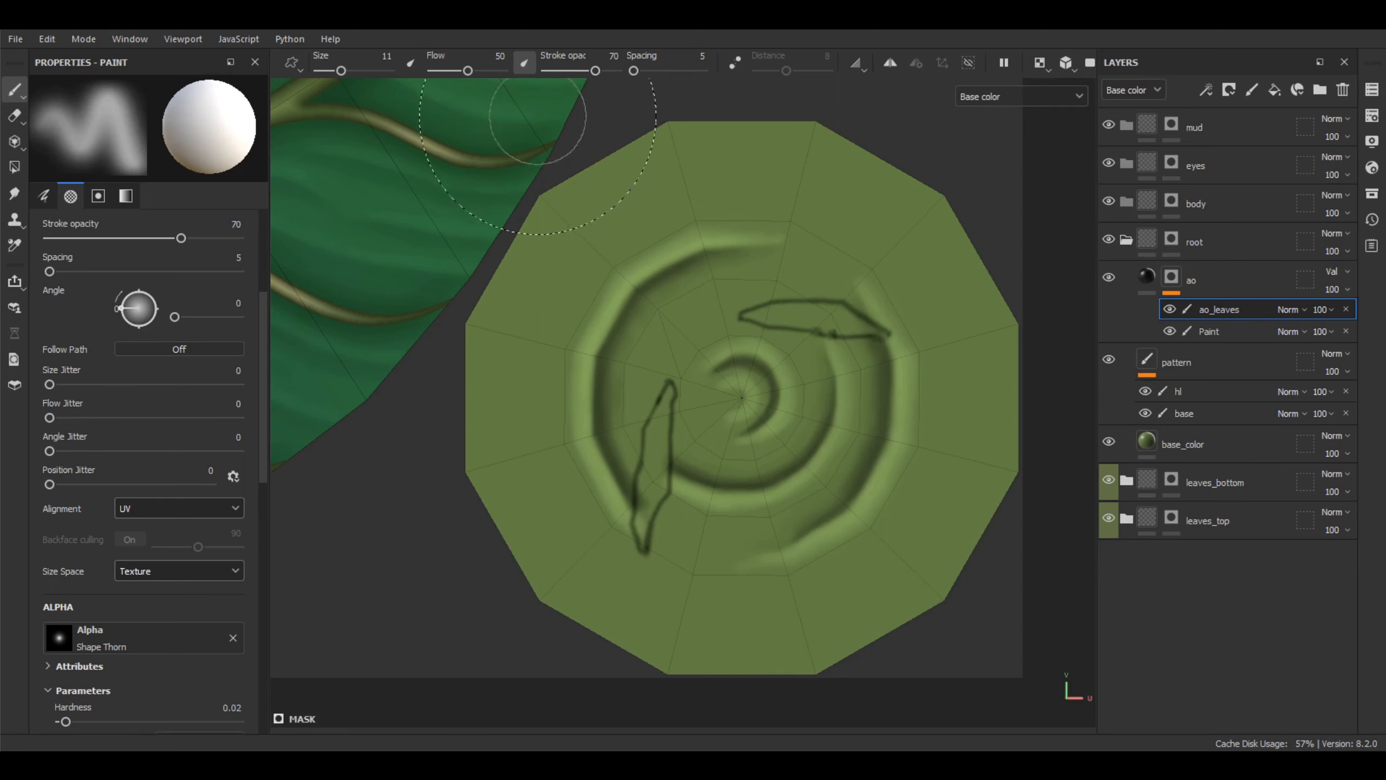
mouse_move(767, 352)
middle_down()
mouse_move(722, 330)
mouse_move(652, 362)
middle_up()
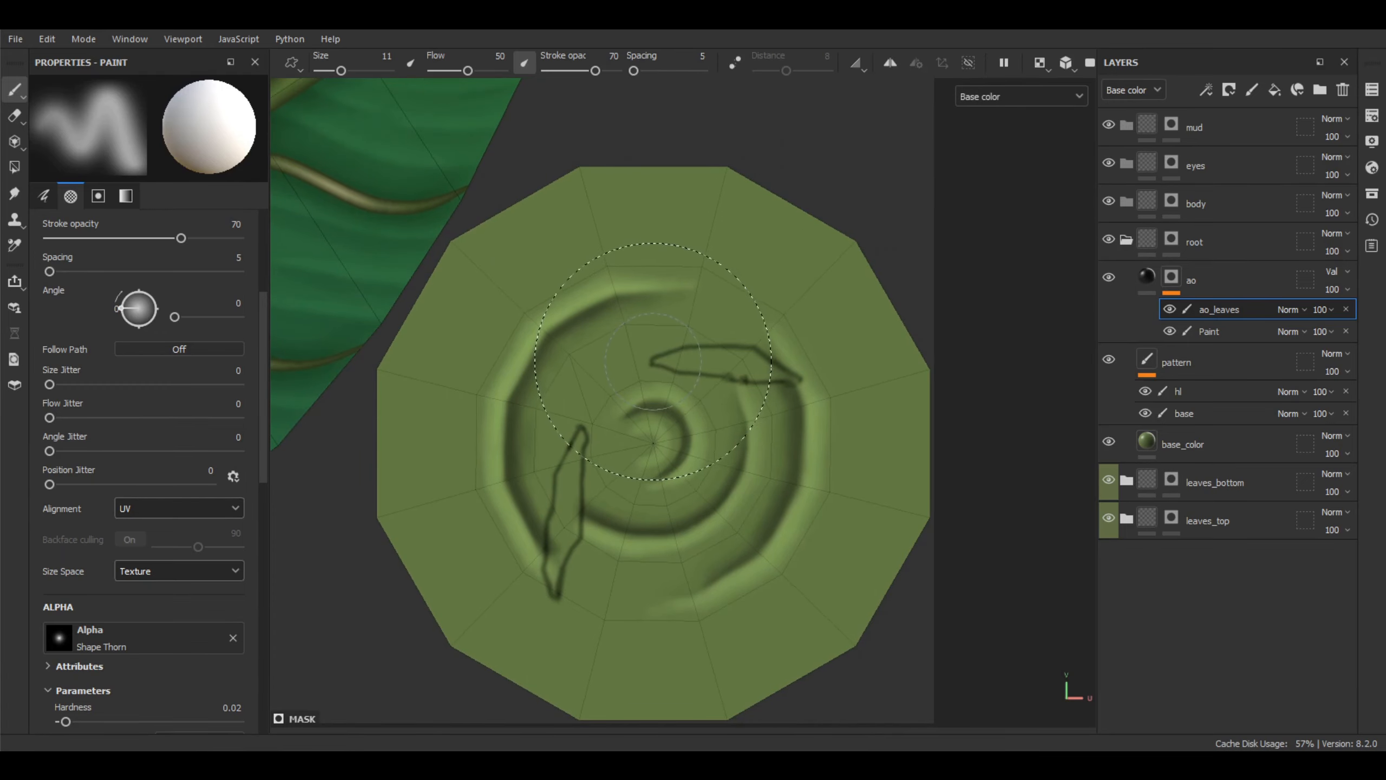
mouse_move(650, 360)
mouse_down()
mouse_move(780, 371)
mouse_move(655, 364)
mouse_up()
middle_drag(667, 378, 794, 249)
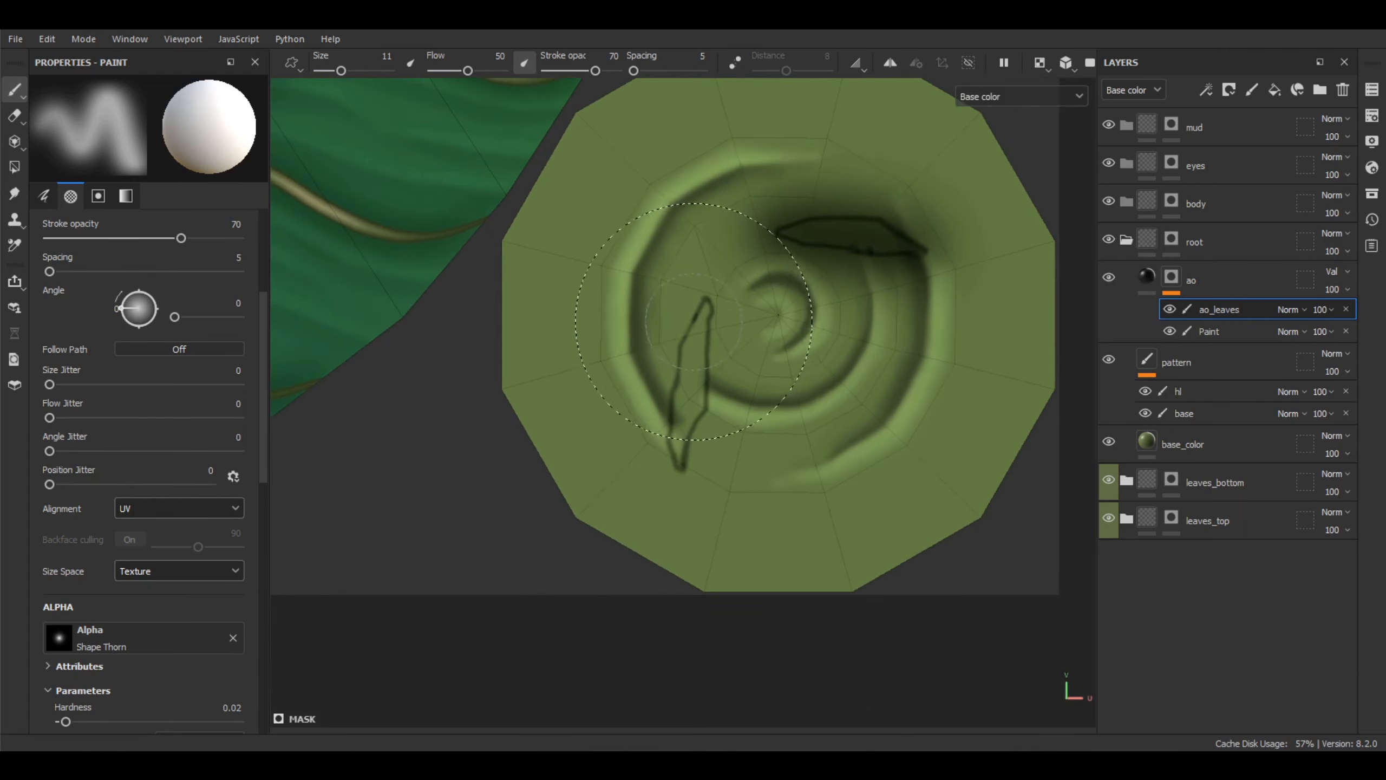
mouse_move(707, 298)
mouse_down()
mouse_move(675, 468)
mouse_move(683, 421)
mouse_up()
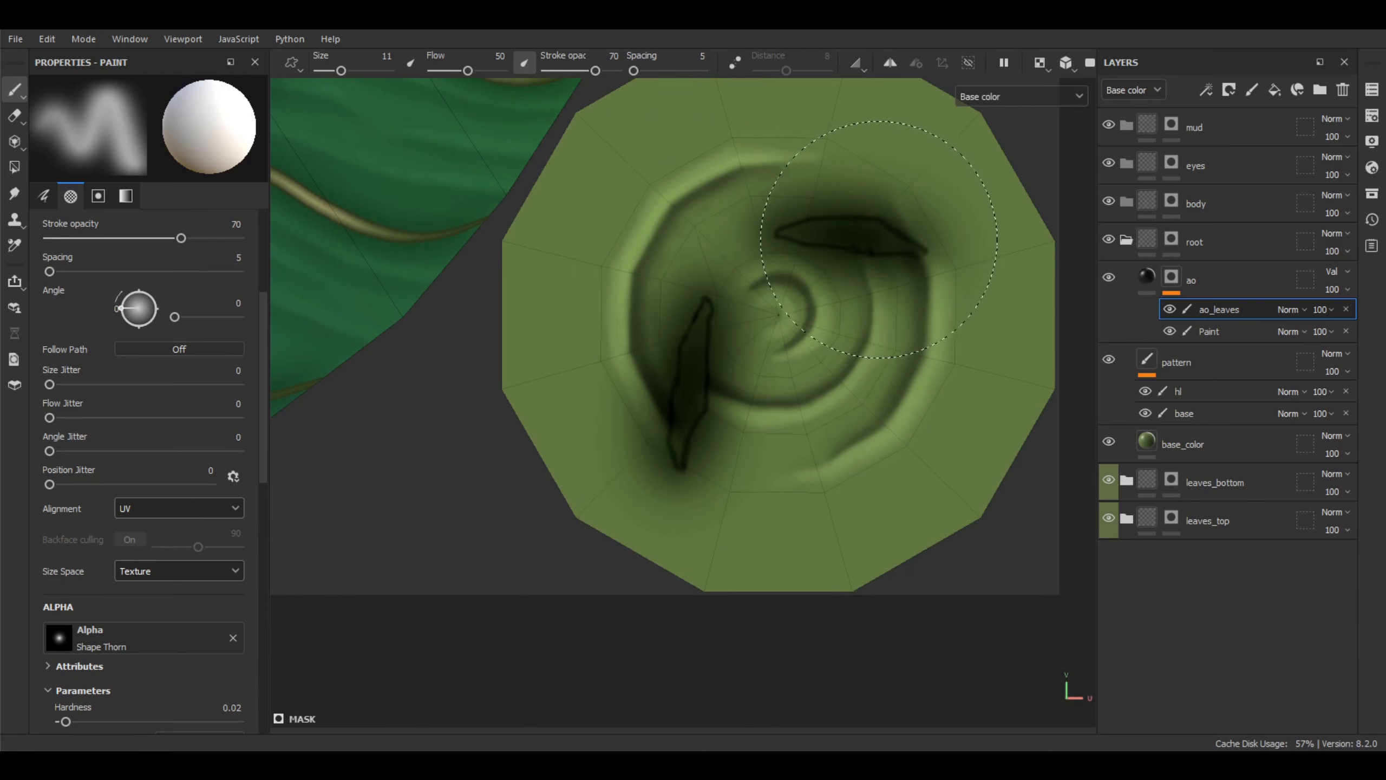
Return to the 3D view and hide the thin-line Paint effect in the ao mask
key(F2)
mouse_move(827, 411)
middle_down()
mouse_move(696, 408)
mouse_move(1001, 310)
mouse_move(928, 382)
mouse_move(764, 437)
mouse_move(835, 446)
mouse_move(743, 433)
mouse_move(858, 439)
mouse_move(1054, 389)
mouse_move(901, 420)
mouse_move(811, 387)
mouse_move(764, 444)
mouse_move(773, 434)
mouse_move(752, 433)
mouse_move(835, 434)
mouse_move(789, 485)
mouse_move(808, 551)
mouse_move(928, 434)
middle_up()
click(1169, 331)
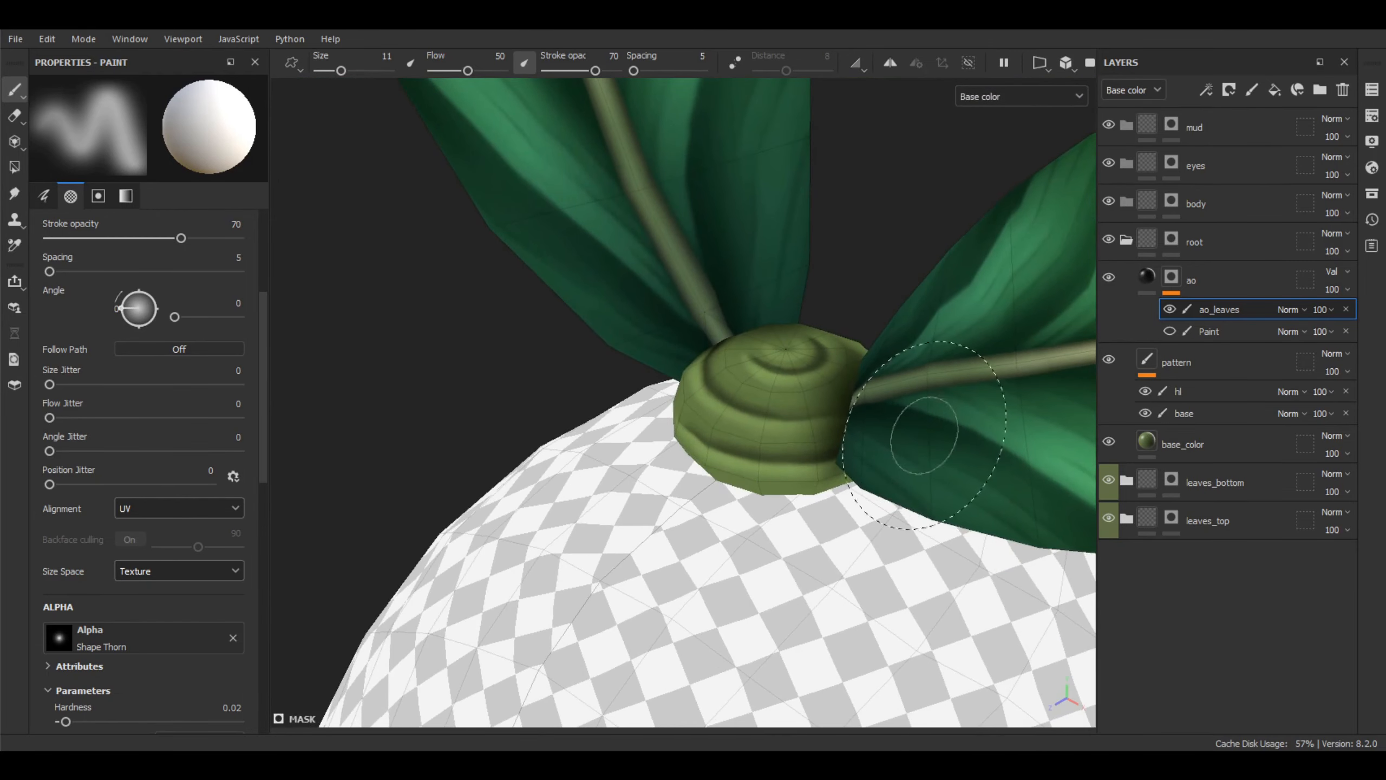
Lower the ao_leaves paint effect's opacity to 80
click(1320, 311)
drag(1376, 339, 1379, 344)
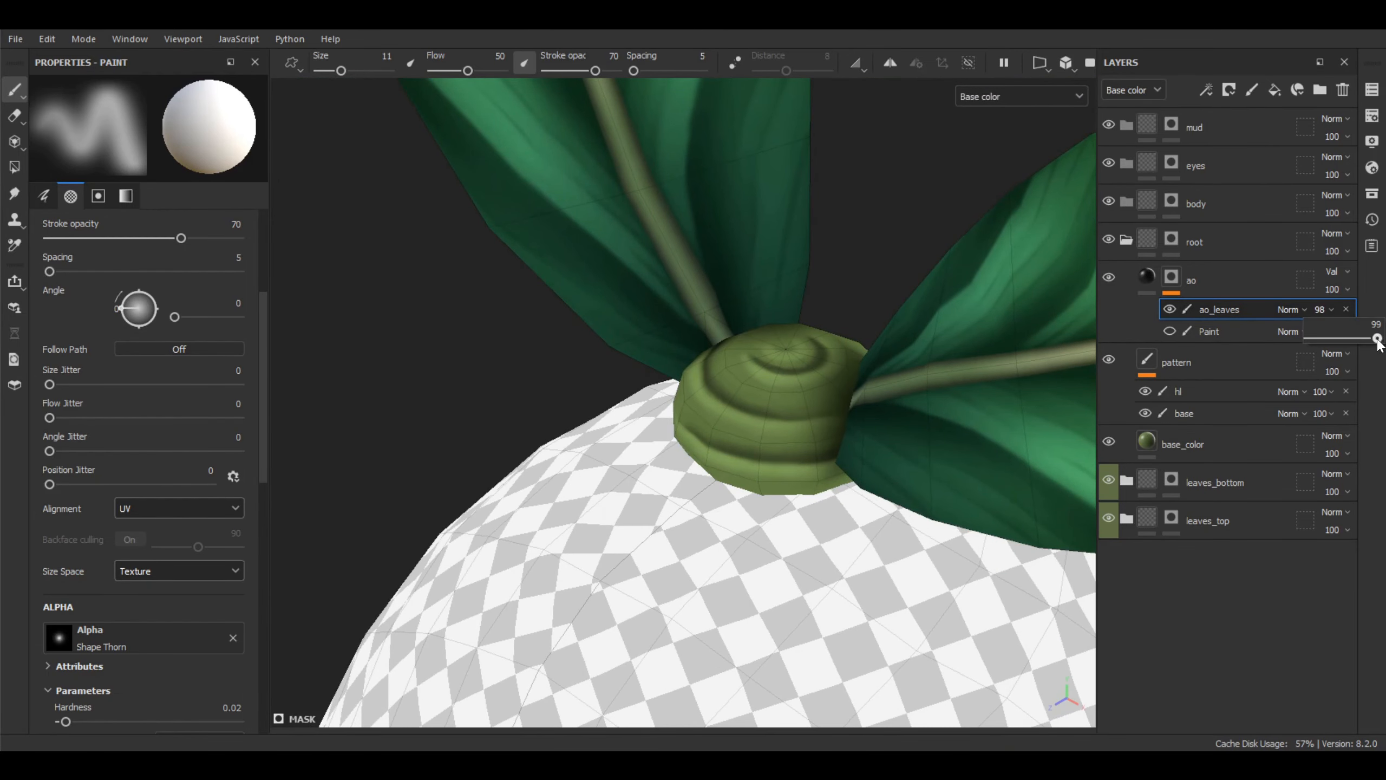
alt+drag(704, 388, 673, 335)
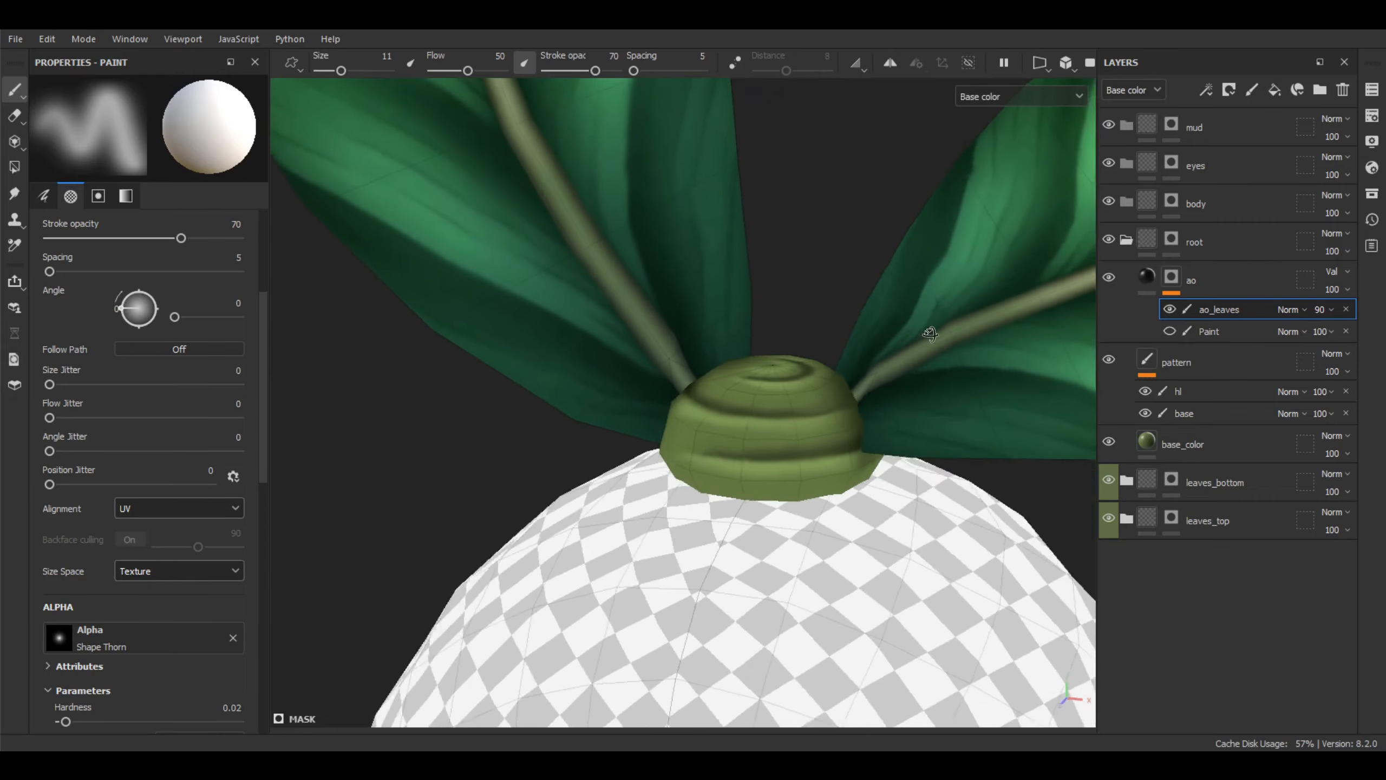
scroll(749, 356, down, 3)
alt+drag(749, 356, 504, 419)
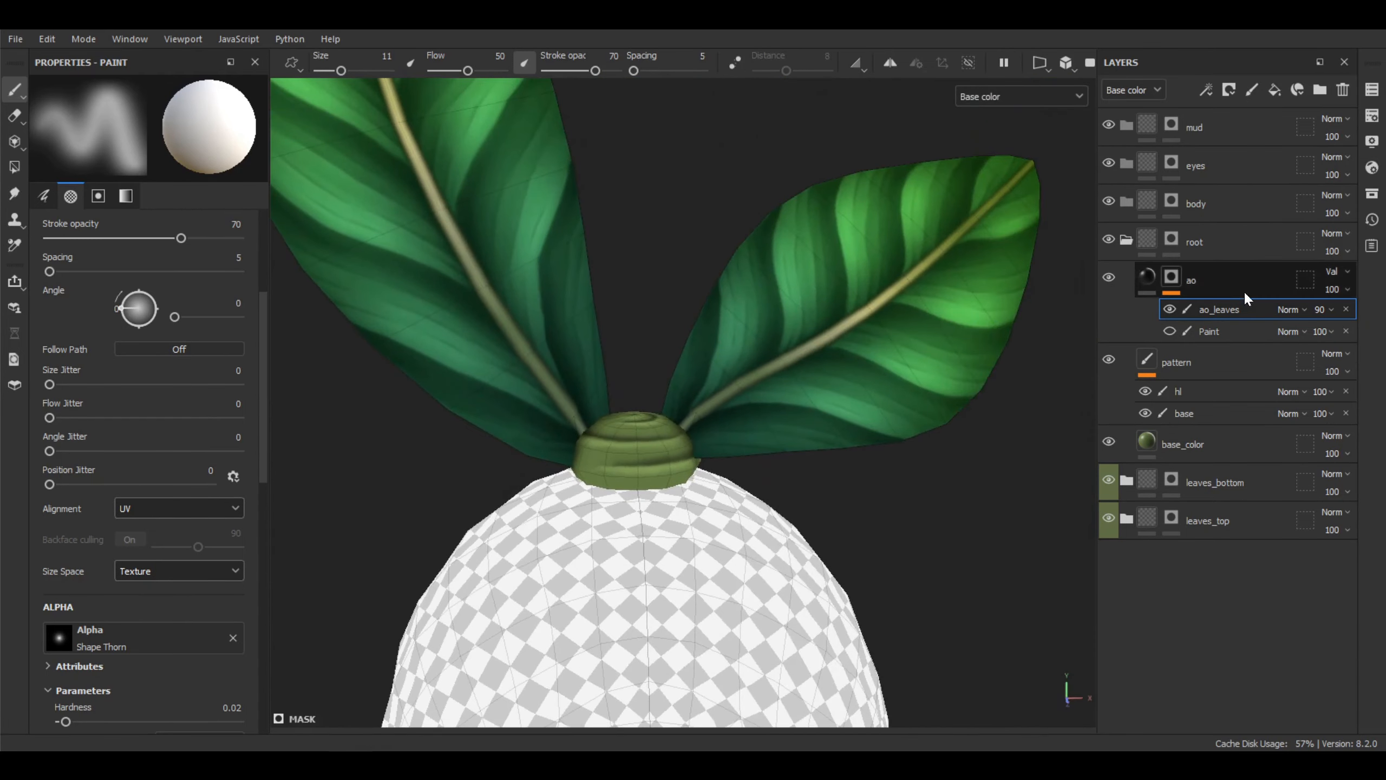
click(1332, 311)
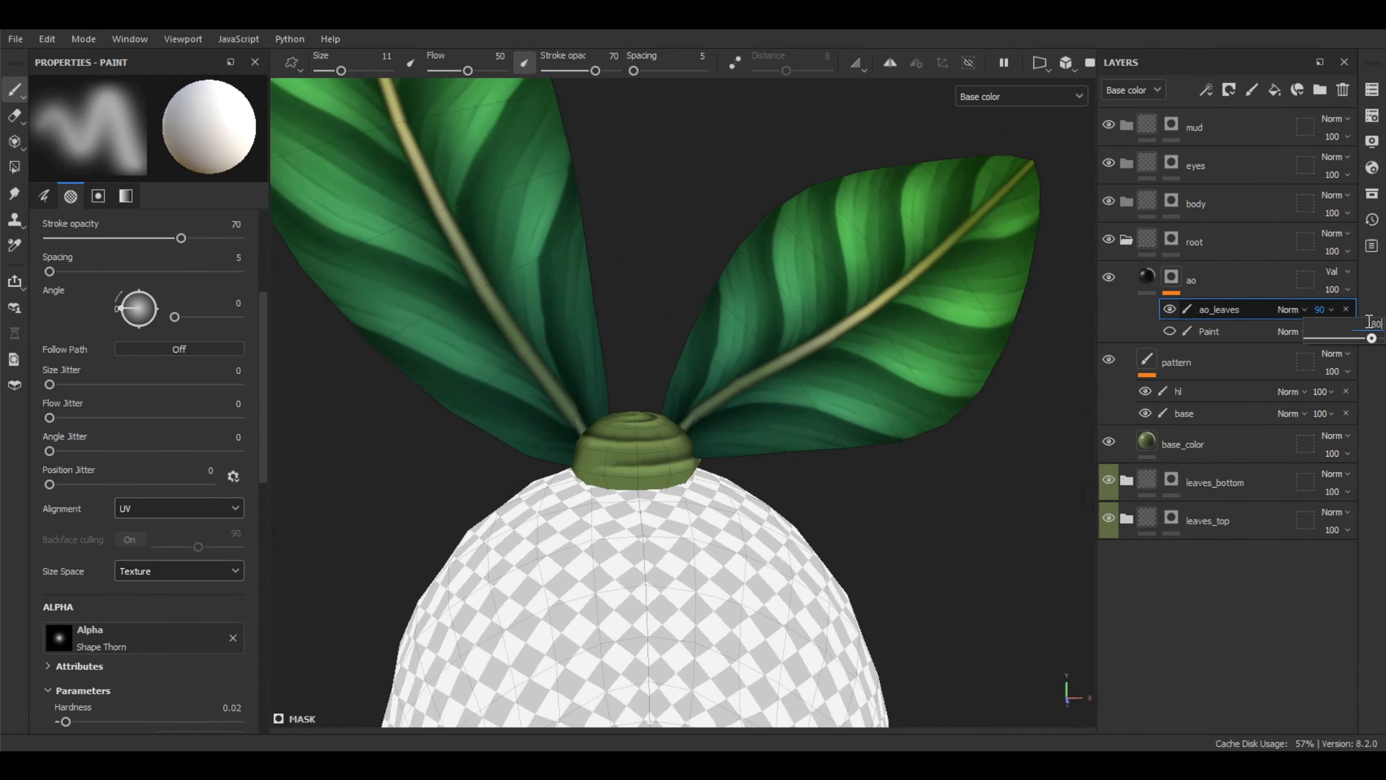
text(80)
key(Return)
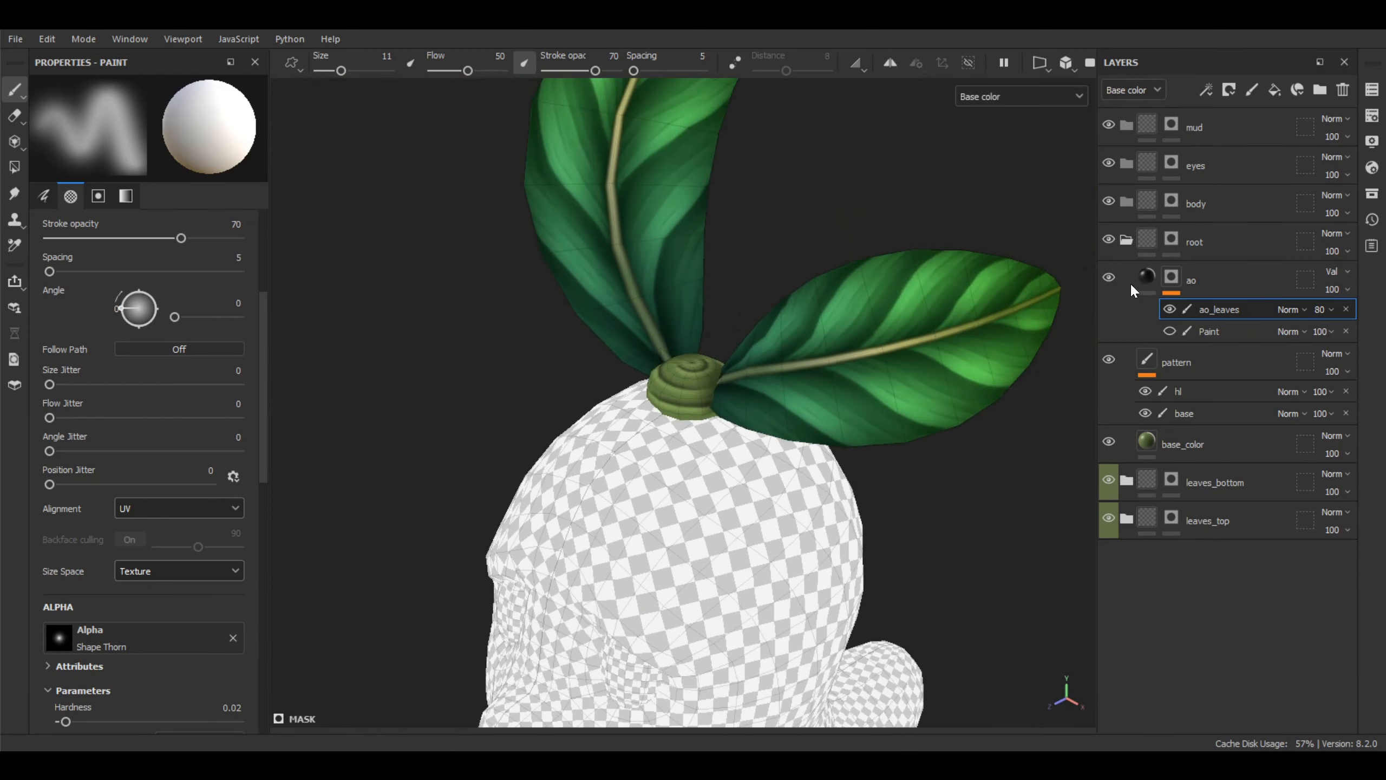
Compare the root with the ao layer hidden and shown, examining where the leaves meet it from several angles
alt+drag(1037, 295, 1095, 316)
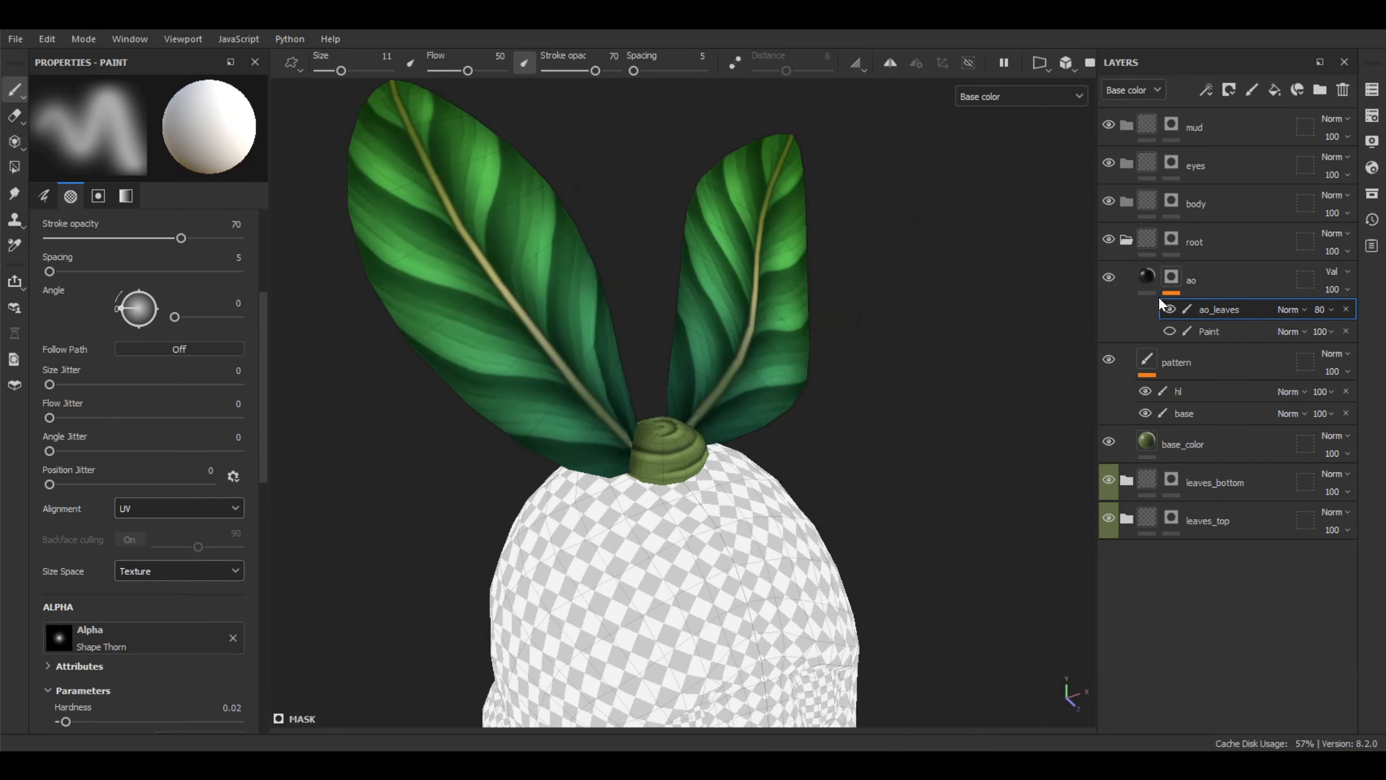
click(1108, 277)
click(1107, 277)
alt+drag(884, 306, 532, 362)
alt+middle_drag(532, 362, 579, 390)
scroll(713, 449, up, 3)
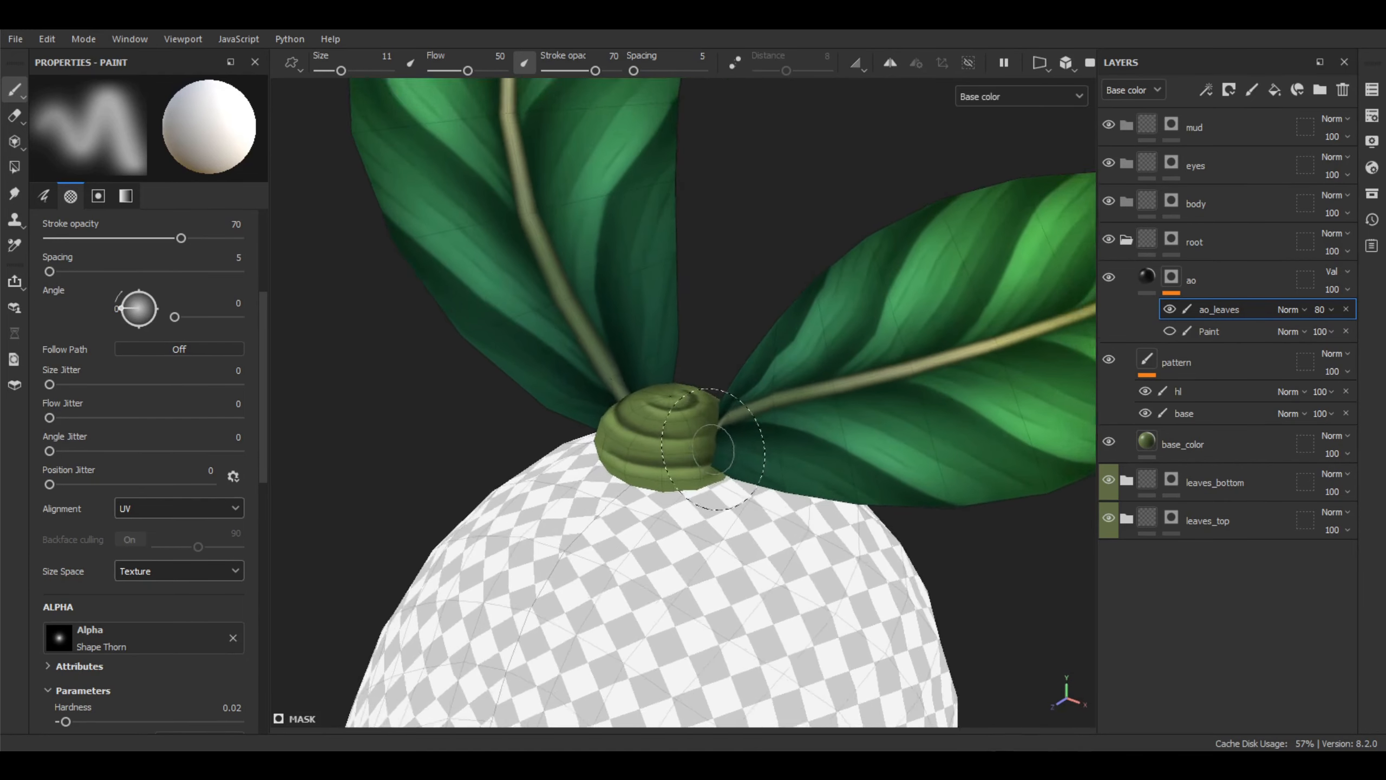
scroll(712, 449, up, 1)
alt+drag(759, 443, 742, 449)
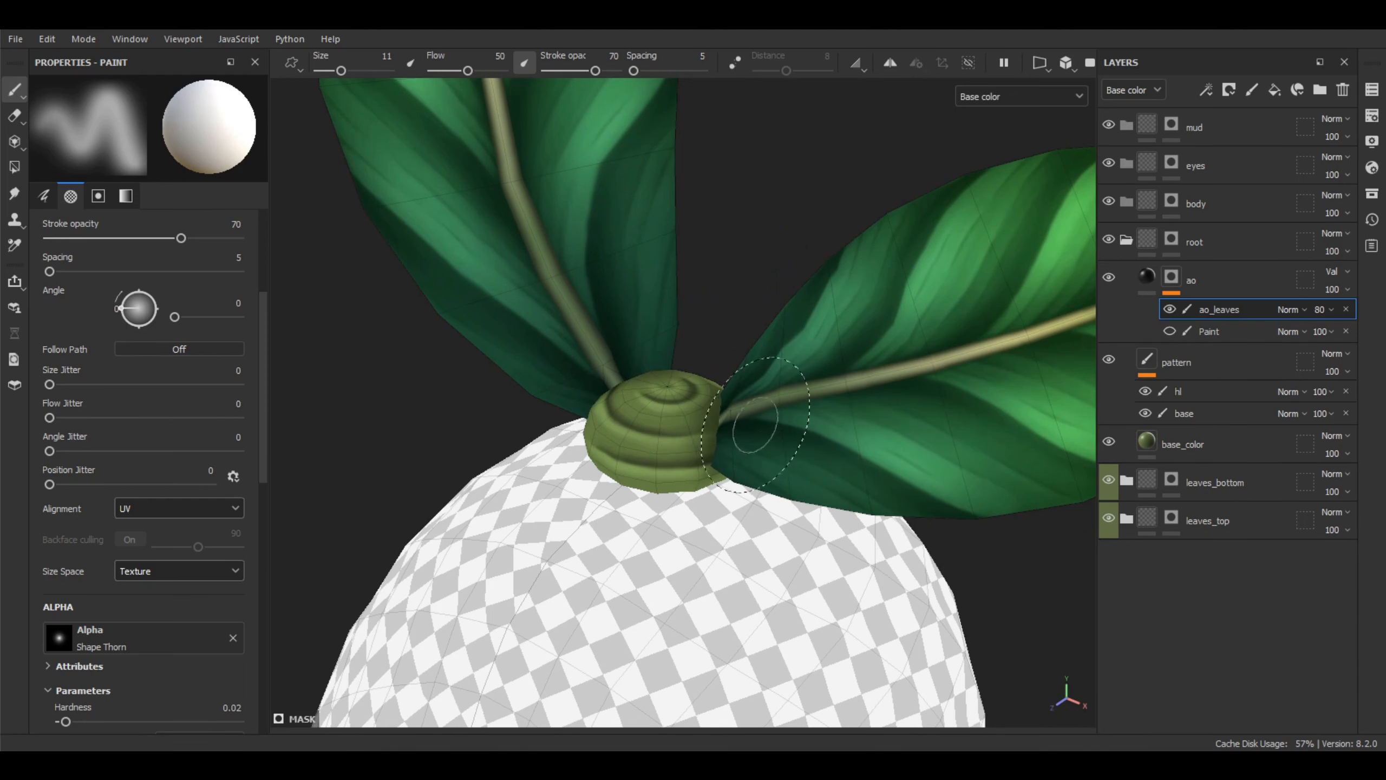
Check the soft shading in the UV view and remove the hidden thin-line Paint effect from the ao mask
key(F3)
alt+middle_drag(844, 402, 805, 442)
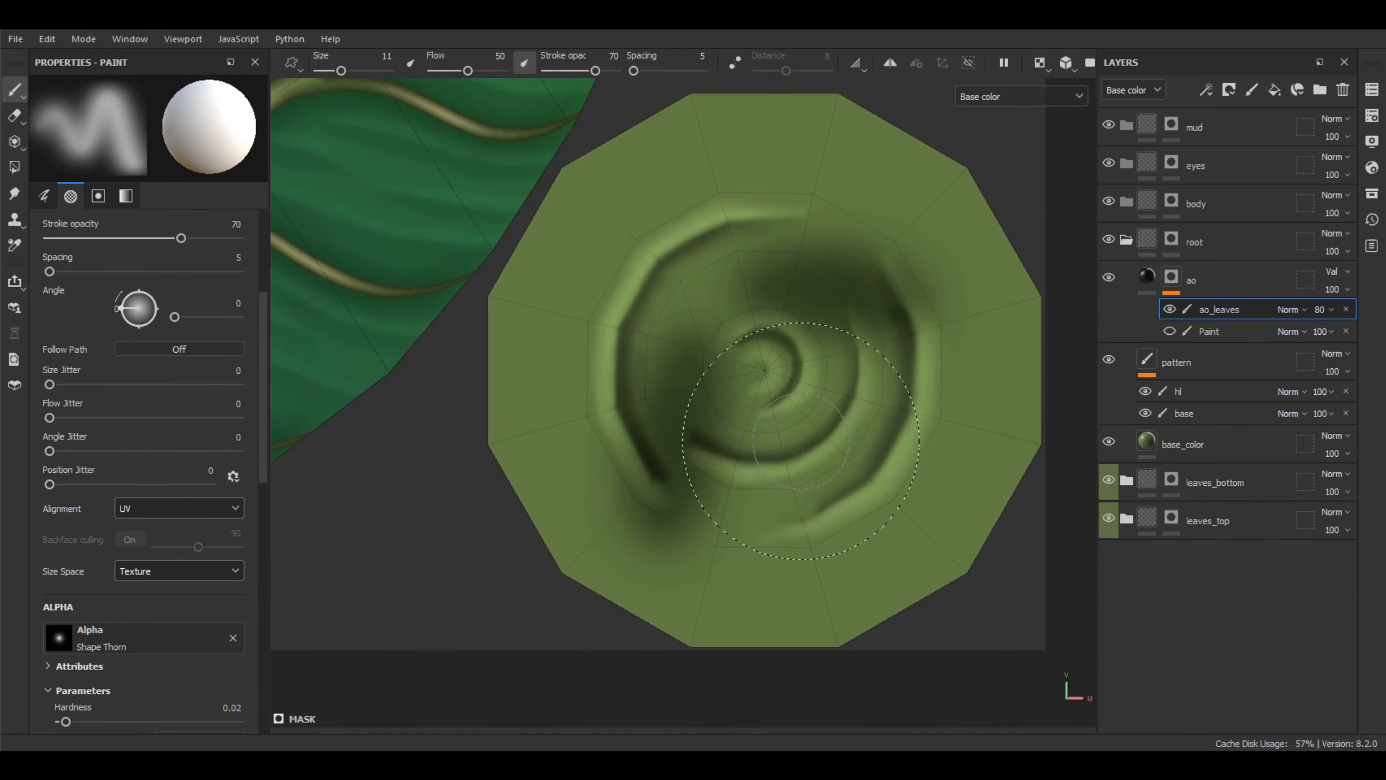
key(F2)
alt+drag(830, 467, 815, 406)
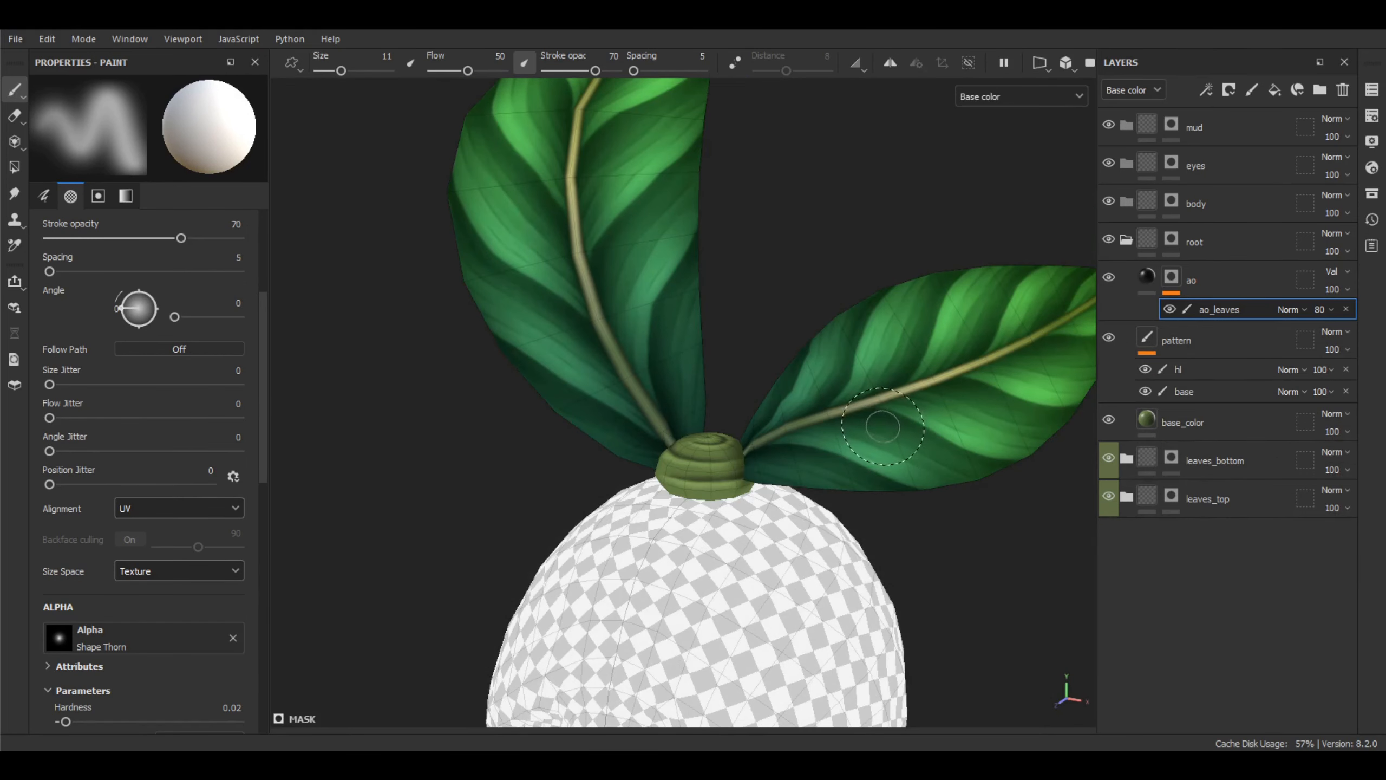
alt+middle_drag(885, 434, 896, 432)
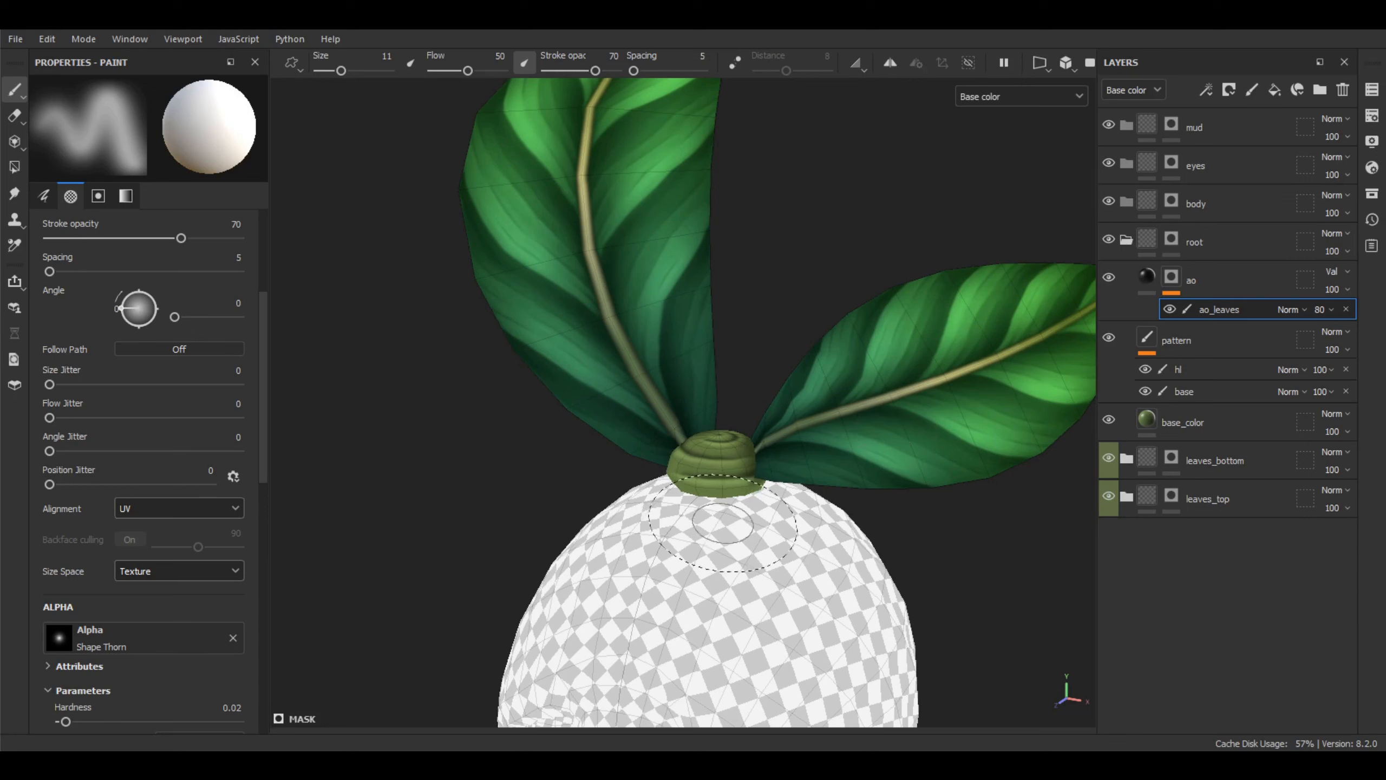
Add a fill effect to the ao mask and assign the Gradient Linear 1 texture as its grayscale
right_click(1174, 278)
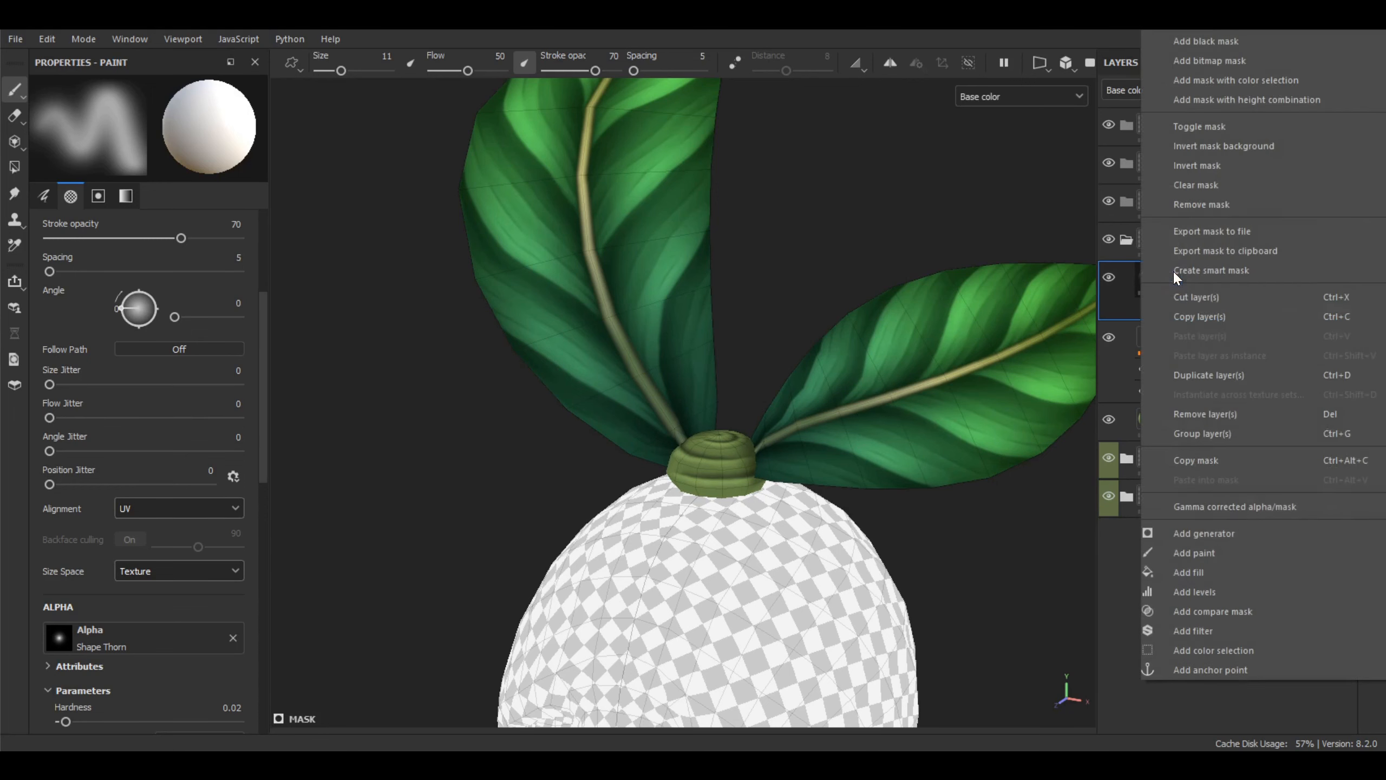
click(1216, 568)
click(172, 168)
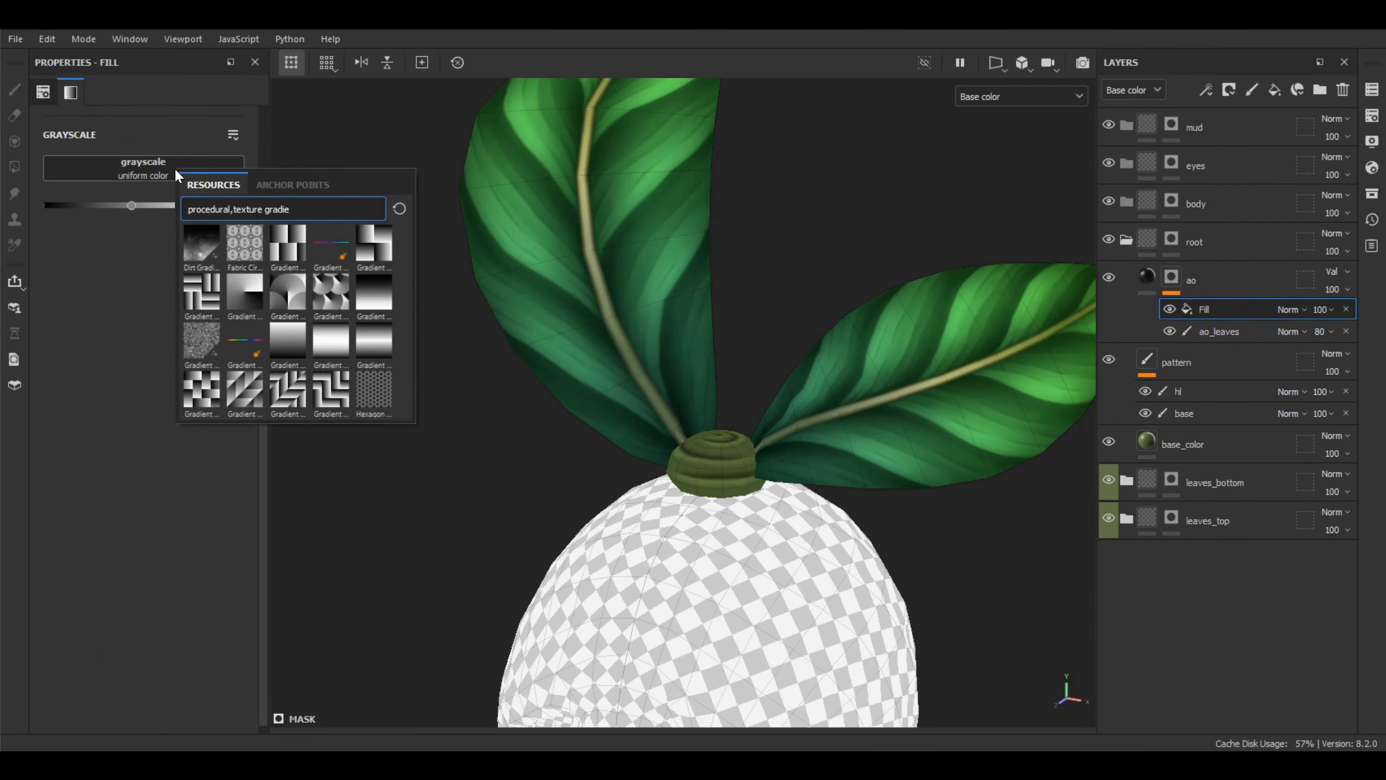
click(294, 336)
Face the character from the front and set the gradient fill to planar projection
alt+drag(736, 394, 853, 401)
alt+drag(923, 462, 917, 409)
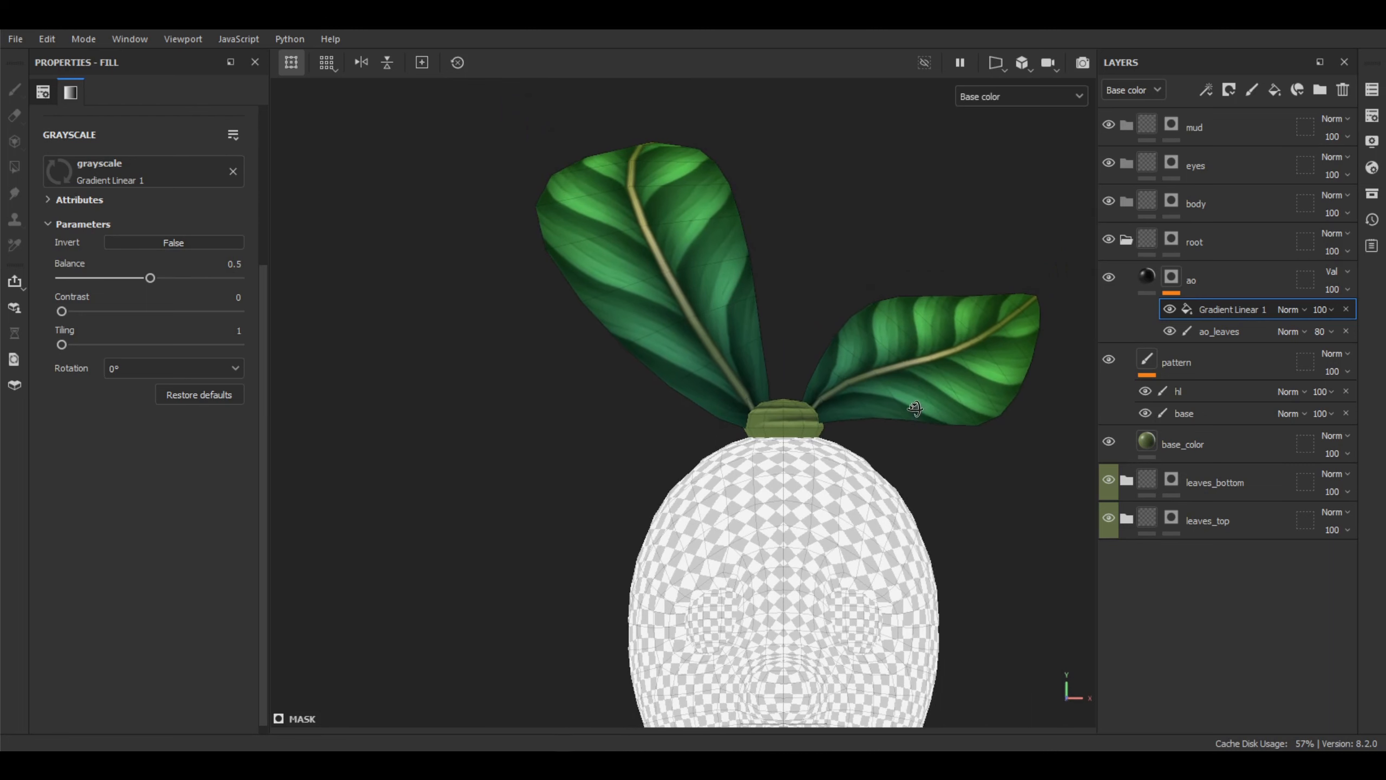
scroll(199, 280, up, 4)
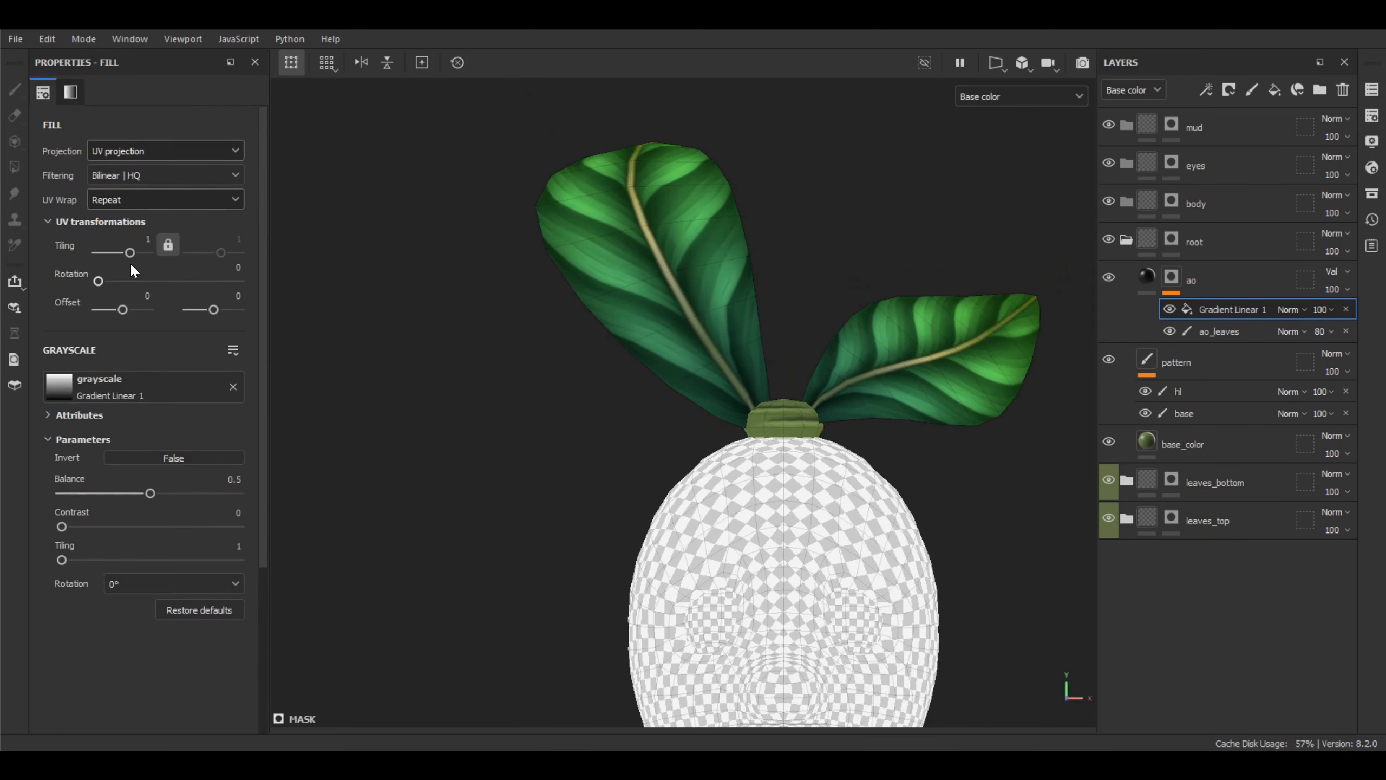
click(160, 149)
click(150, 218)
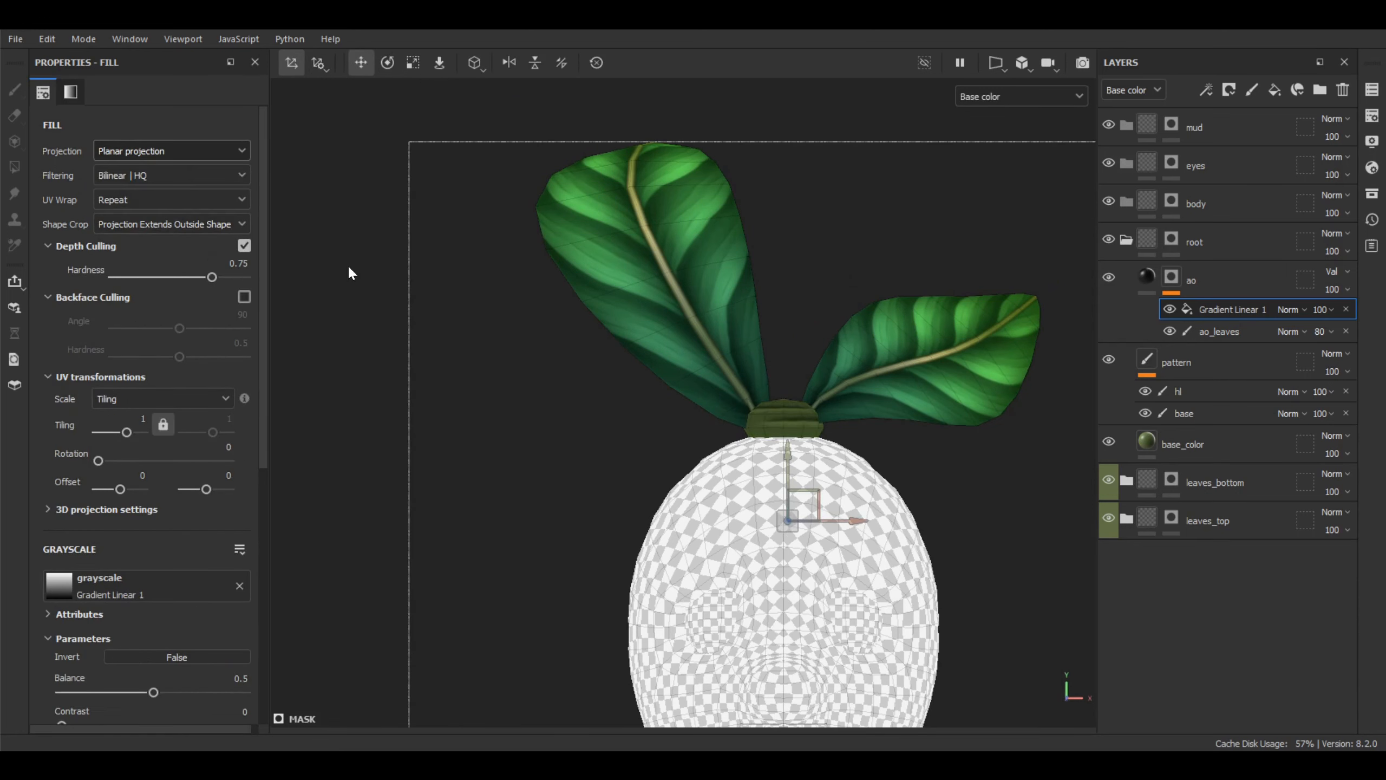
In the mask view, raise the gradient's planar projection until it centers on the root, and set its UV wrap to None
alt+click(1176, 276)
alt+middle_drag(855, 350, 770, 279)
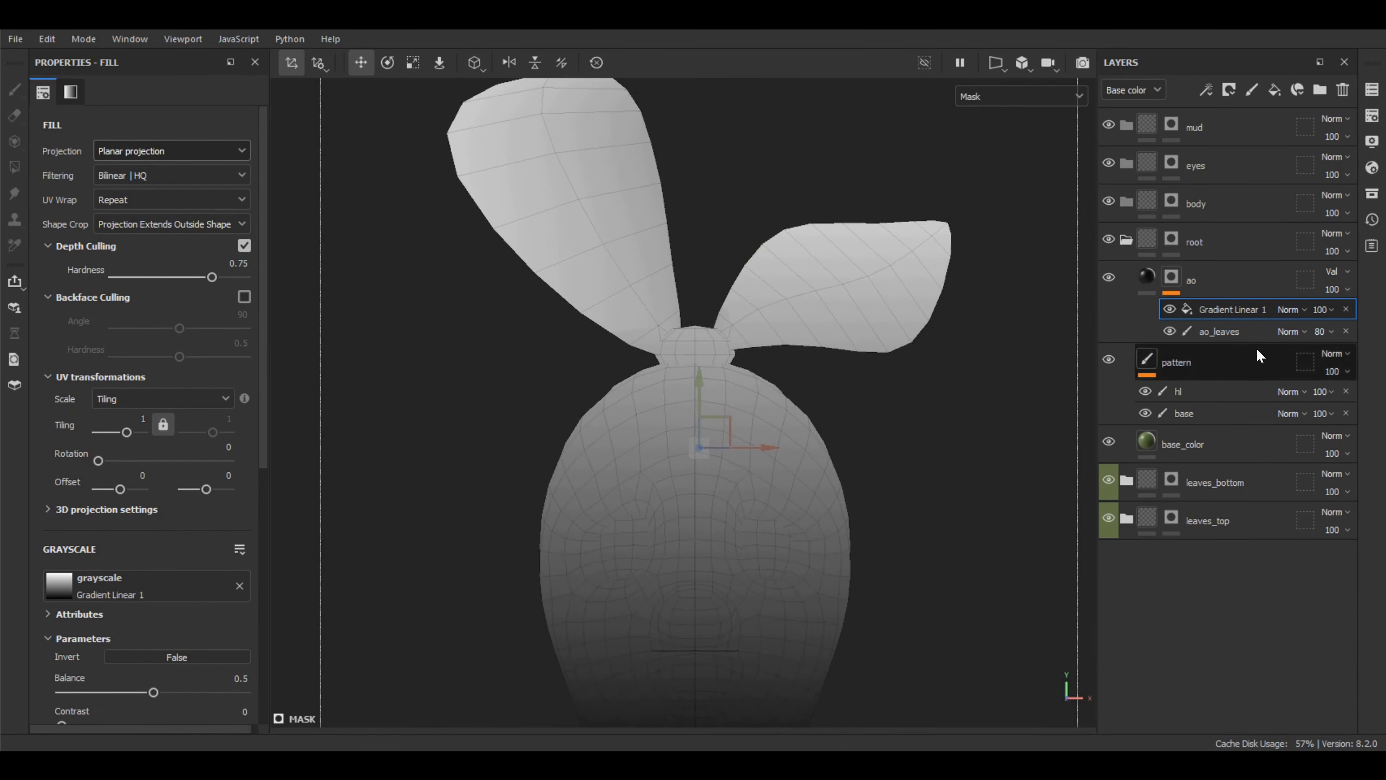
drag(703, 389, 702, 281)
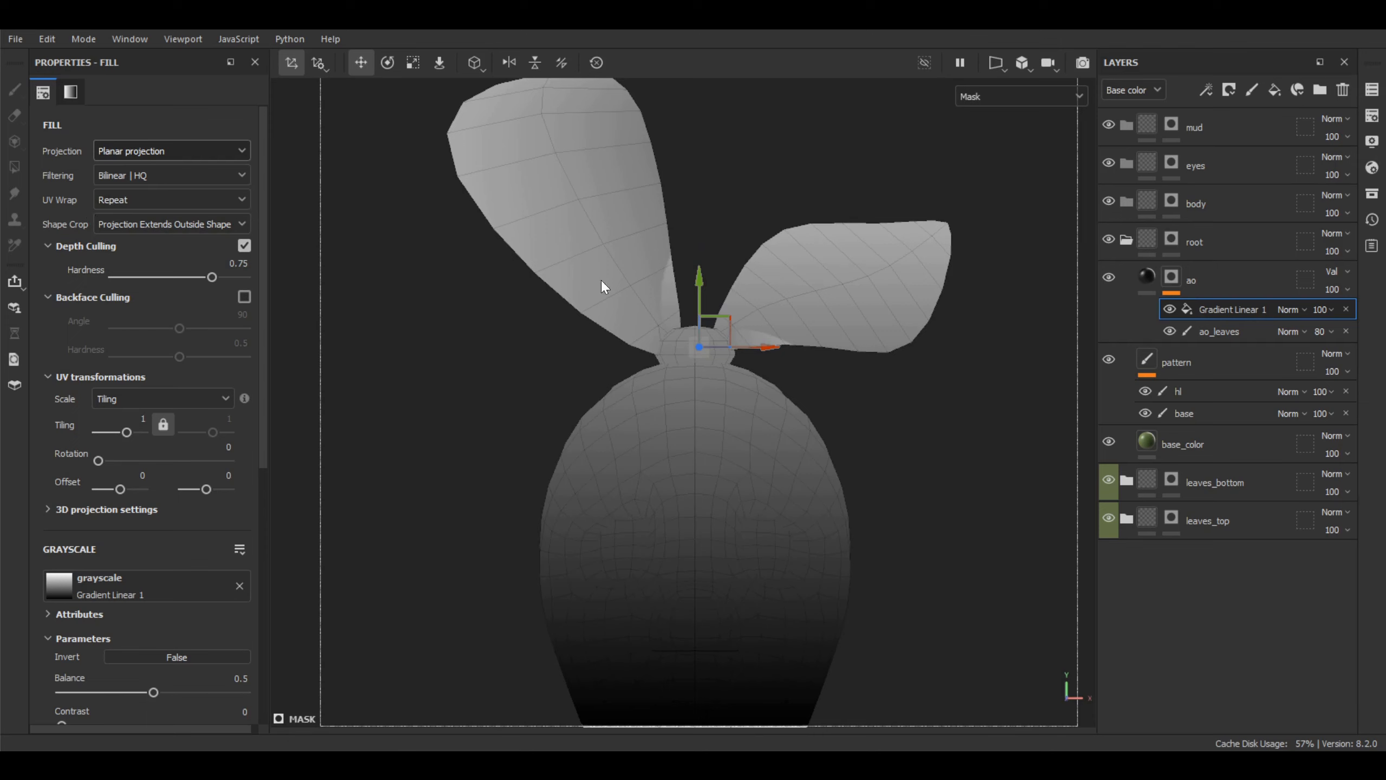
click(153, 200)
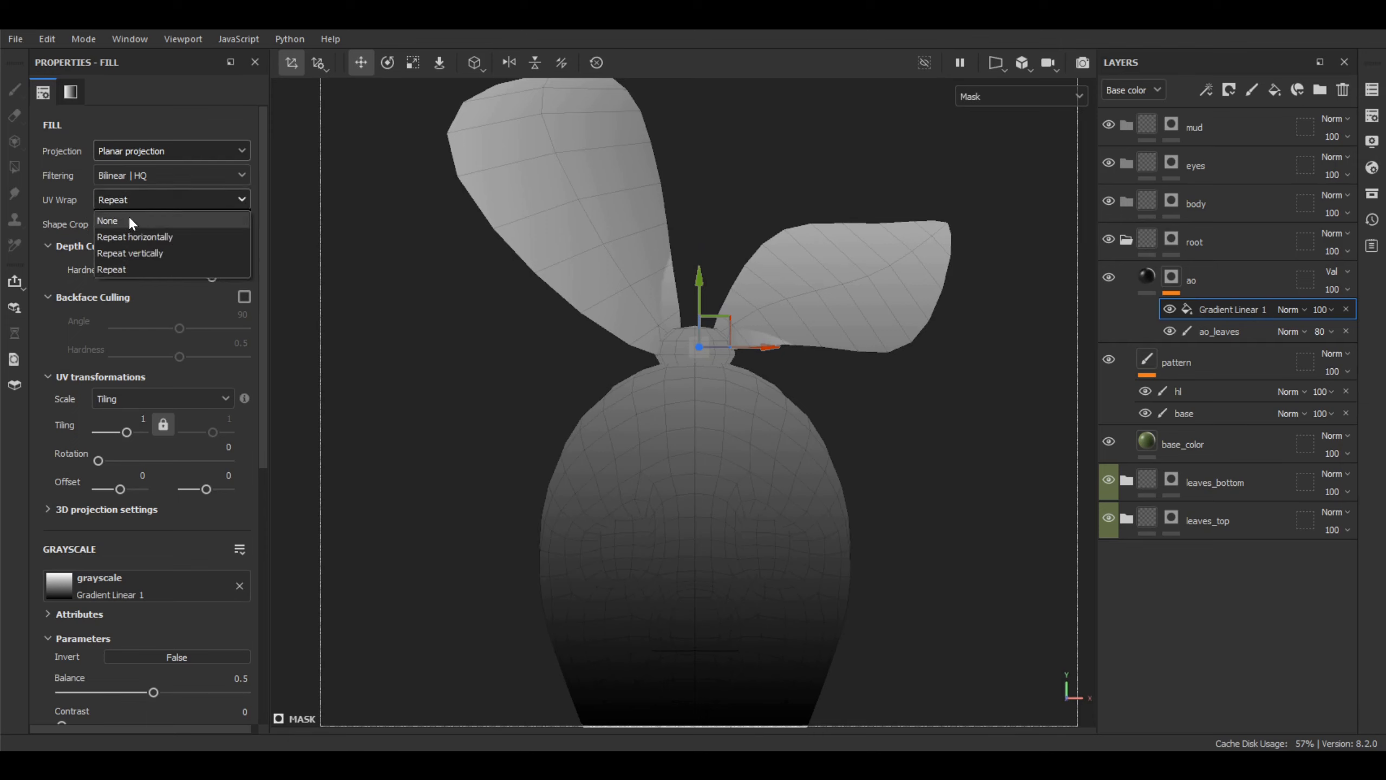
click(131, 220)
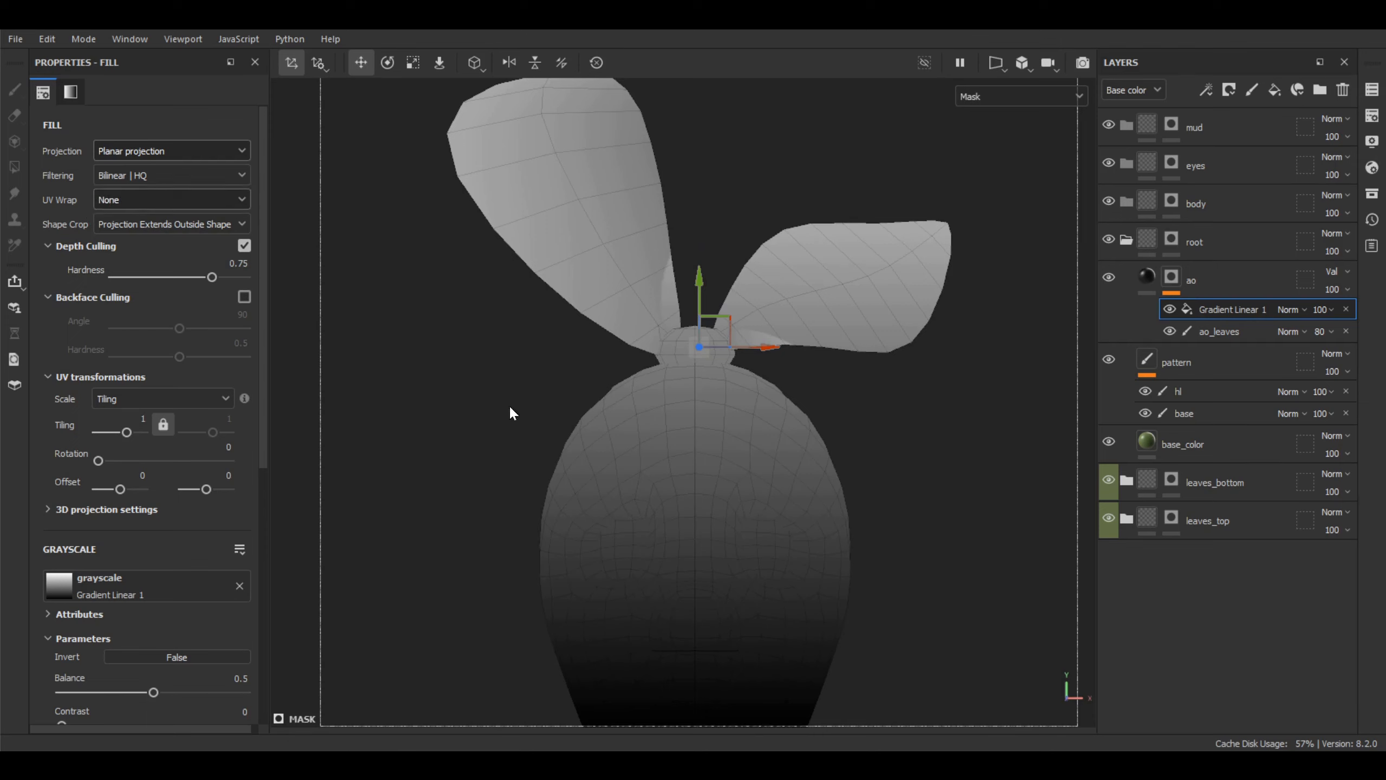
Set the gradient's contrast to 1 and shift the projection so its hard edge crosses the root's lower half
scroll(131, 601, down, 5)
drag(63, 481, 275, 464)
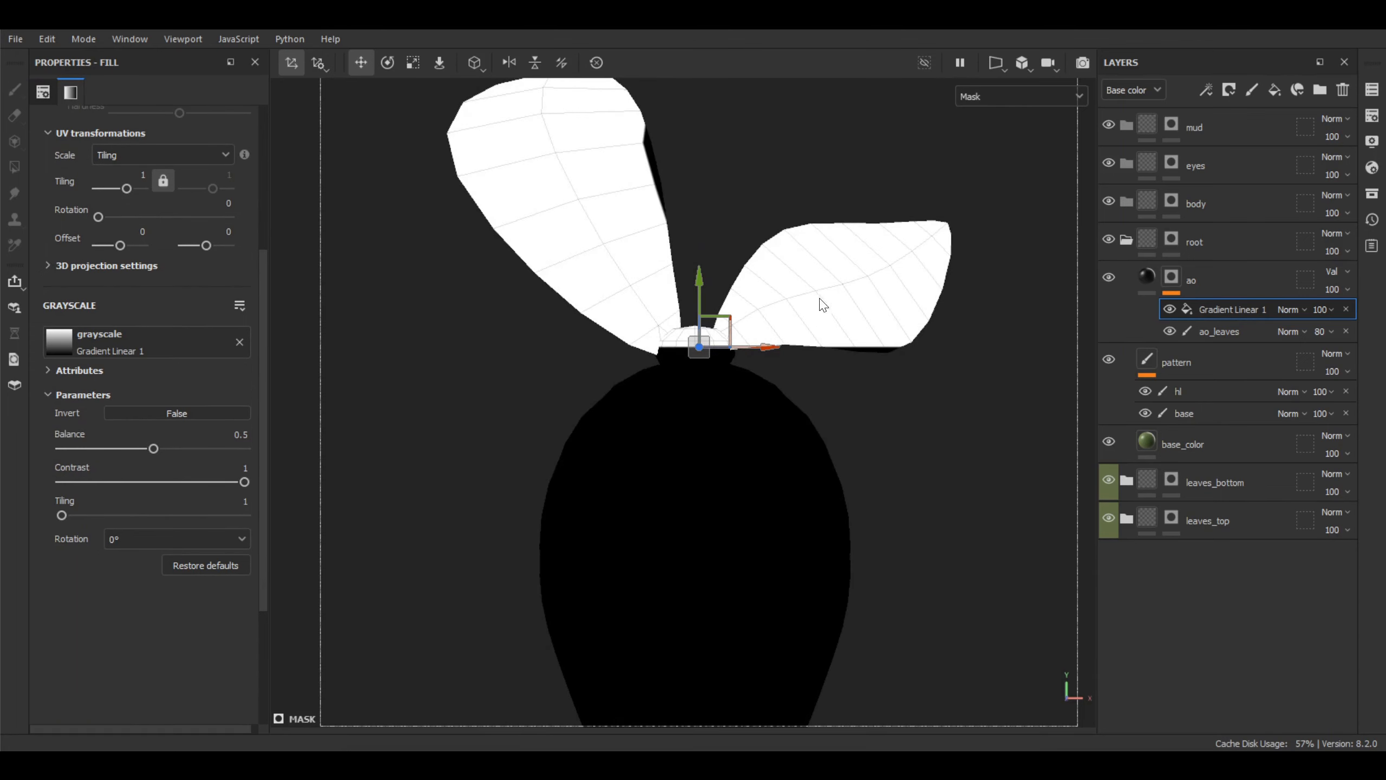
scroll(820, 304, up, 5)
drag(769, 294, 768, 302)
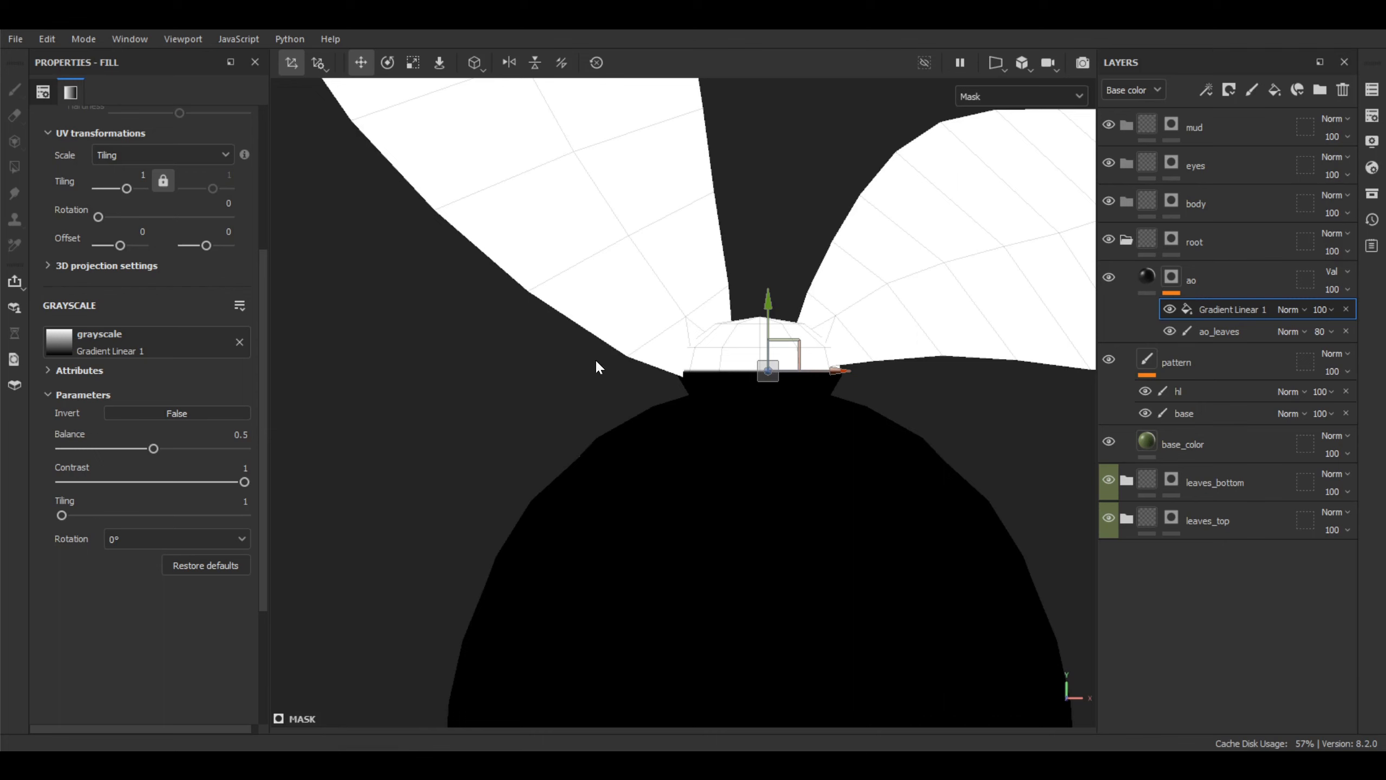
Invert the gradient, soften its contrast slightly, and return to the base color display
click(185, 413)
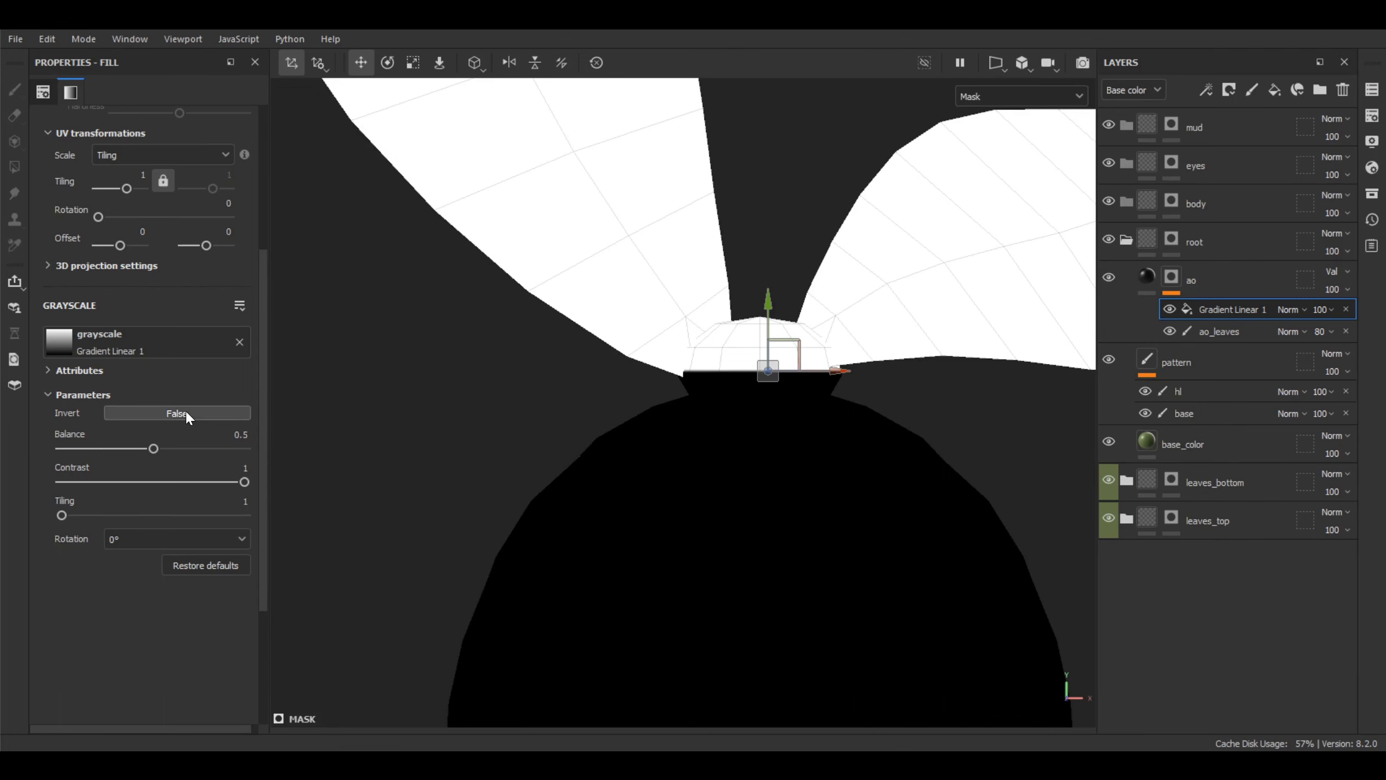
drag(245, 482, 236, 485)
alt+drag(534, 417, 796, 431)
key(c)
click(1148, 277)
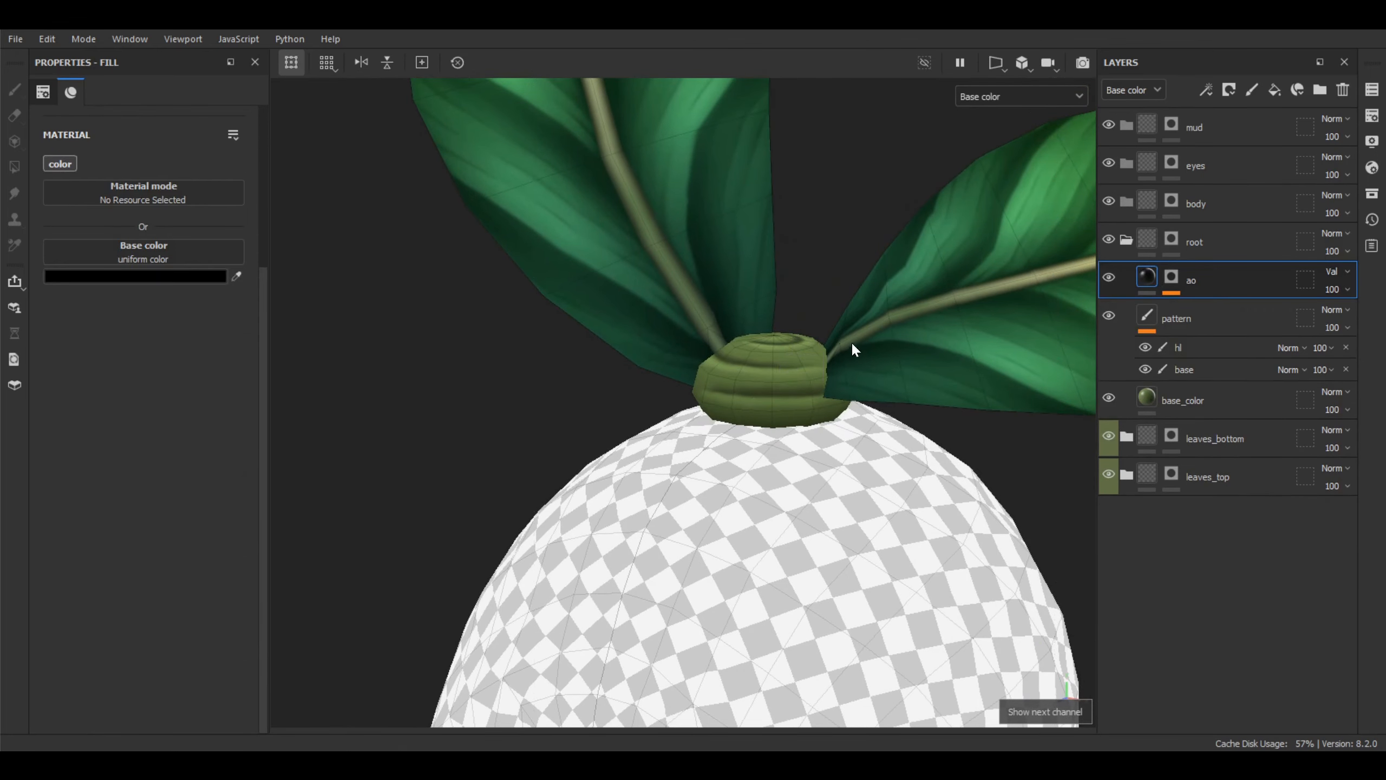
Compare the root's shading with the Gradient Linear 1 effect hidden and shown from several angles
mouse_move(851, 341)
alt+mouse_down()
mouse_move(820, 295)
mouse_move(805, 346)
mouse_move(1023, 324)
mouse_move(1030, 338)
mouse_move(755, 350)
mouse_move(770, 362)
alt+mouse_up()
click(1172, 277)
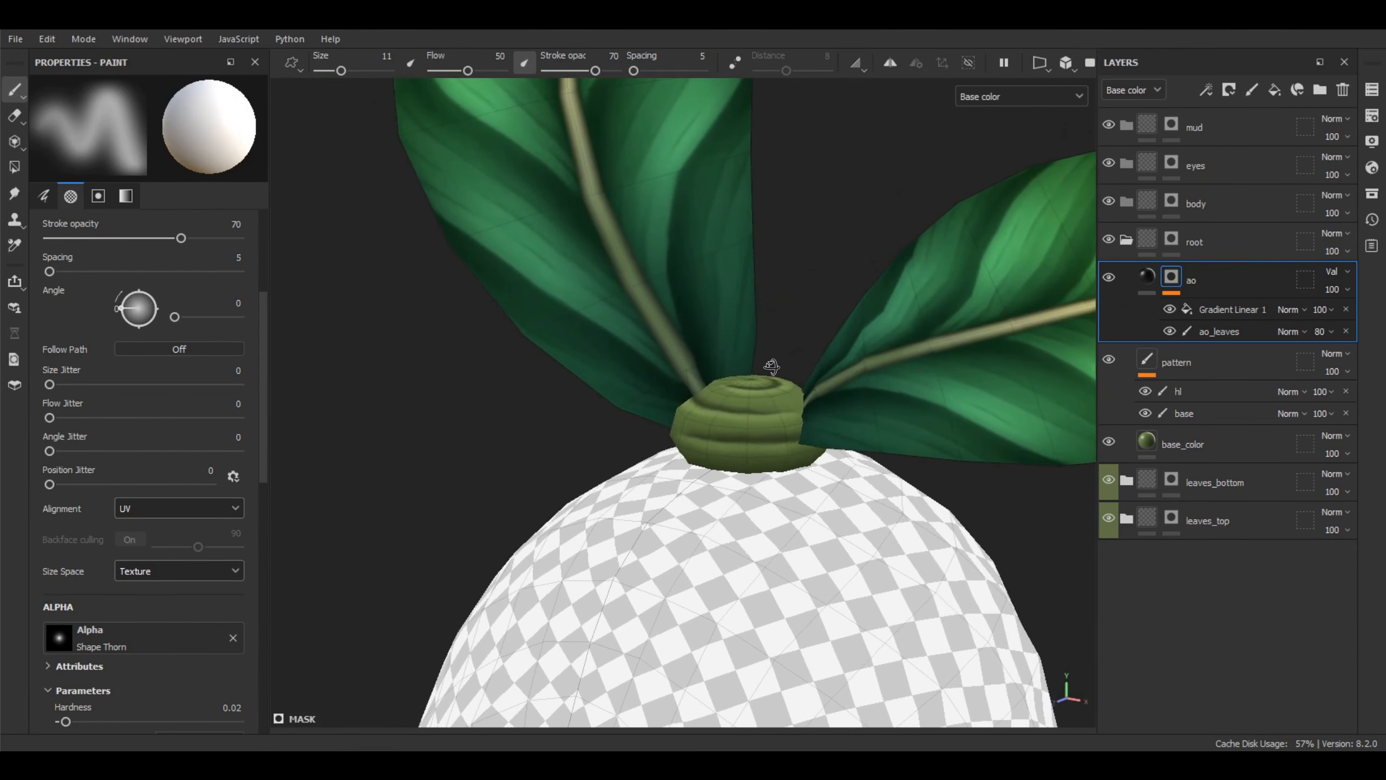
click(1171, 308)
click(1170, 306)
click(1171, 308)
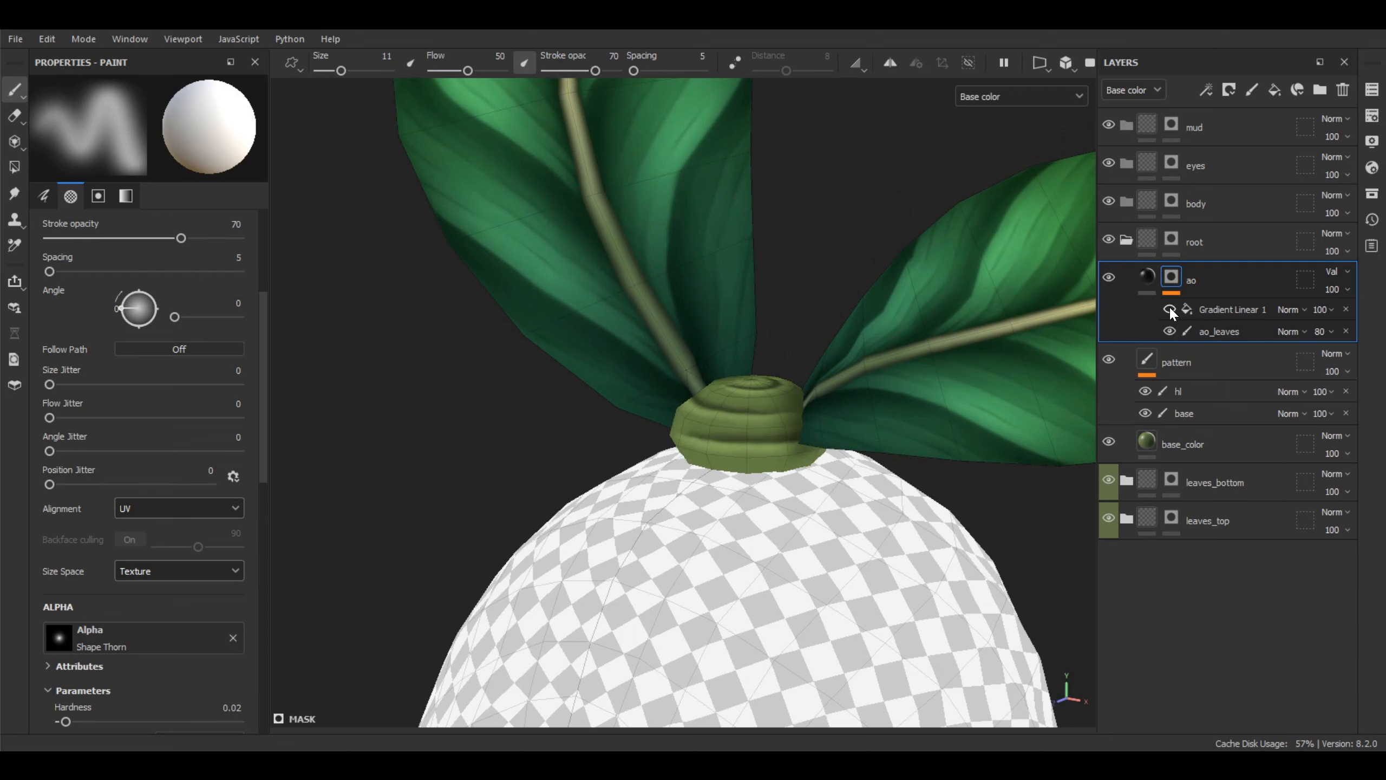
click(1170, 309)
click(1171, 308)
click(1171, 309)
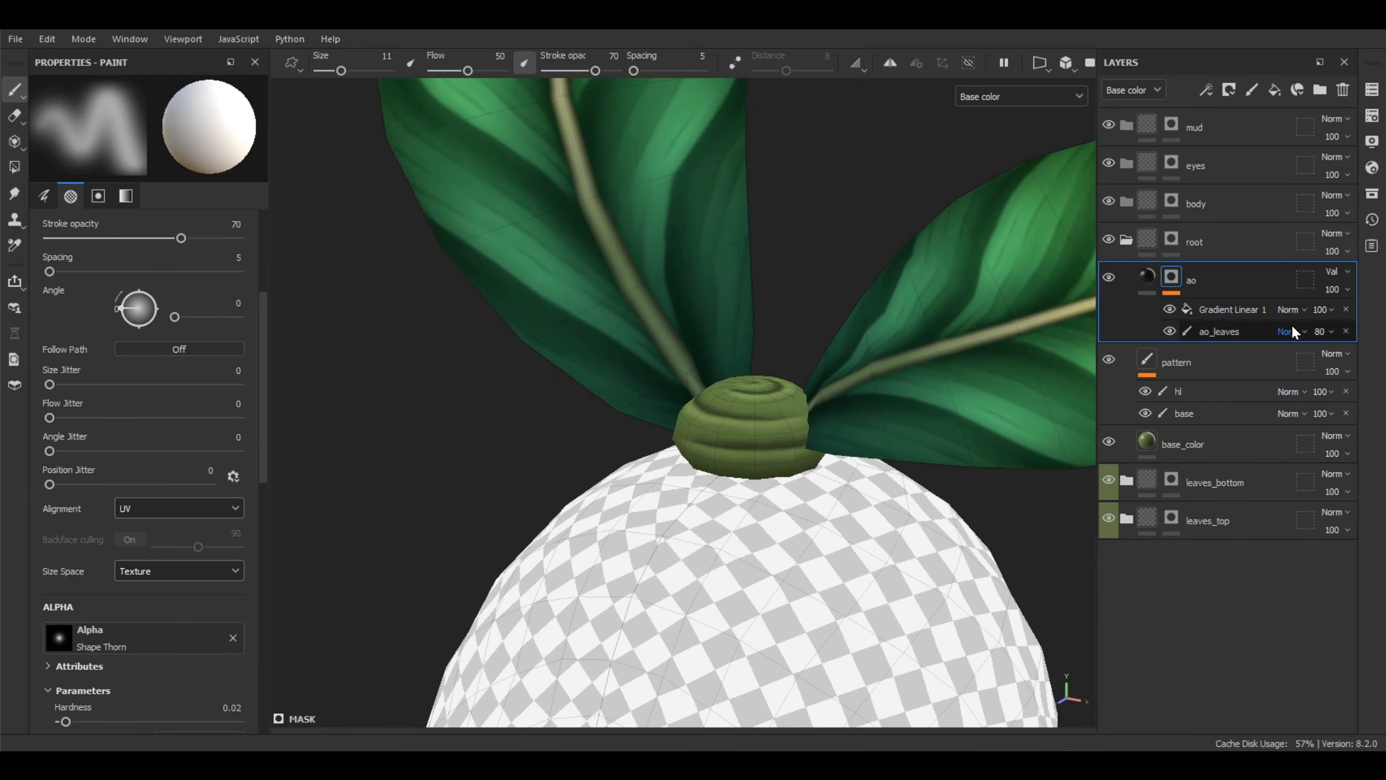
mouse_move(791, 407)
alt+mouse_down()
mouse_move(811, 366)
mouse_move(824, 377)
alt+mouse_up()
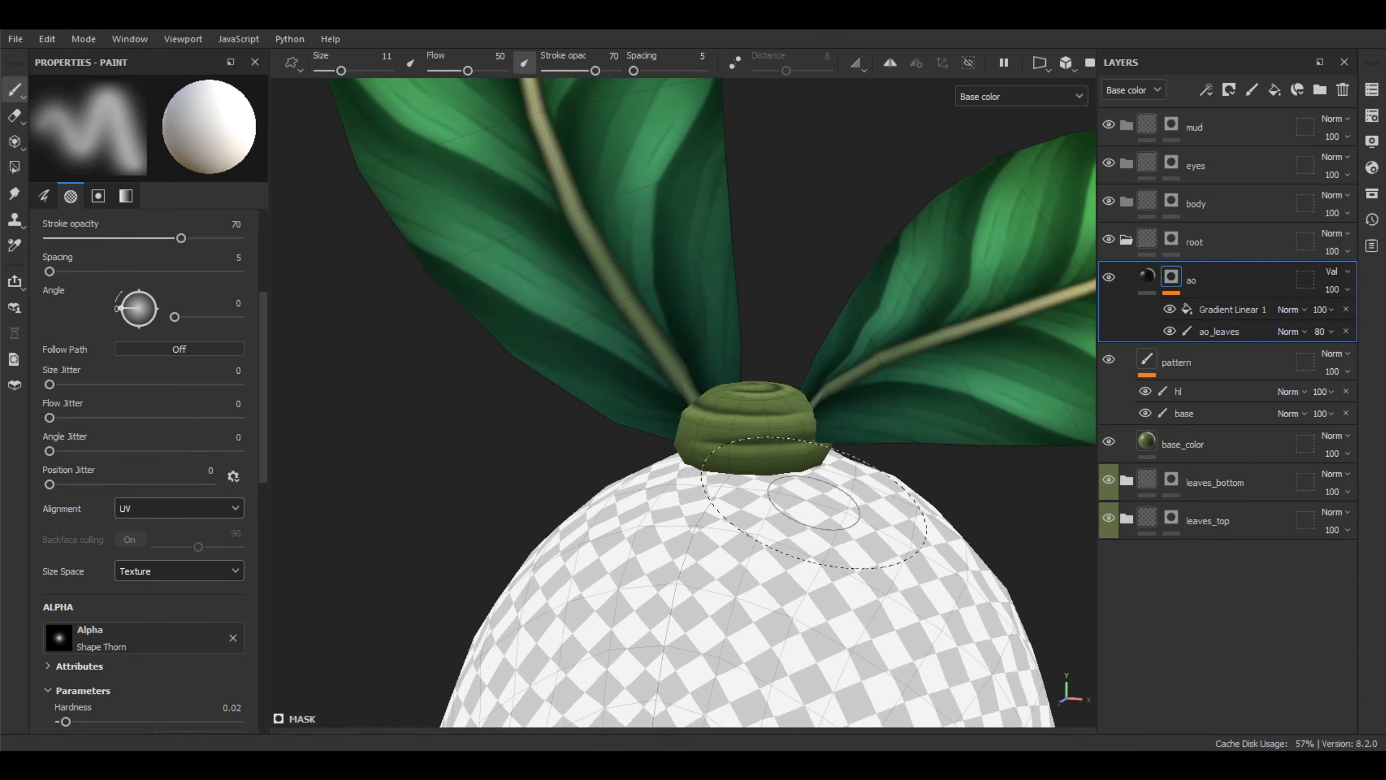
alt+drag(873, 502, 816, 459)
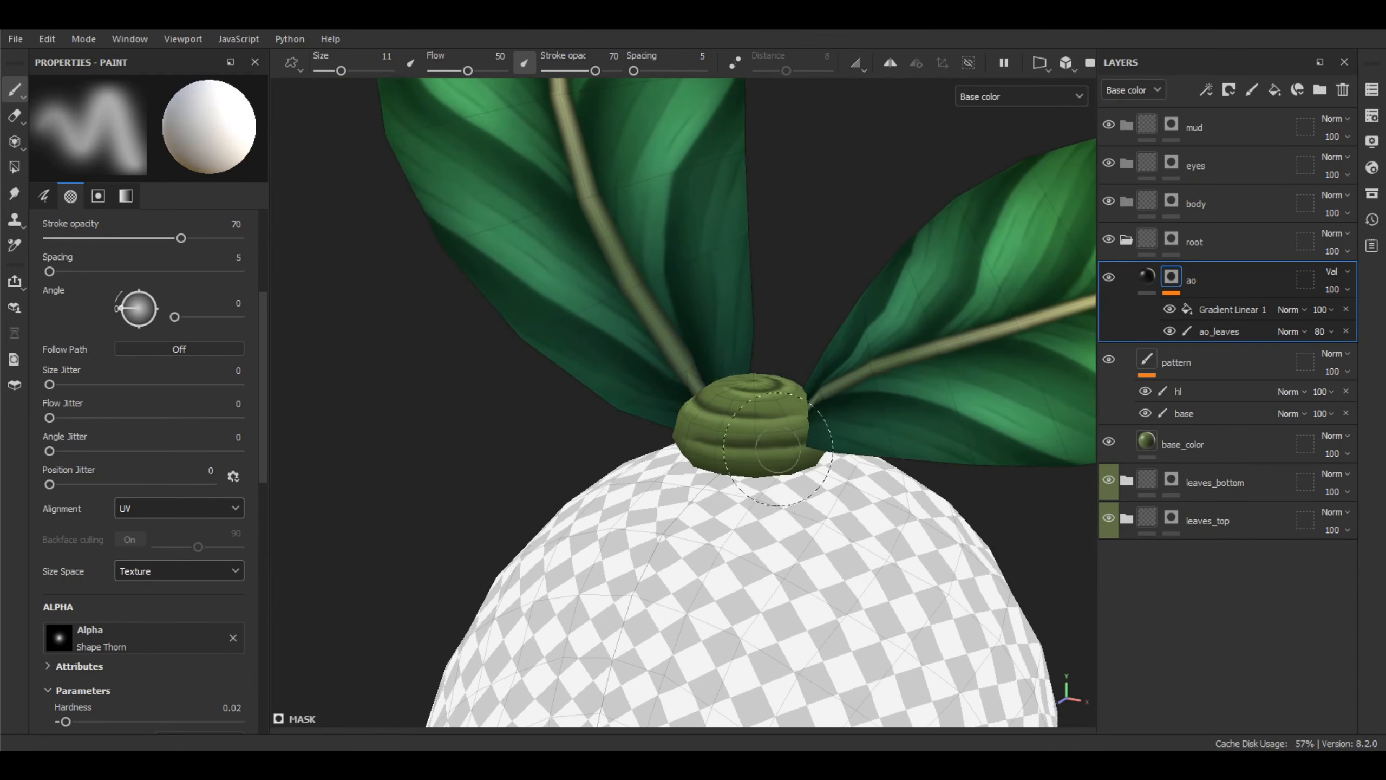
alt+middle_drag(796, 404, 778, 398)
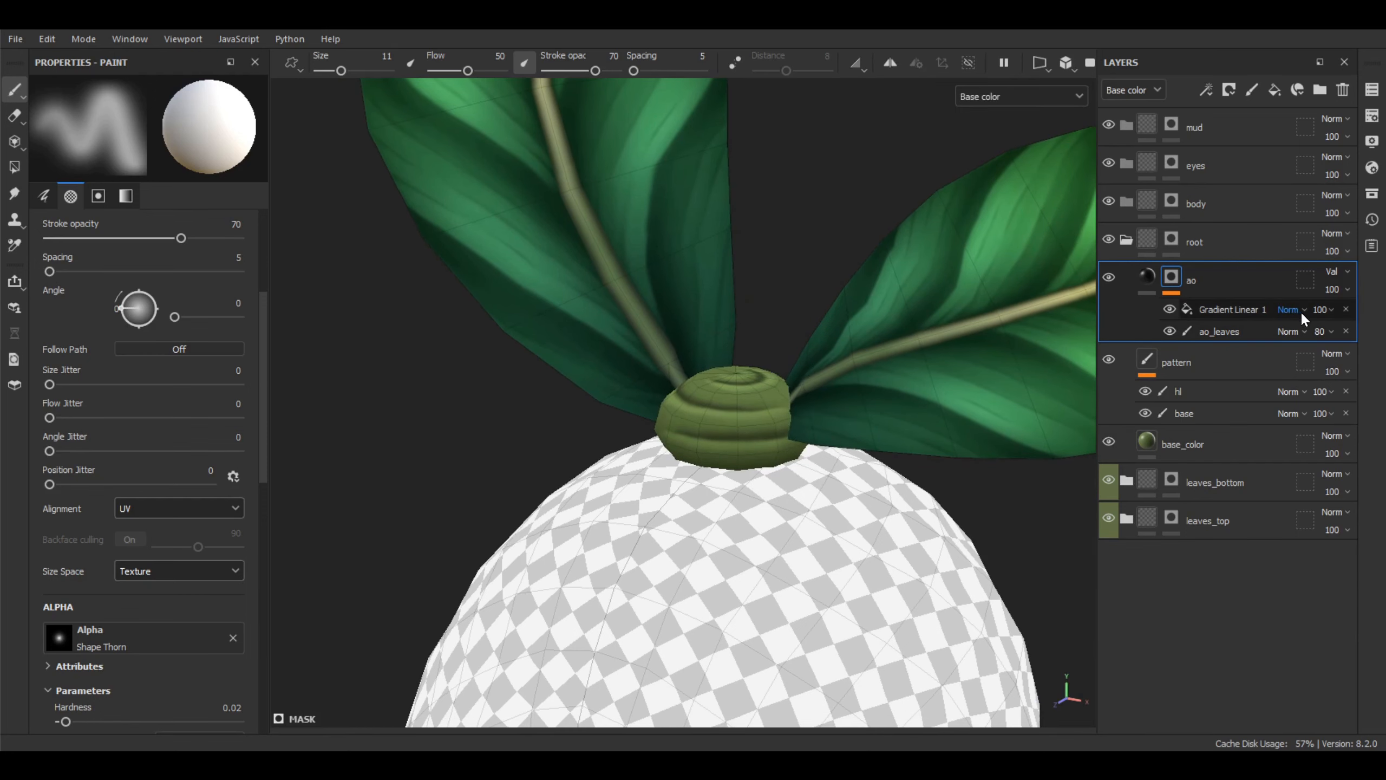
Rename the Gradient Linear 1 effect in the ao layer's mask to ao_body
click(1170, 310)
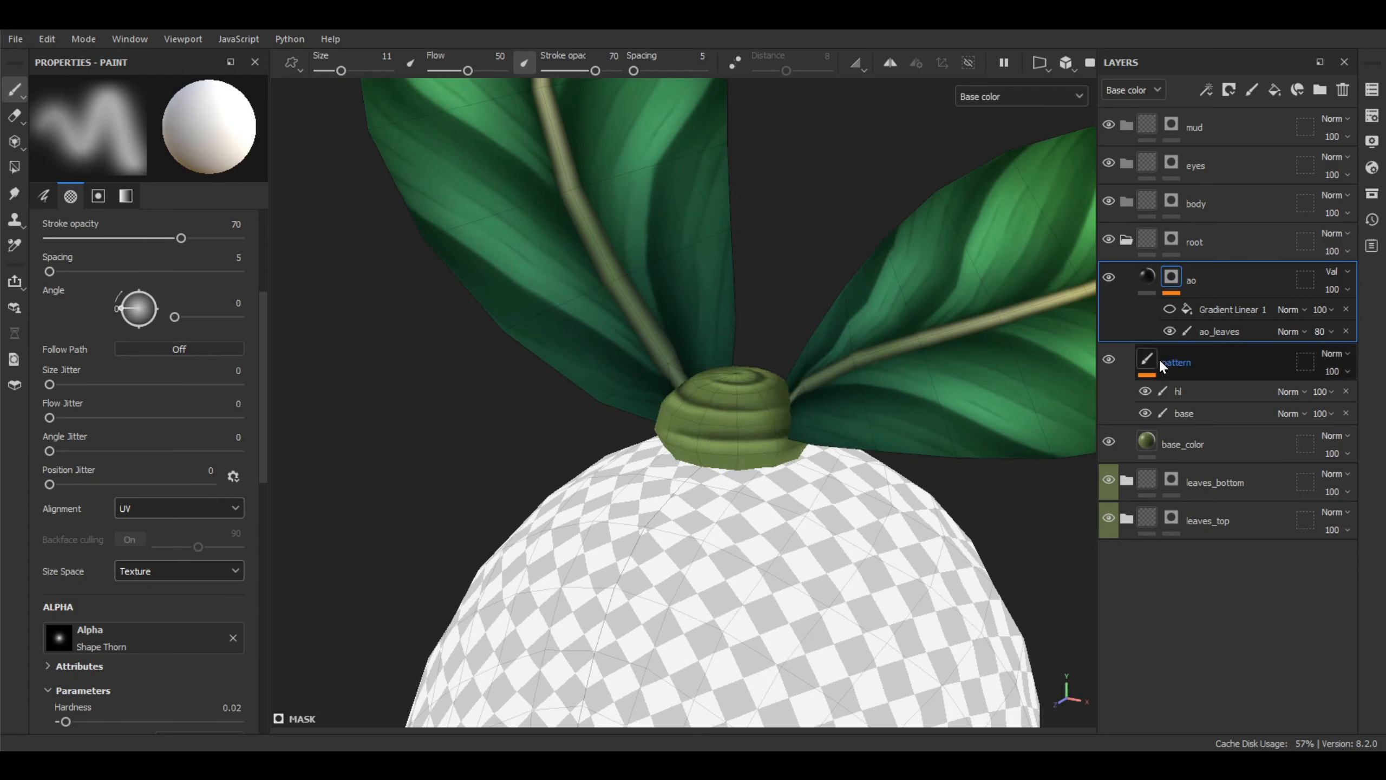
double_click(1233, 310)
text(ao)
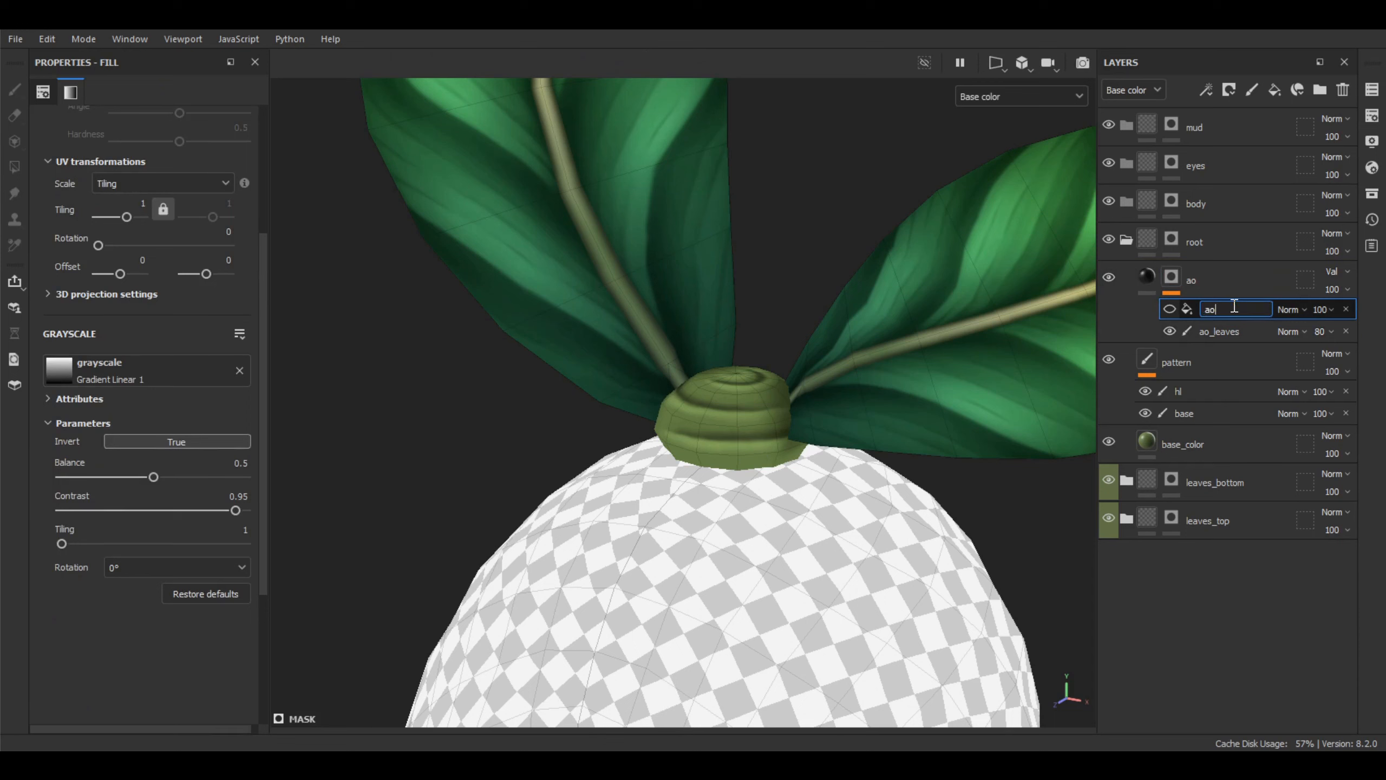
text(_body)
key(Return)
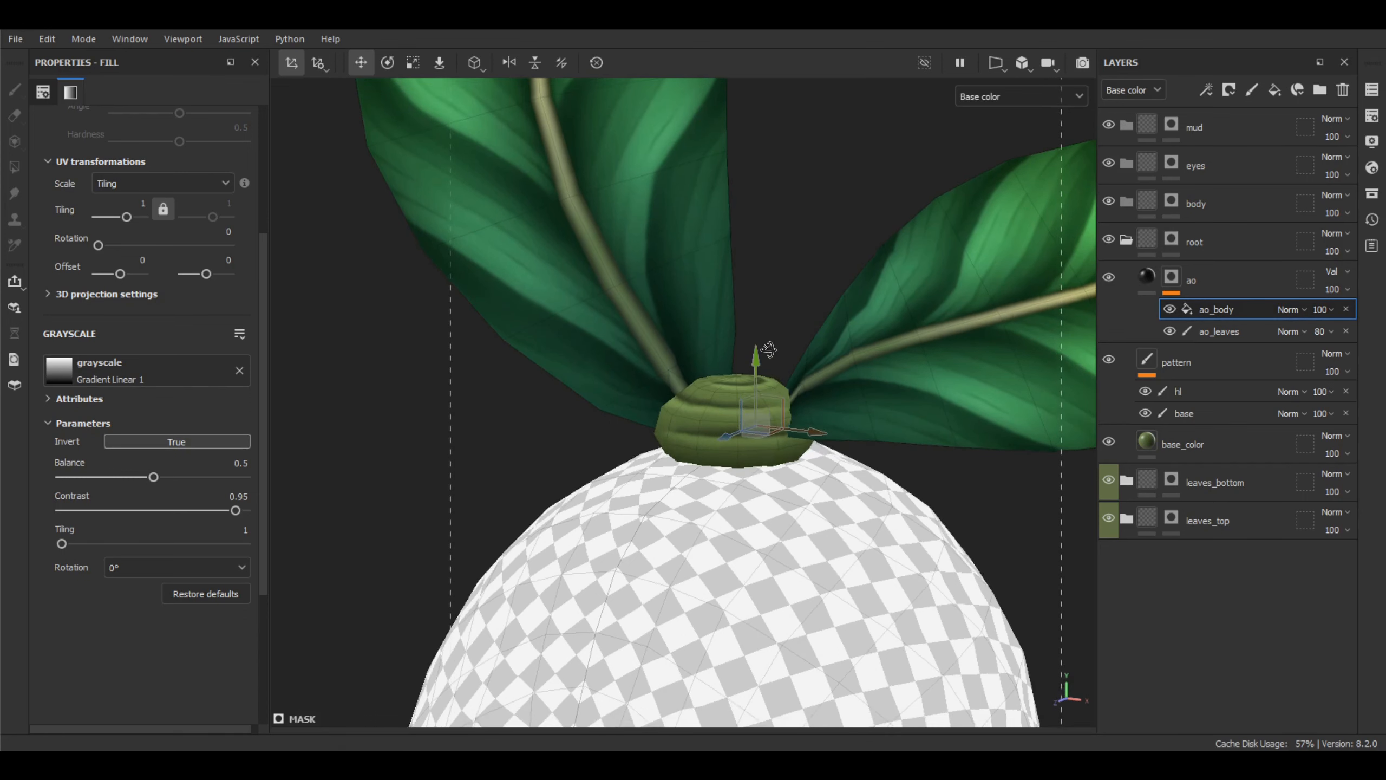
Try a series of blend modes on the ao_body effect, from Passthrough through Multiply and Lighten to Exclusion
click(1207, 328)
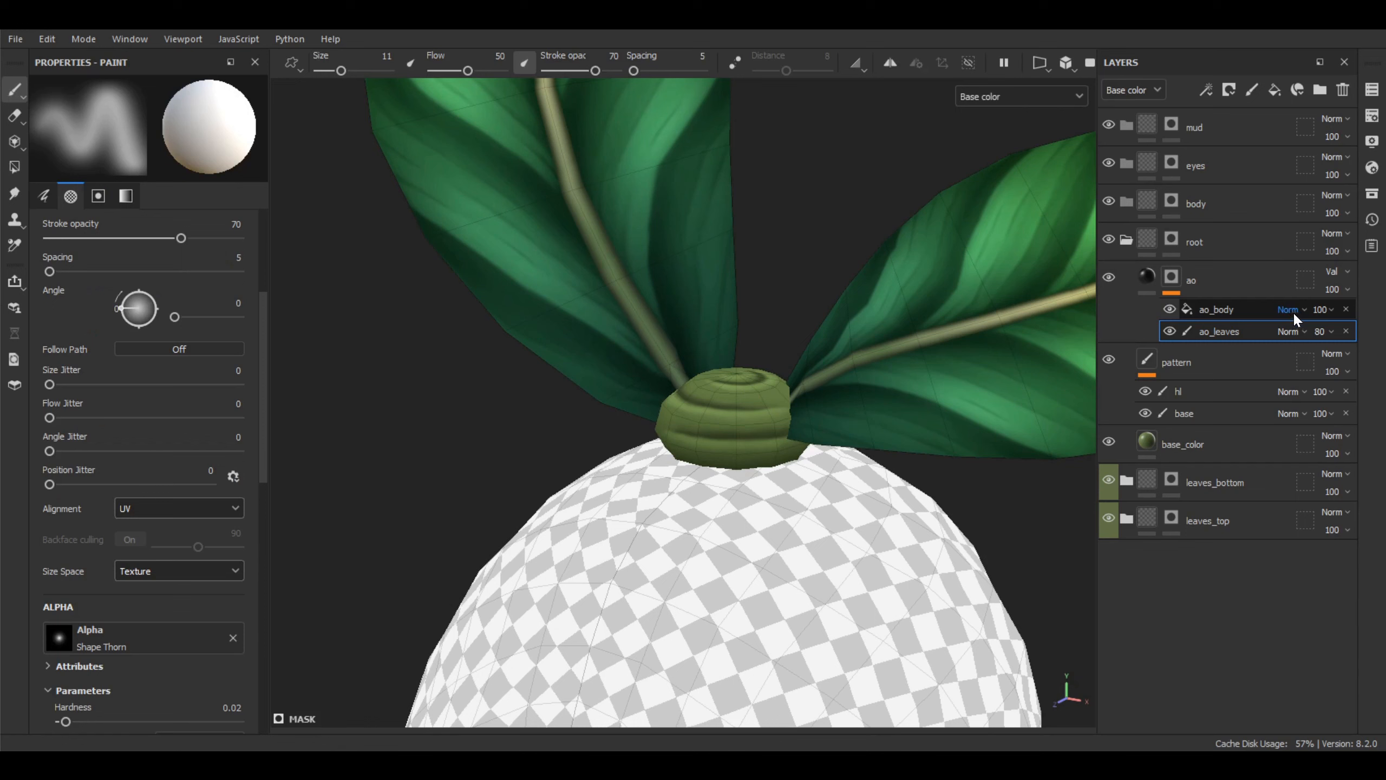
click(1291, 309)
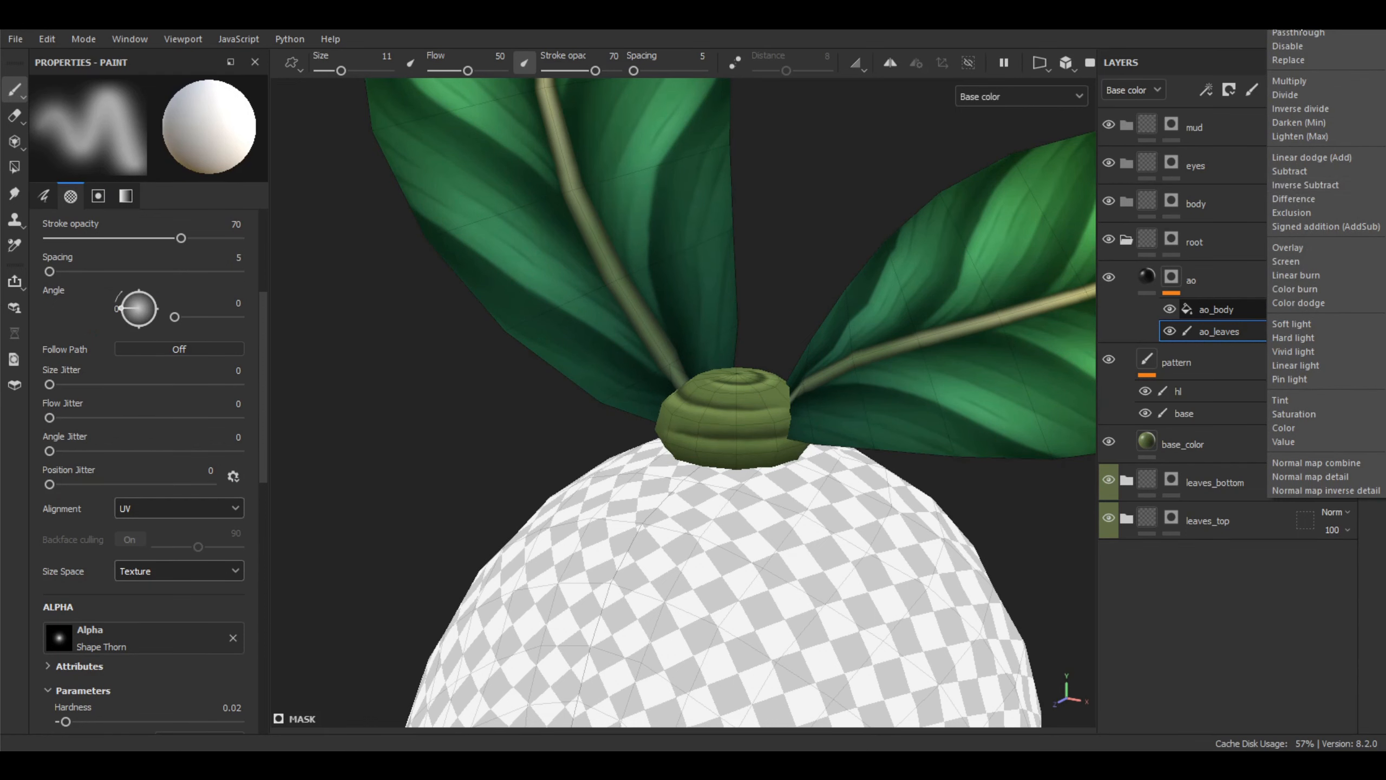
click(1295, 31)
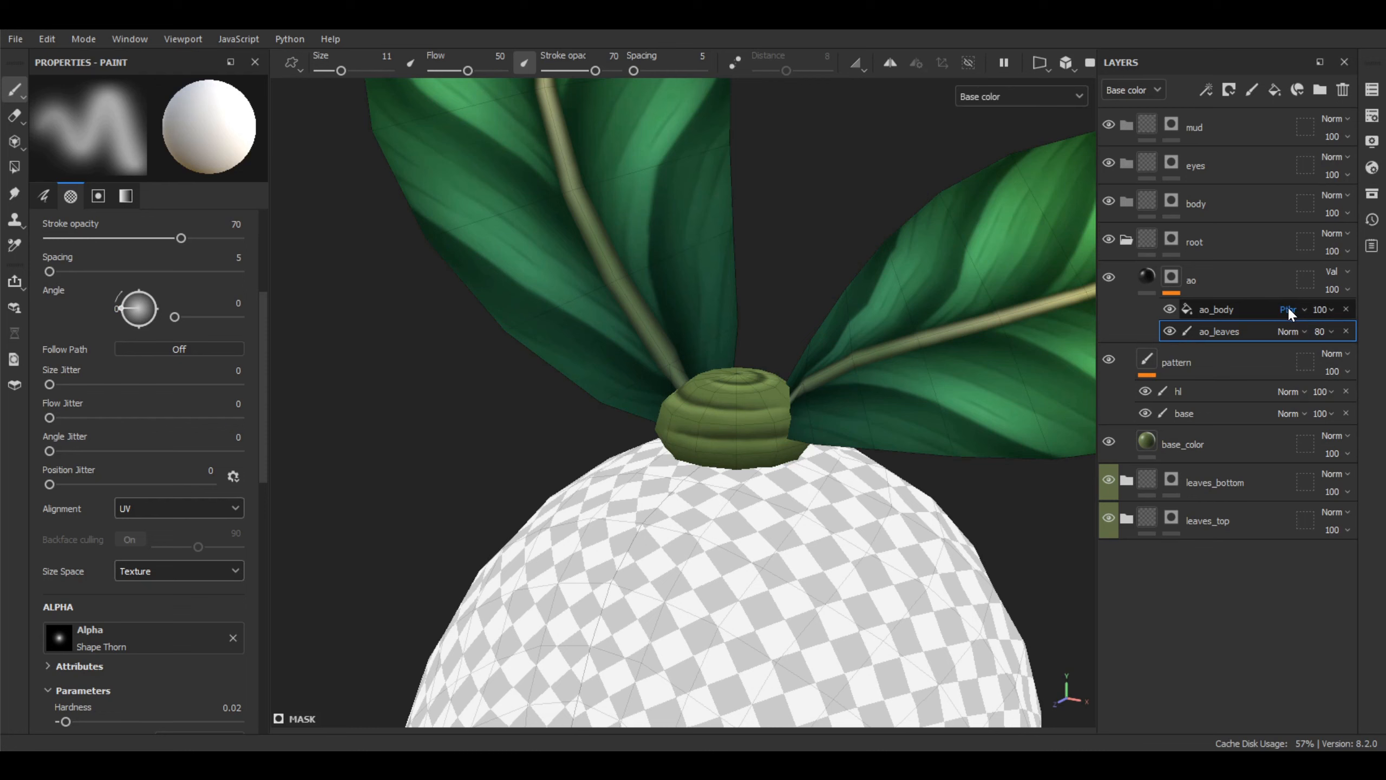
scroll(1288, 310, down, 1)
scroll(1288, 309, down, 1)
scroll(1289, 309, down, 1)
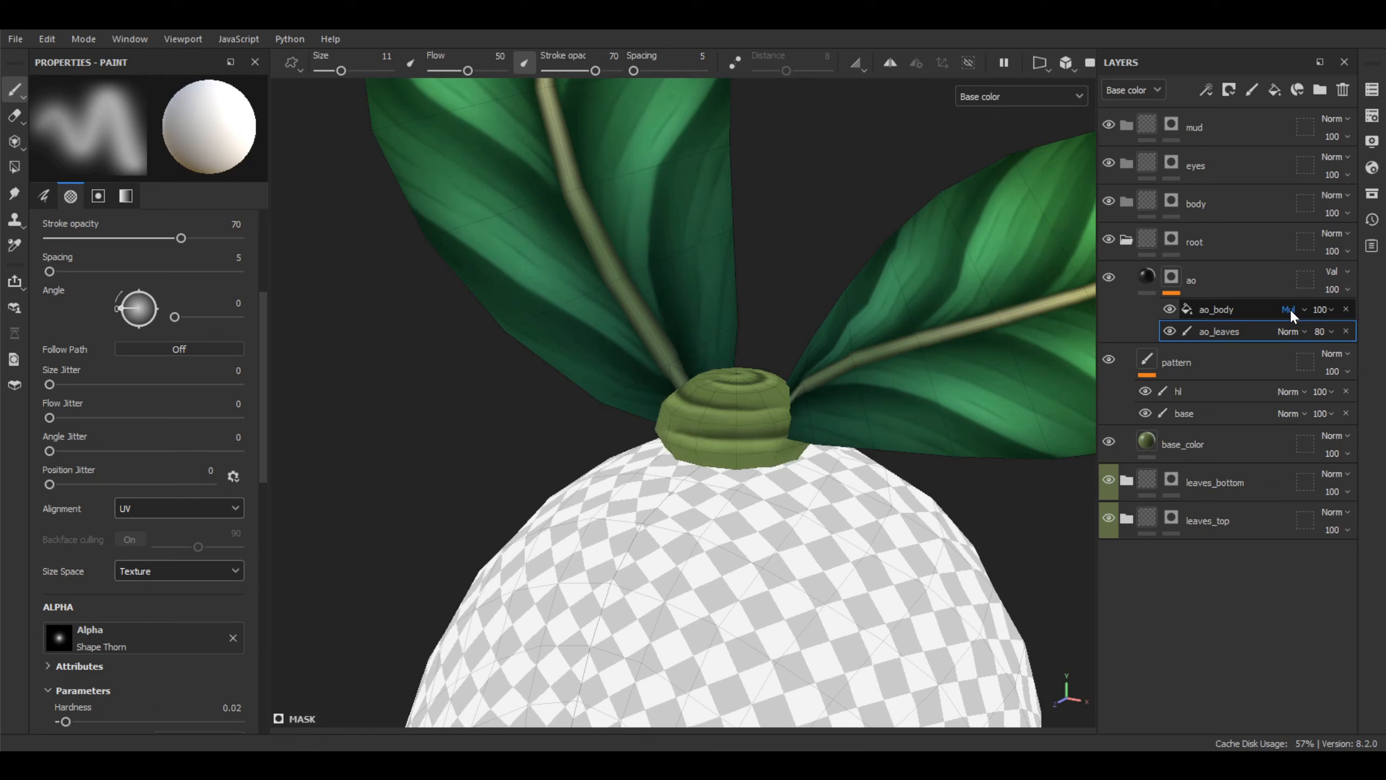
scroll(1290, 308, down, 1)
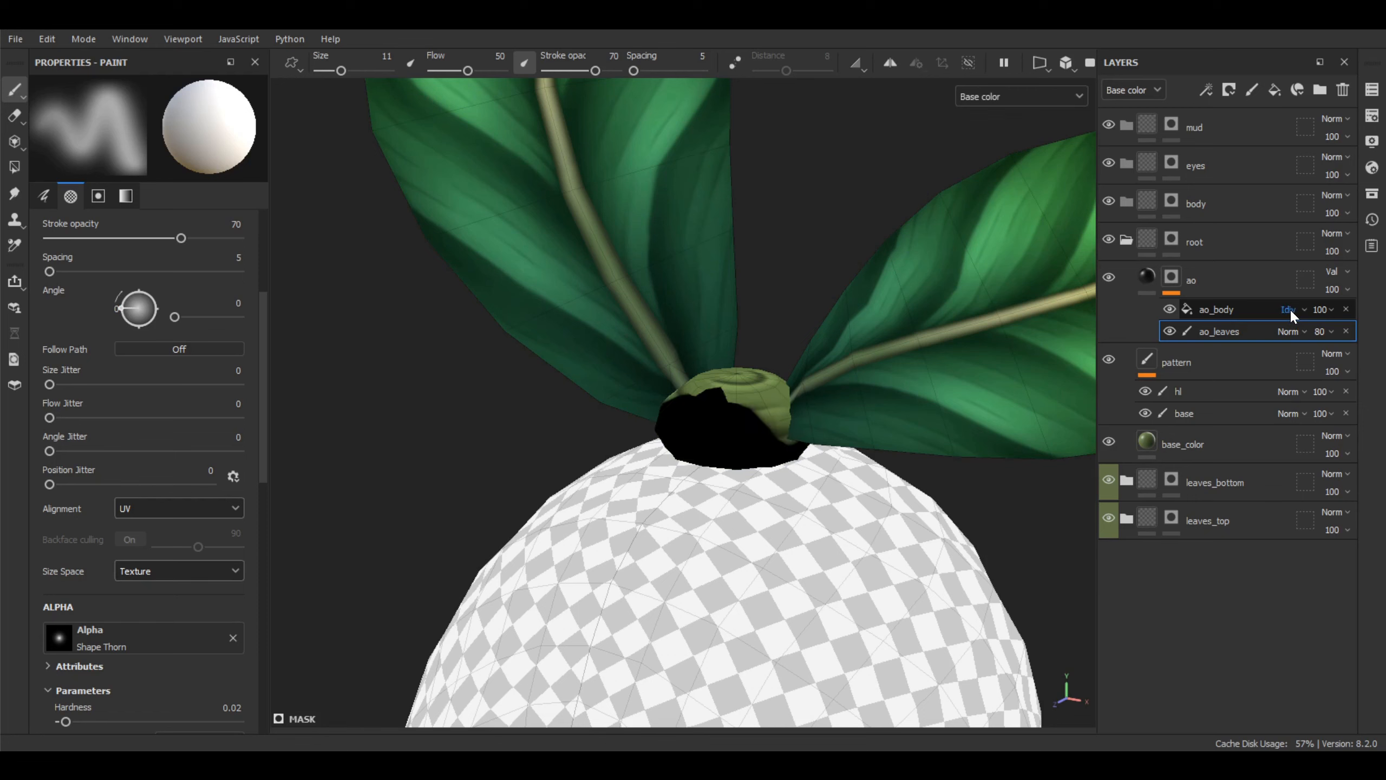
scroll(1290, 308, down, 2)
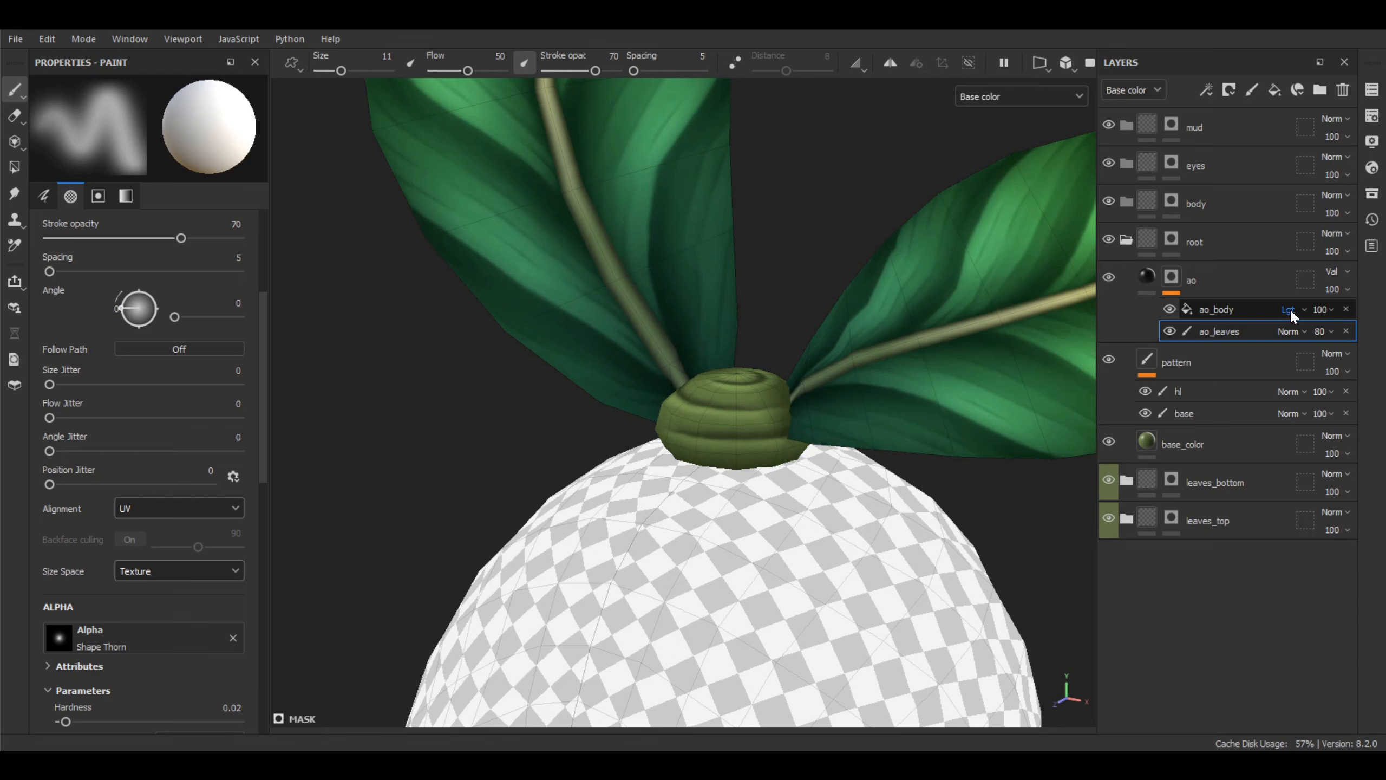
scroll(1288, 309, down, 1)
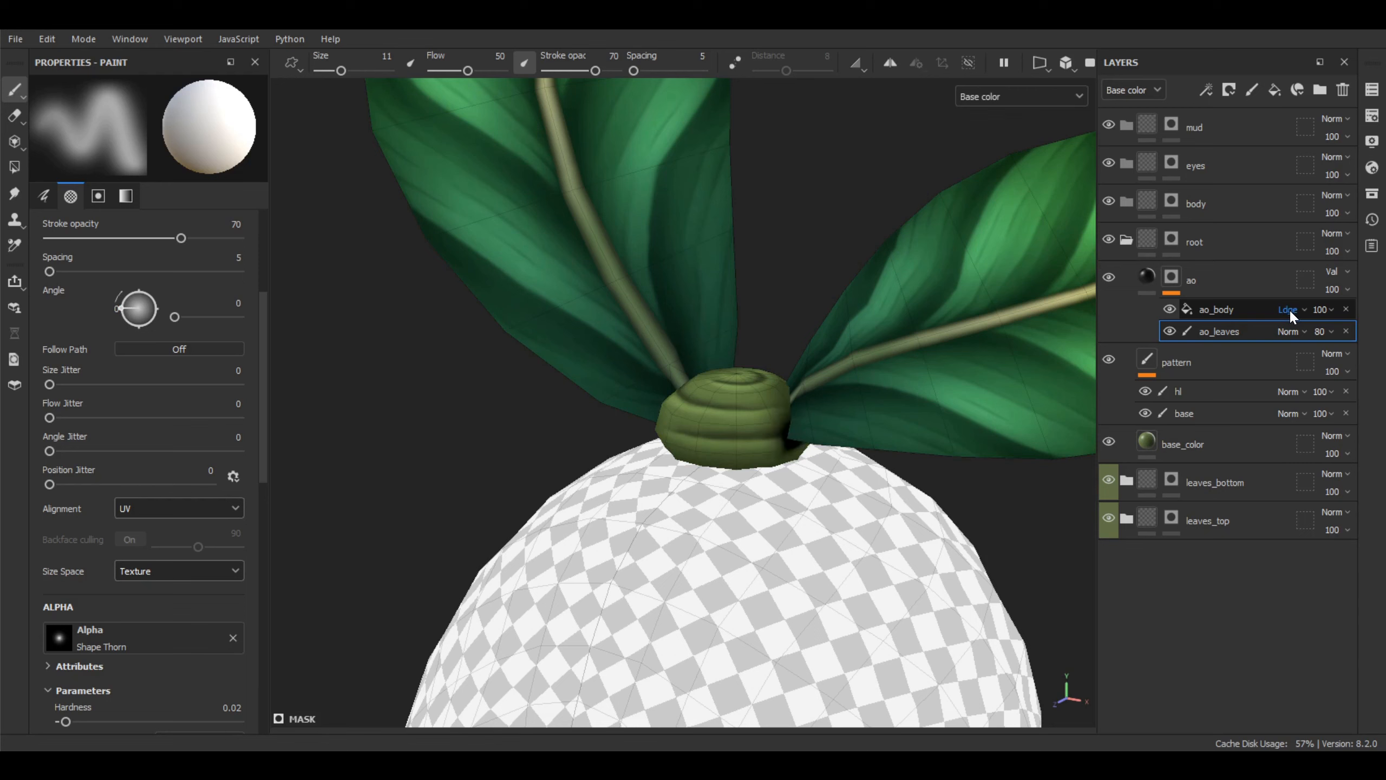
scroll(1289, 309, down, 1)
scroll(1288, 309, down, 1)
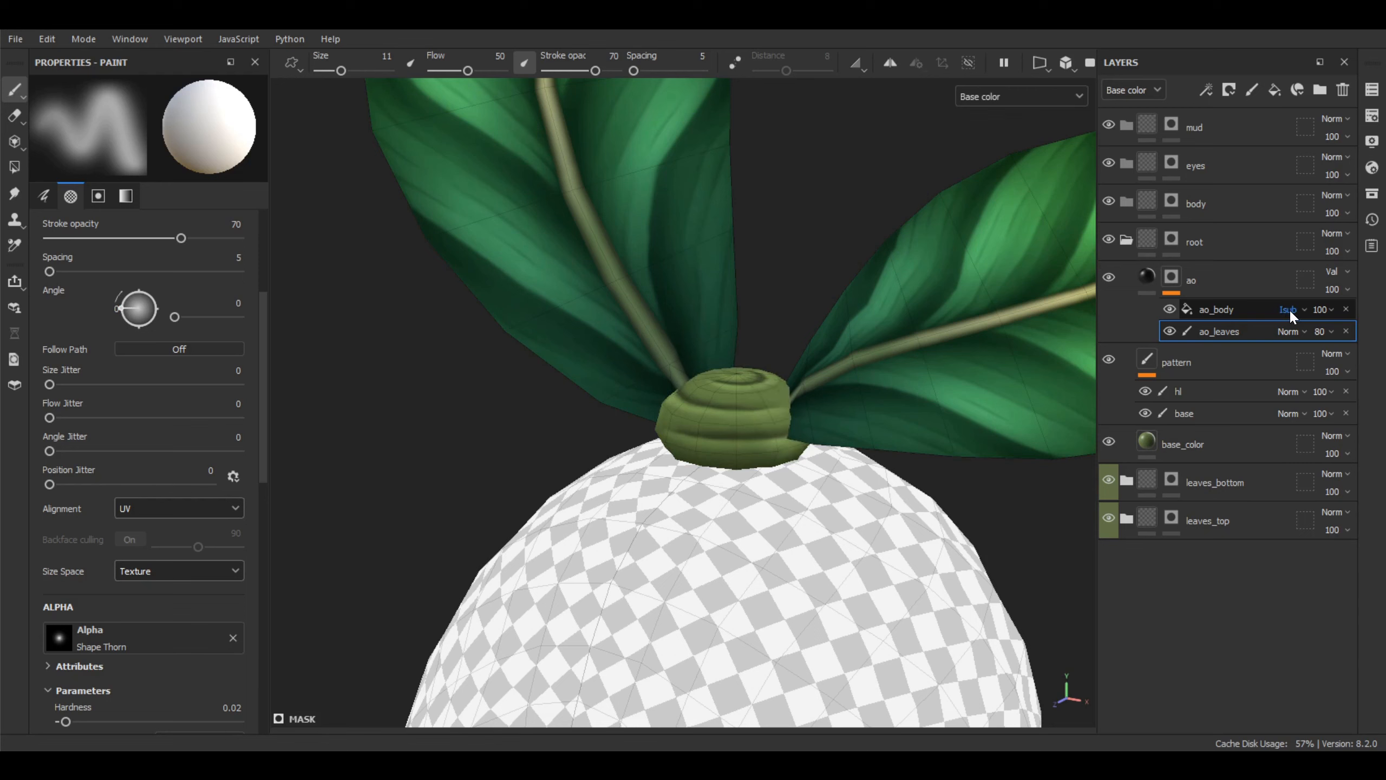
scroll(1289, 309, down, 1)
scroll(1289, 309, down, 1)
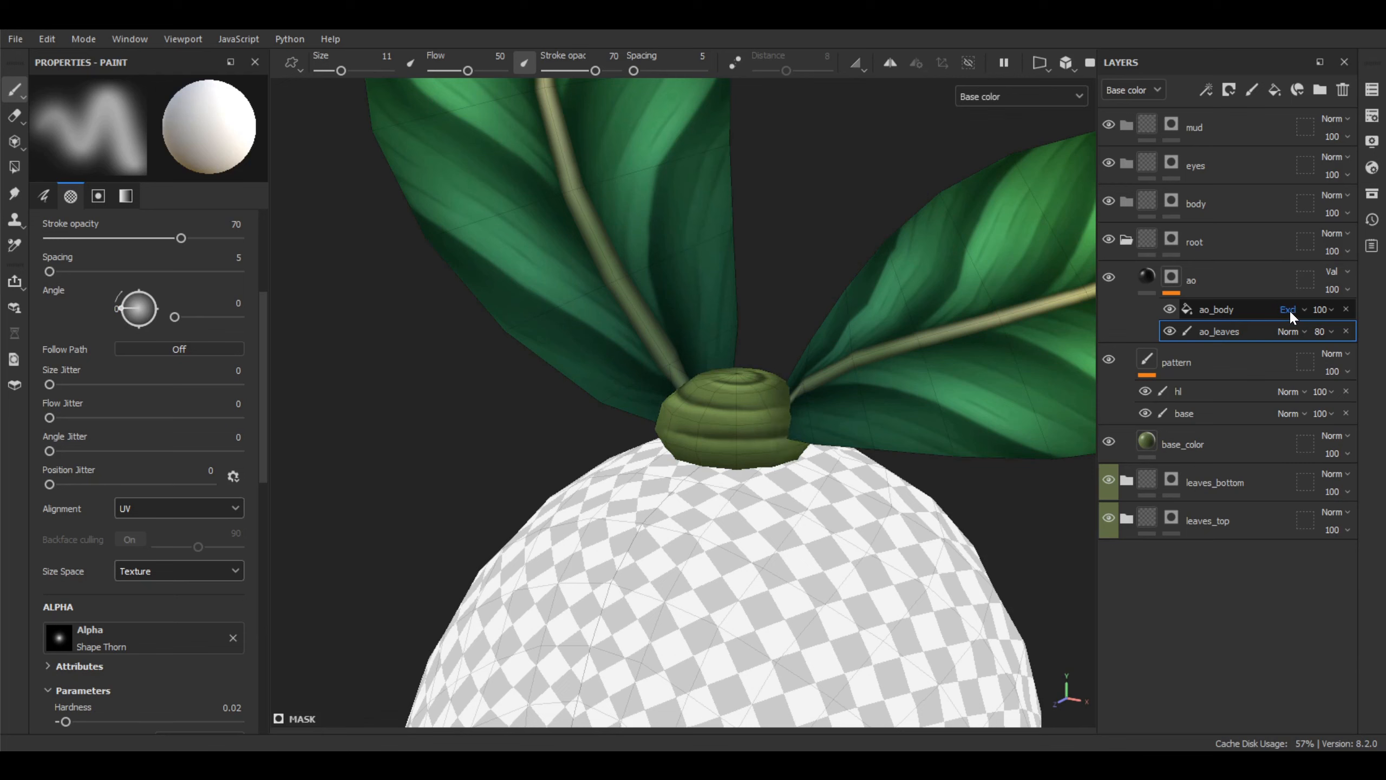
scroll(1289, 310, down, 3)
Set the ao_body effect's blend mode to Screen and compare the root with the effect hidden and shown
click(1293, 310)
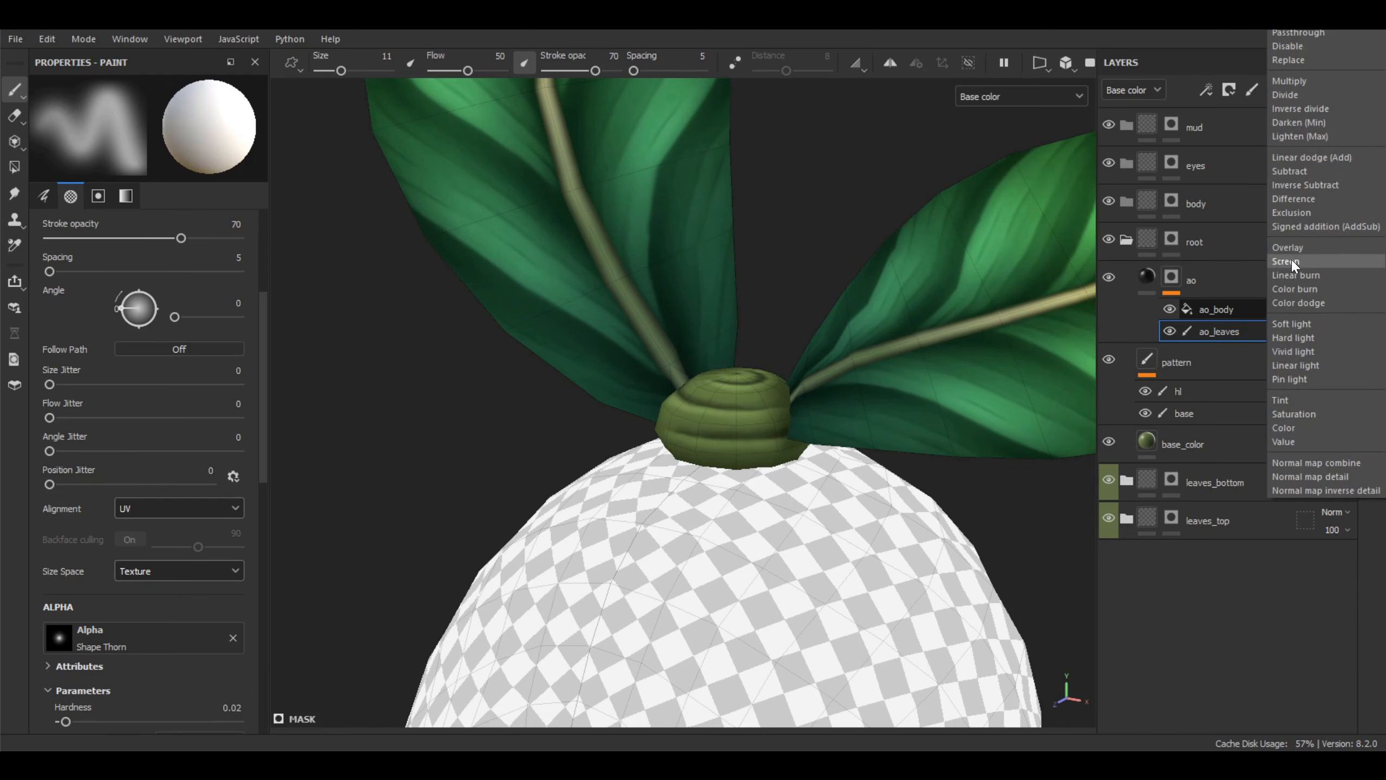
click(1297, 261)
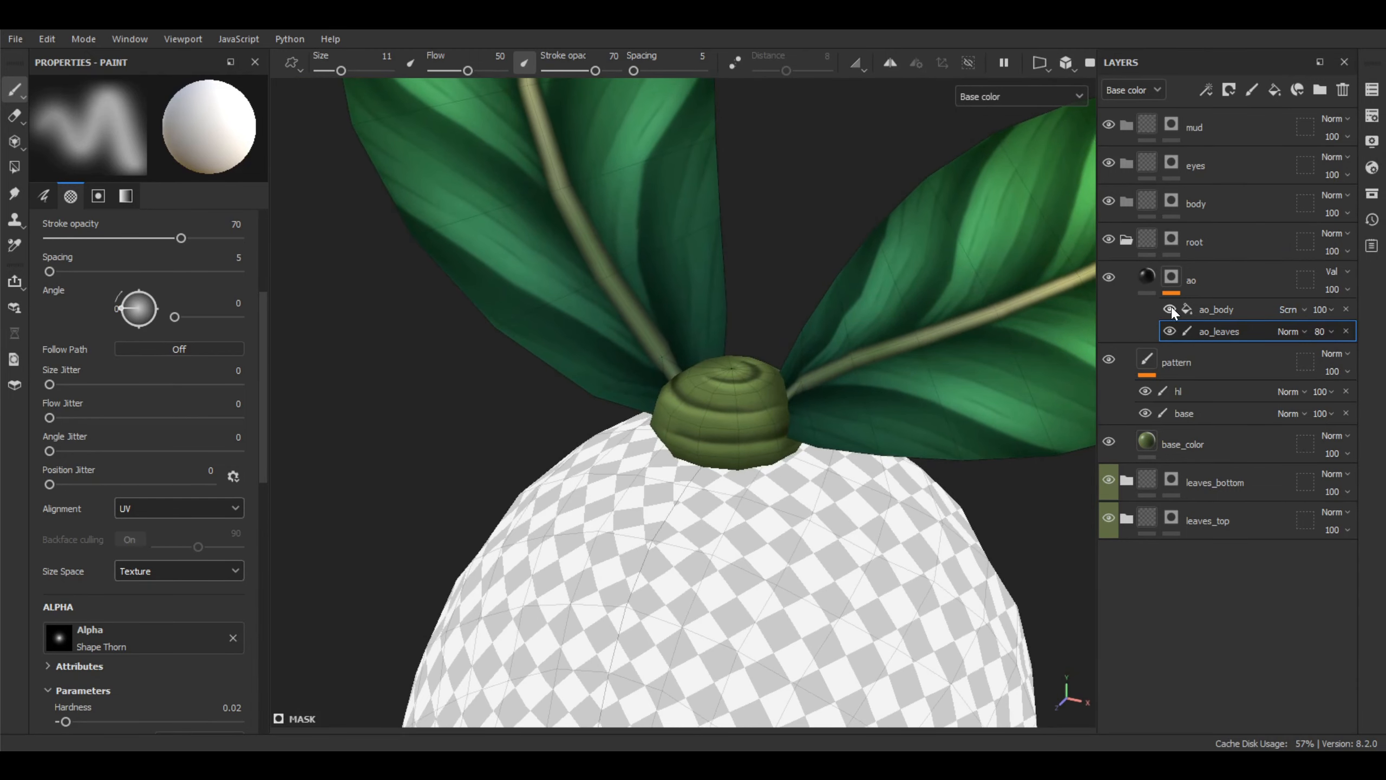
click(1169, 310)
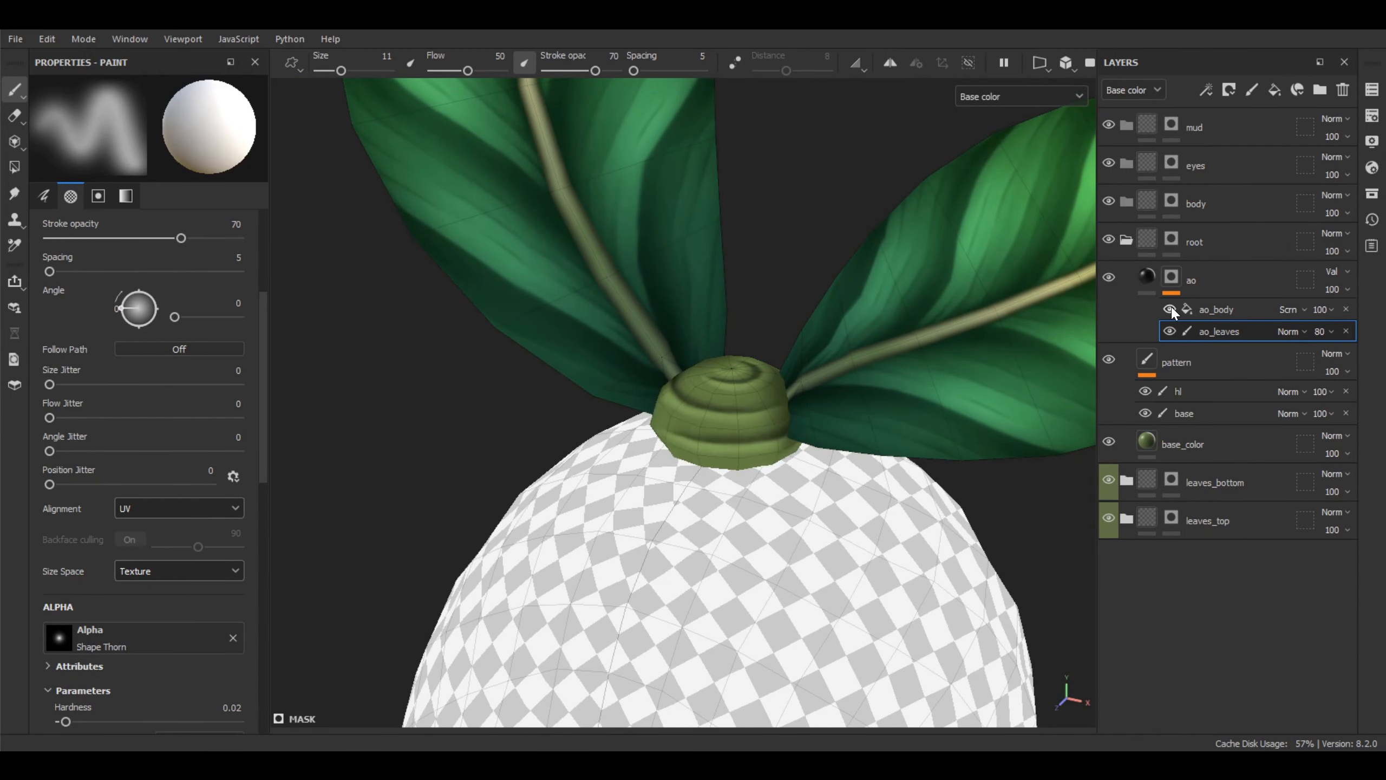
alt+drag(1069, 323, 851, 338)
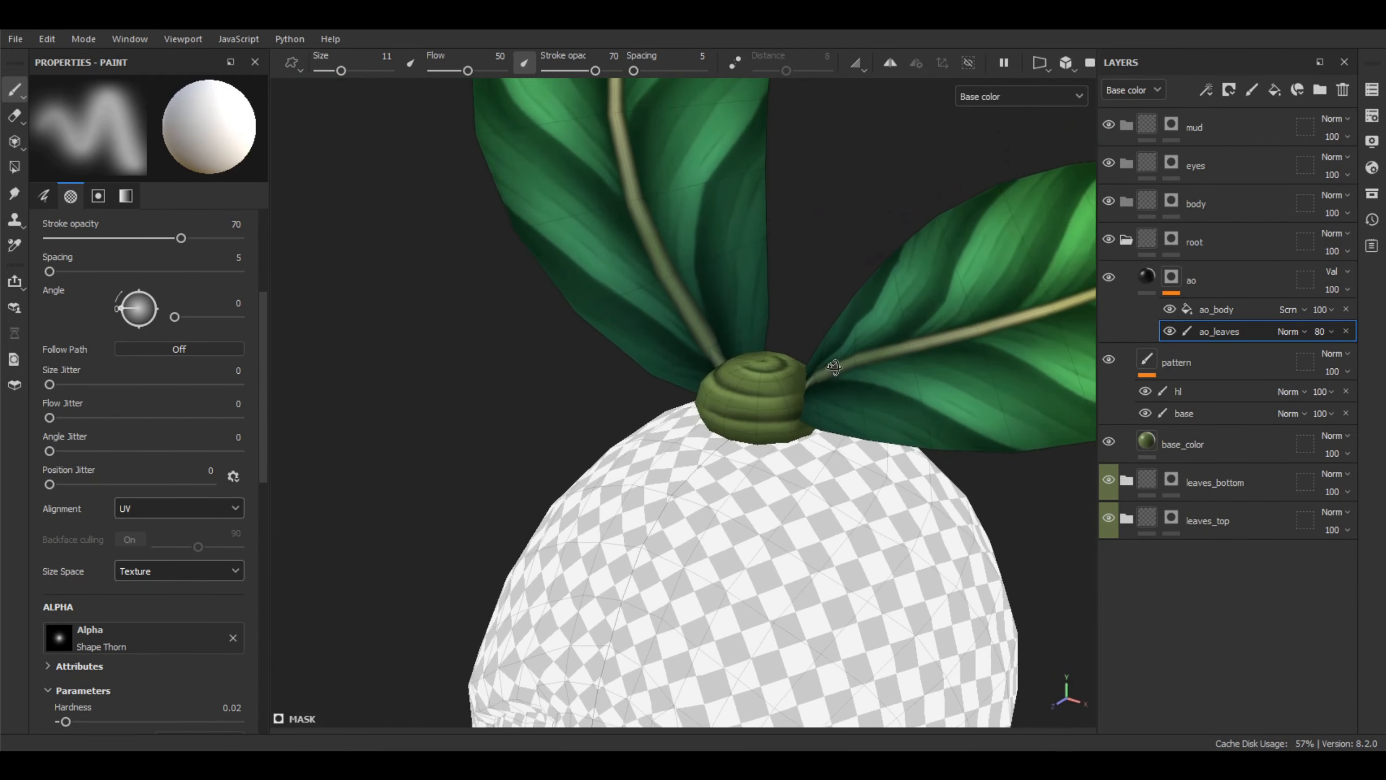
click(1170, 309)
click(1169, 310)
mouse_move(928, 352)
alt+mouse_down()
mouse_move(890, 329)
mouse_move(923, 404)
alt+mouse_up()
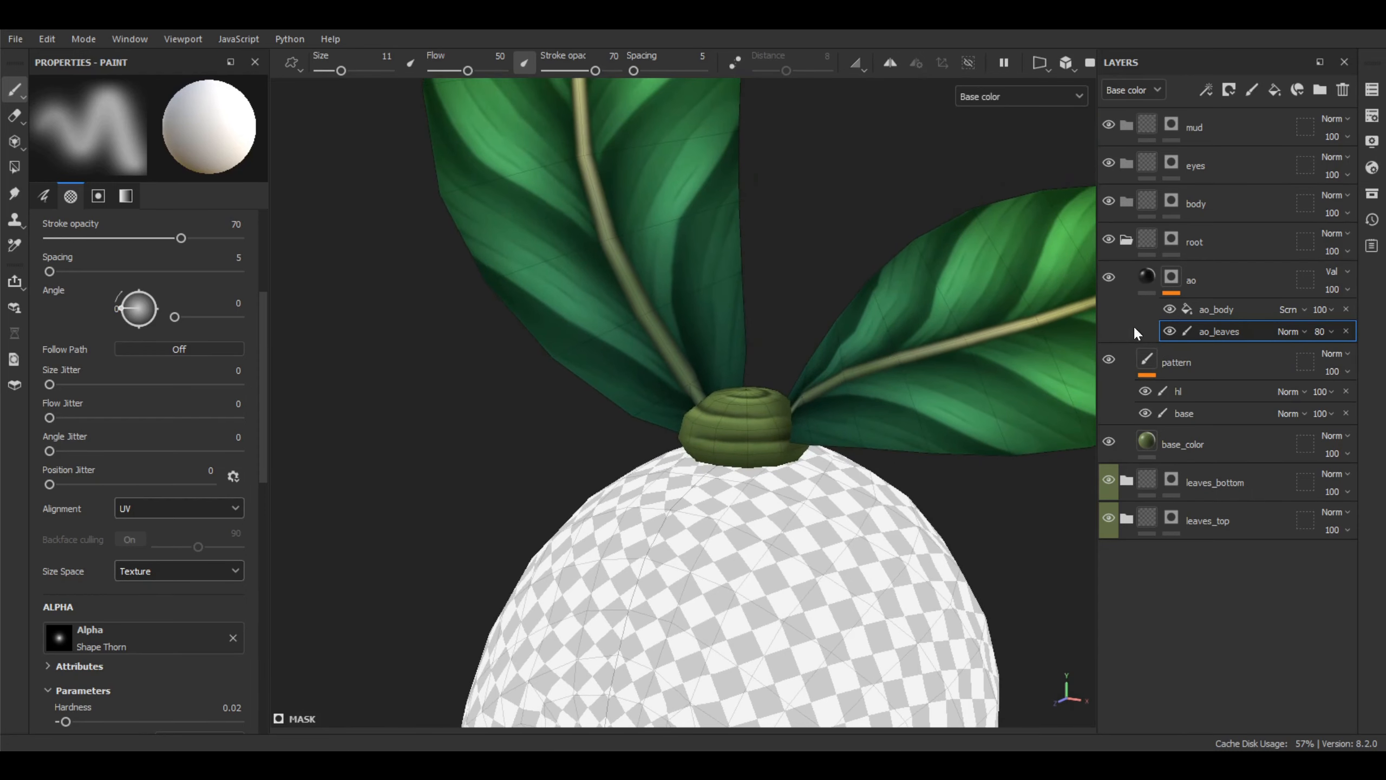
mouse_move(901, 311)
alt+mouse_down()
mouse_move(863, 341)
mouse_move(842, 310)
mouse_move(876, 325)
mouse_move(1020, 305)
alt+mouse_up()
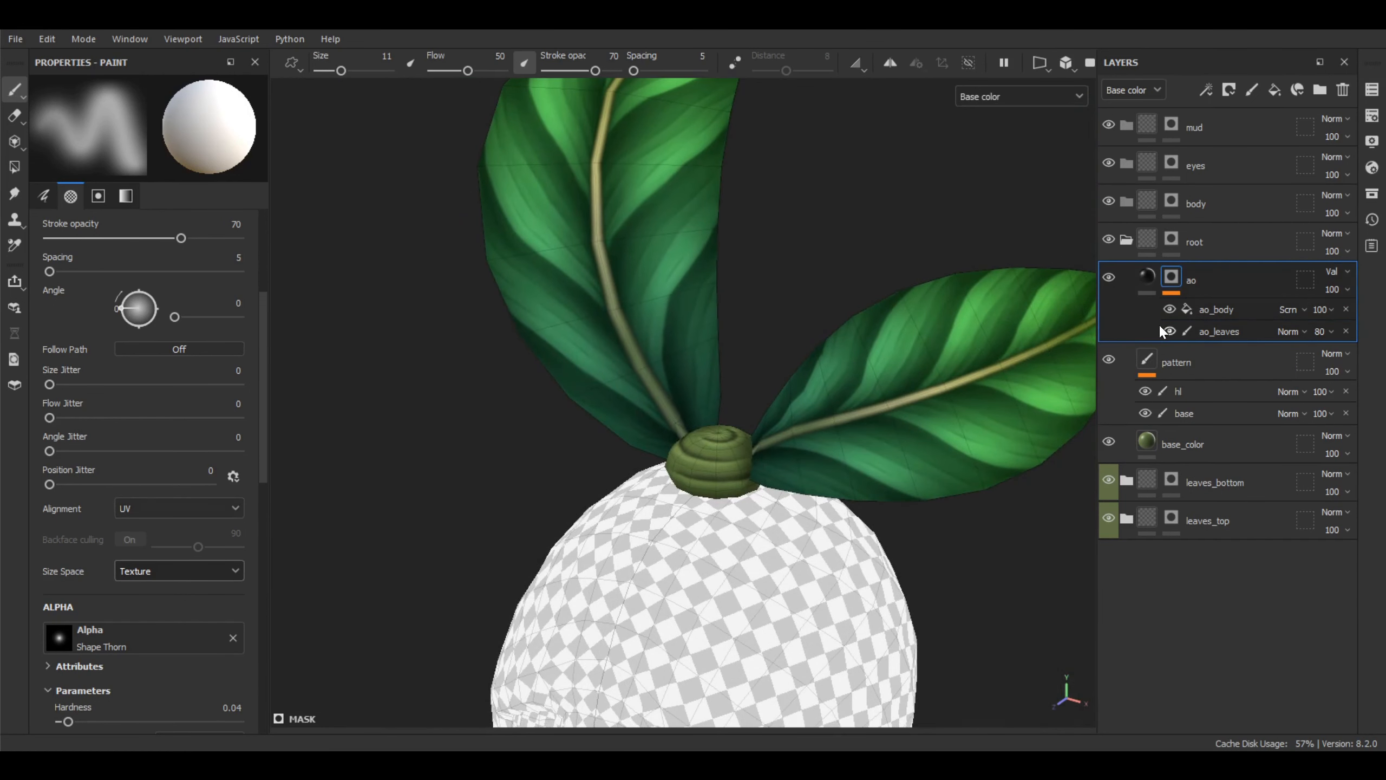
Check the combined ao layer's shading on the root and around the leaf joints from several angles
click(1109, 278)
alt+drag(924, 375, 808, 402)
scroll(888, 373, down, 2)
scroll(809, 403, up, 1)
alt+middle_drag(817, 419, 835, 407)
alt+drag(850, 434, 803, 445)
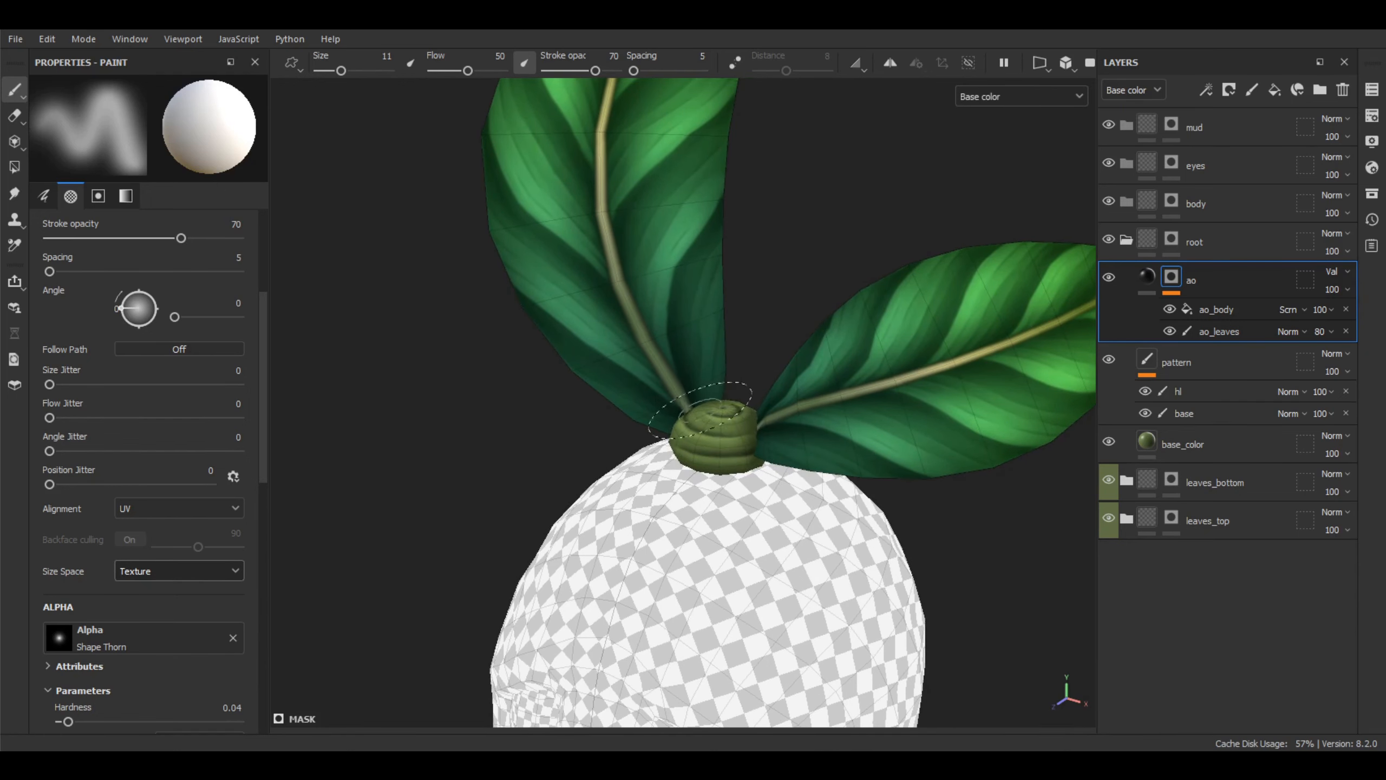
mouse_move(719, 397)
alt+mouse_down()
mouse_move(704, 453)
mouse_move(735, 436)
mouse_move(719, 429)
alt+mouse_up()
alt+middle_drag(720, 428, 721, 444)
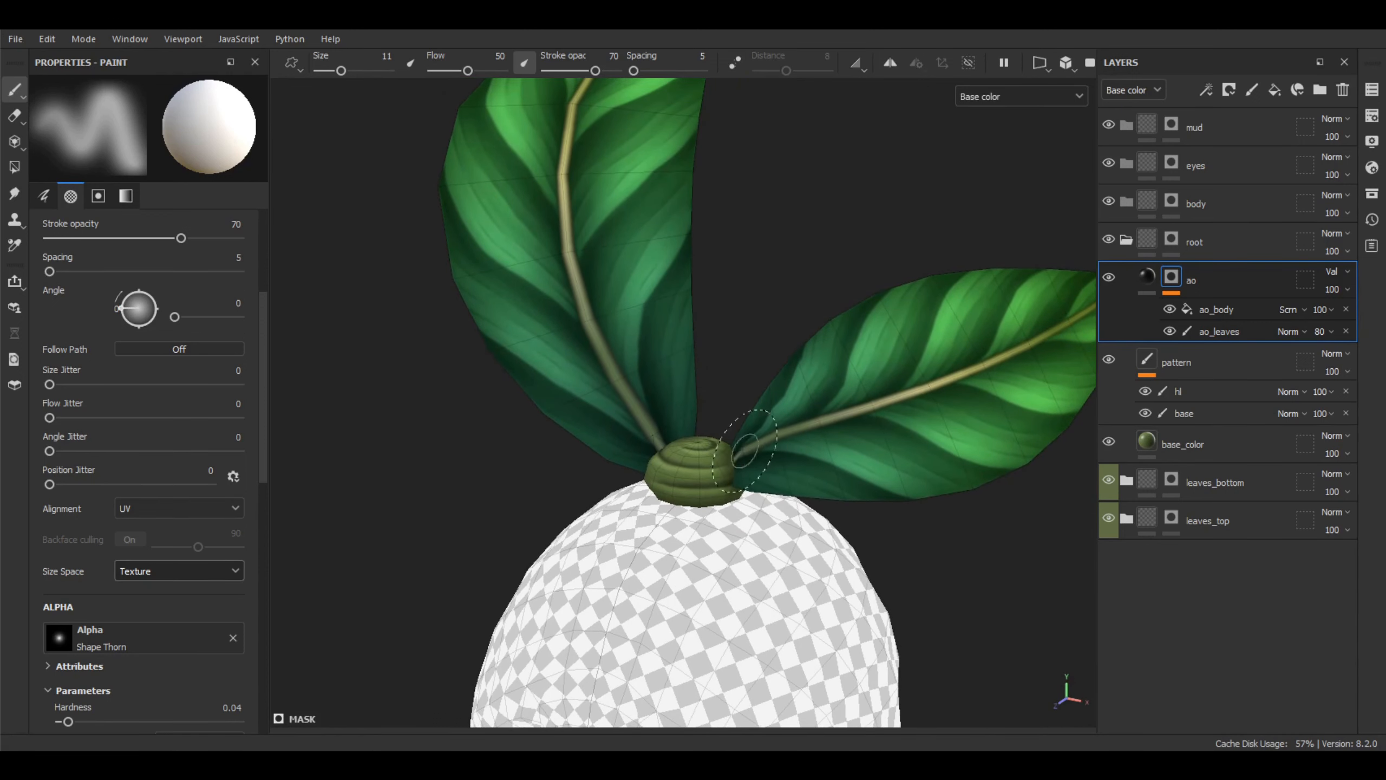
Examine the root's spiral pattern up close with the base_color layer hidden, and compare it with the layer shown
click(1108, 443)
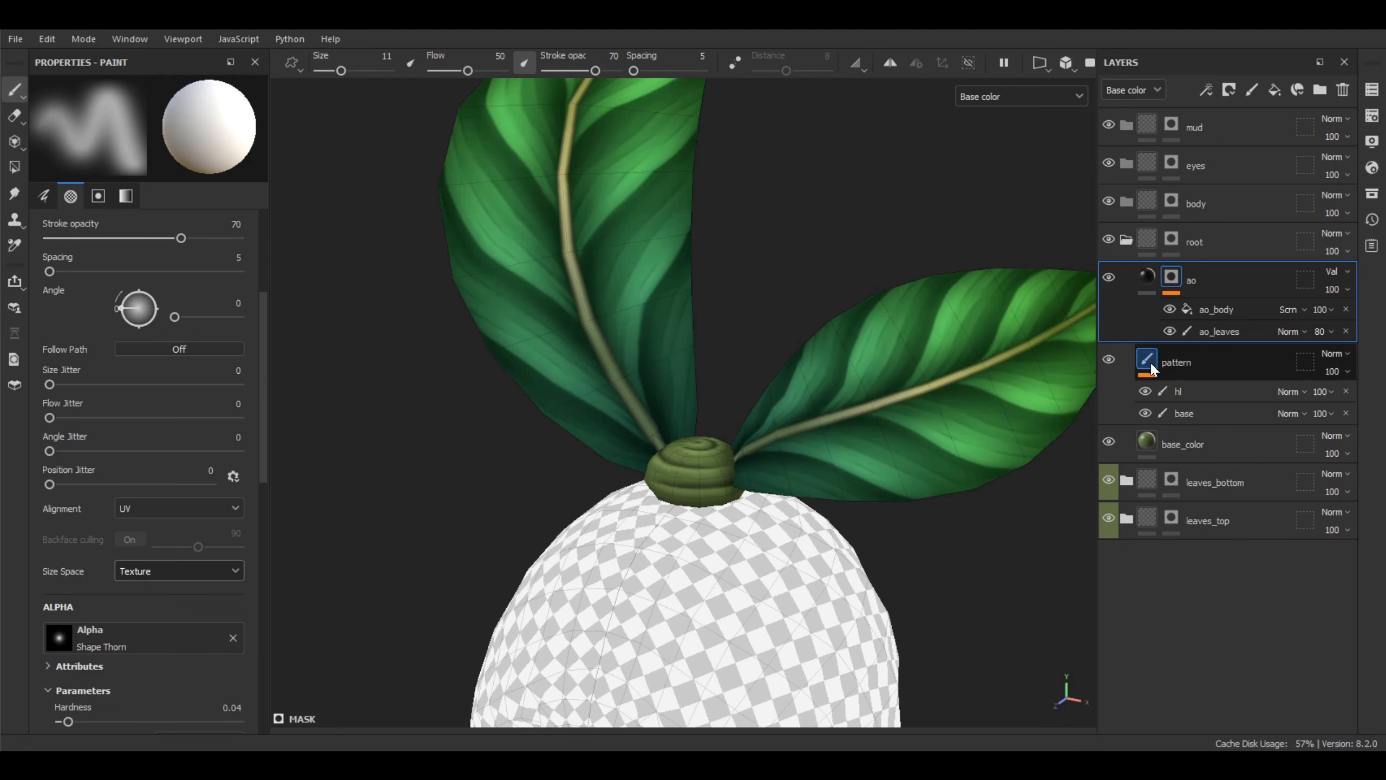
alt+drag(812, 397, 816, 434)
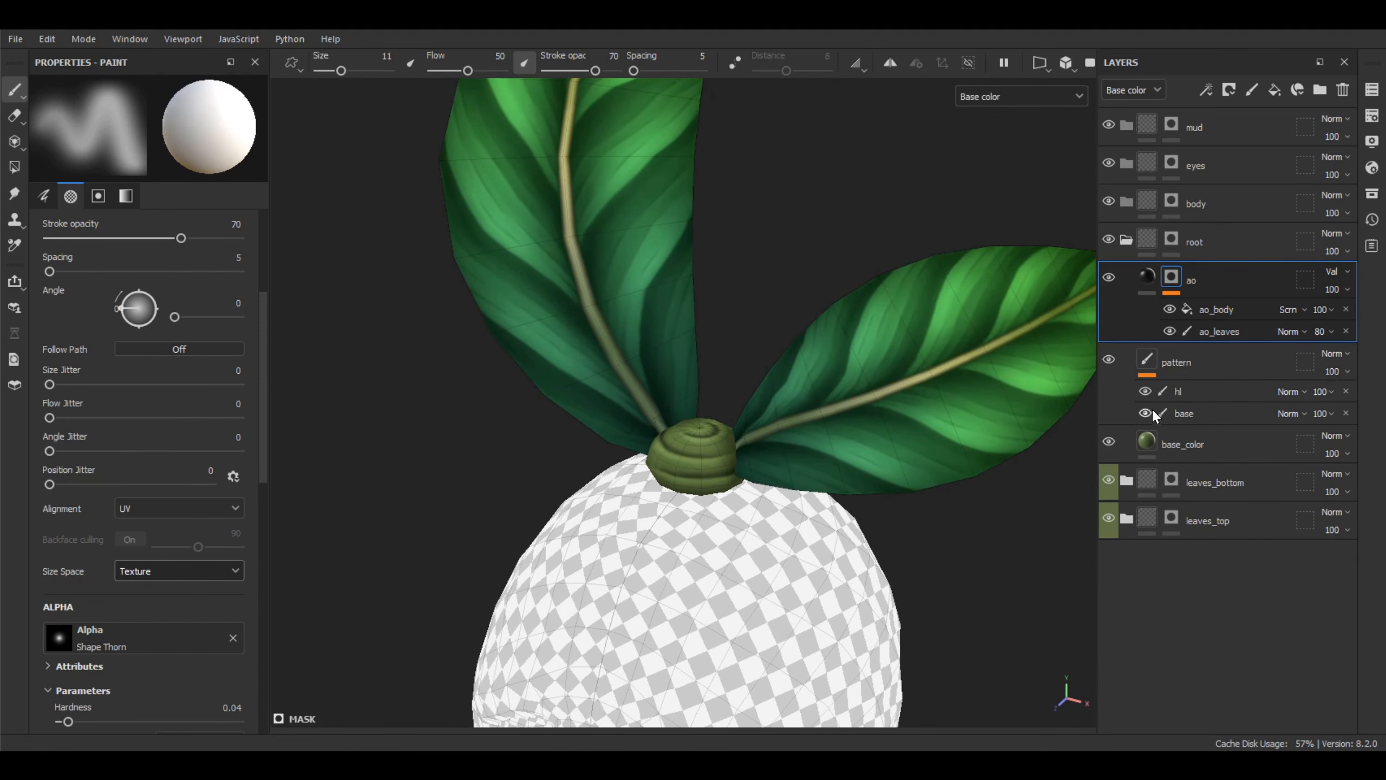
click(1108, 441)
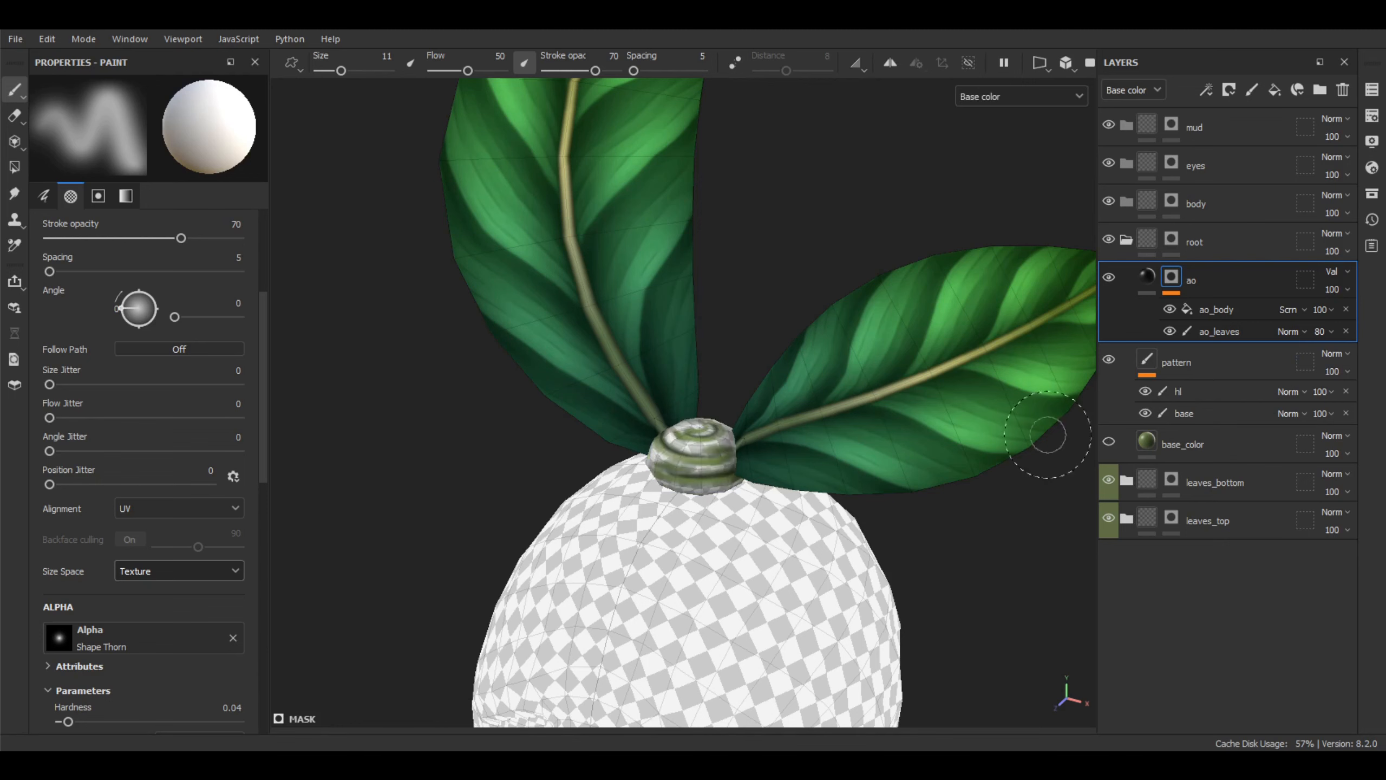
scroll(686, 477, up, 3)
scroll(687, 476, up, 6)
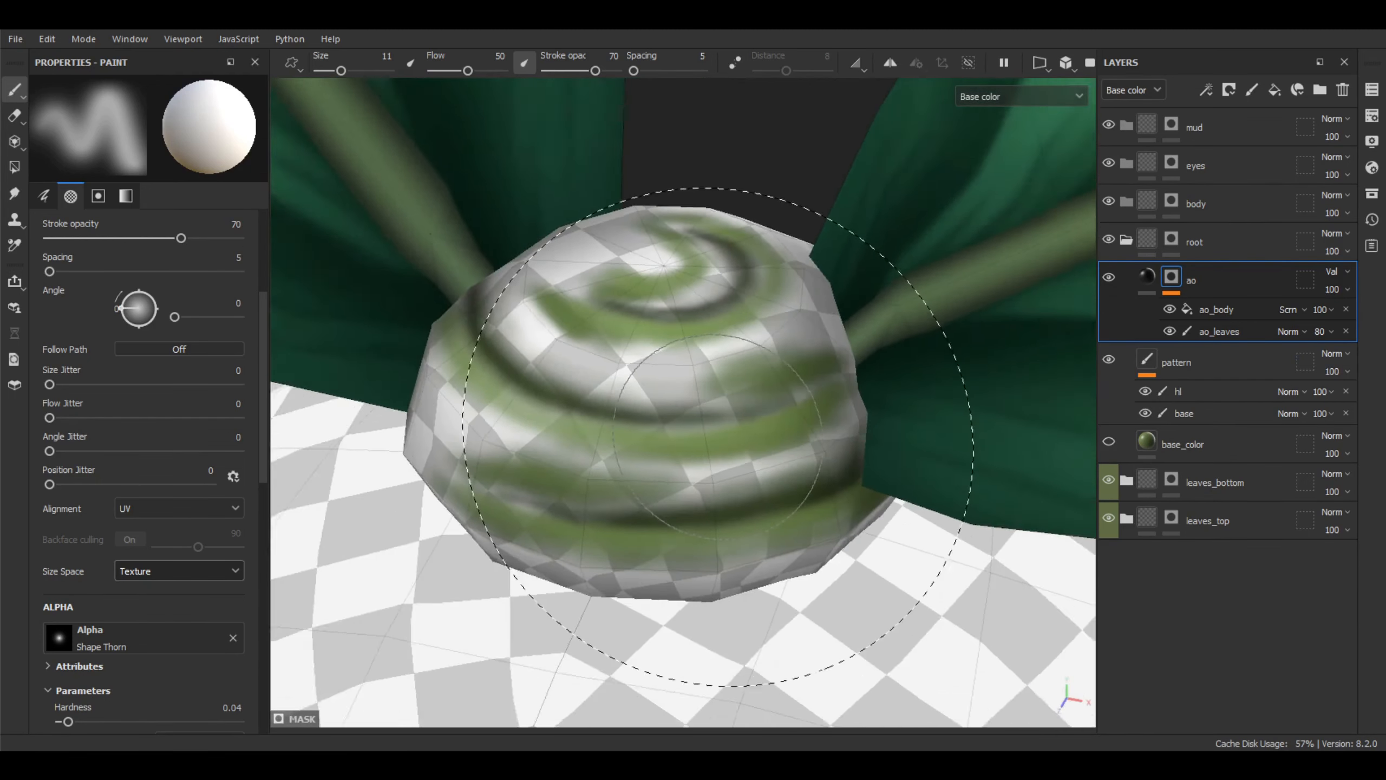
scroll(717, 438, down, 5)
alt+drag(700, 419, 715, 420)
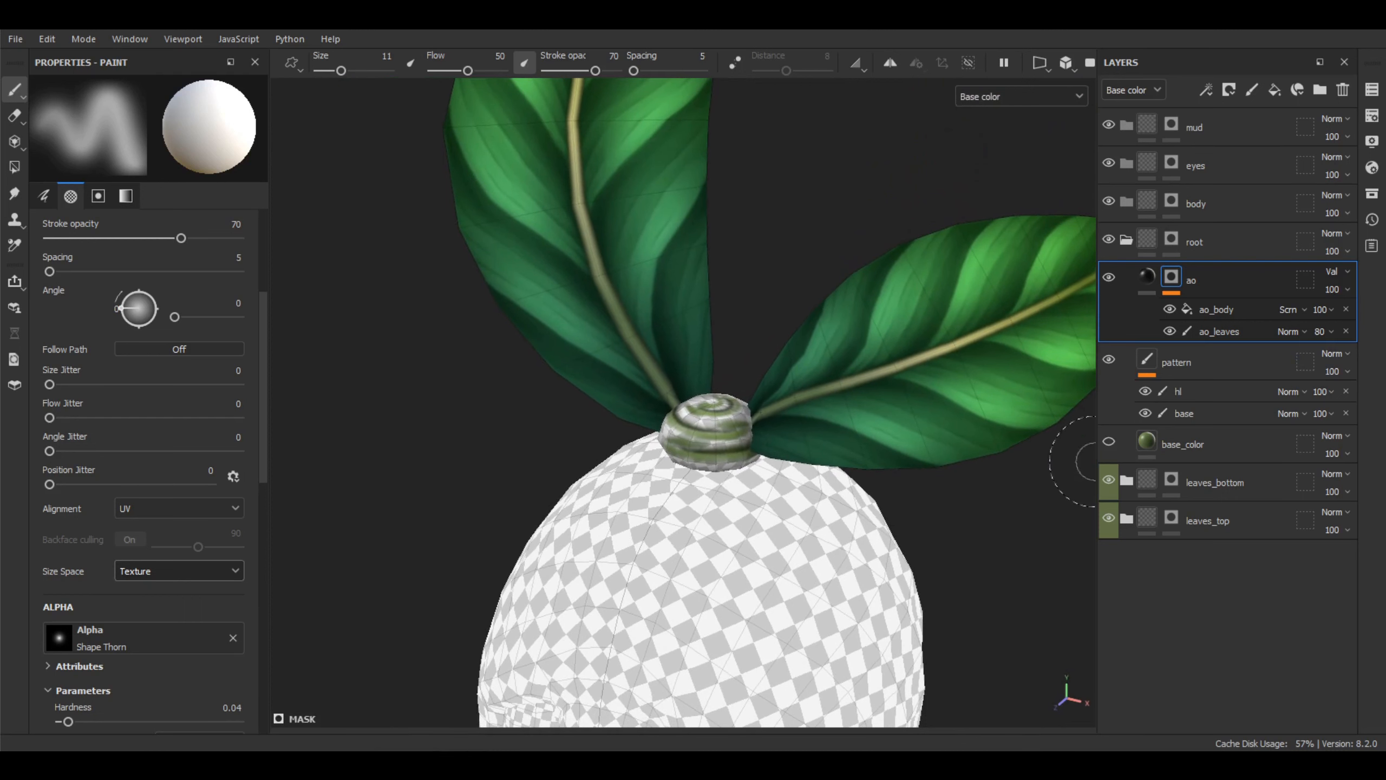
scroll(710, 431, up, 3)
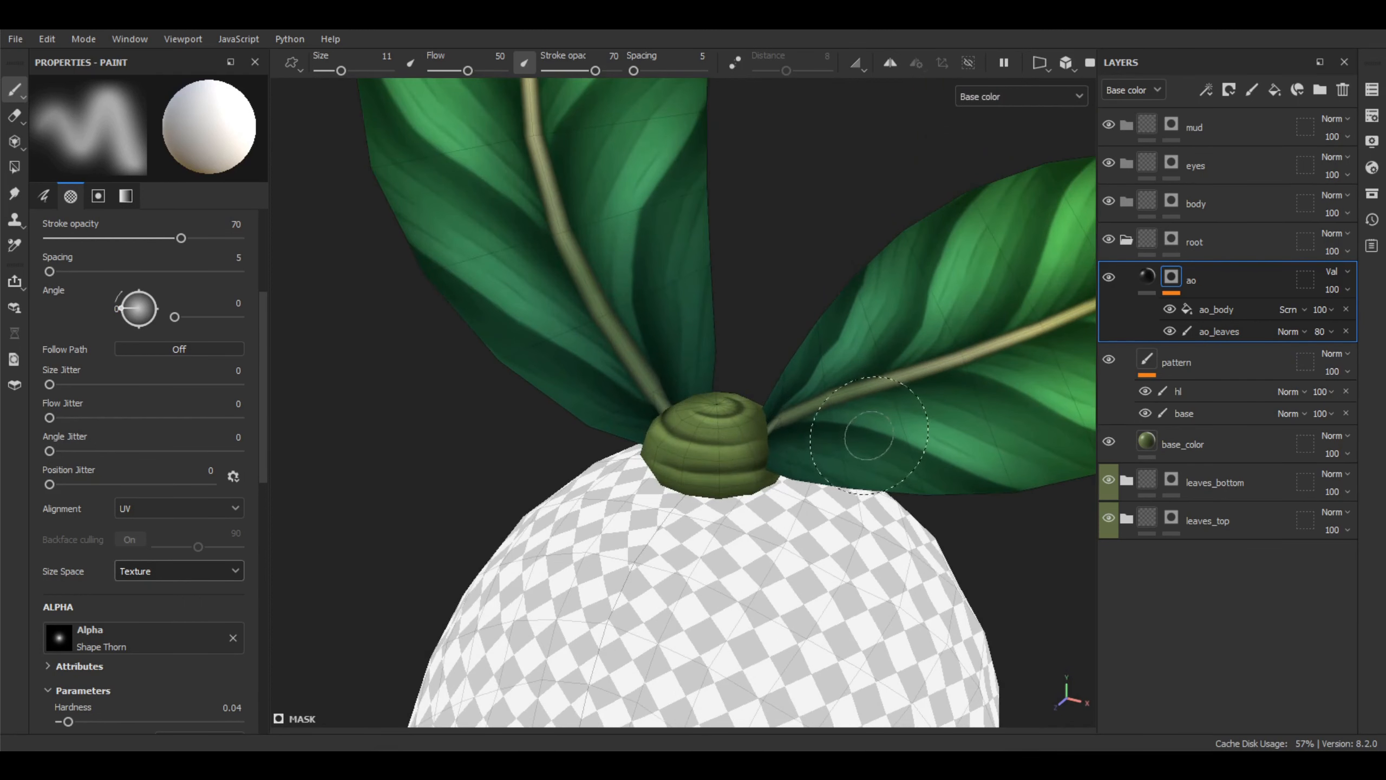
alt+drag(825, 436, 844, 437)
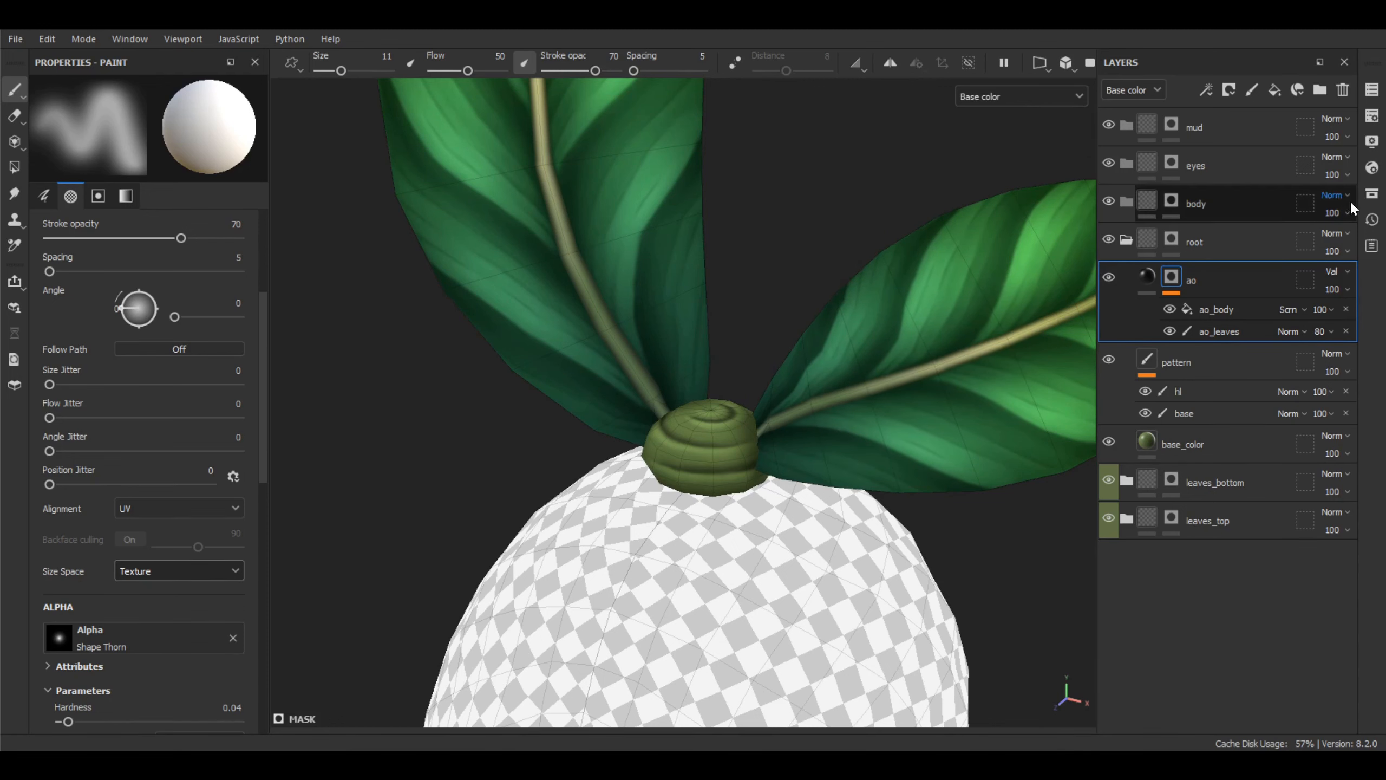
Add the HSL Perceptive filter from the assets library above the ao layer inside the root folder
click(1374, 195)
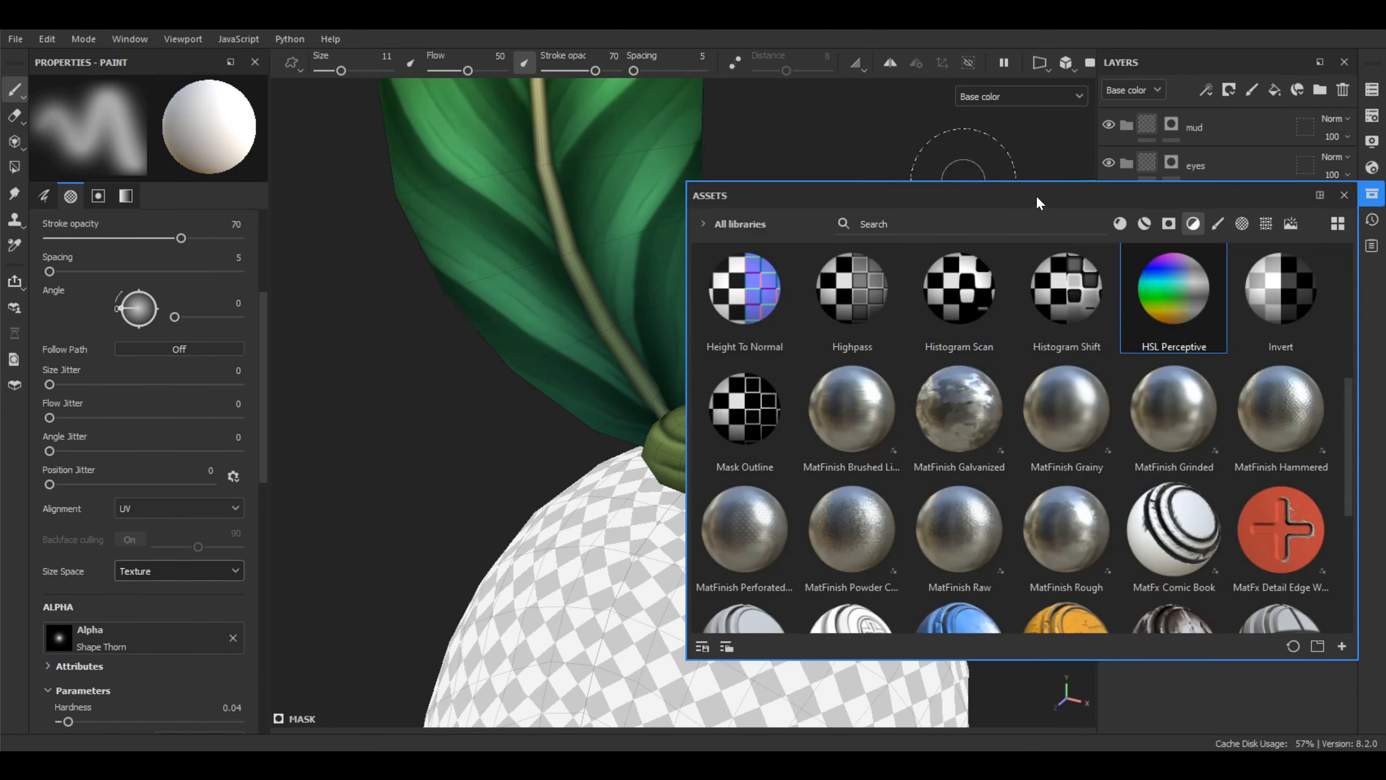
drag(1038, 197, 782, 157)
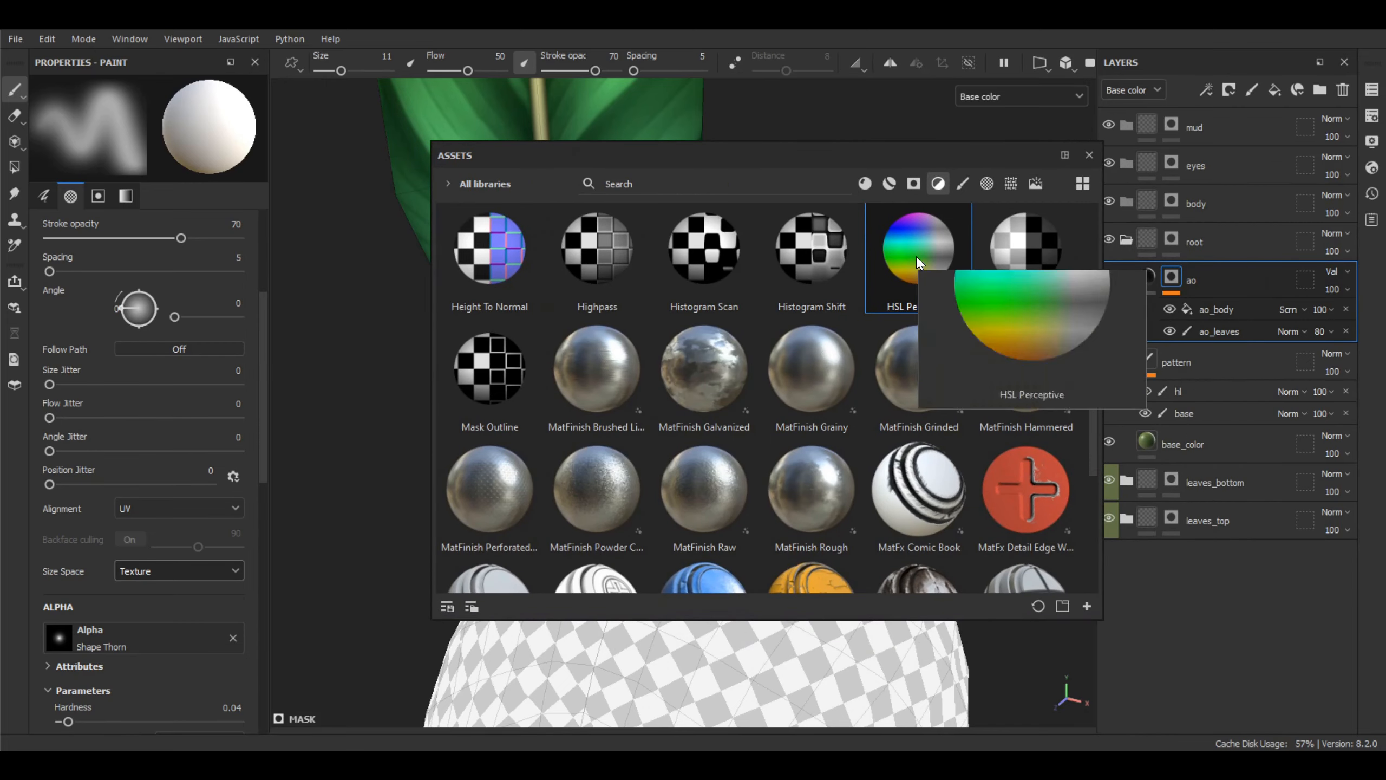
mouse_move(920, 249)
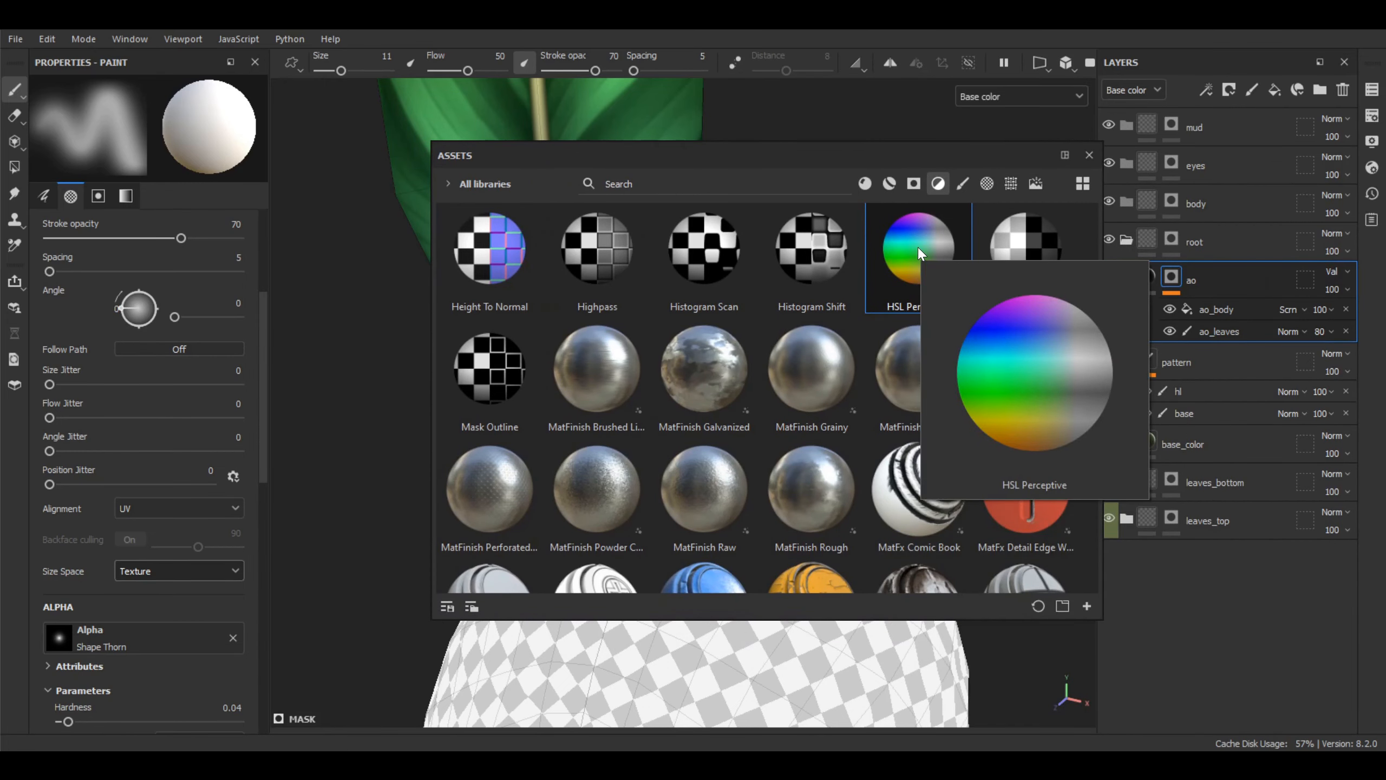
drag(908, 241, 1204, 259)
click(1090, 155)
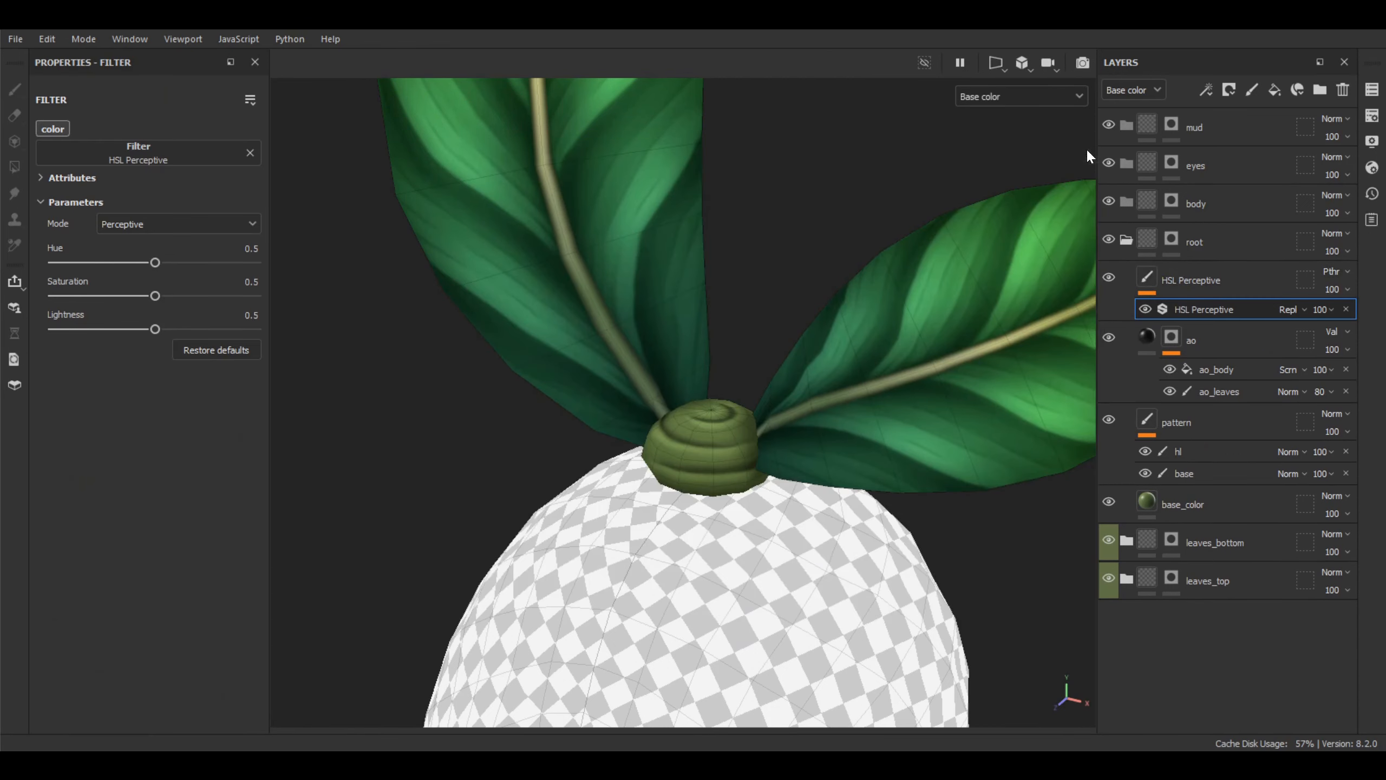
Lower the HSL Perceptive filter's saturation to 0.3 and check the root's color against the leaves
scroll(793, 395, down, 3)
scroll(823, 391, up, 3)
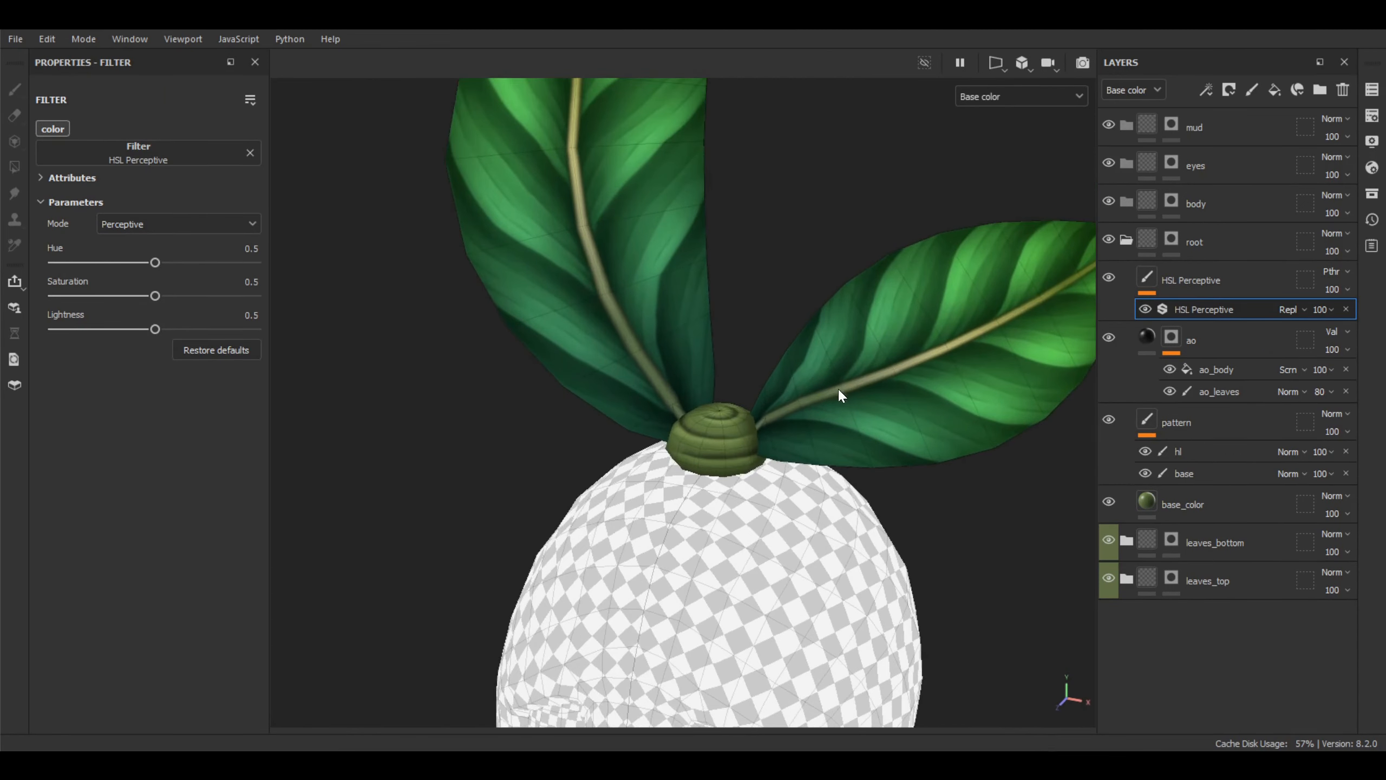
alt+middle_drag(874, 376, 865, 405)
alt+drag(484, 363, 790, 444)
scroll(780, 440, up, 2)
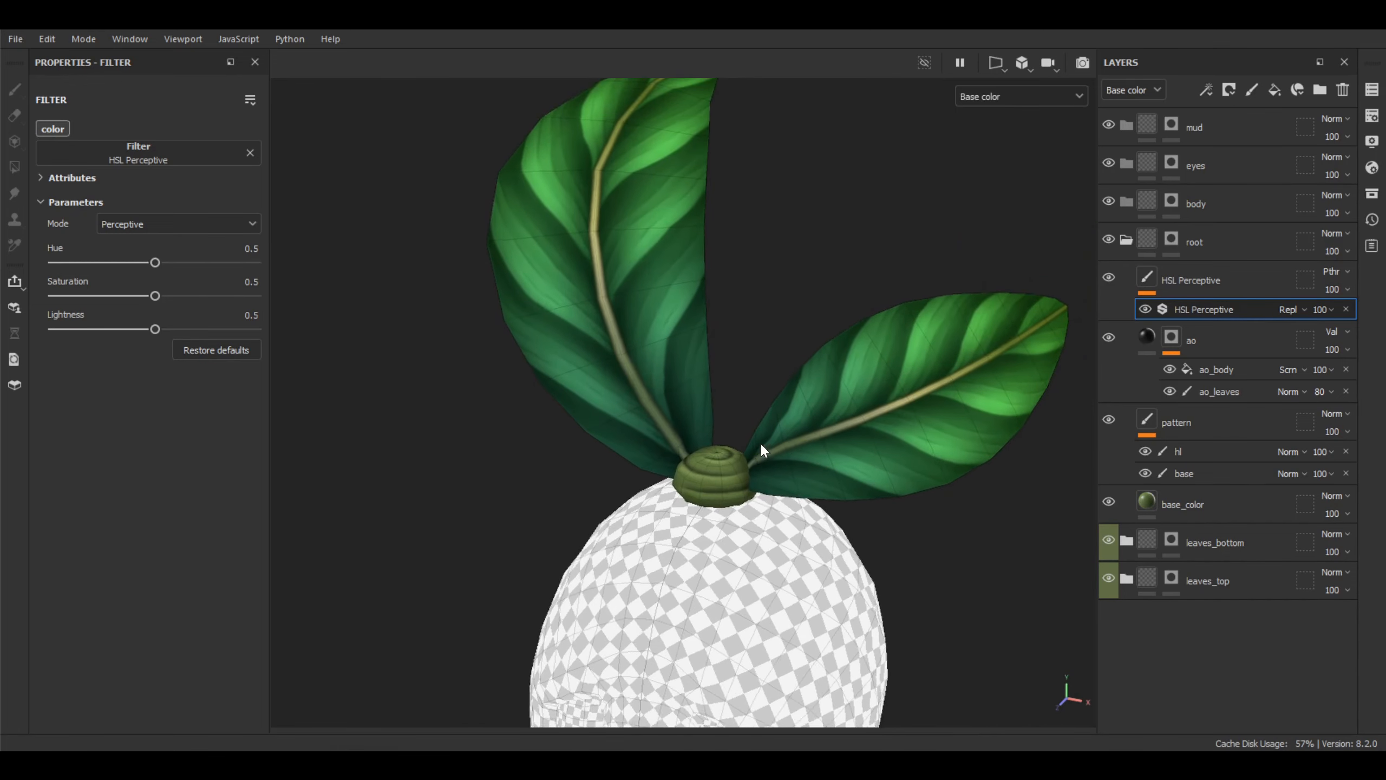
drag(155, 296, 153, 295)
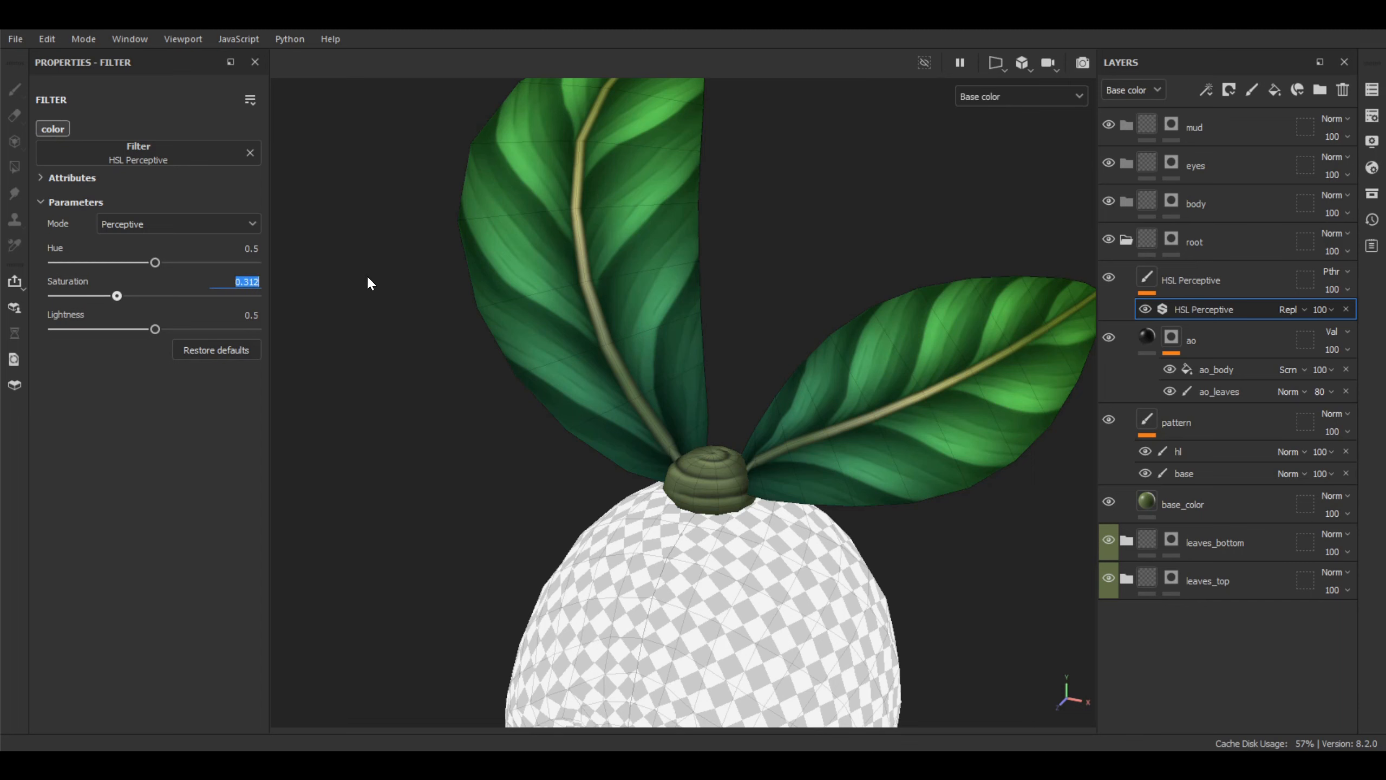
text(0.3)
key(Return)
alt+drag(731, 392, 775, 405)
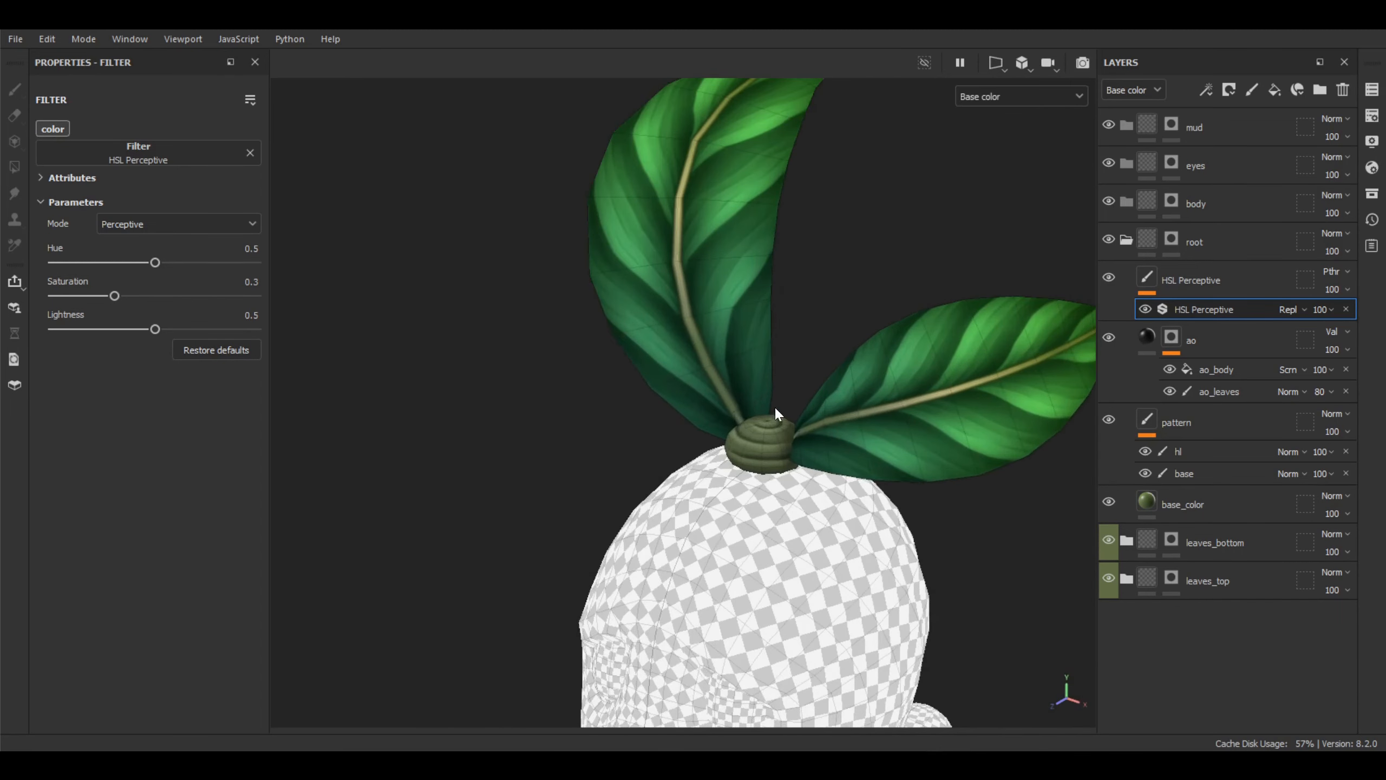
Set the HSL Perceptive filter's saturation to 0.35 and check the root's color against the leaves
text(0.35)
key(Return)
alt+drag(774, 334, 1130, 319)
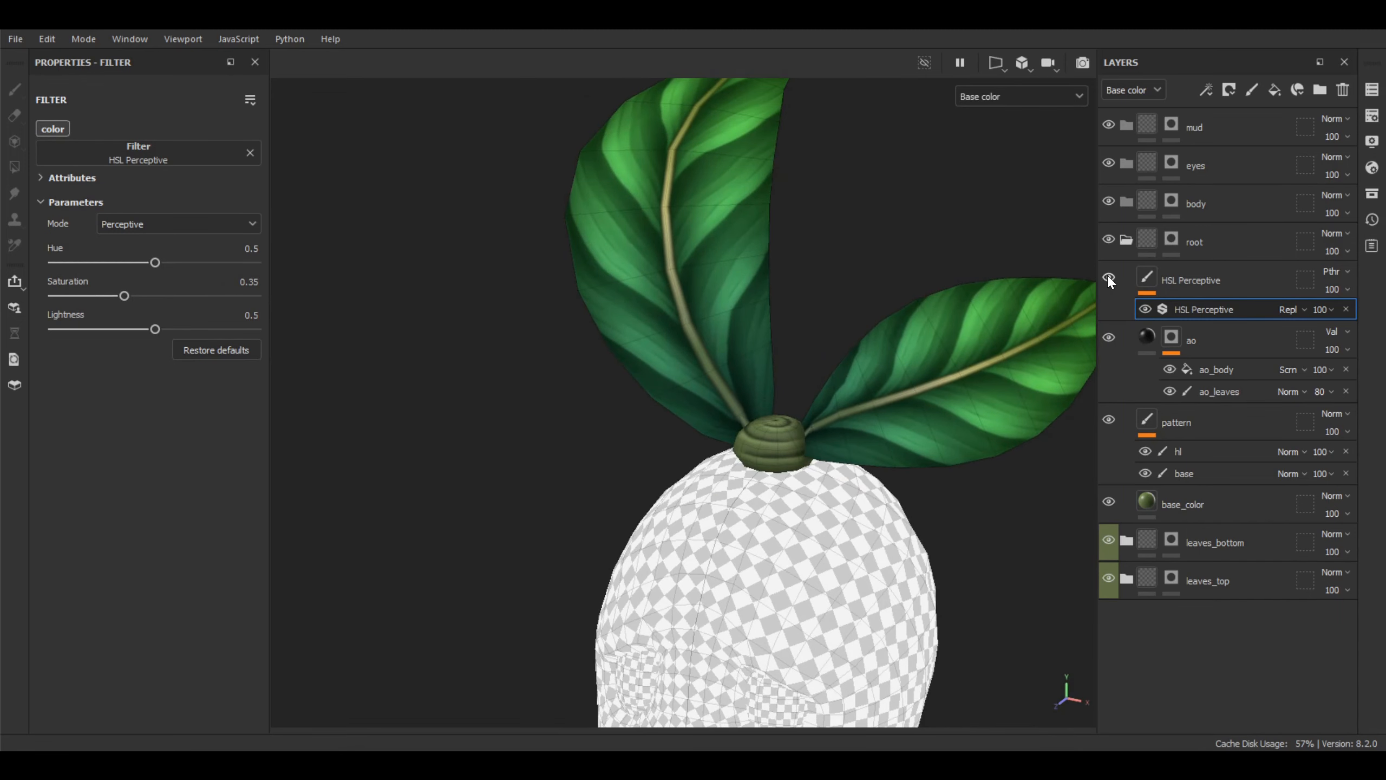
mouse_move(817, 438)
alt+mouse_down()
mouse_move(1074, 418)
mouse_move(1016, 486)
mouse_move(928, 546)
mouse_move(840, 417)
mouse_move(739, 420)
mouse_move(819, 430)
mouse_move(840, 464)
mouse_move(812, 482)
mouse_move(766, 474)
mouse_move(809, 461)
alt+mouse_up()
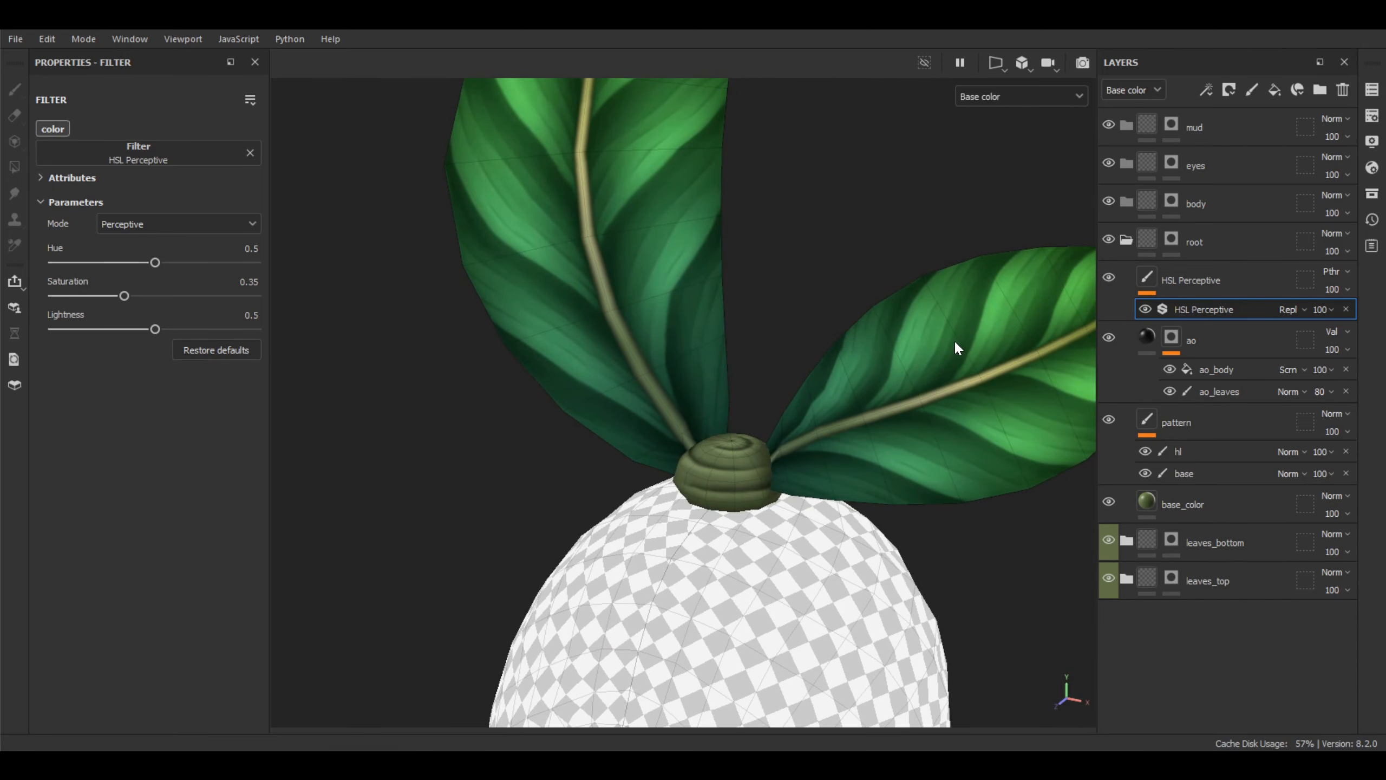
Add a fill layer above the HSL Perceptive layer in the root folder and name it hl
click(1279, 267)
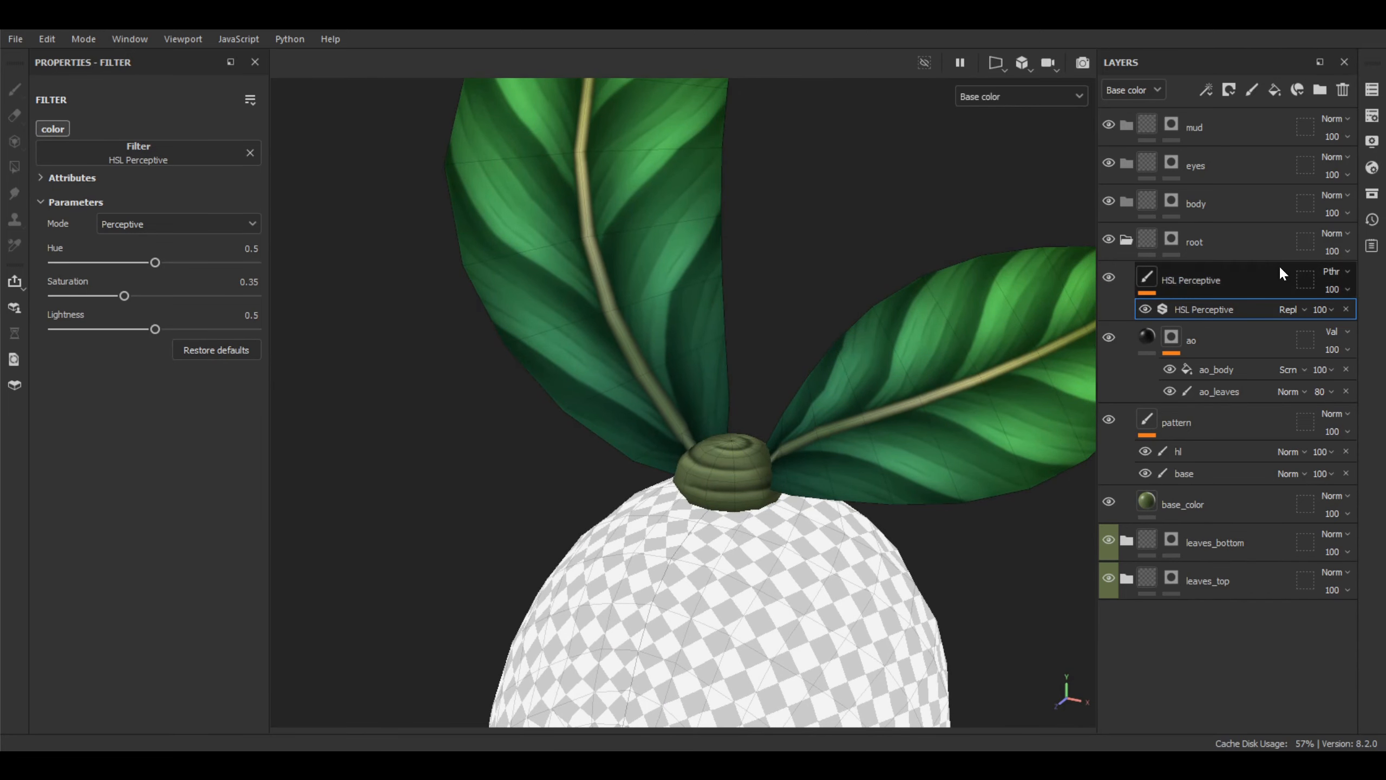
click(1275, 90)
double_click(1181, 278)
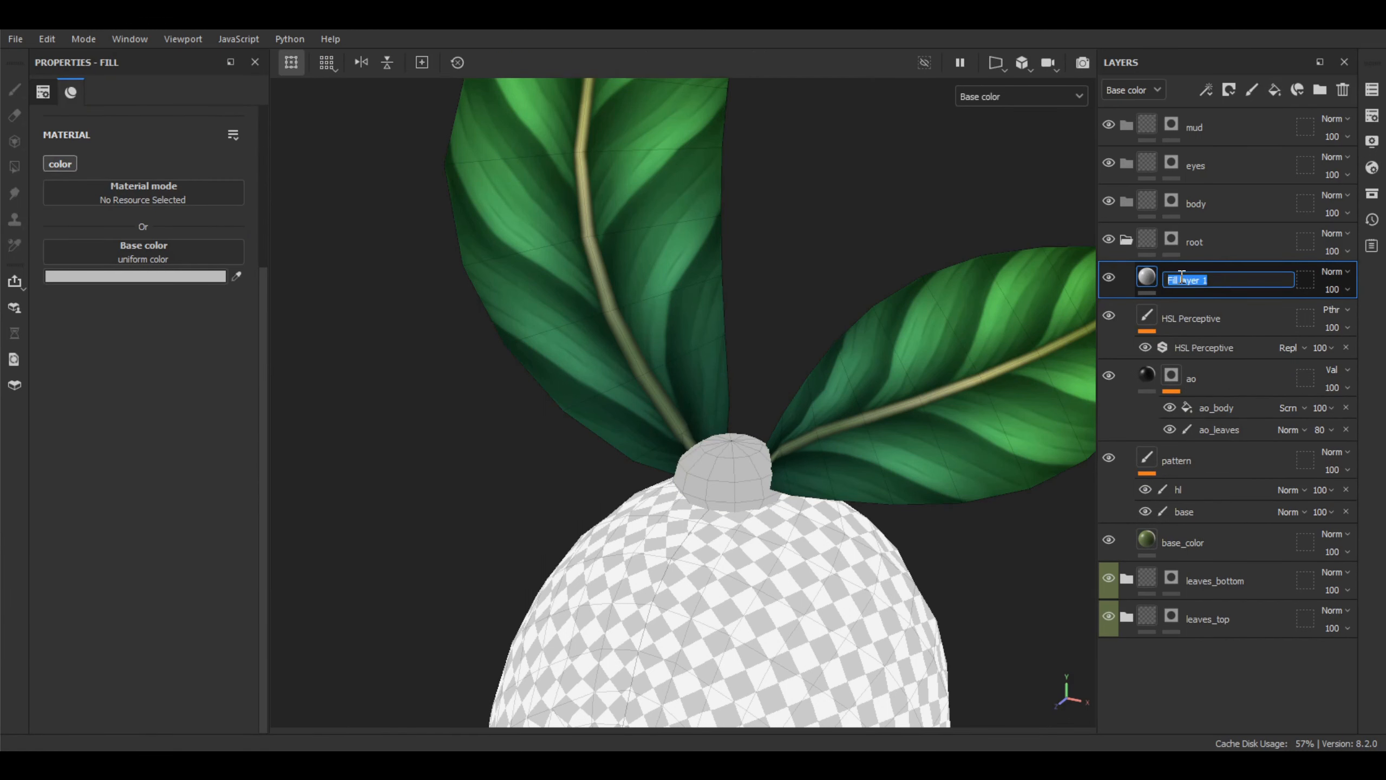
key(Return)
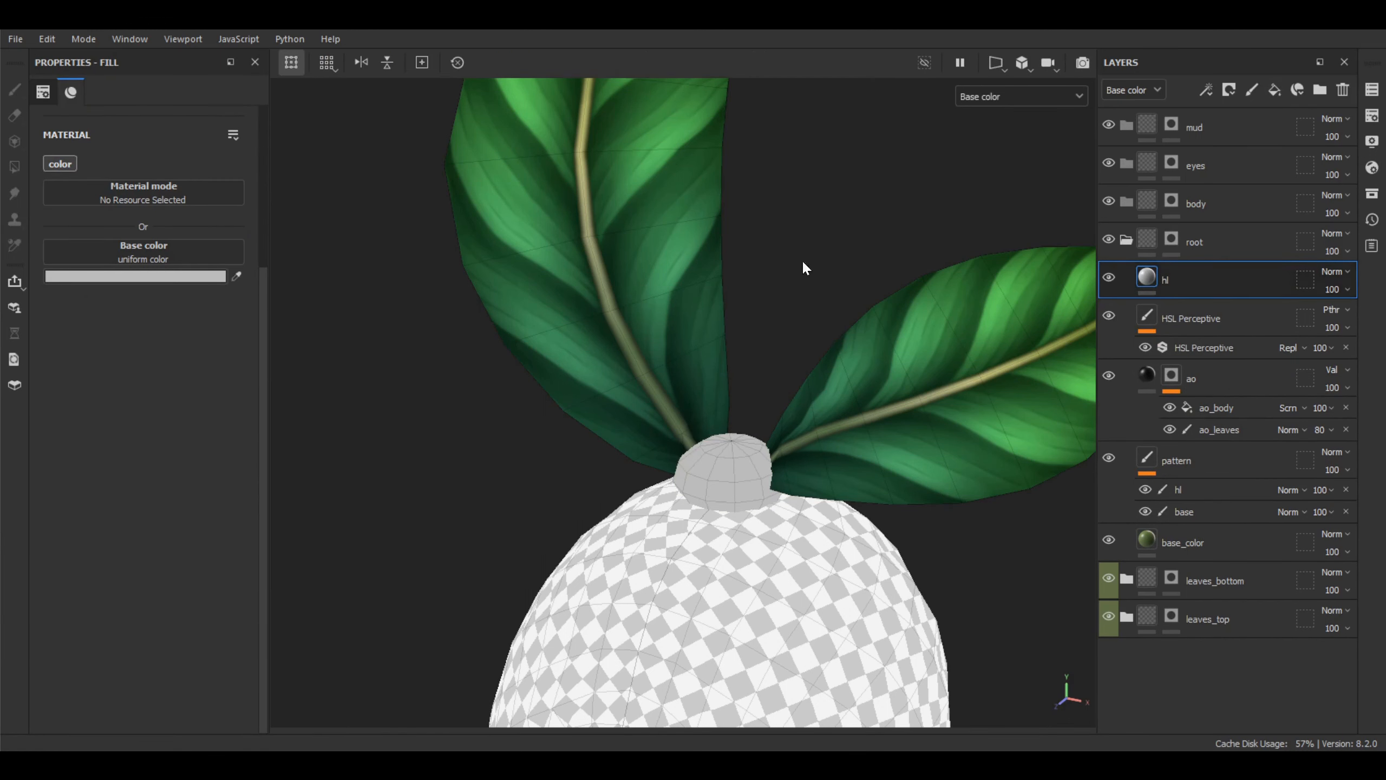
Set the hl fill layer's base color to a saturated yellow, FFD200
click(143, 276)
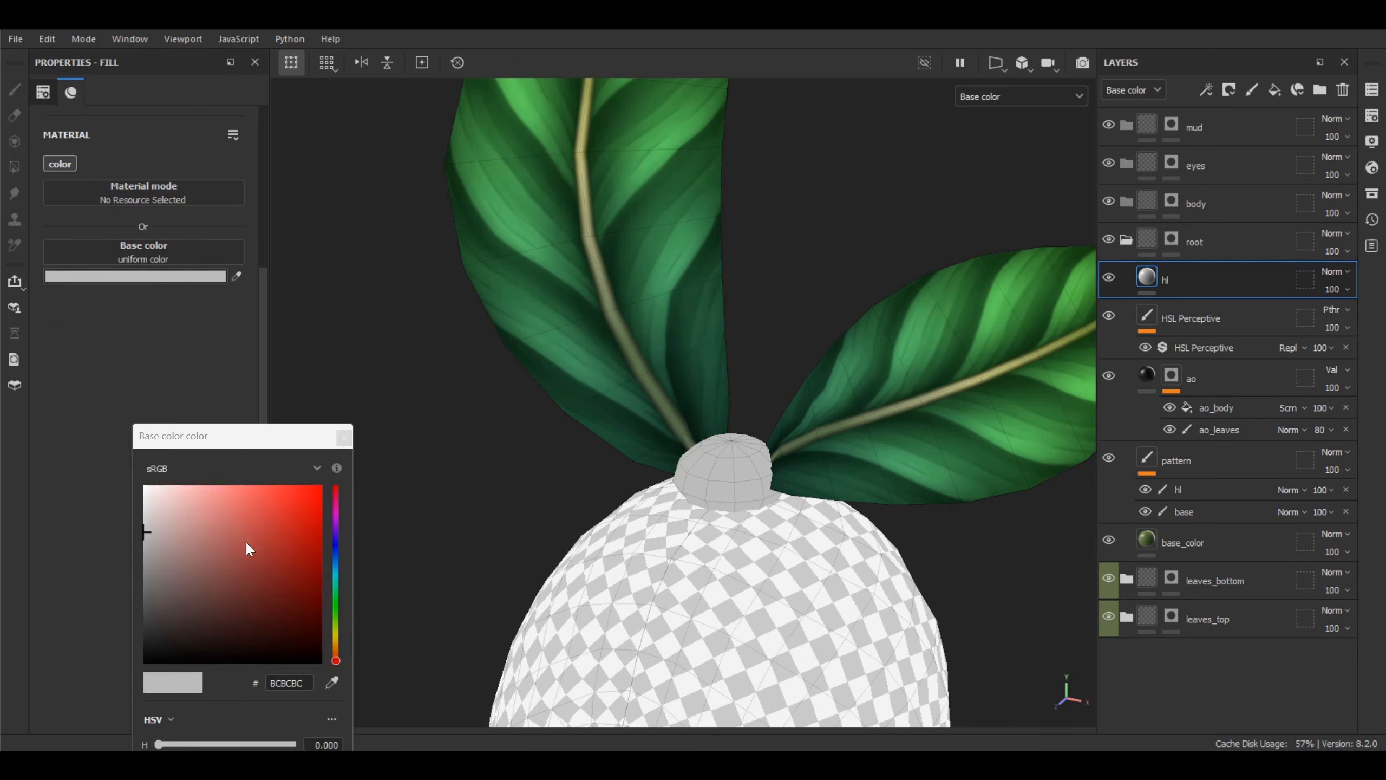
click(336, 640)
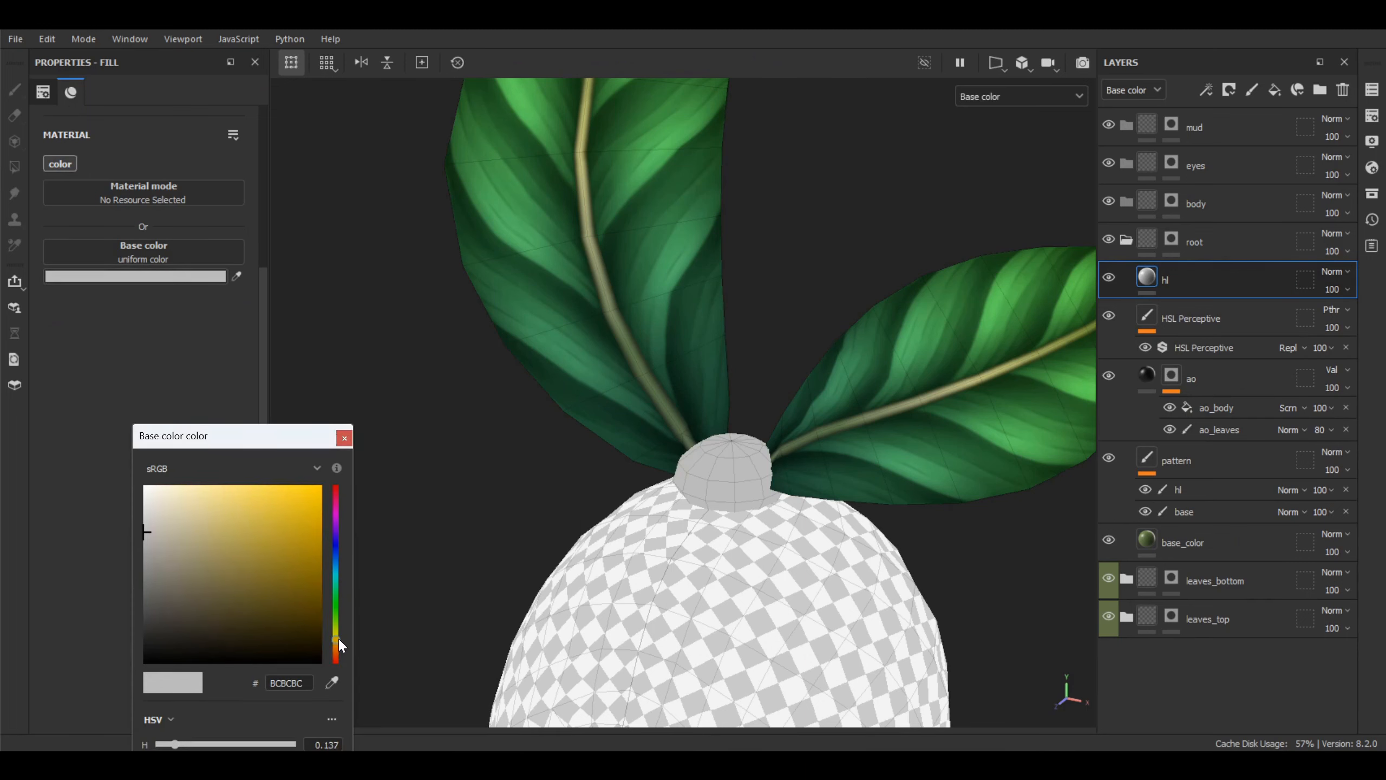
drag(318, 492, 373, 447)
click(344, 439)
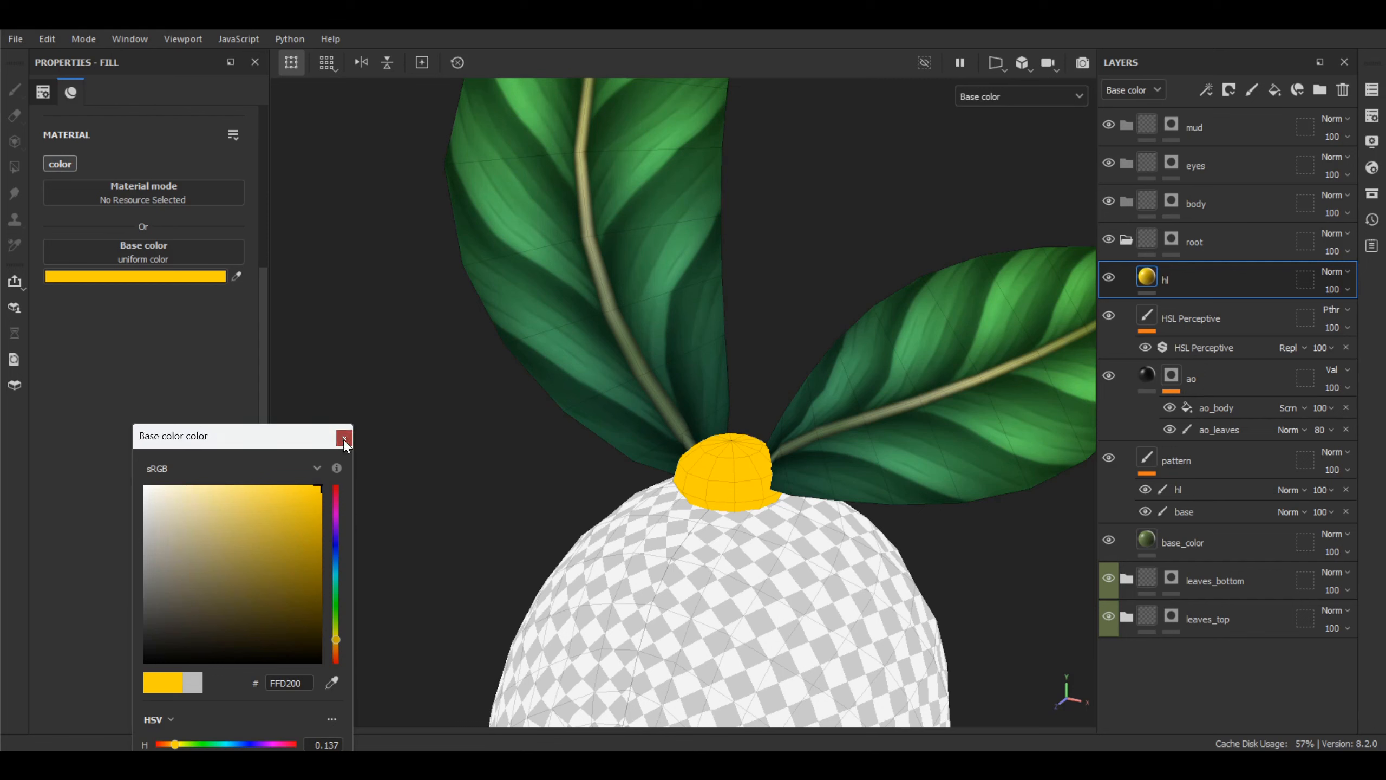
Give the hl fill layer a black mask with a paint effect
right_click(1143, 279)
click(1233, 41)
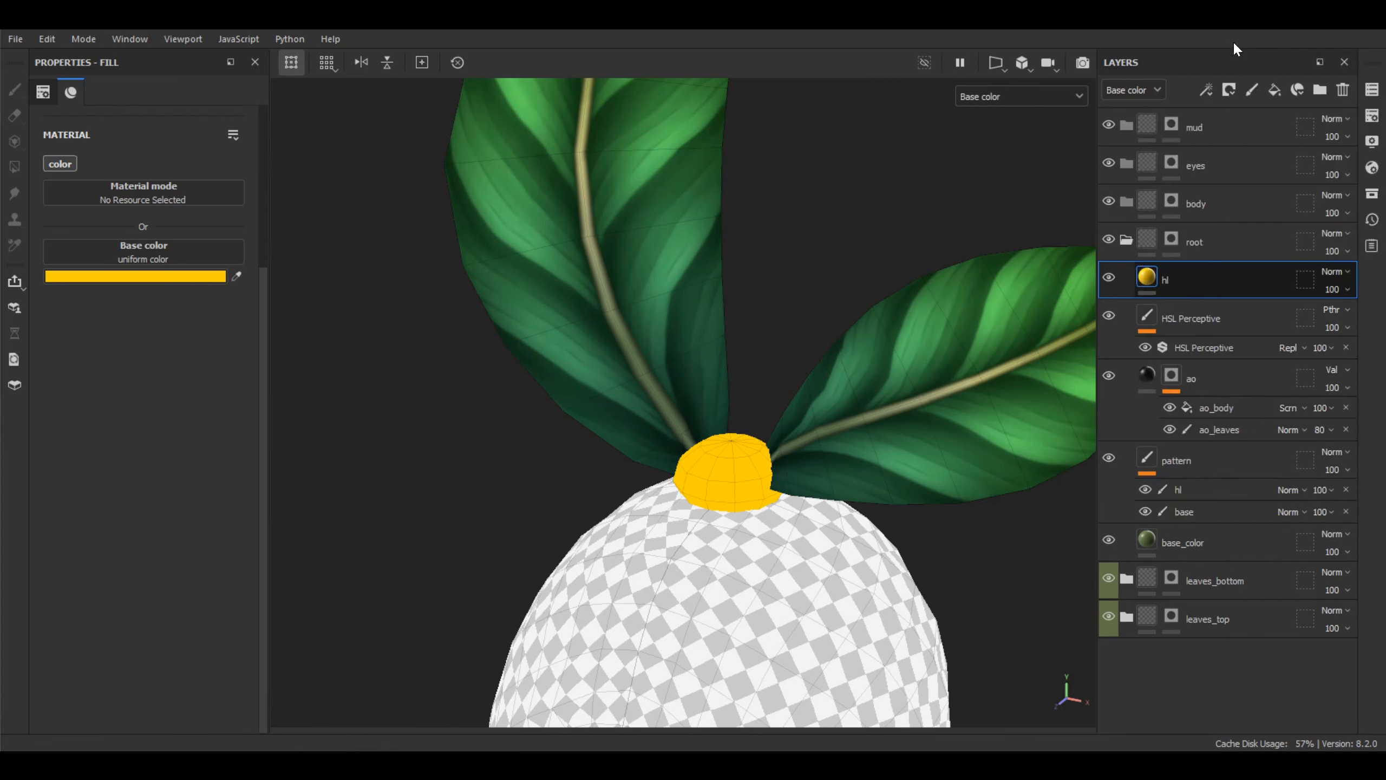
right_click(1176, 274)
click(1209, 554)
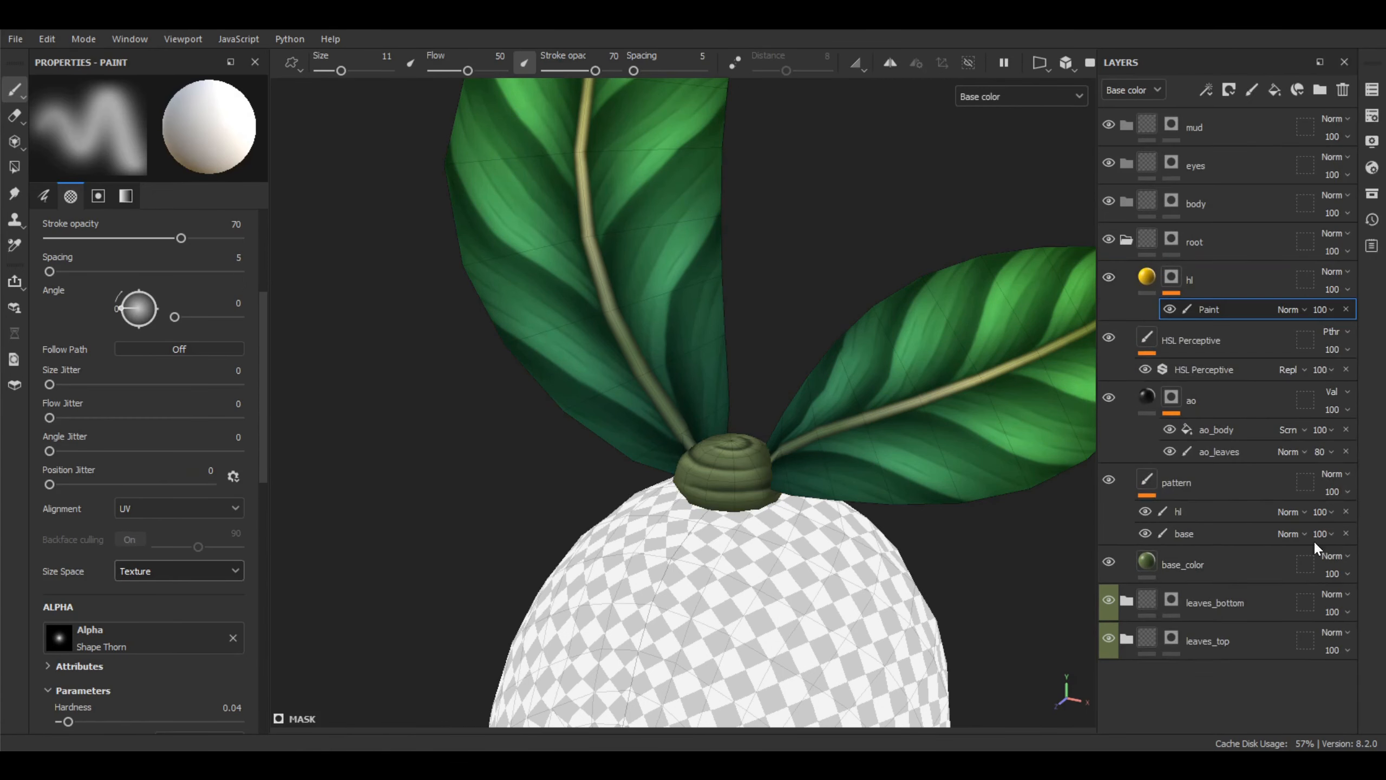
Choose the HP_base brush from the assets library and set its alpha to Shape Thorn
click(1373, 193)
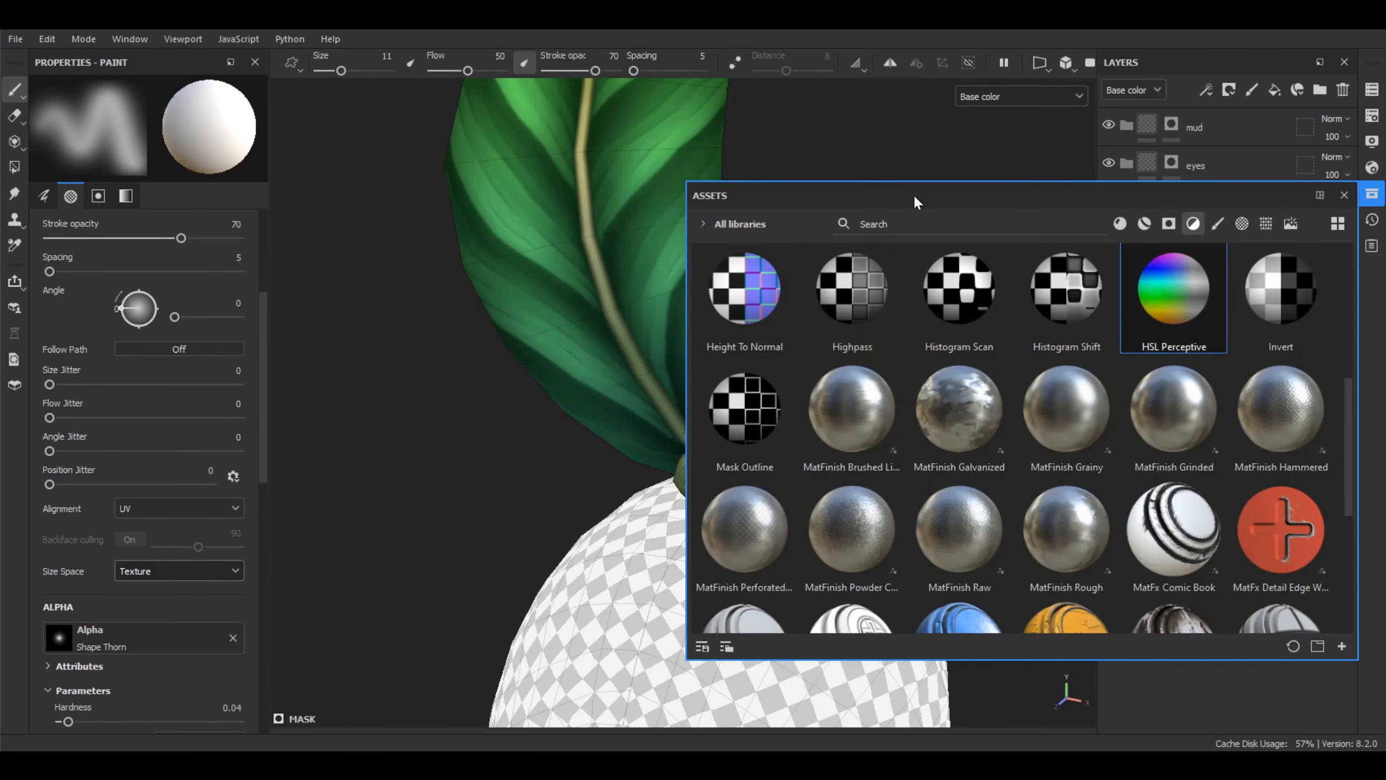
click(1218, 223)
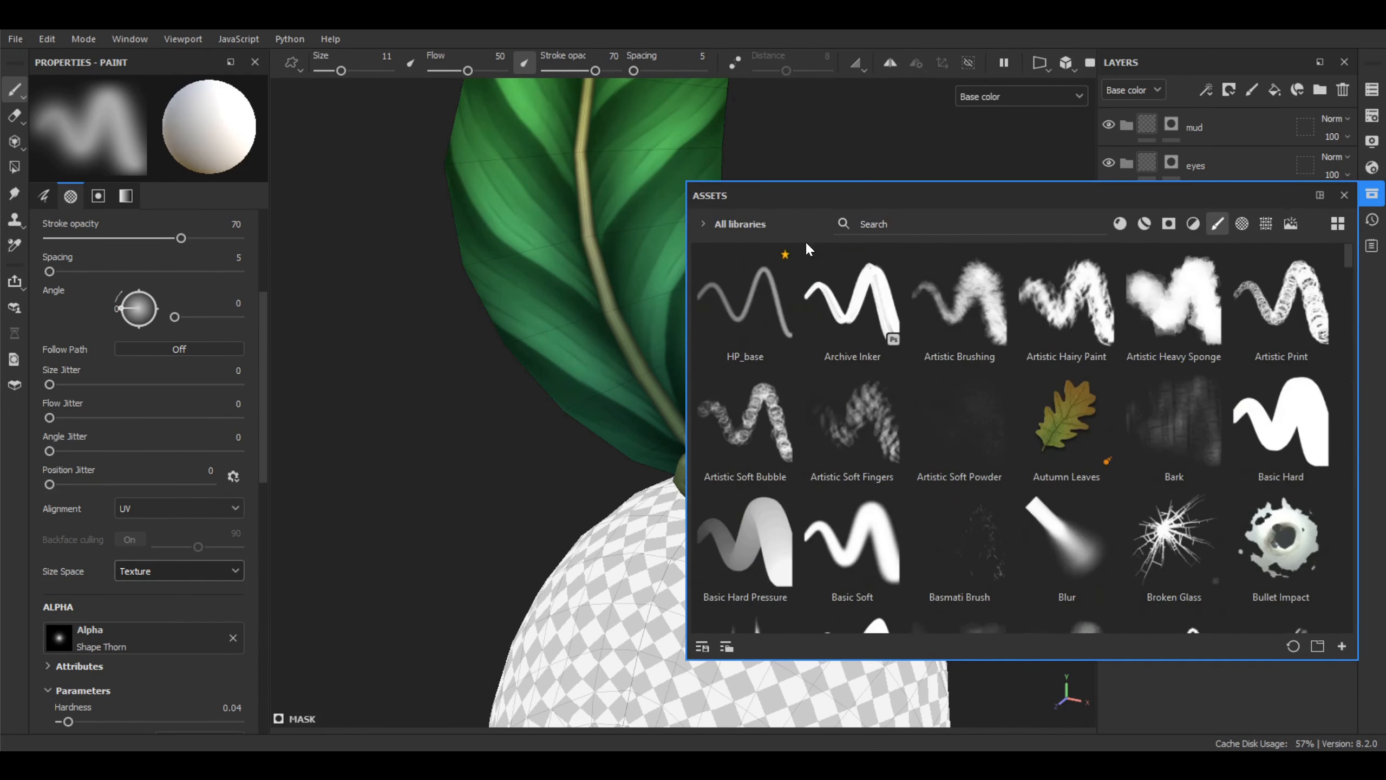
click(761, 301)
click(1344, 195)
scroll(110, 383, down, 3)
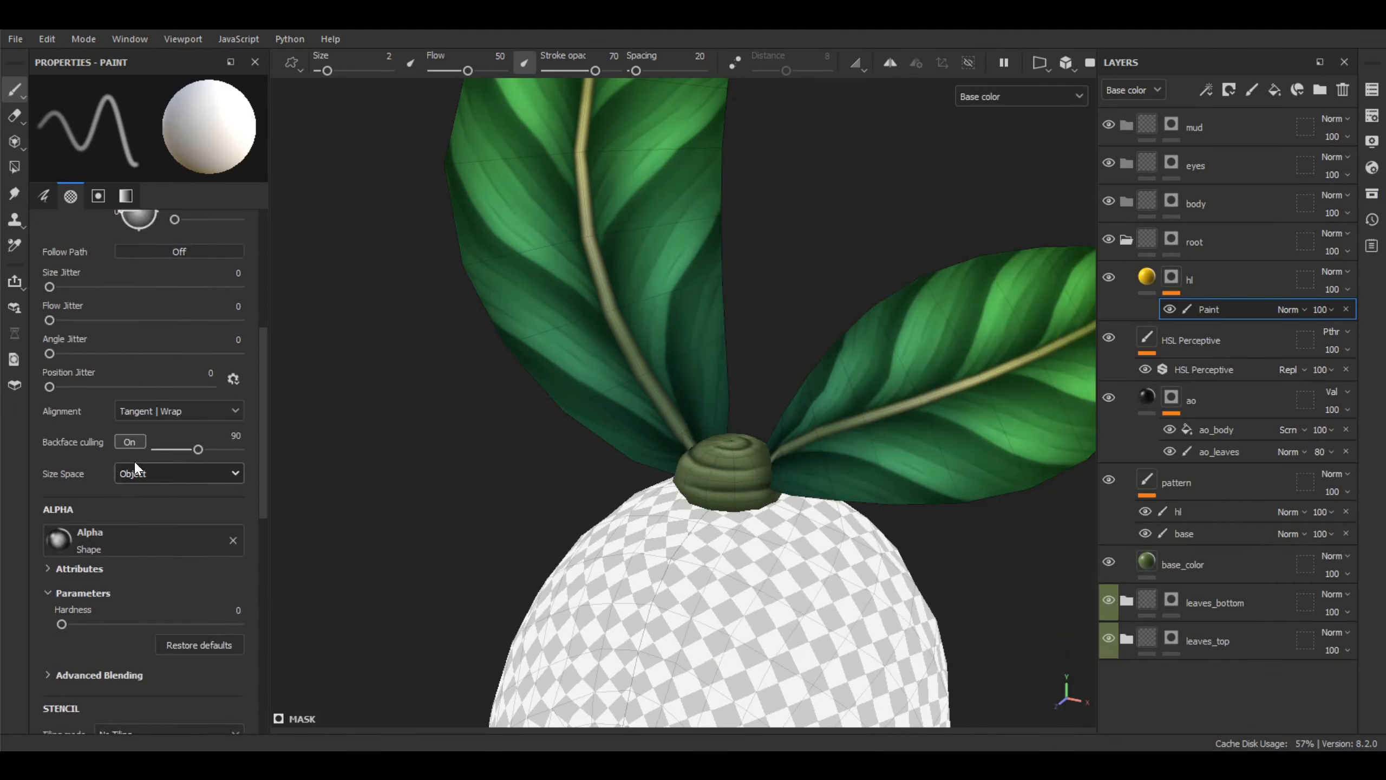
click(140, 495)
scroll(342, 594, down, 4)
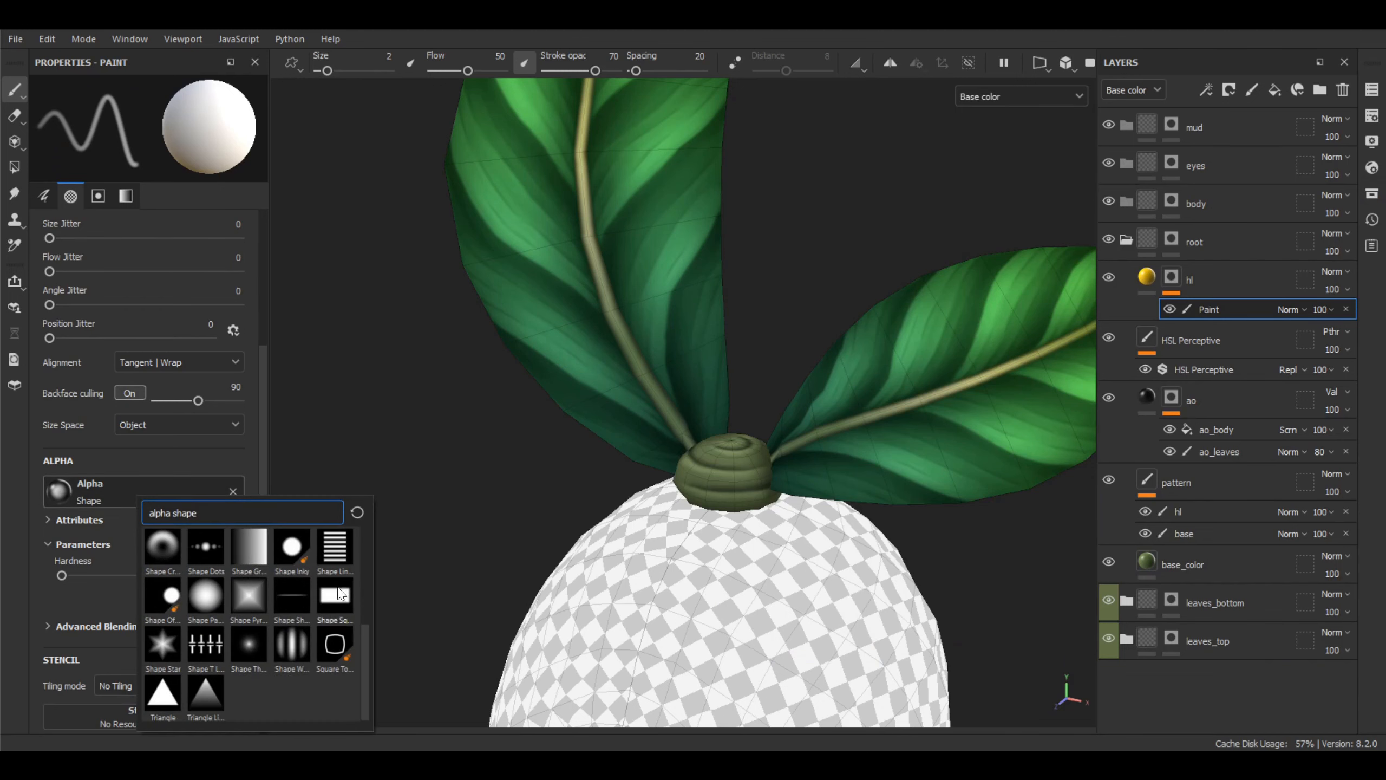
click(250, 647)
Paint a soft yellow highlight at the root's spiral center in the hl mask, with brush size 36.14 and hardness 0.015
key(F3)
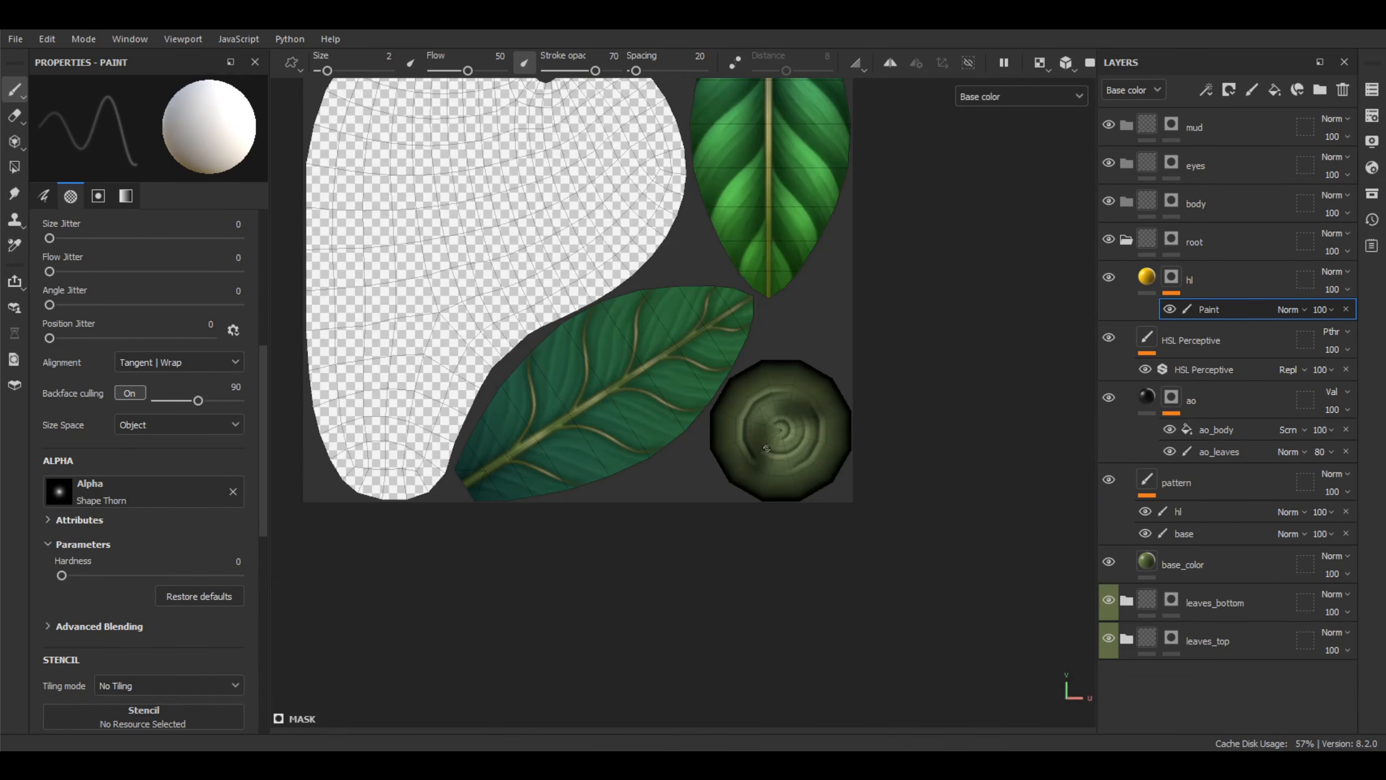
key(F2)
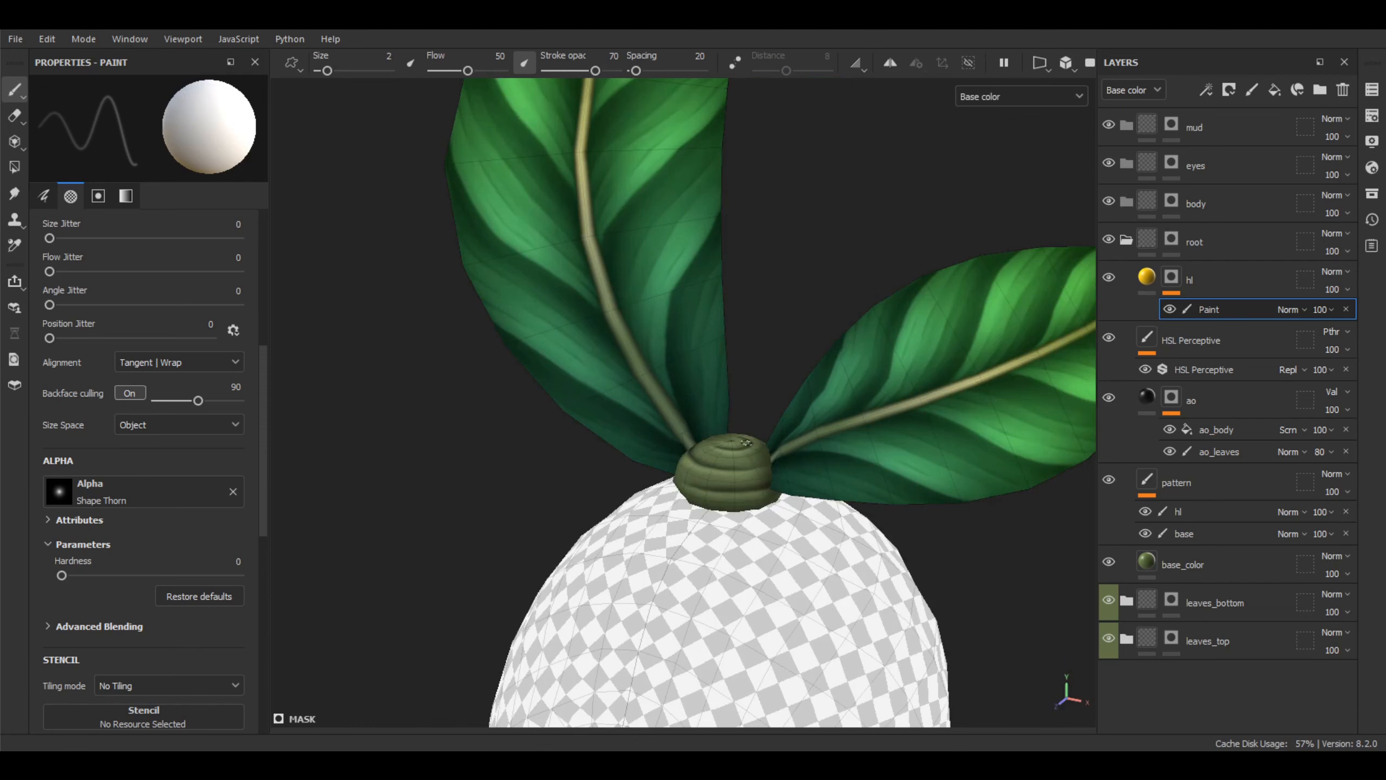
mouse_move(746, 442)
ctrl+right_down()
mouse_move(729, 435)
mouse_move(748, 436)
ctrl+right_up()
scroll(731, 440, up, 3)
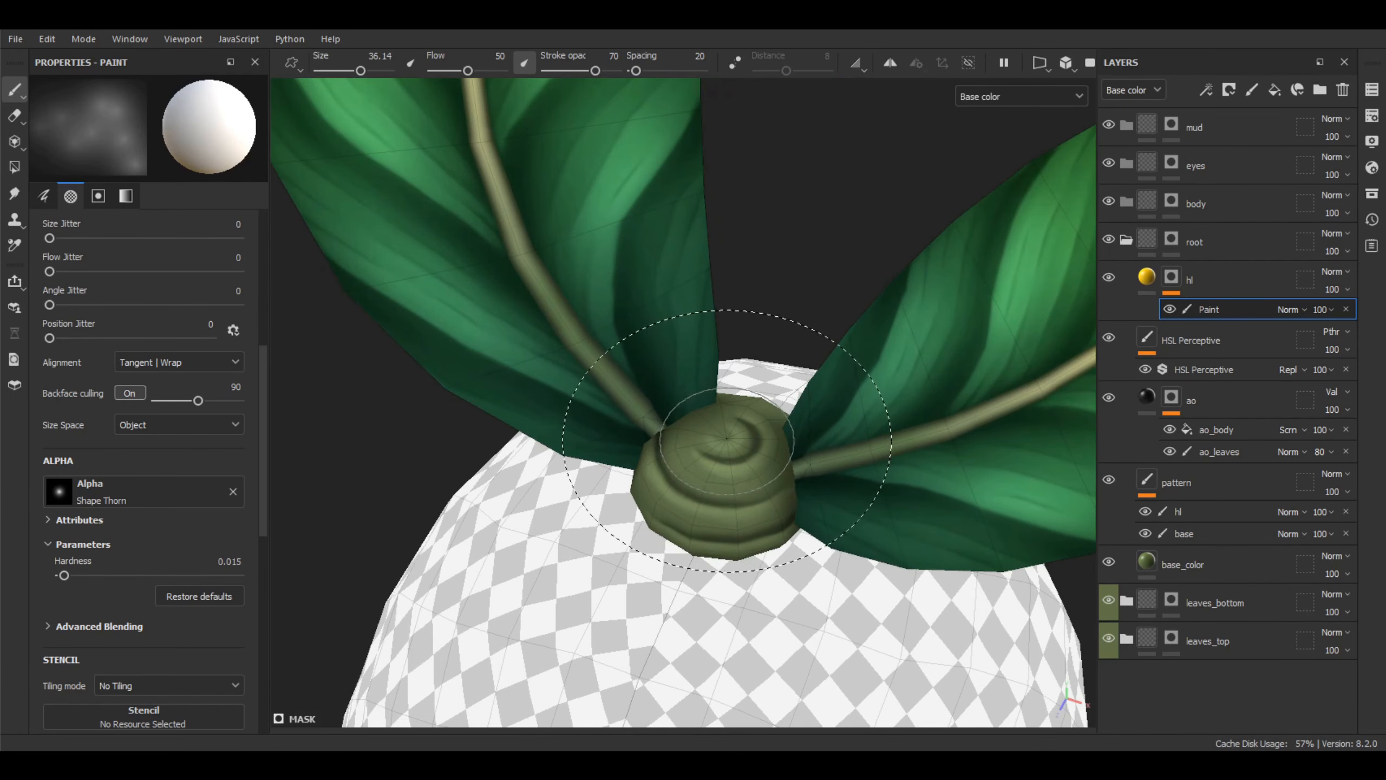
click(726, 438)
scroll(786, 433, down, 3)
mouse_move(811, 437)
alt+mouse_down()
mouse_move(866, 345)
mouse_move(753, 433)
mouse_move(764, 437)
alt+mouse_up()
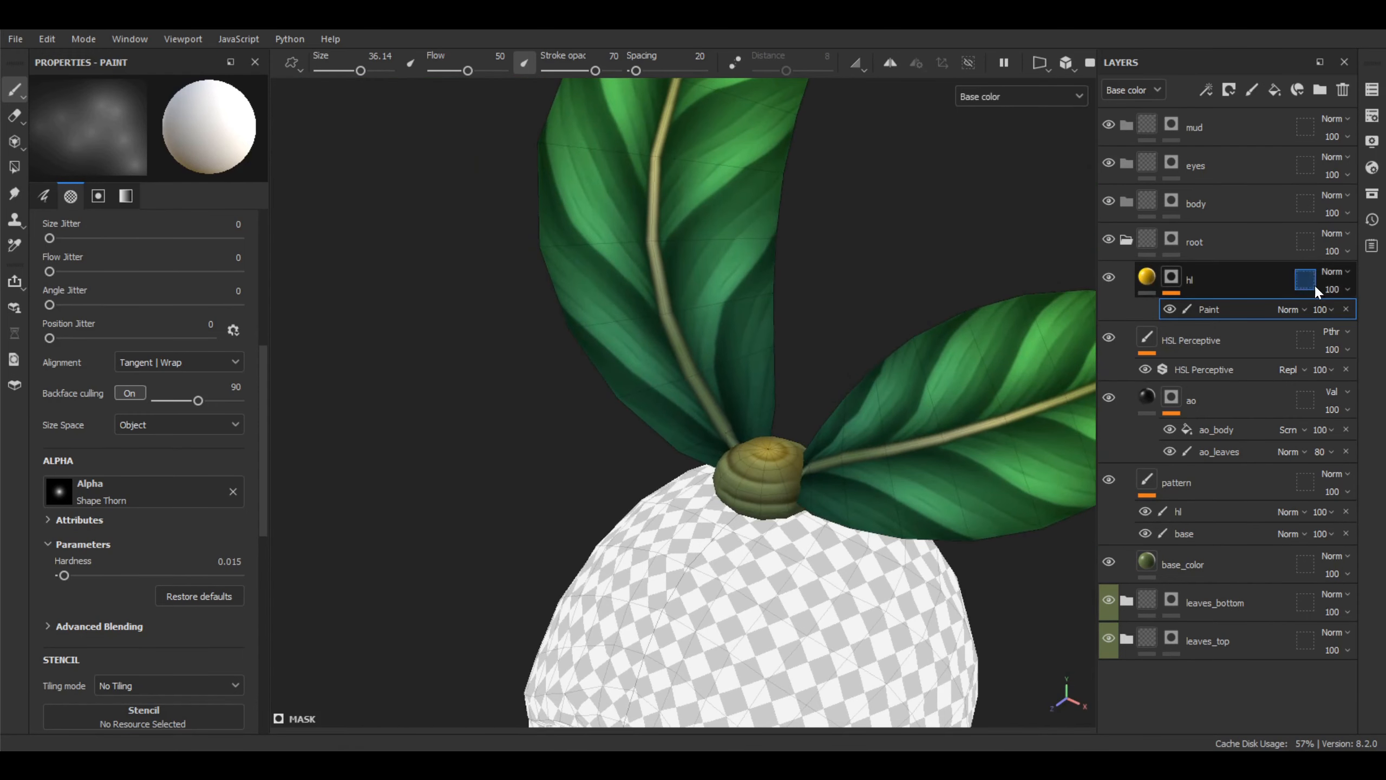
Set the hl layer's blending mode to Overlay and check the highlight on the root
click(1333, 272)
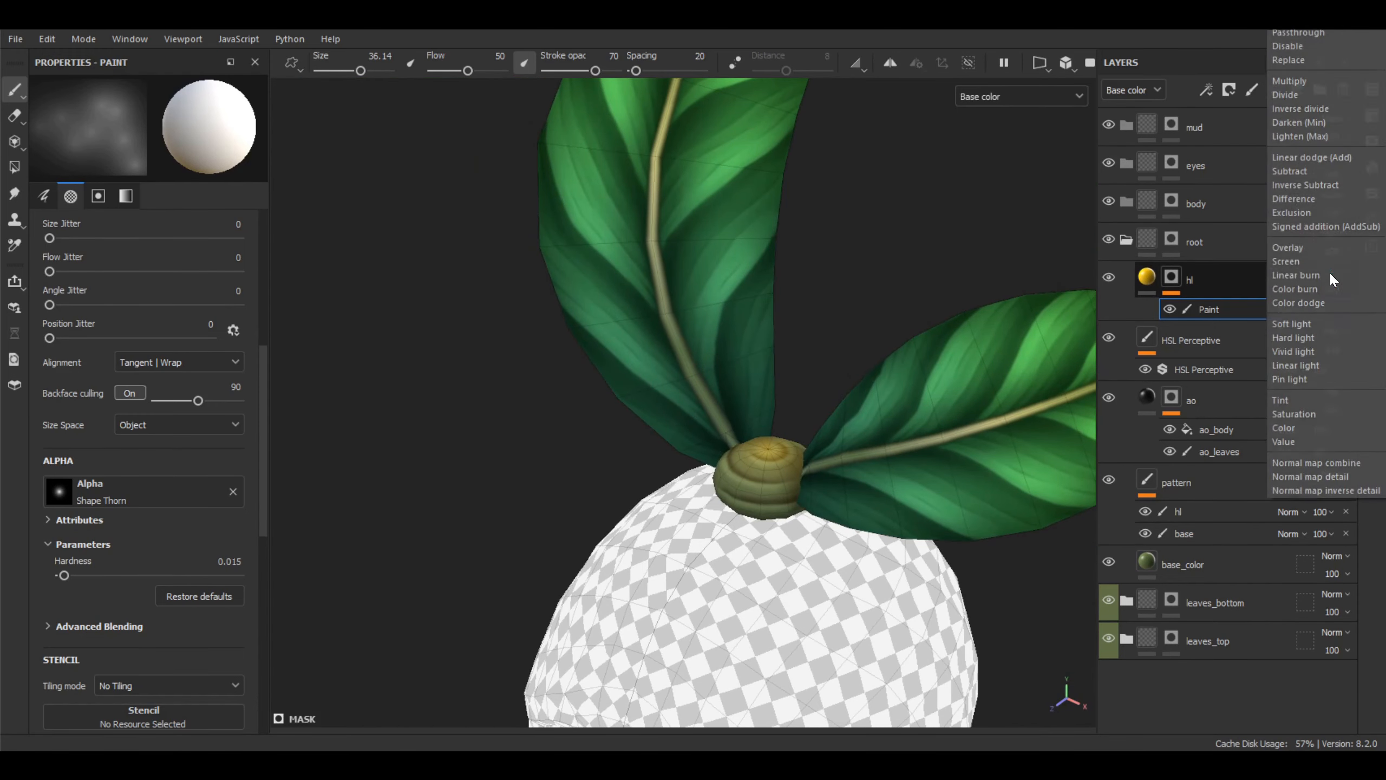
click(1310, 246)
alt+drag(940, 411, 976, 383)
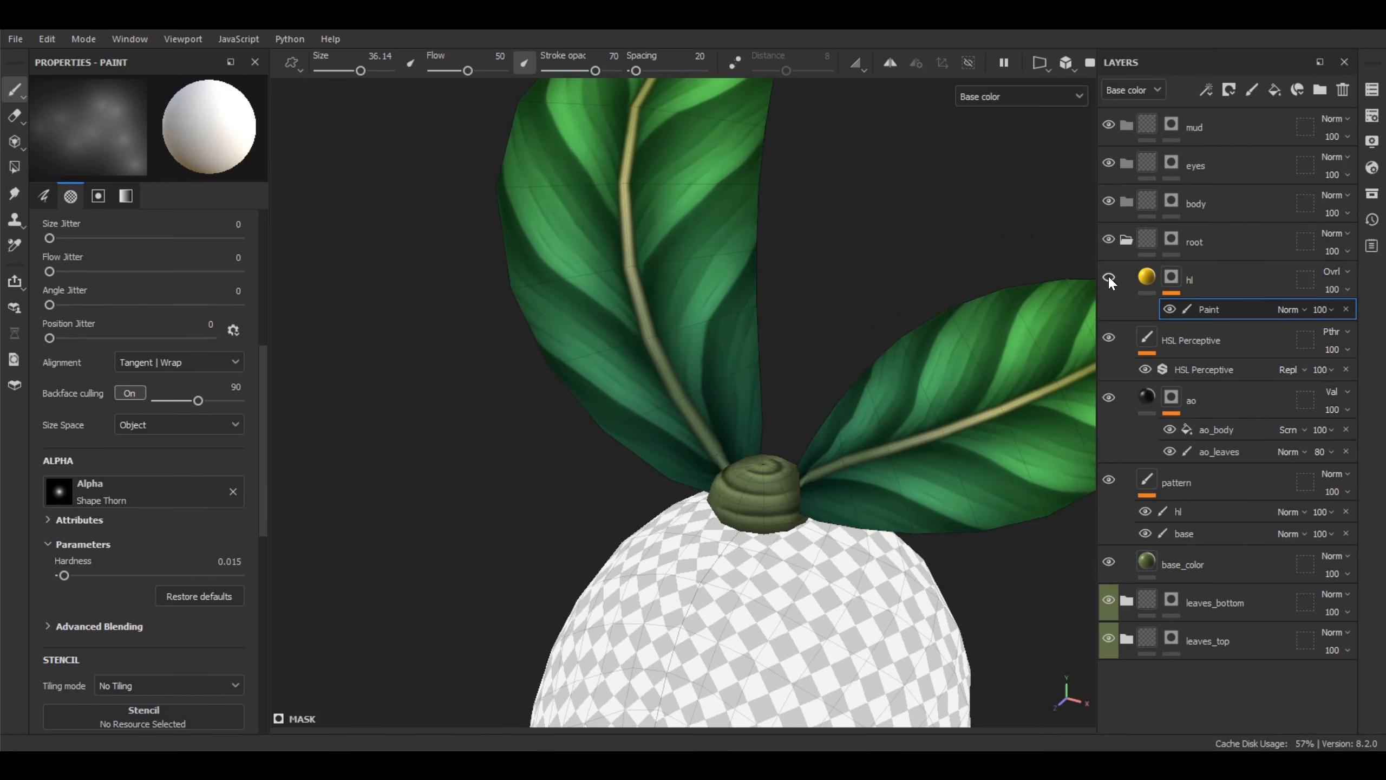
alt+drag(842, 384, 775, 393)
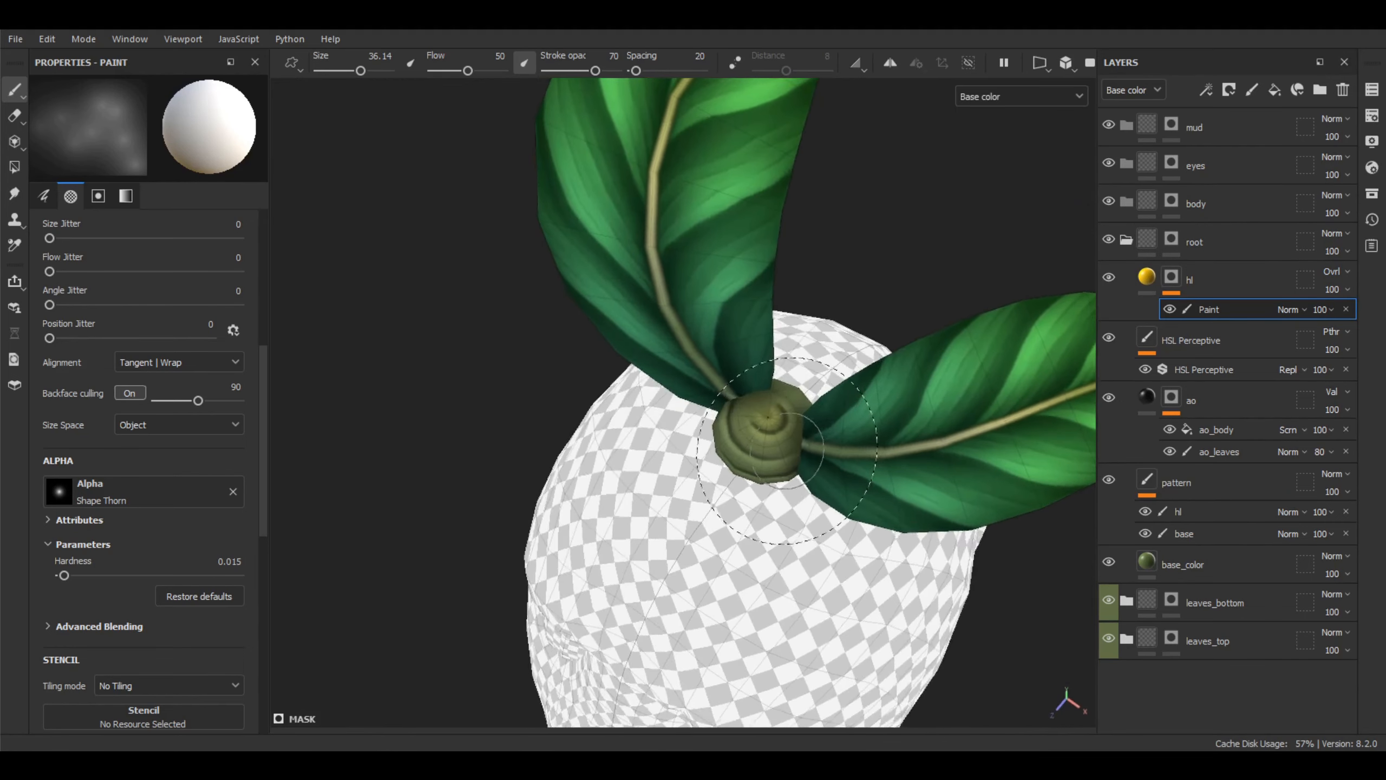
Enlarge the brush to 37.83 and strengthen the yellow highlight at the center of the root's spiral
scroll(741, 377, up, 5)
ctrl+right_drag(740, 377, 751, 379)
scroll(751, 379, down, 4)
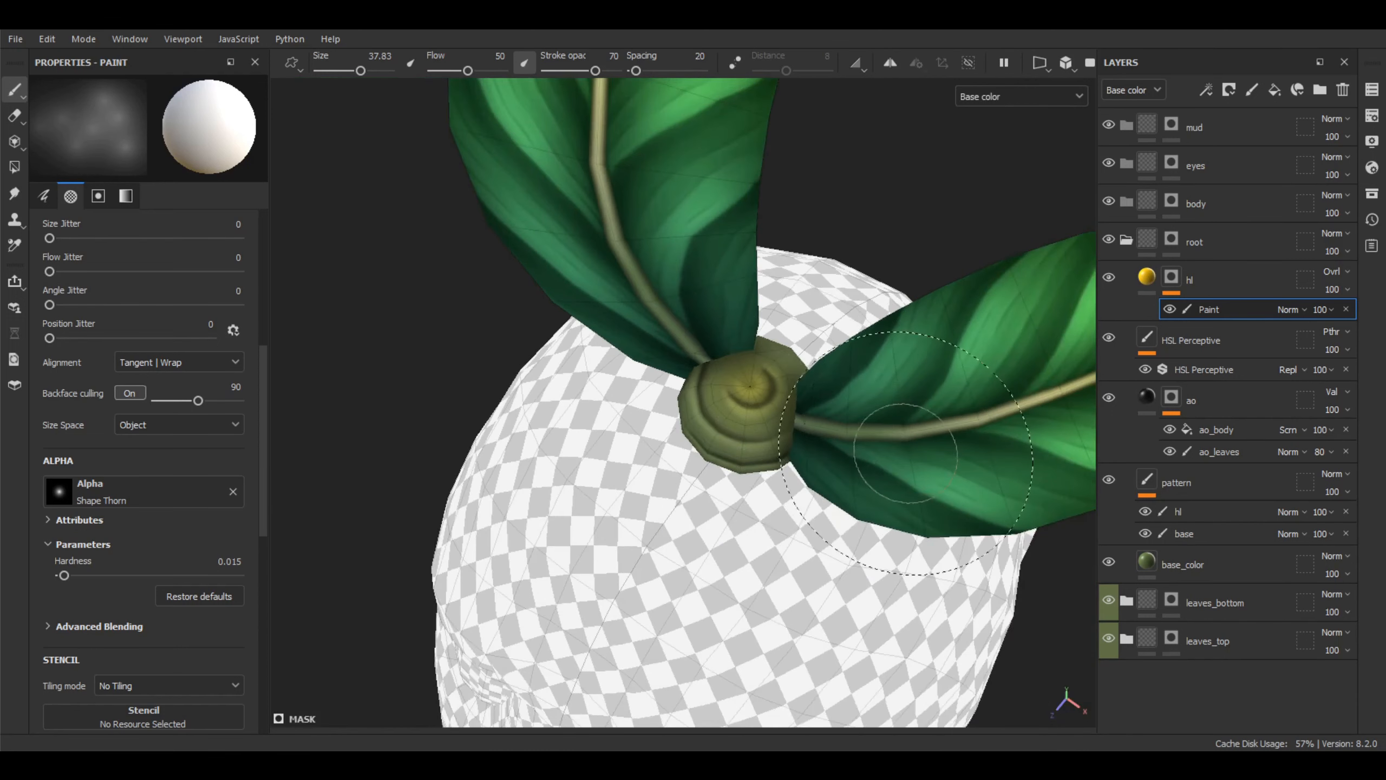
alt+drag(903, 399, 875, 402)
scroll(894, 349, down, 2)
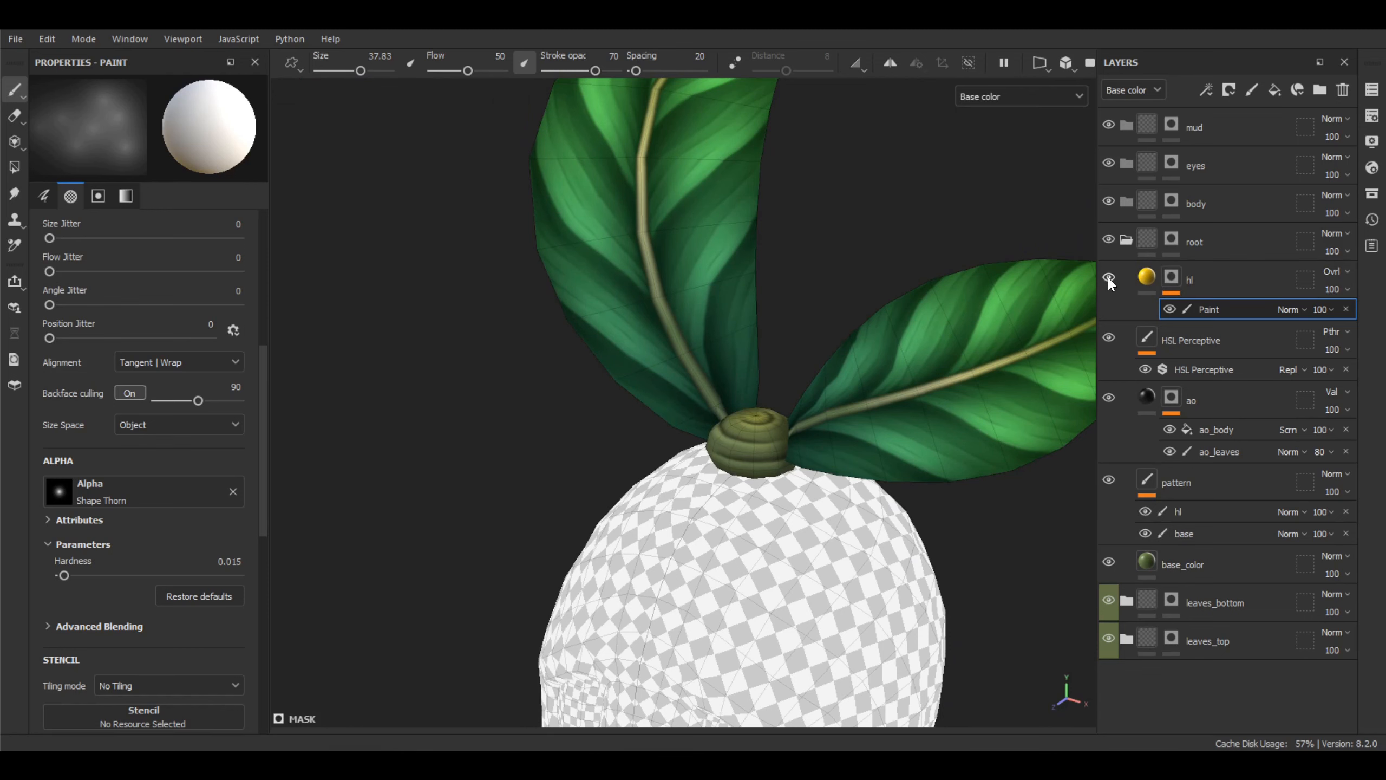
Compare the root with the hl layer hidden and shown, viewing the highlight against the leaves from several angles
alt+drag(1053, 284, 819, 248)
alt+drag(786, 388, 810, 355)
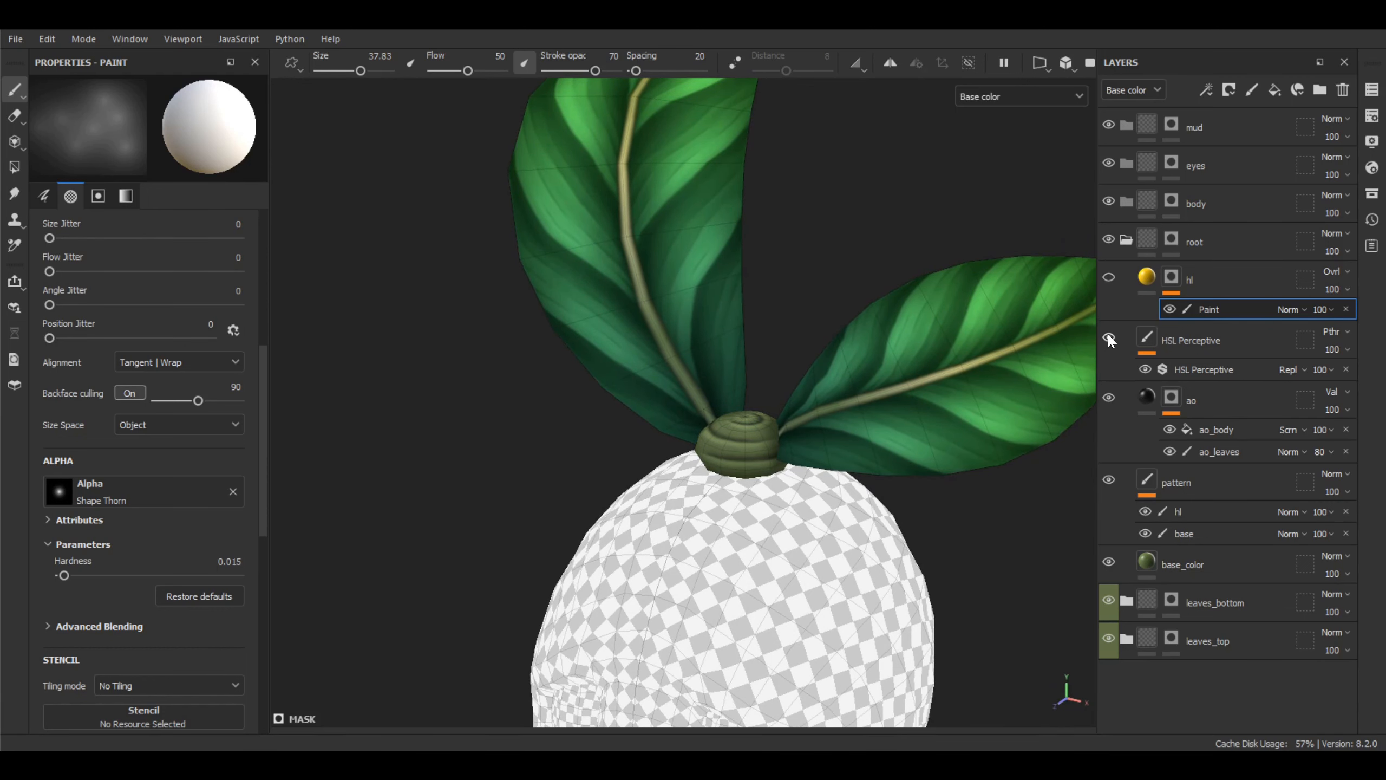
alt+drag(963, 336, 829, 387)
click(1109, 278)
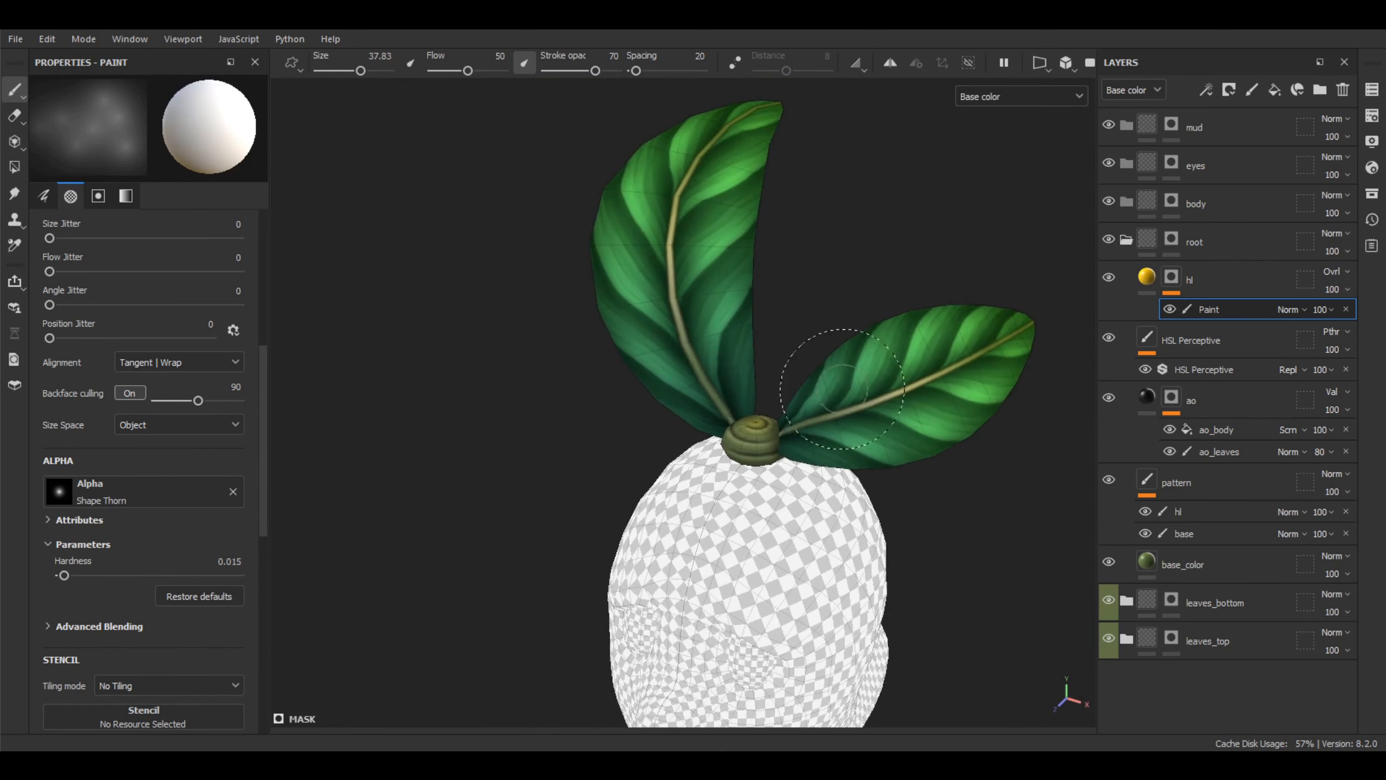
scroll(817, 389, up, 2)
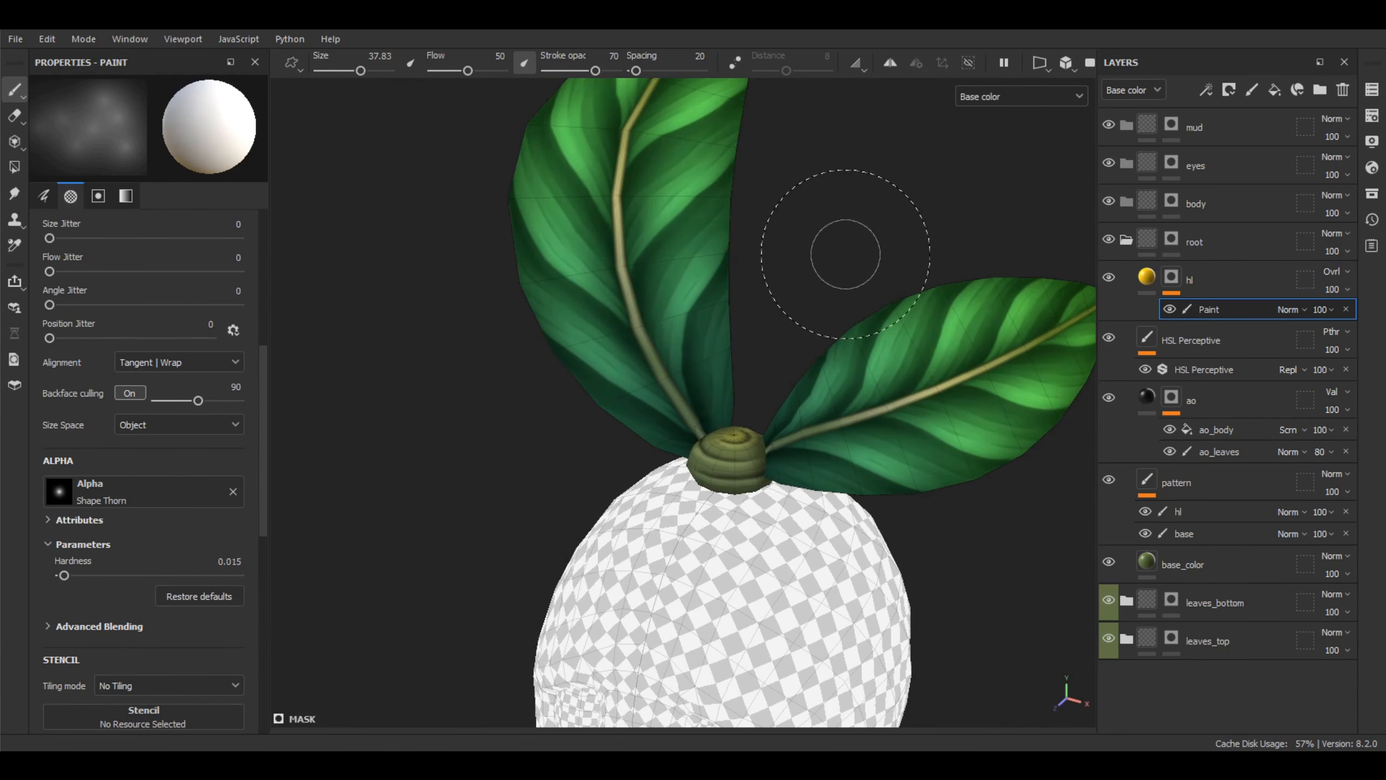
mouse_move(845, 254)
alt+mouse_down()
mouse_move(833, 222)
mouse_move(819, 235)
alt+mouse_up()
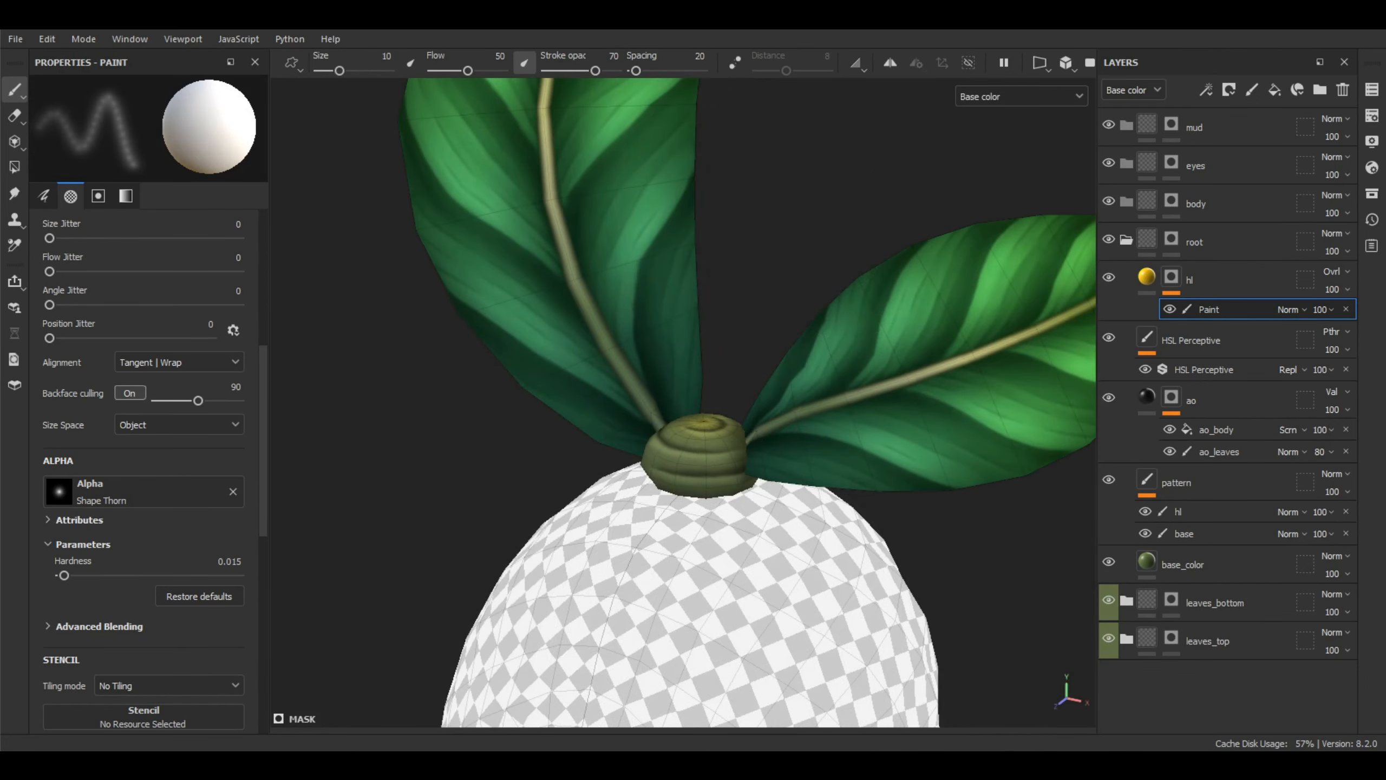
alt+drag(809, 356, 840, 377)
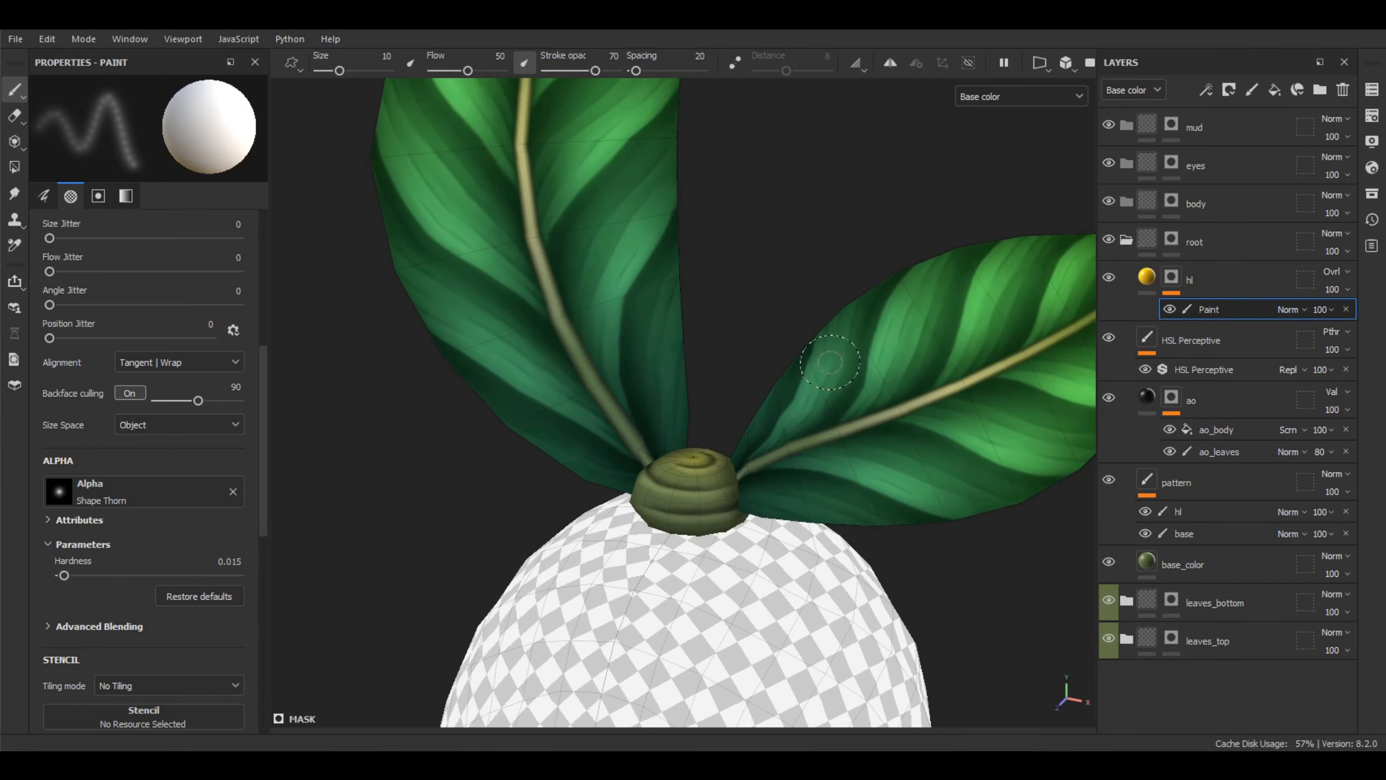
Hide the root's hl, HSL Perceptive, ao and pattern layers so that only base_color shows
click(1109, 277)
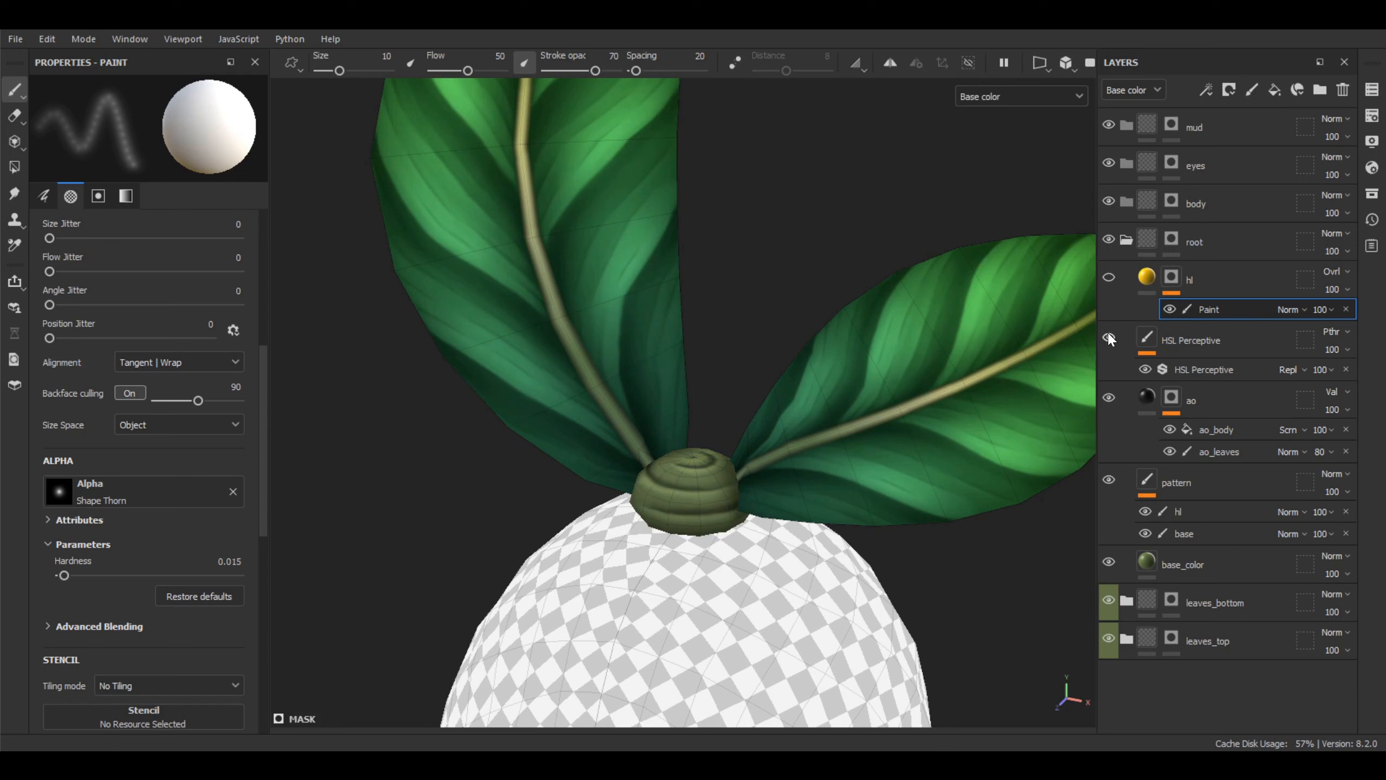
click(1110, 398)
click(1109, 478)
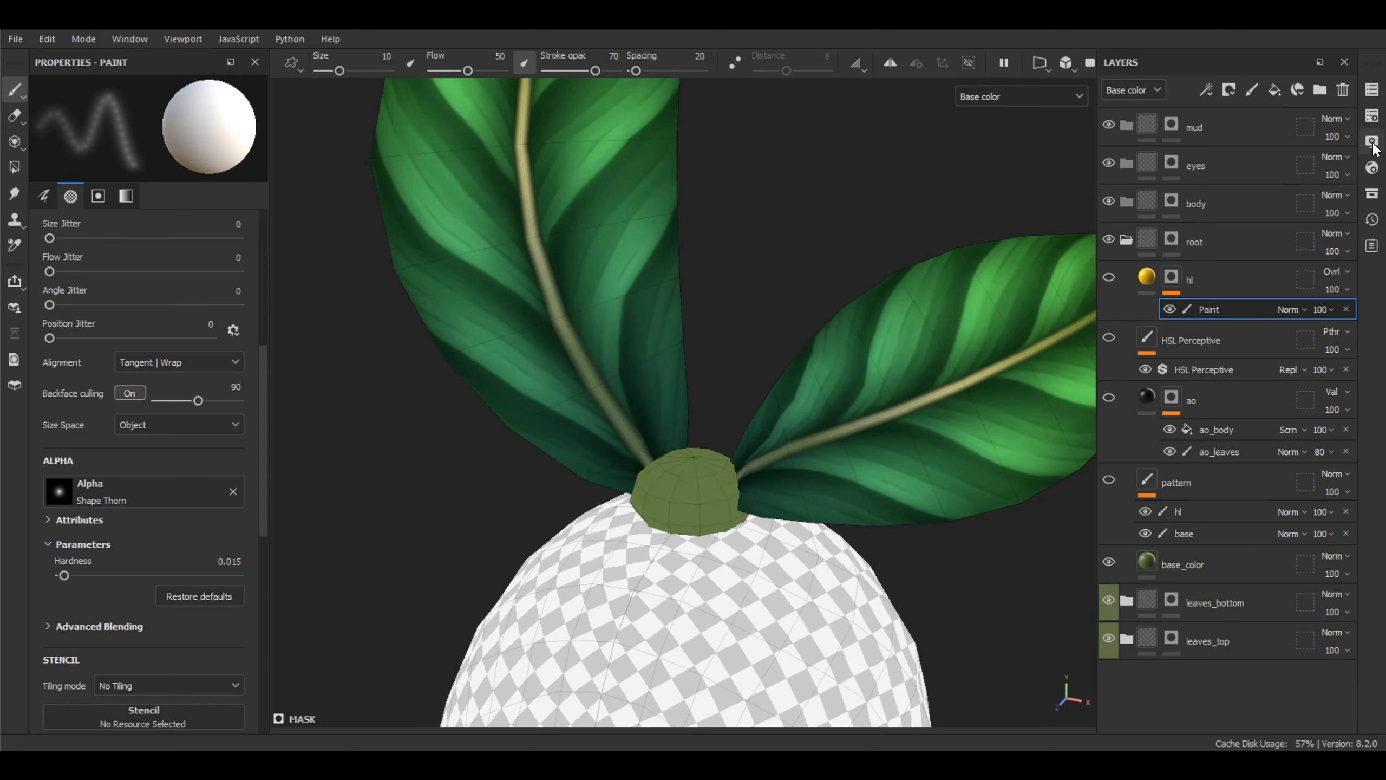
Turn off the mesh wireframe in the display settings
click(1373, 143)
click(1056, 425)
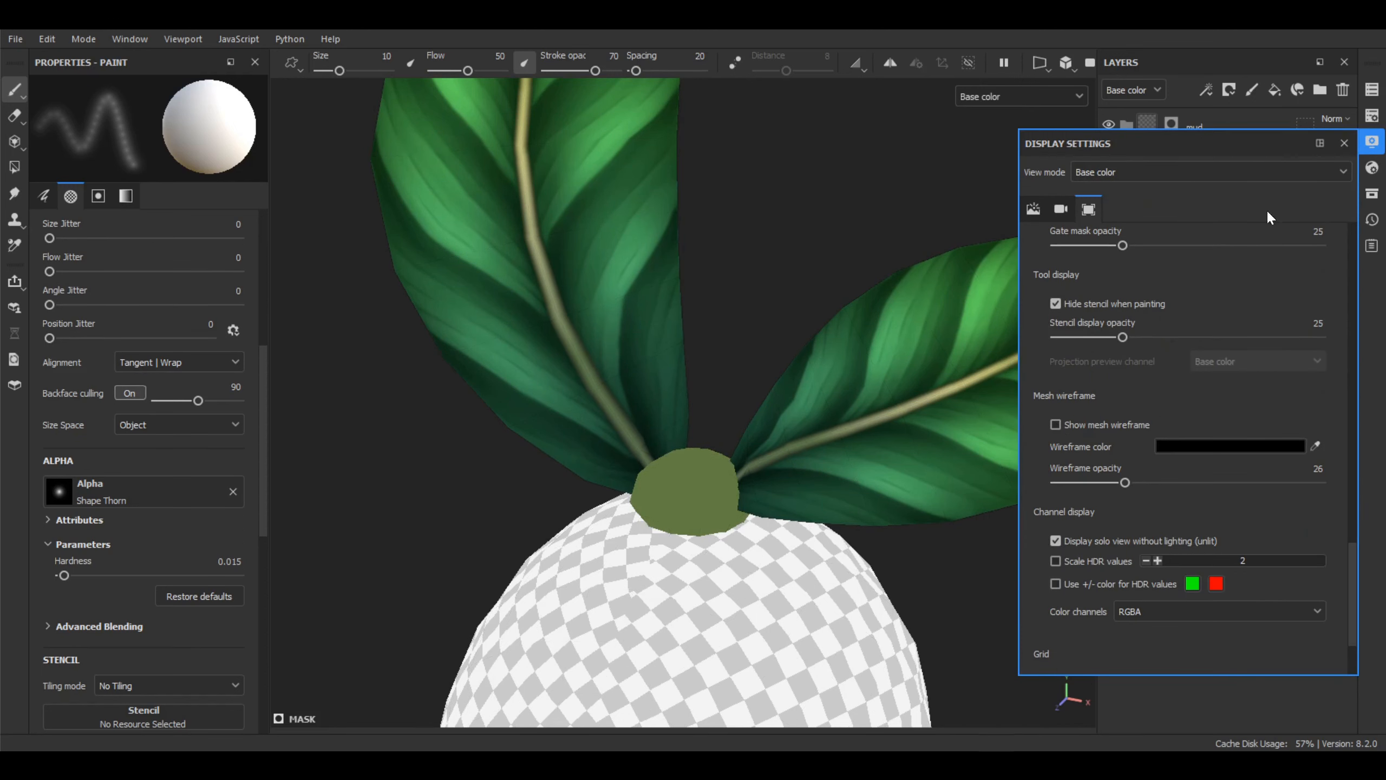
click(1344, 142)
Examine the root's flat base color, and show the pattern layer with only its base strokes, keeping its hl strokes hidden
alt+drag(819, 317, 826, 322)
alt+middle_drag(826, 323, 811, 295)
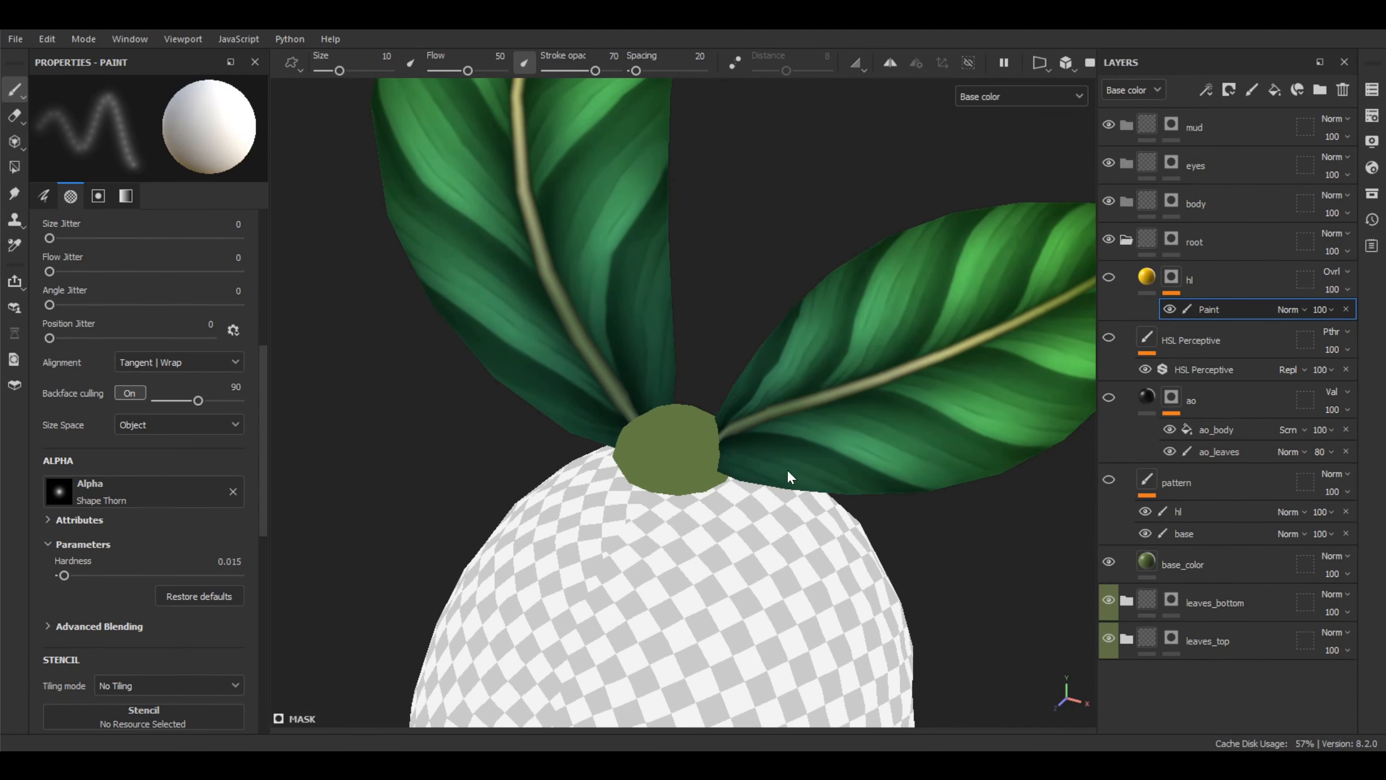
alt+middle_drag(789, 479, 764, 471)
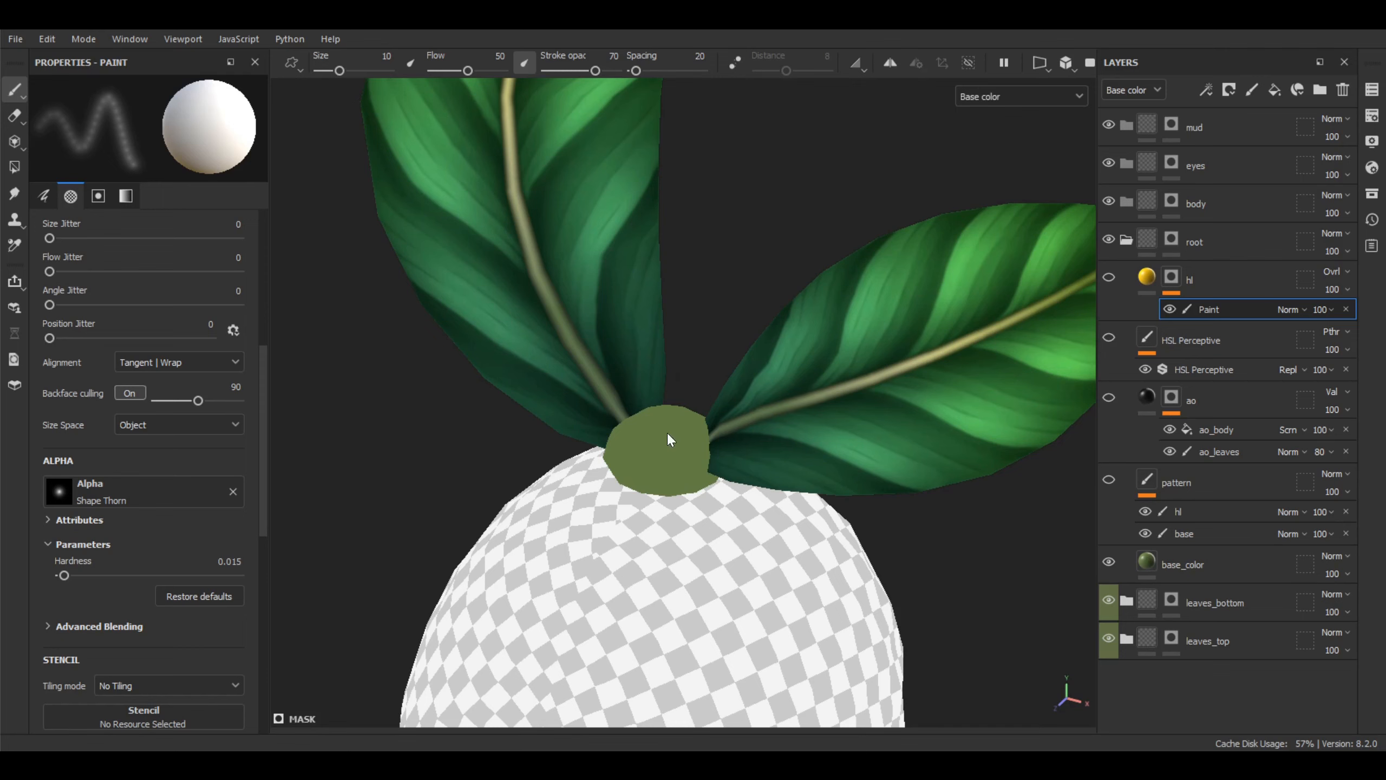
alt+middle_drag(737, 441, 723, 440)
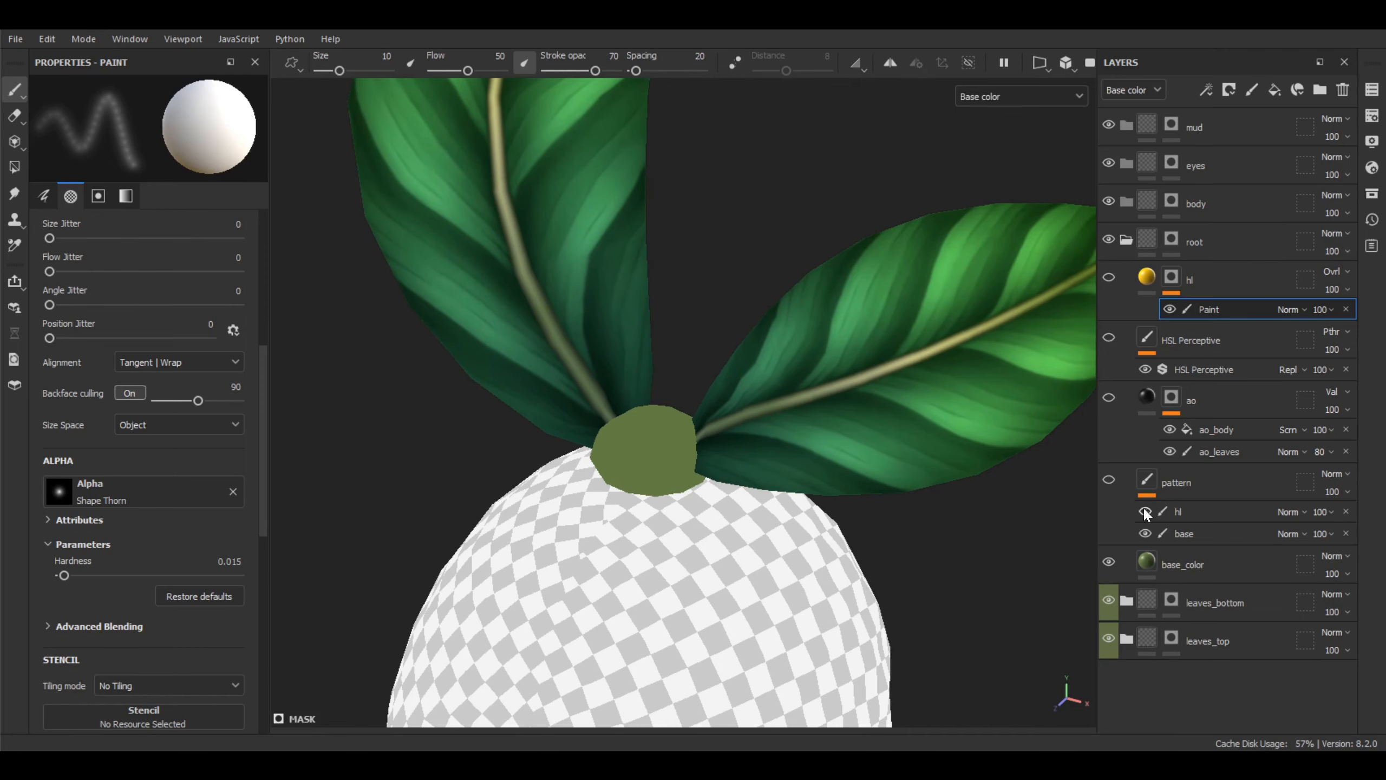
click(1109, 480)
scroll(795, 403, up, 4)
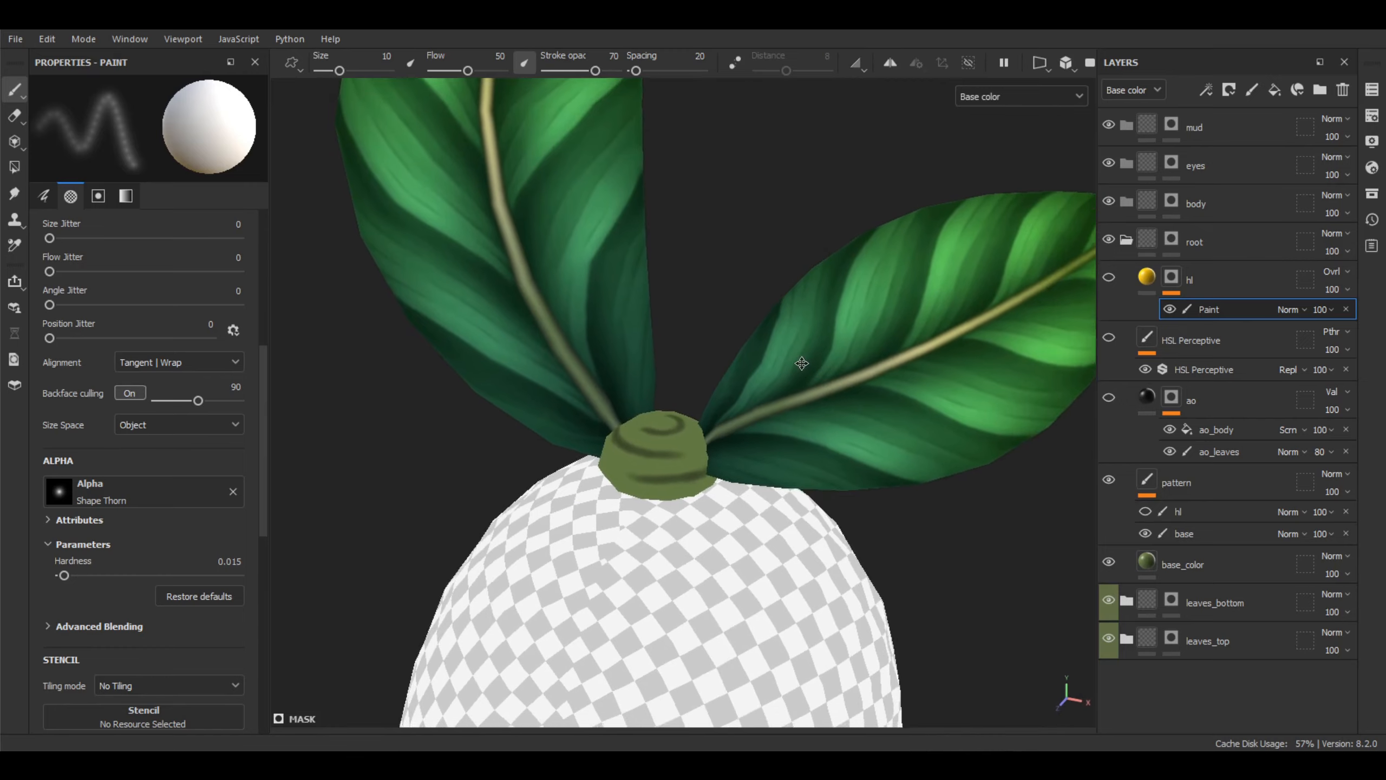
Show the pattern layer's hl strokes over its base strokes and view the root's spiral from several angles
alt+drag(725, 404, 775, 373)
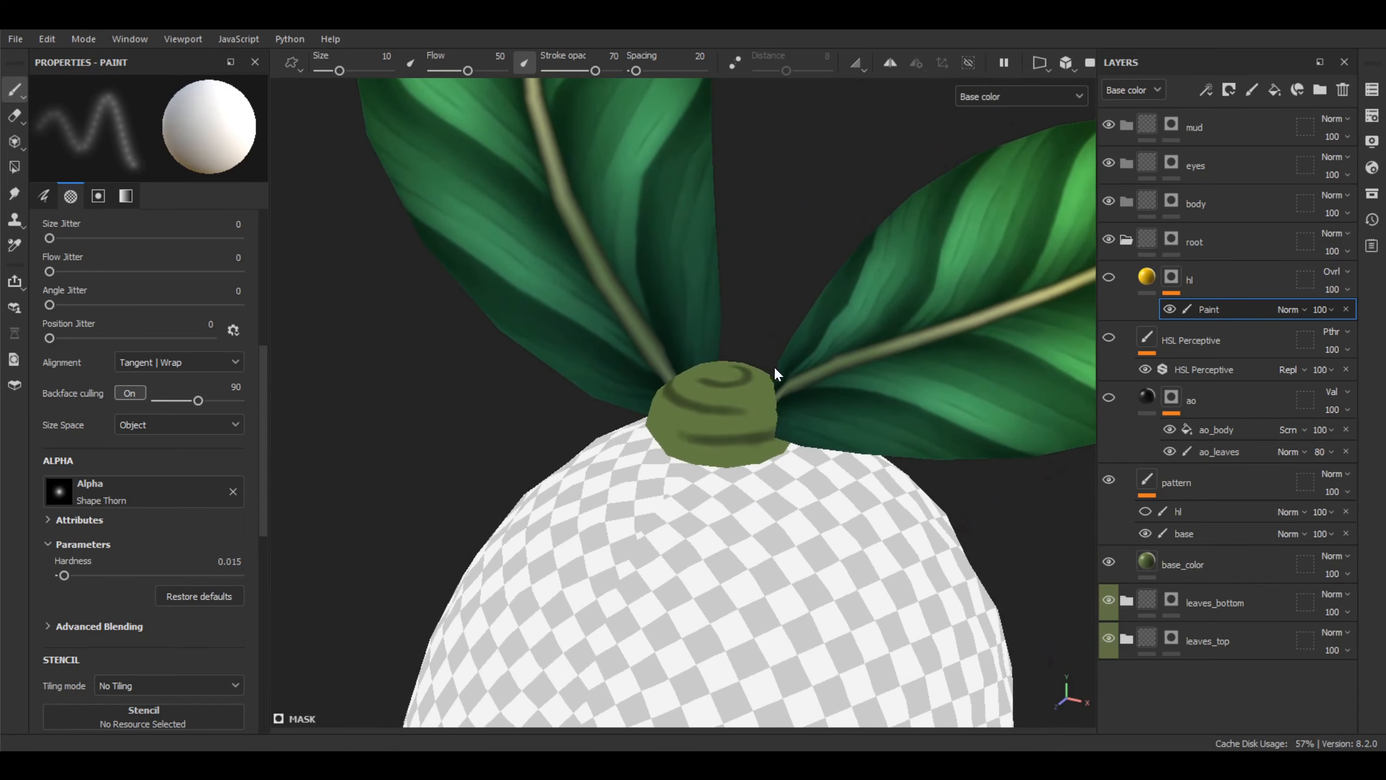
alt+middle_drag(877, 384, 848, 374)
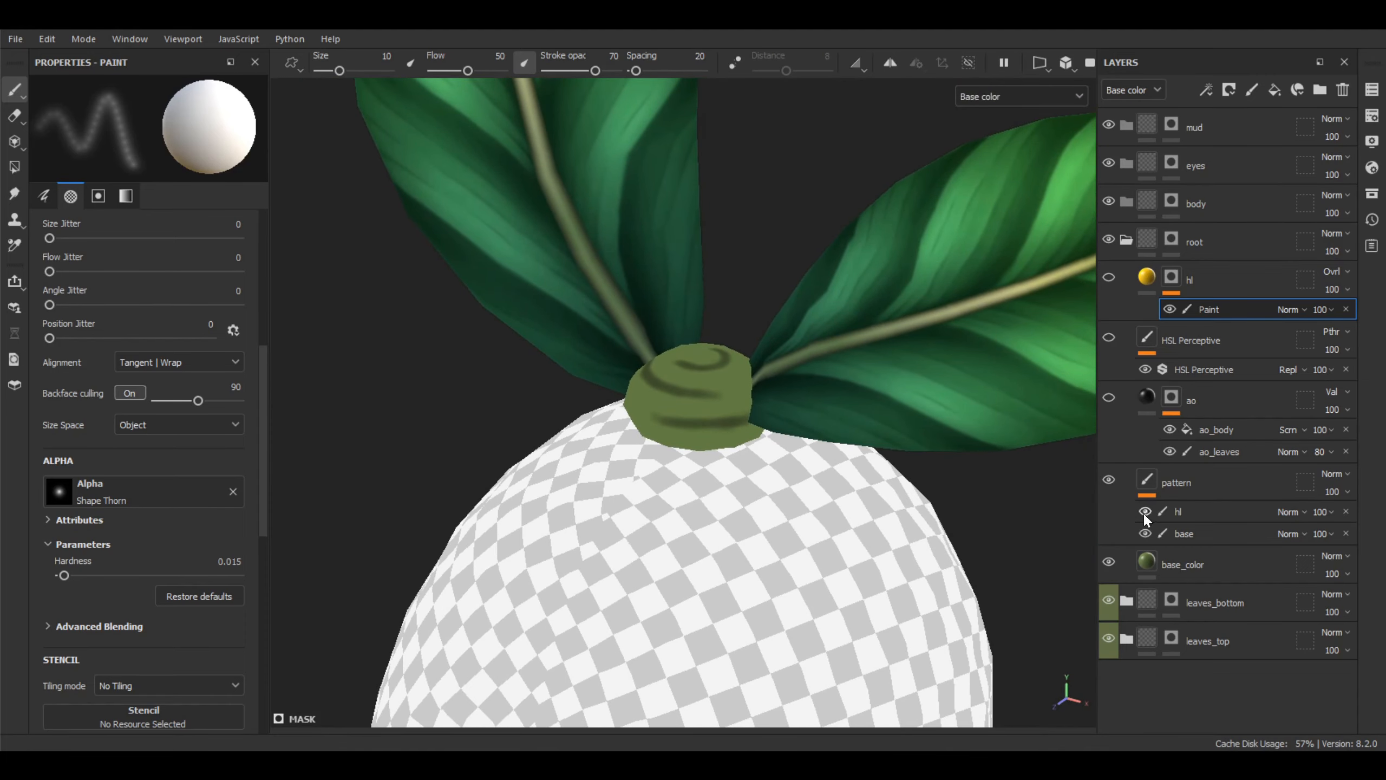
alt+drag(844, 418, 771, 424)
alt+drag(764, 373, 805, 401)
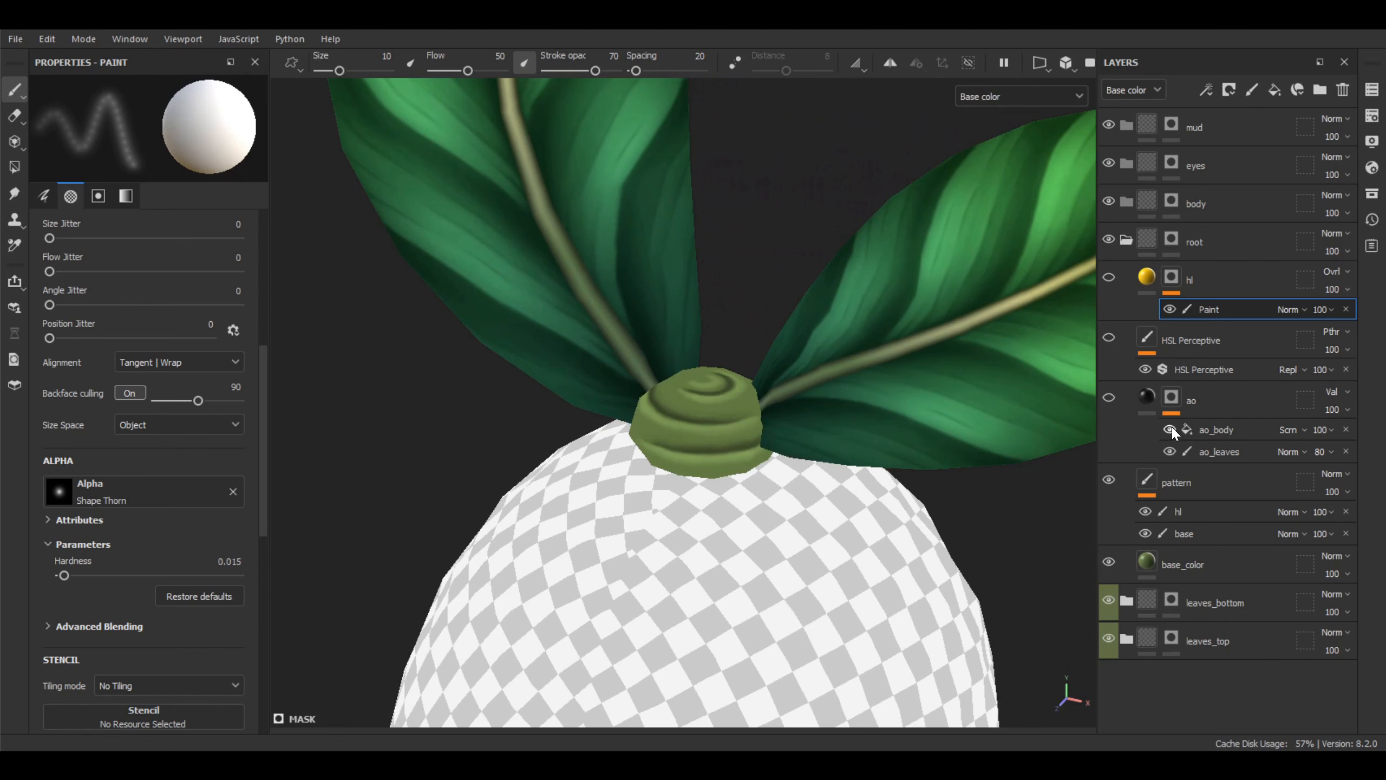
Show the root's ao and HSL Perceptive layers again, viewing the shading and color adjustment against the leaves
click(1109, 397)
alt+drag(959, 390, 786, 366)
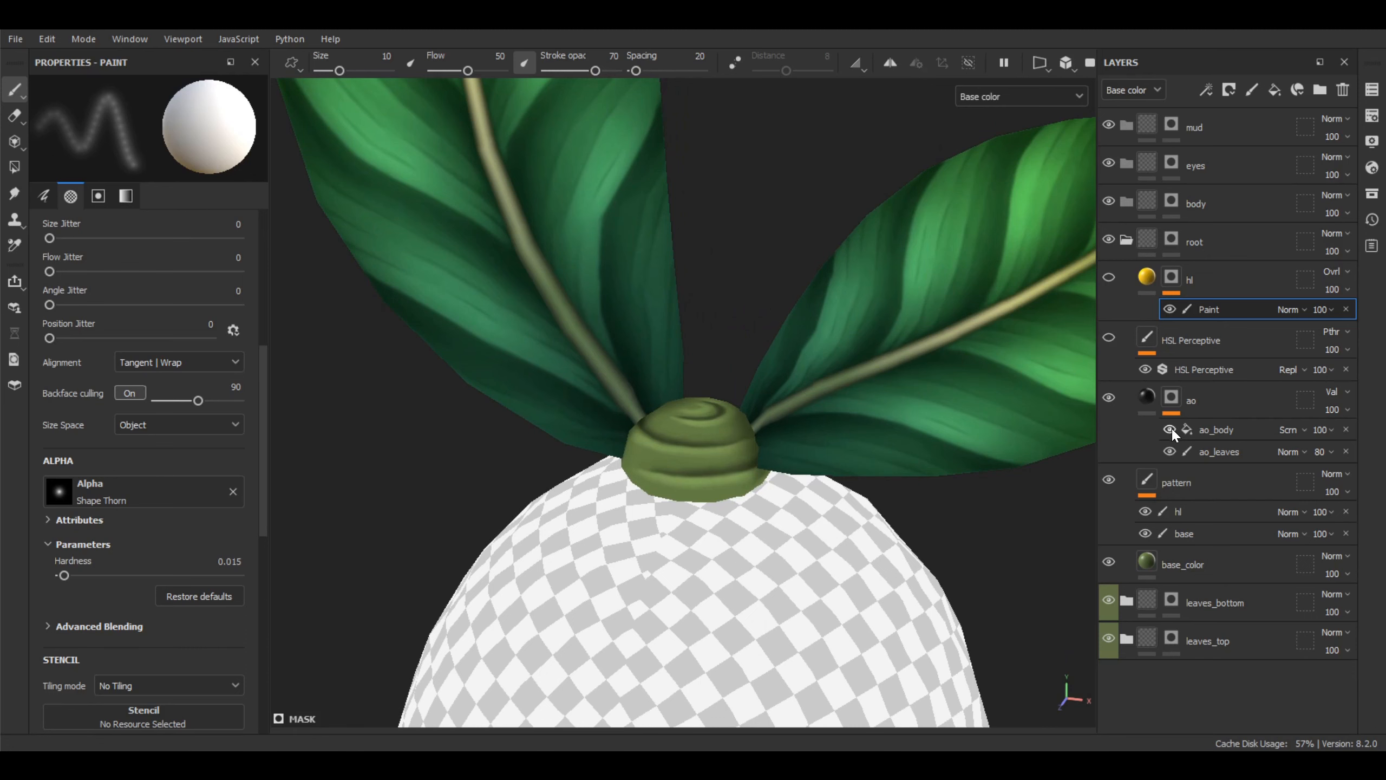
mouse_move(790, 428)
alt+mouse_down()
mouse_move(729, 424)
mouse_move(829, 362)
mouse_move(795, 381)
mouse_move(830, 421)
mouse_move(840, 411)
mouse_move(678, 335)
mouse_move(523, 311)
mouse_move(375, 334)
mouse_move(879, 393)
mouse_move(817, 379)
mouse_move(811, 402)
alt+mouse_up()
scroll(811, 402, down, 3)
alt+middle_drag(811, 402, 773, 450)
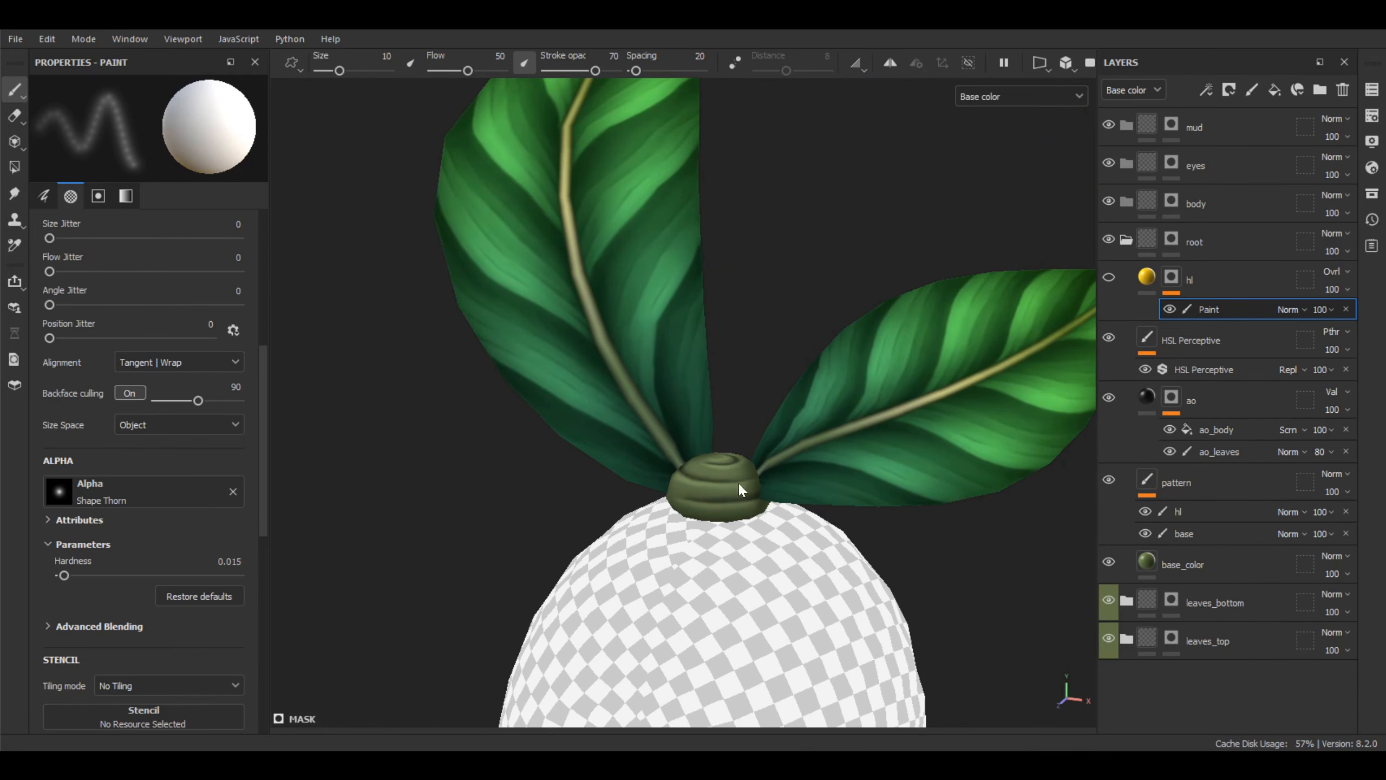
alt+drag(746, 497, 757, 494)
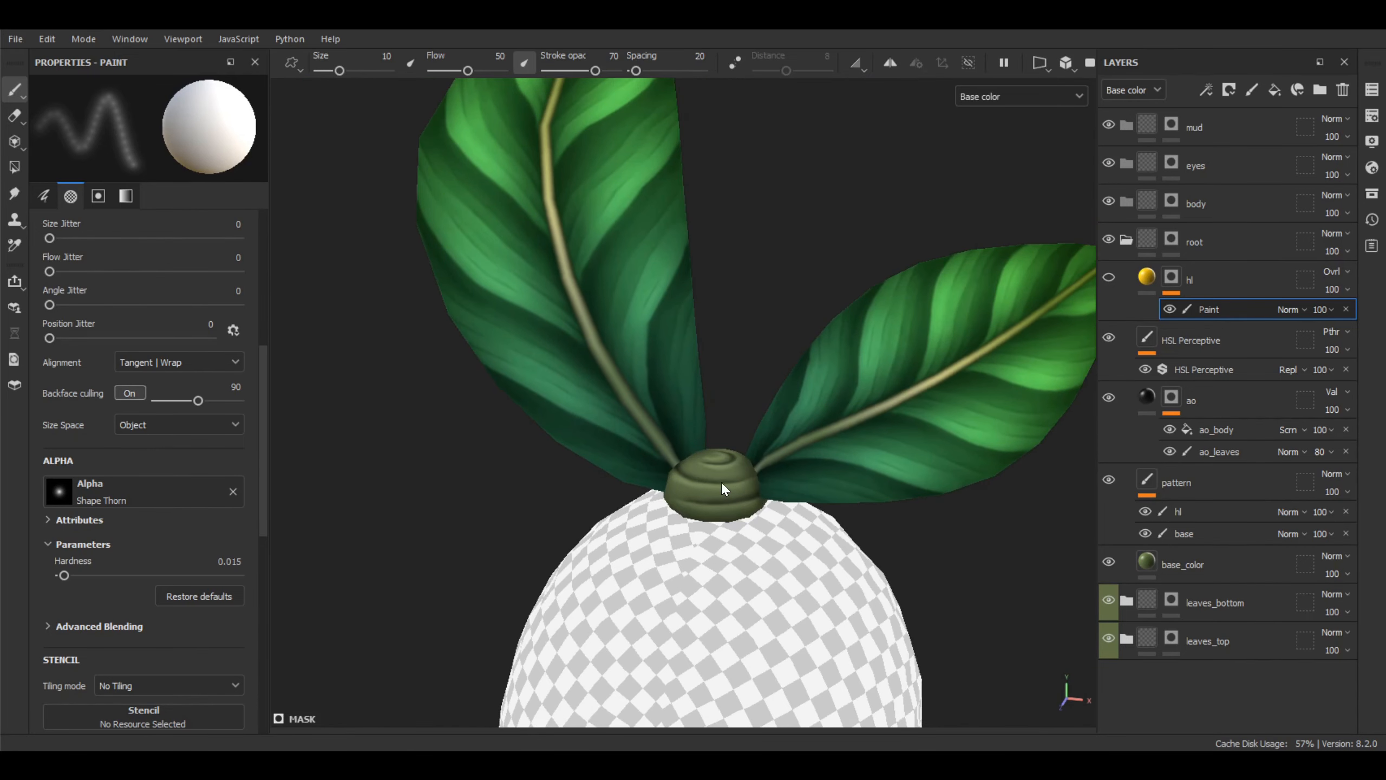
alt+drag(880, 426, 855, 412)
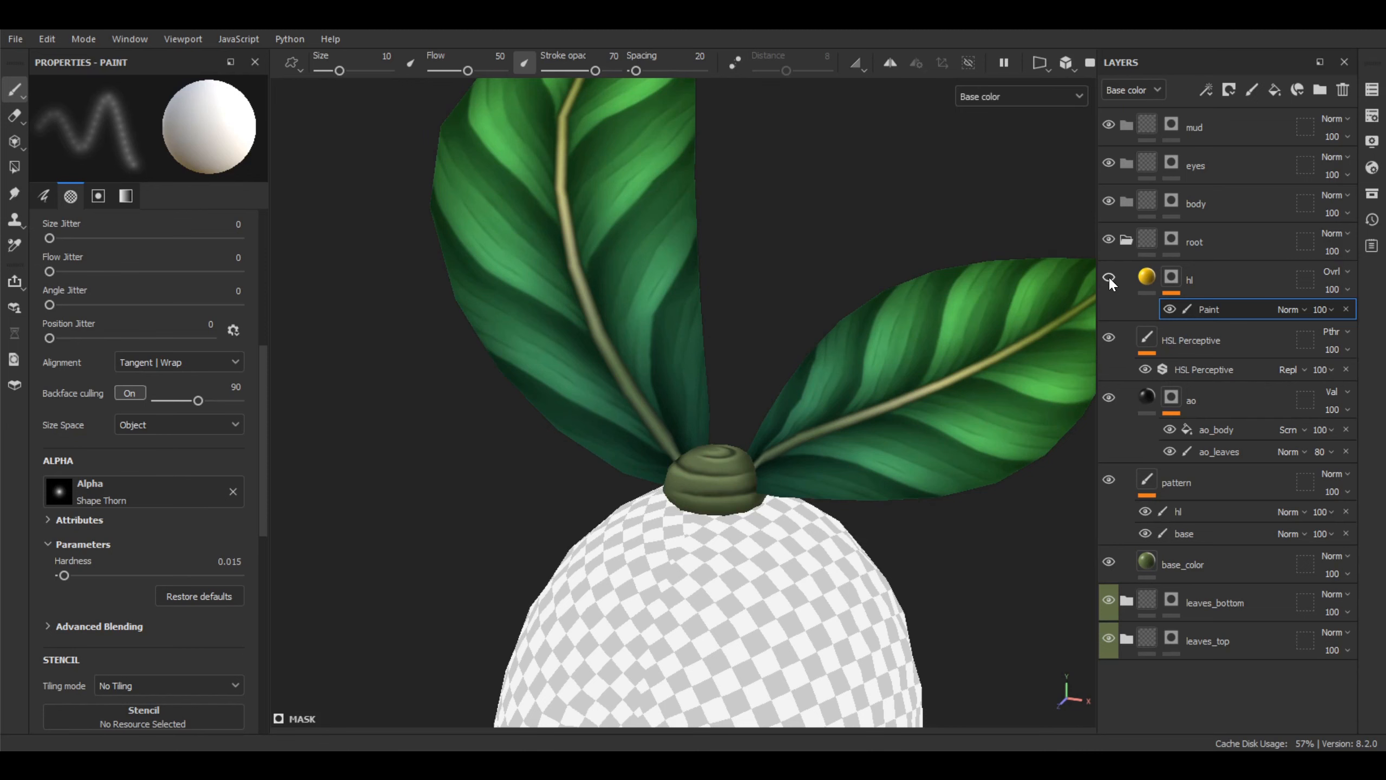
Show the root's yellow overlay hl layer again and examine the finished root against the leaves from several angles
mouse_move(783, 365)
alt+mouse_down()
mouse_move(704, 436)
mouse_move(832, 397)
mouse_move(809, 382)
mouse_move(835, 393)
mouse_move(907, 377)
alt+mouse_up()
alt+drag(763, 411, 798, 416)
scroll(826, 421, down, 1)
alt+middle_drag(824, 420, 771, 427)
alt+drag(770, 427, 775, 439)
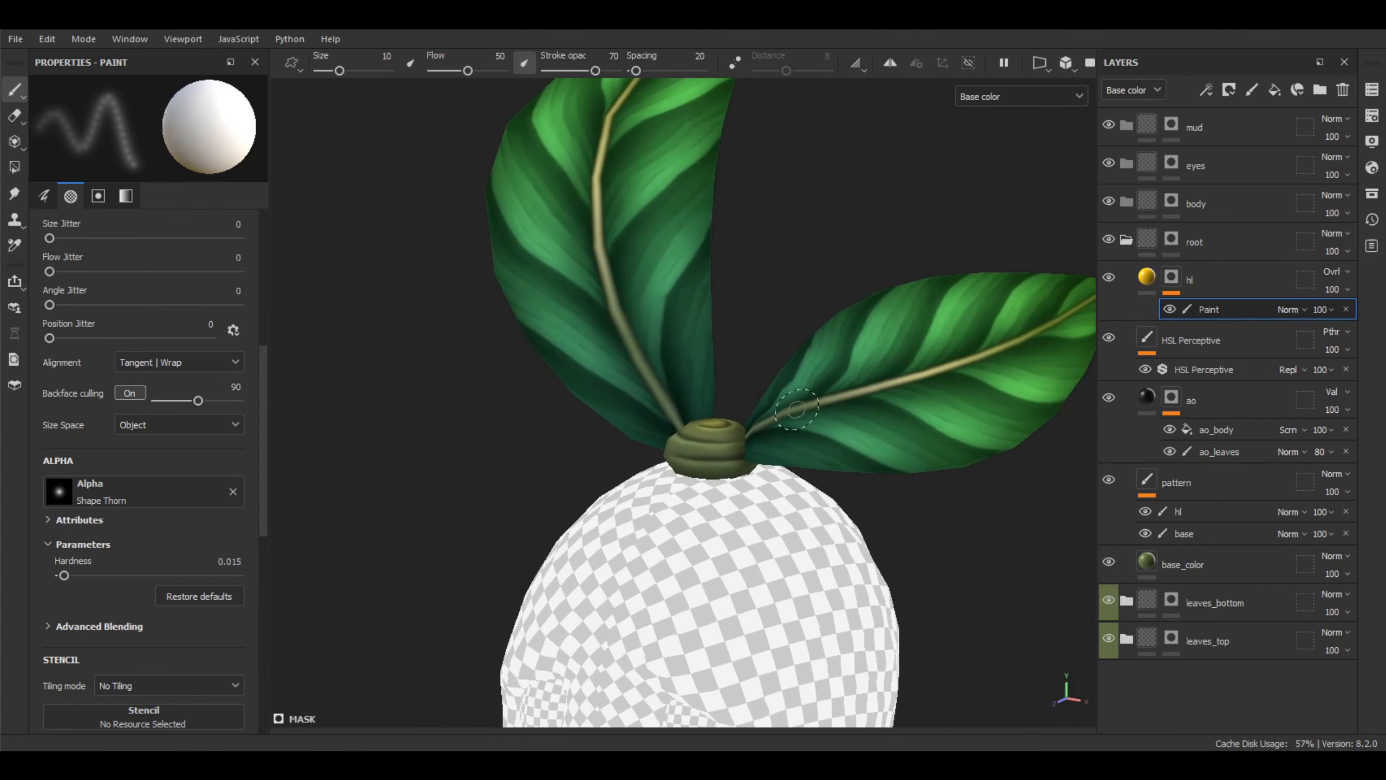
scroll(792, 423, up, 1)
alt+middle_drag(789, 425, 799, 435)
alt+drag(791, 435, 790, 444)
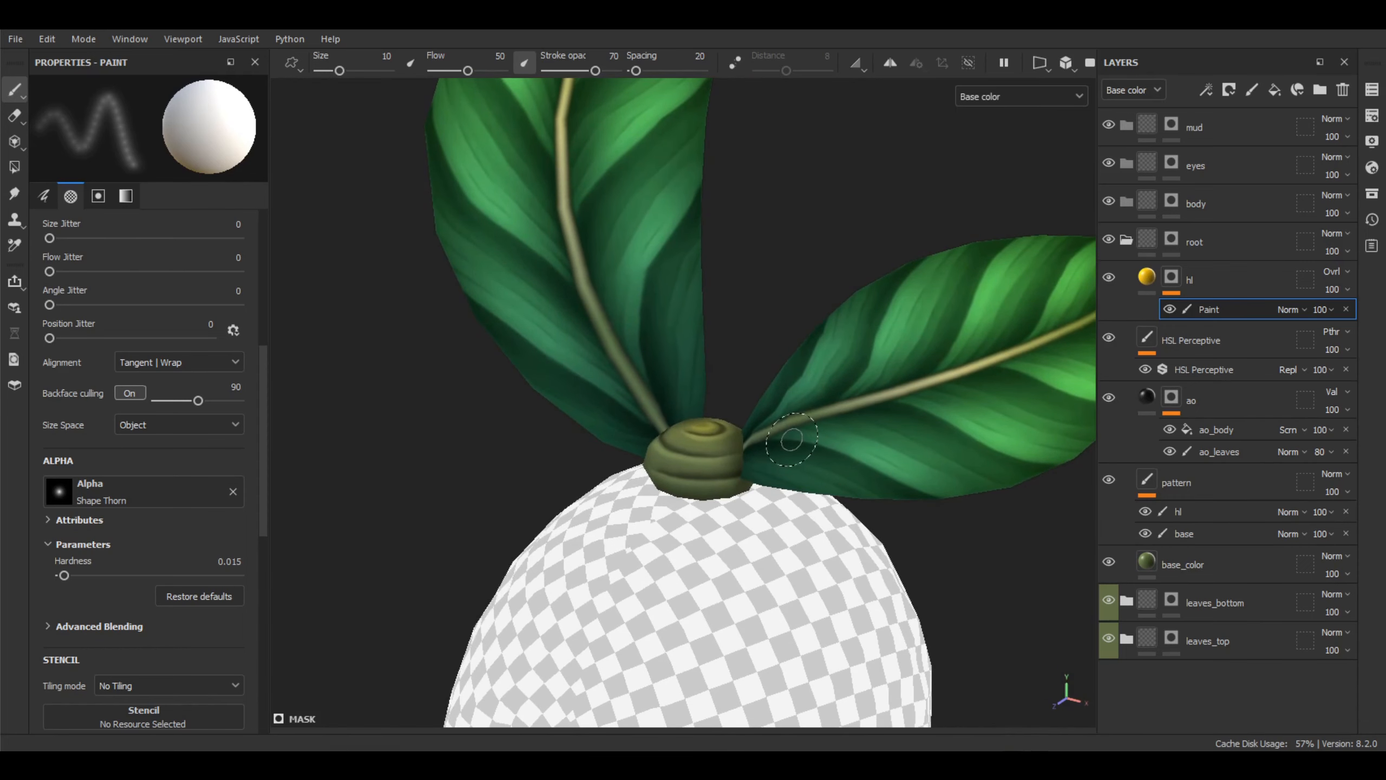
scroll(795, 452, down, 1)
alt+middle_drag(813, 449, 810, 391)
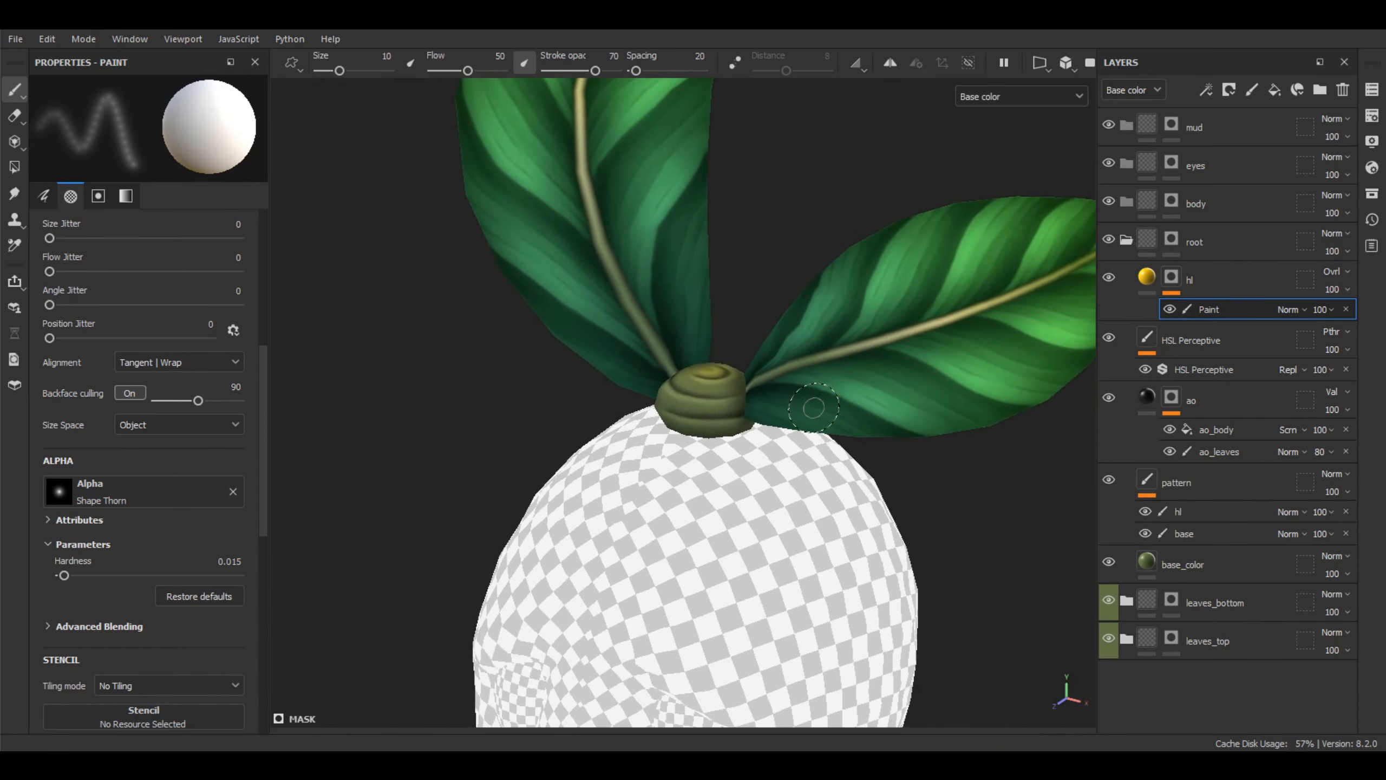